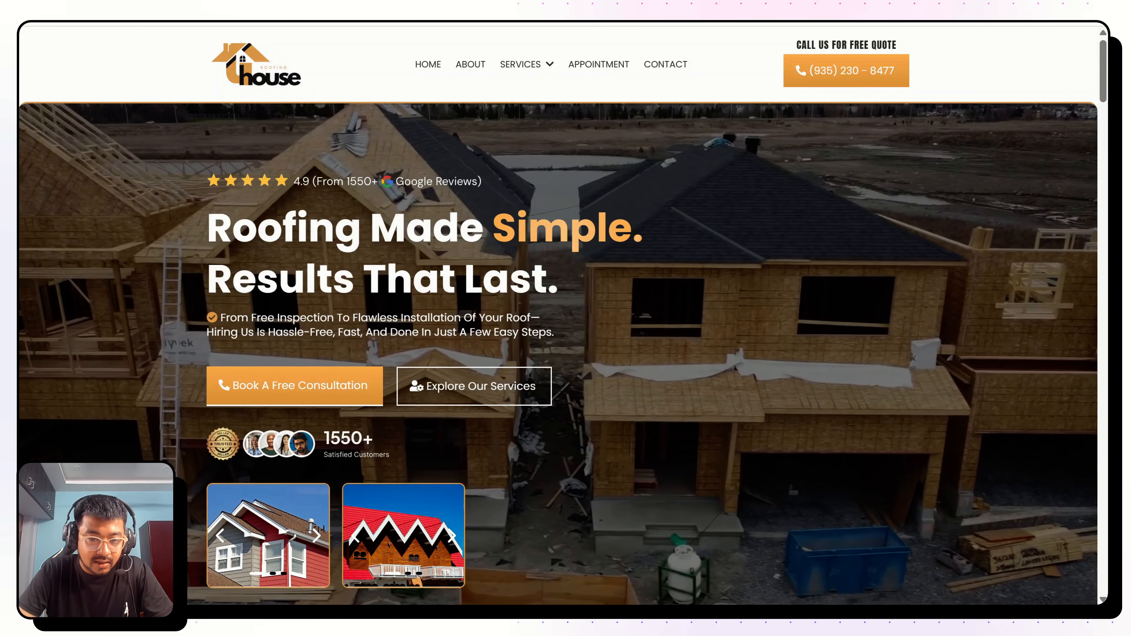
Open the roofing page in the iPhone 14 Pro Max device preview and look through its mobile layout
key("ctrl+shift+i")
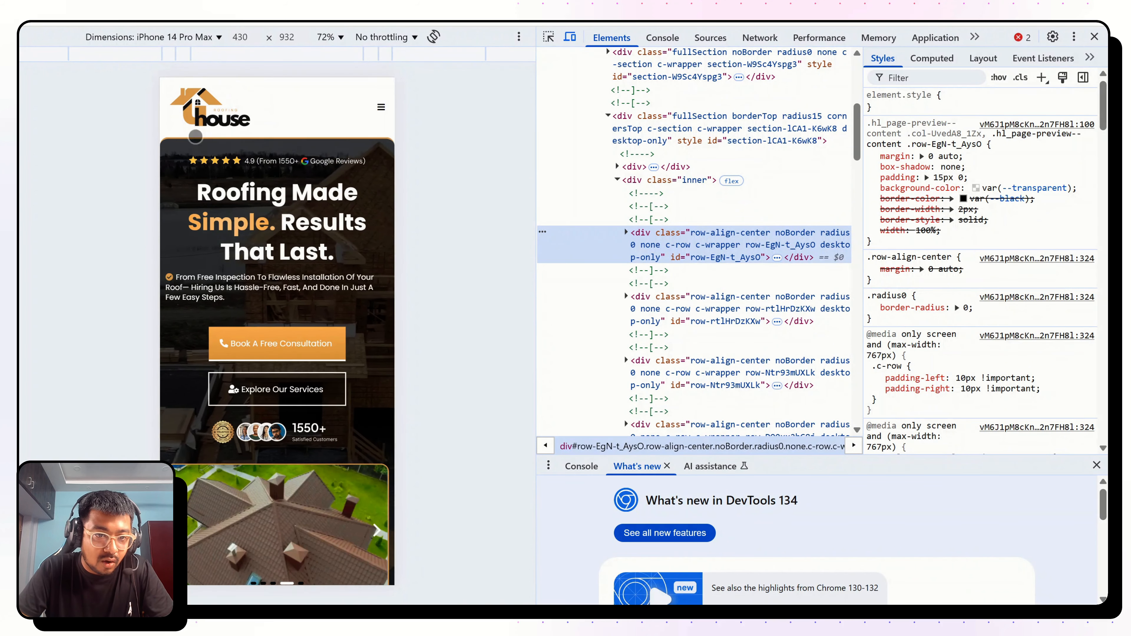
left_click(379, 110)
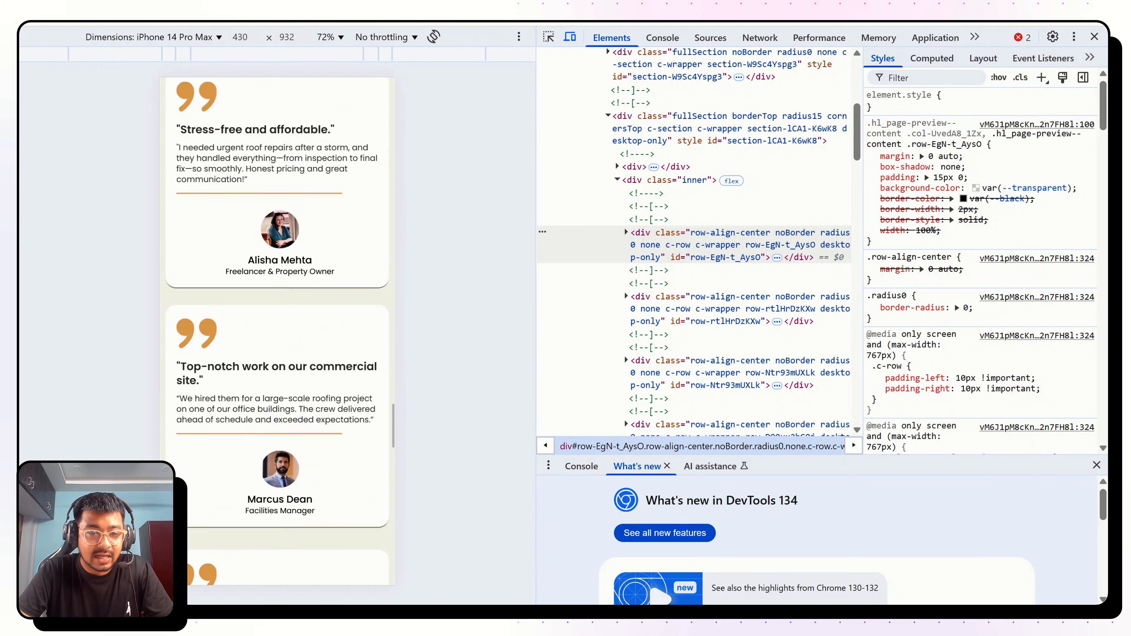
scroll(277, 330, "up", 15)
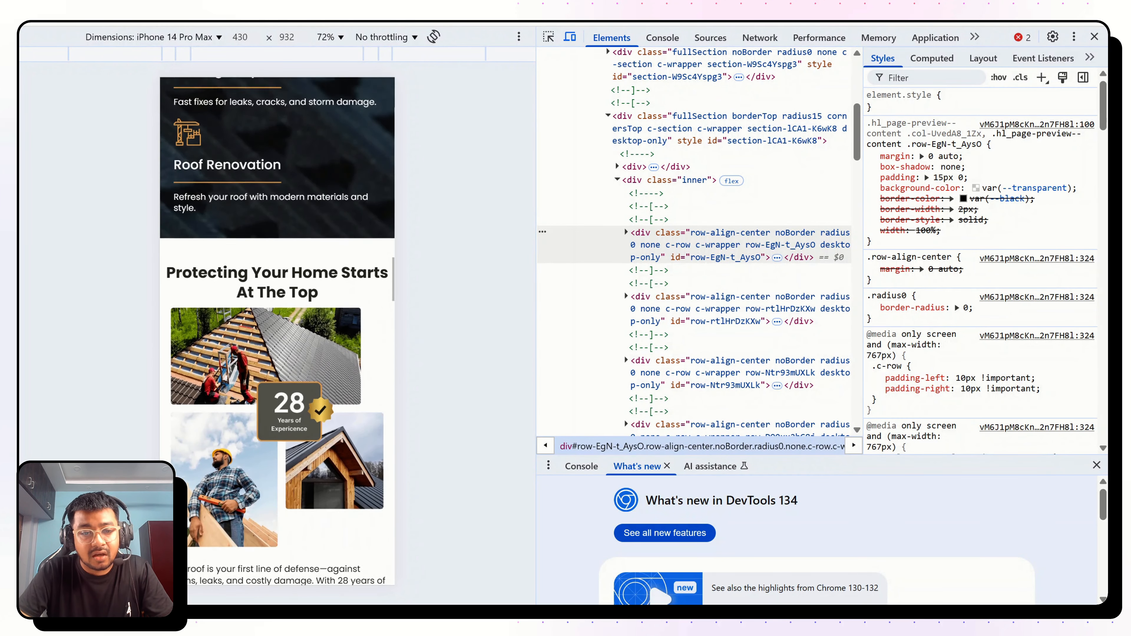
scroll(277, 330, "up", 15)
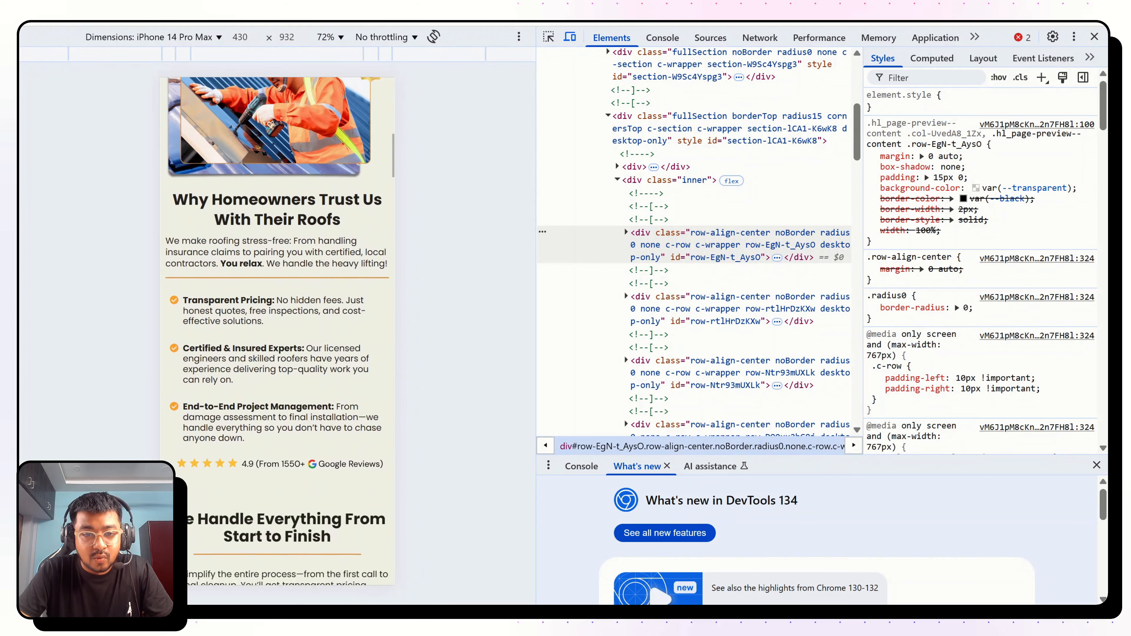
scroll(276, 330, "up", 4)
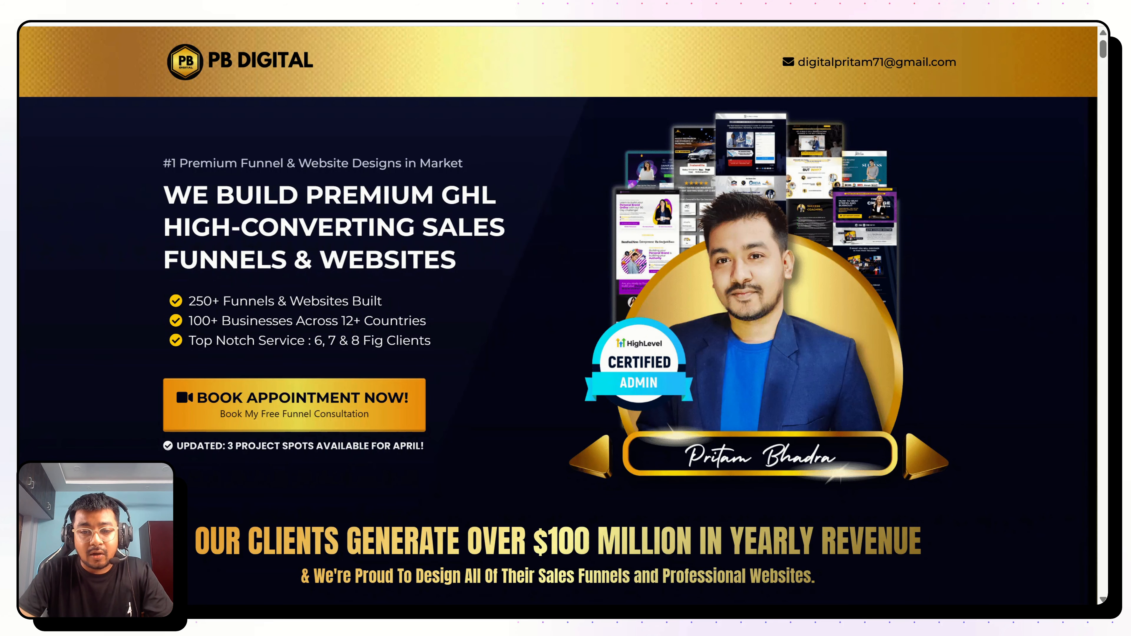
Switch to the PB Digital website and look over its hero and Featured On sections
scroll(533, 308, "down", 8)
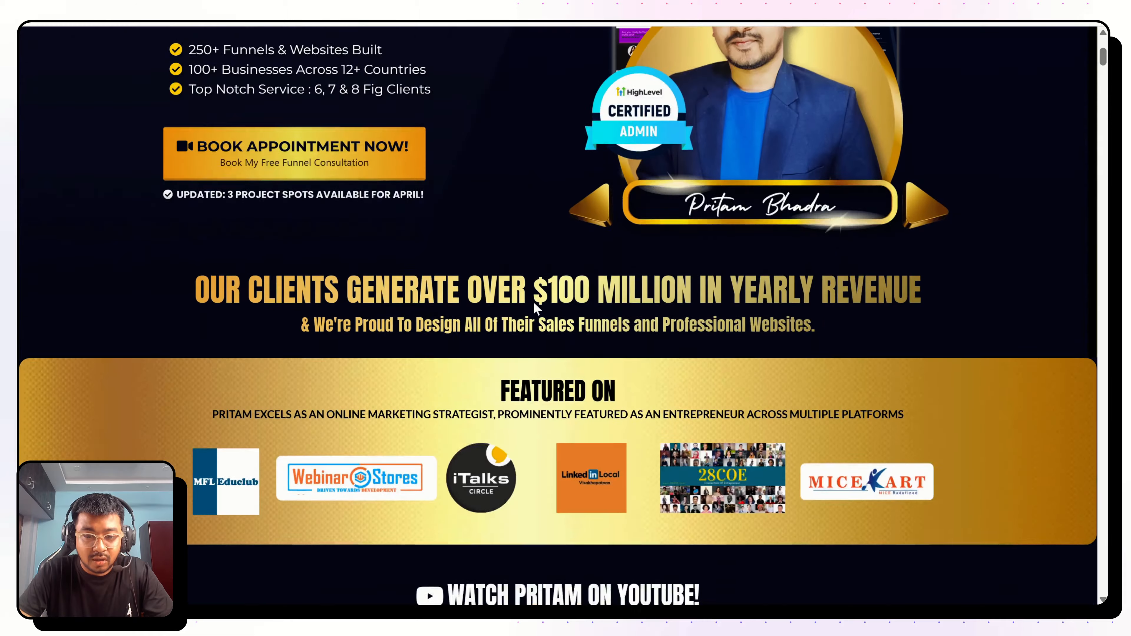
scroll(537, 308, "up", 6)
scroll(534, 303, "up", 3)
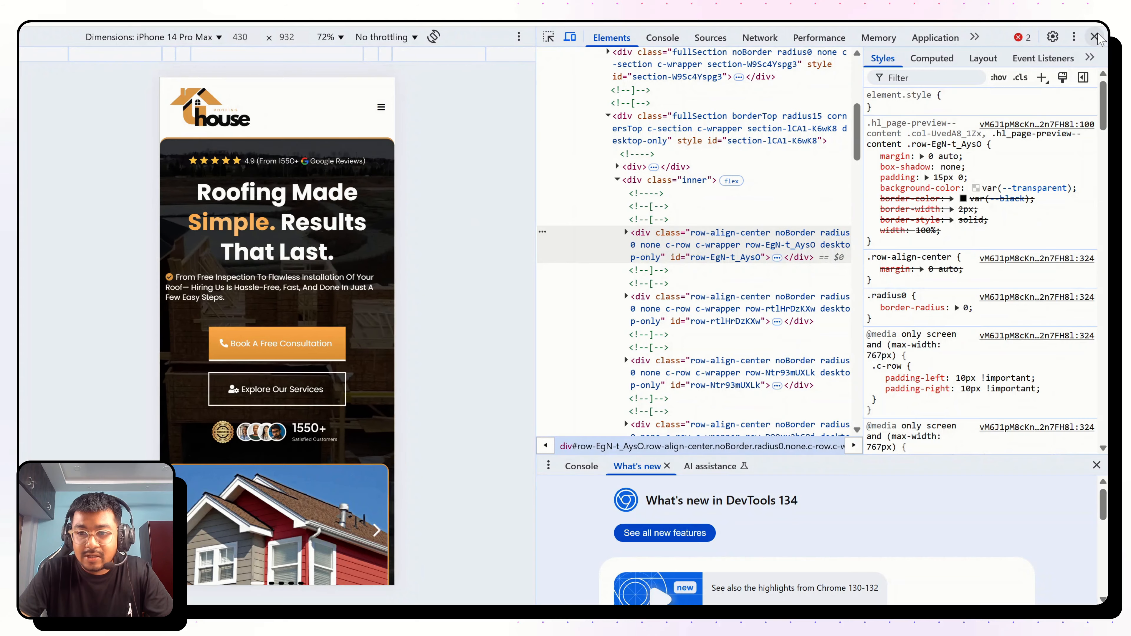
Return to the roofing page, close its developer tools and view the desktop hero section
left_click(1095, 36)
scroll(639, 270, "down", 4)
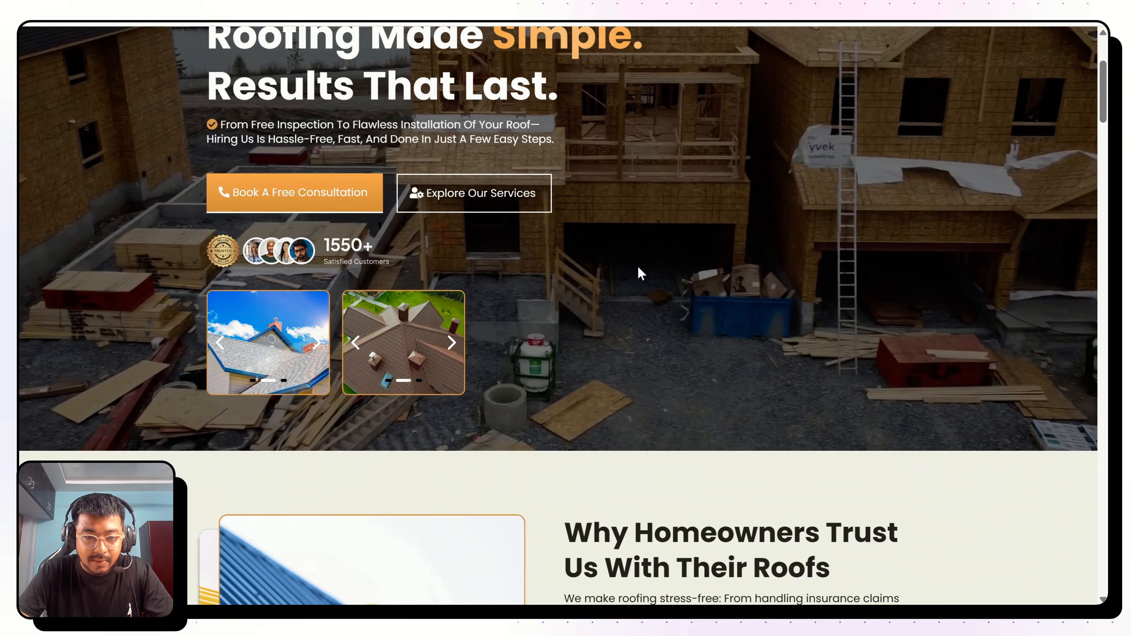
scroll(641, 273, "up", 4)
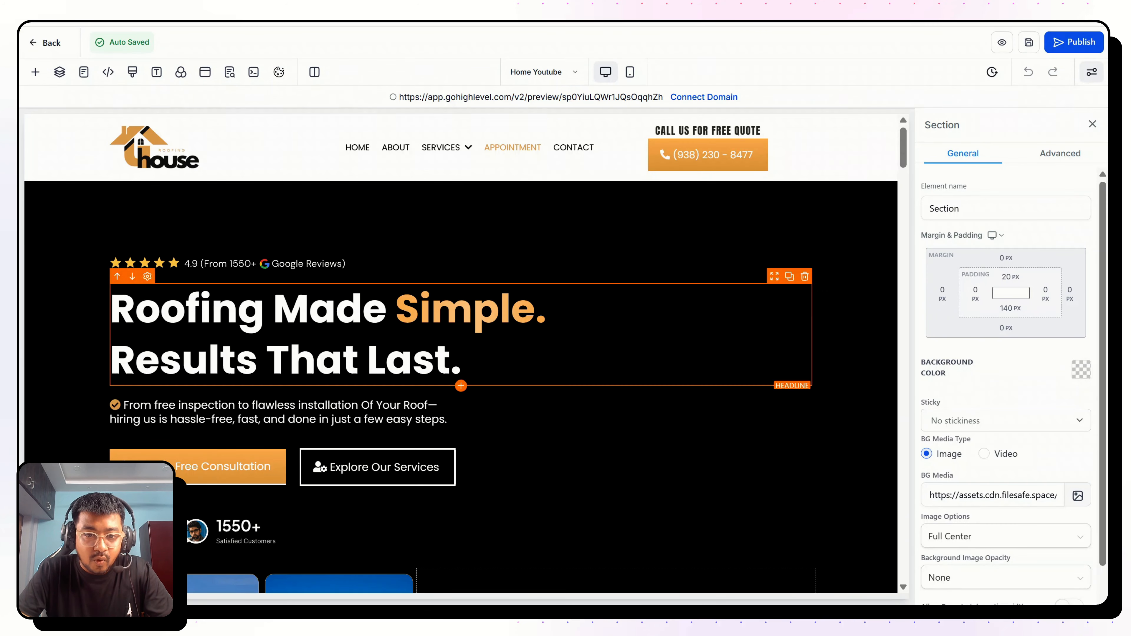
Switch to the GoHighLevel page editor and look over the desktop layout from the hero to the We Handle Everything section
left_click(517, 412)
scroll(517, 413, "down", 5)
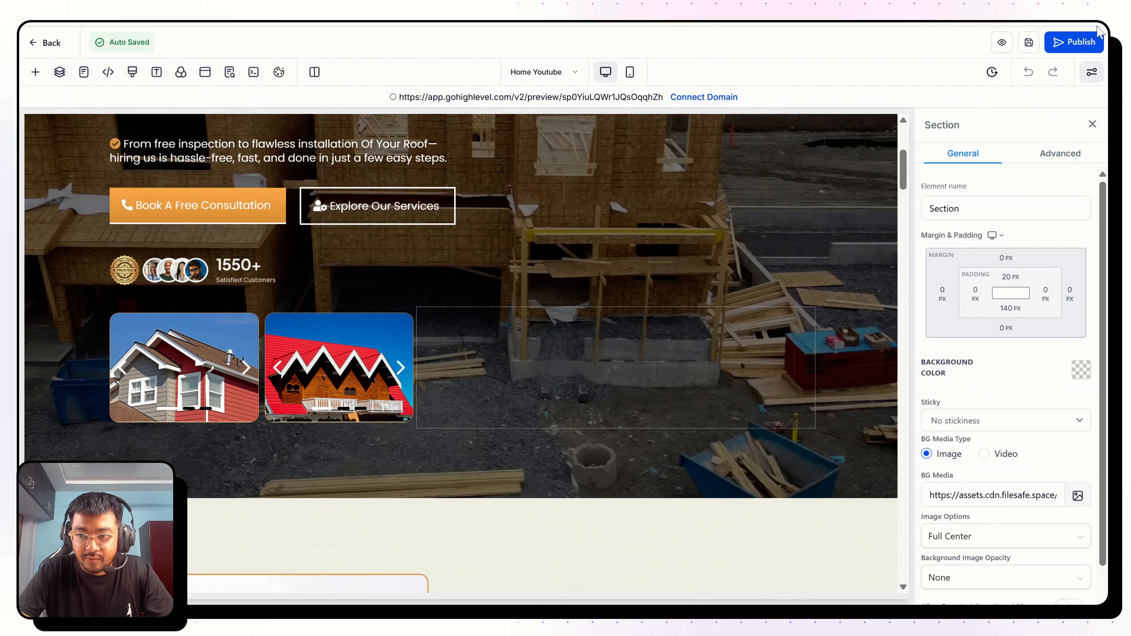
left_click(758, 241)
scroll(758, 241, "down", 14)
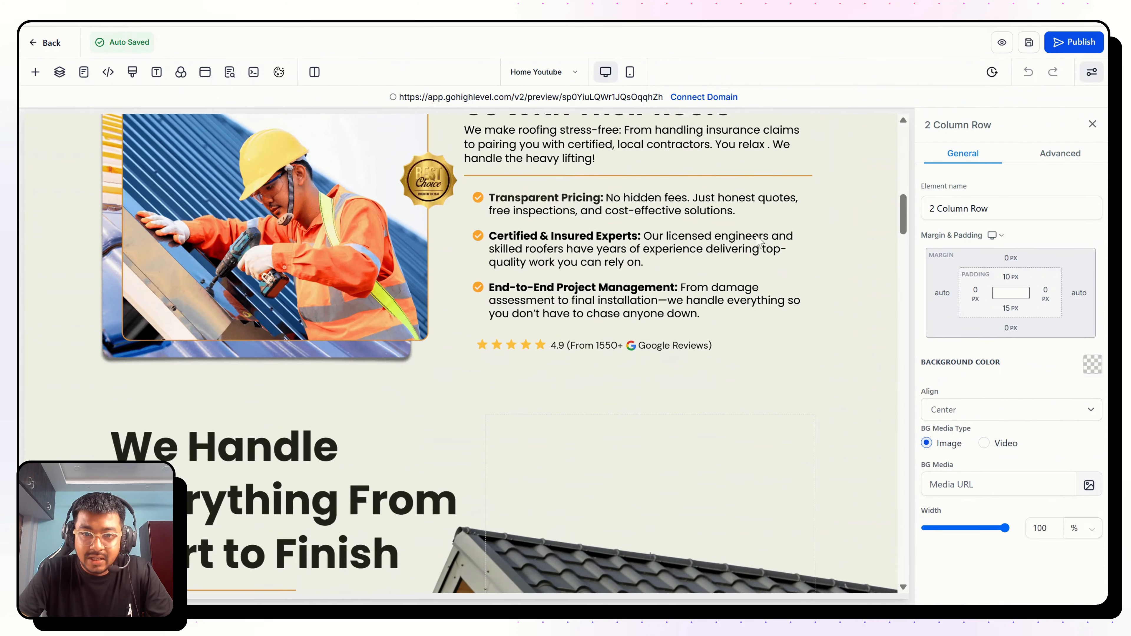
scroll(535, 312, "up", 5)
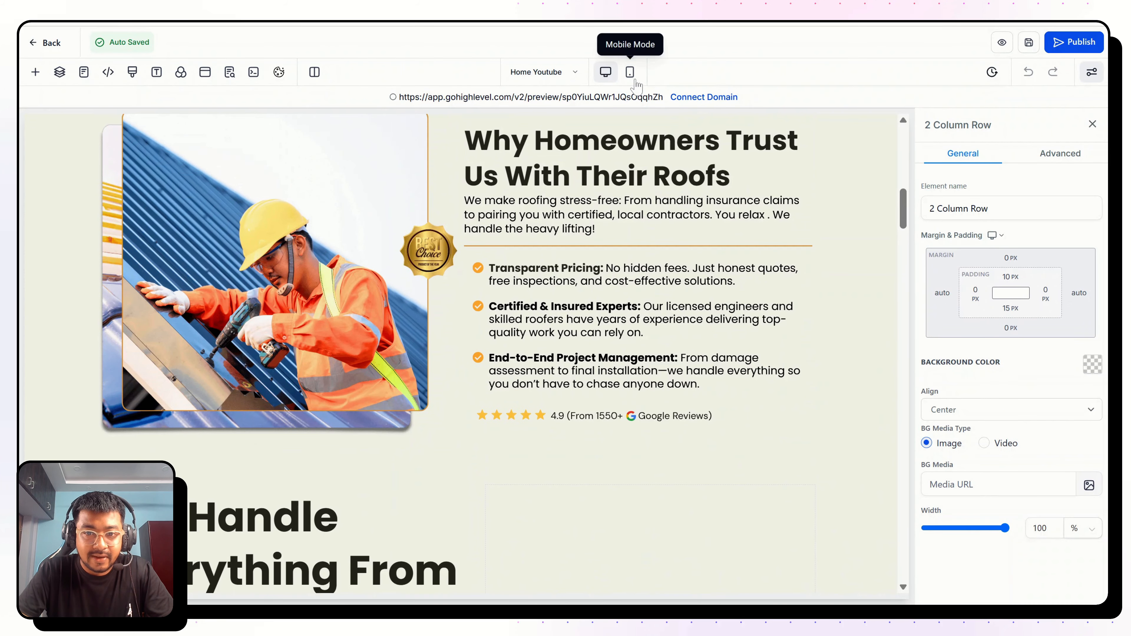
Switch the page editor to mobile mode and look through the page's mobile layout
left_click(630, 72)
scroll(421, 271, "up", 4)
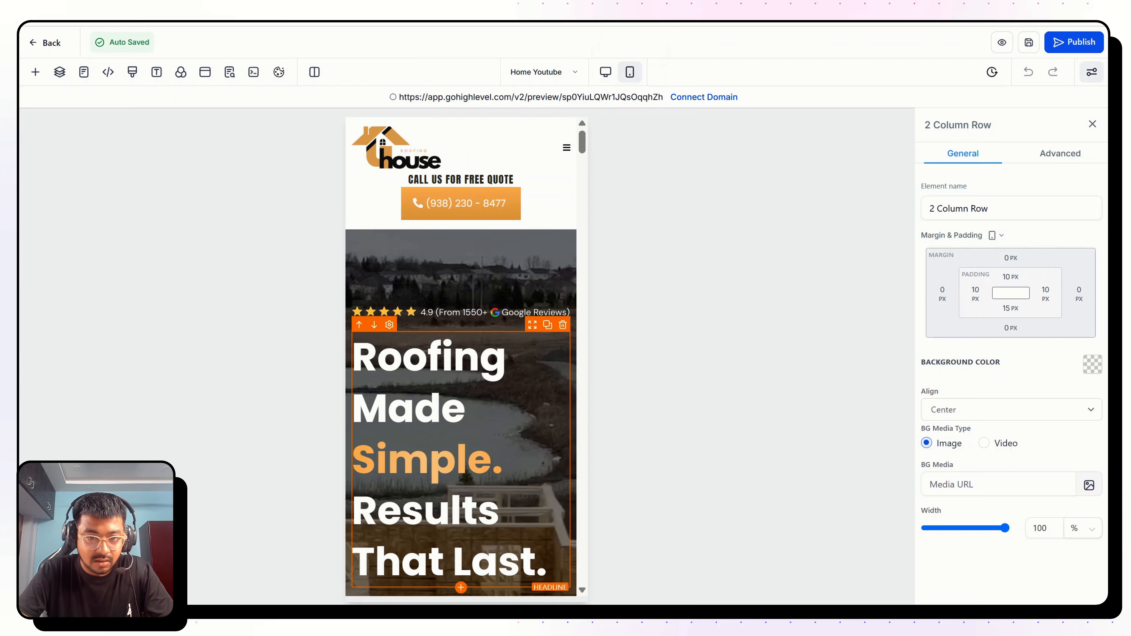
scroll(422, 271, "down", 8)
scroll(461, 357, "down", 15)
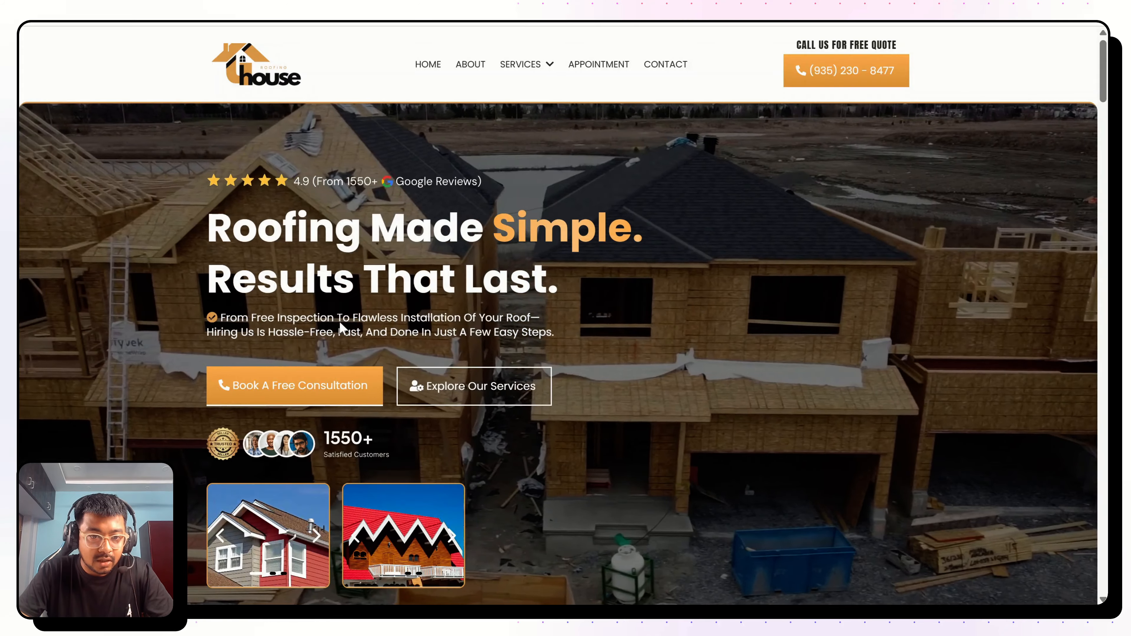
Reopen the live roofing page's iPhone 14 Pro Max preview and check the mobile navigation menu with its Services submenu
key("ctrl+shift+i")
scroll(325, 249, "down", 6)
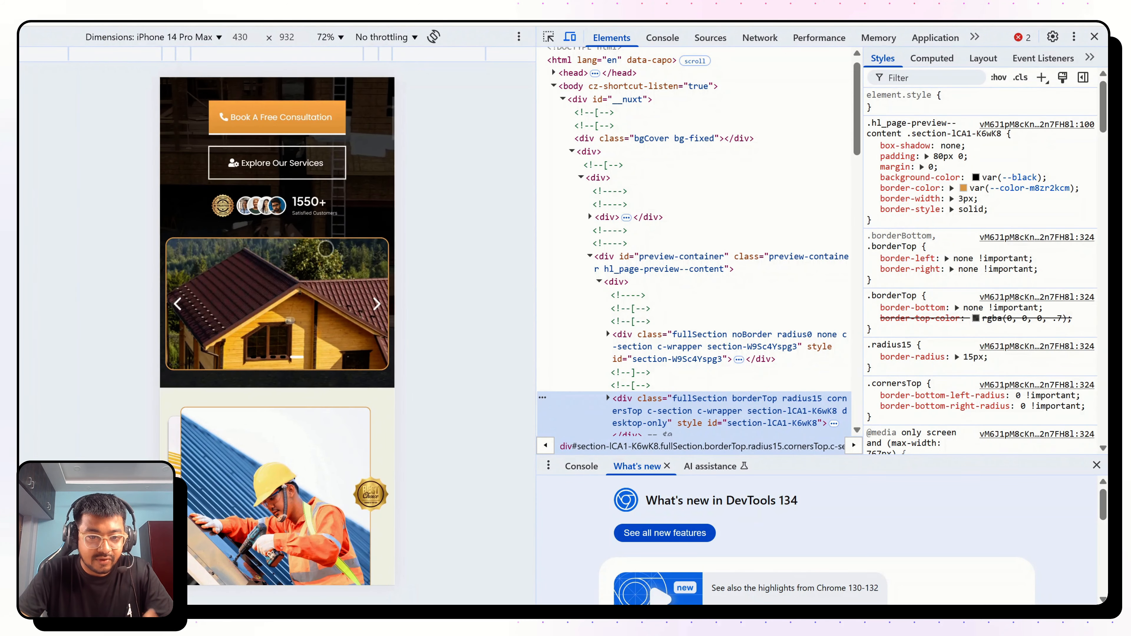
scroll(324, 250, "up", 6)
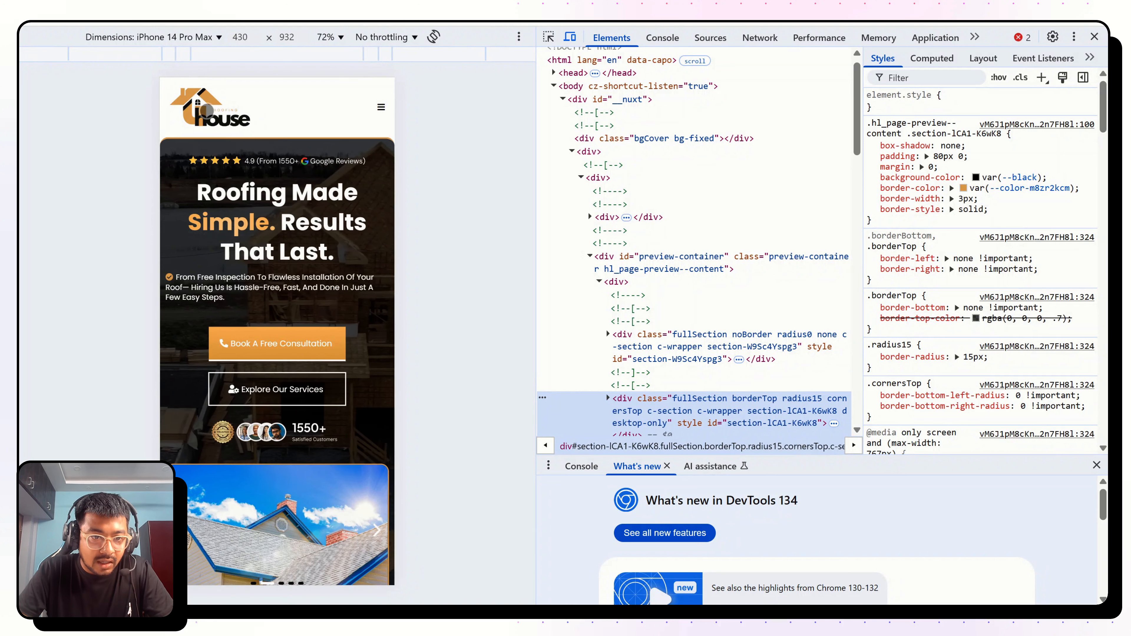
left_click(377, 108)
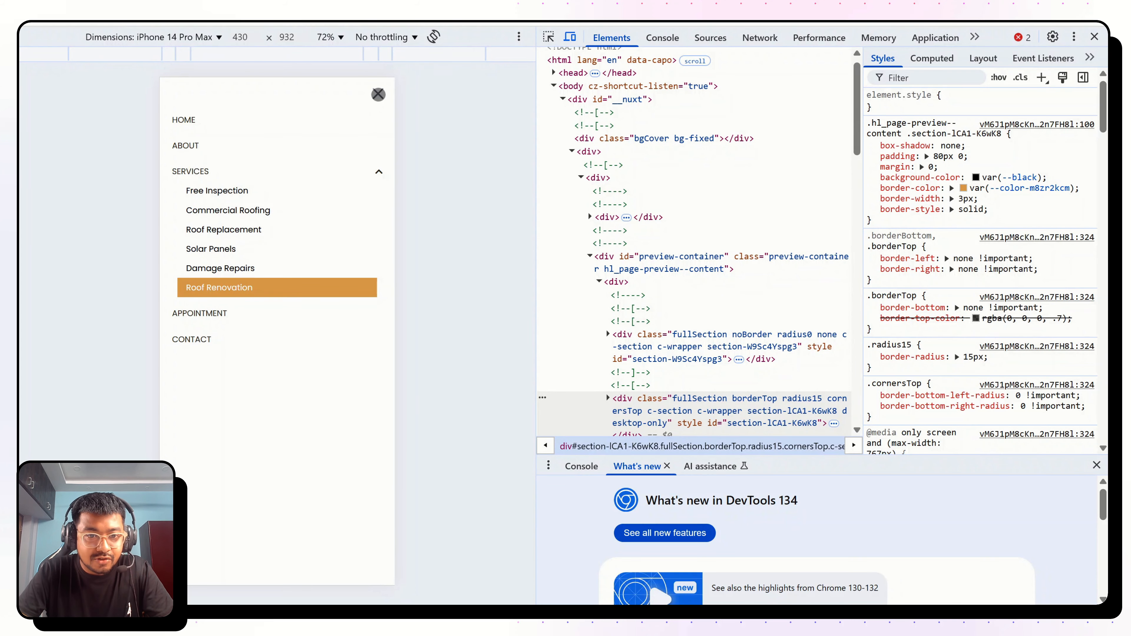
left_click(379, 94)
scroll(353, 184, "down", 2)
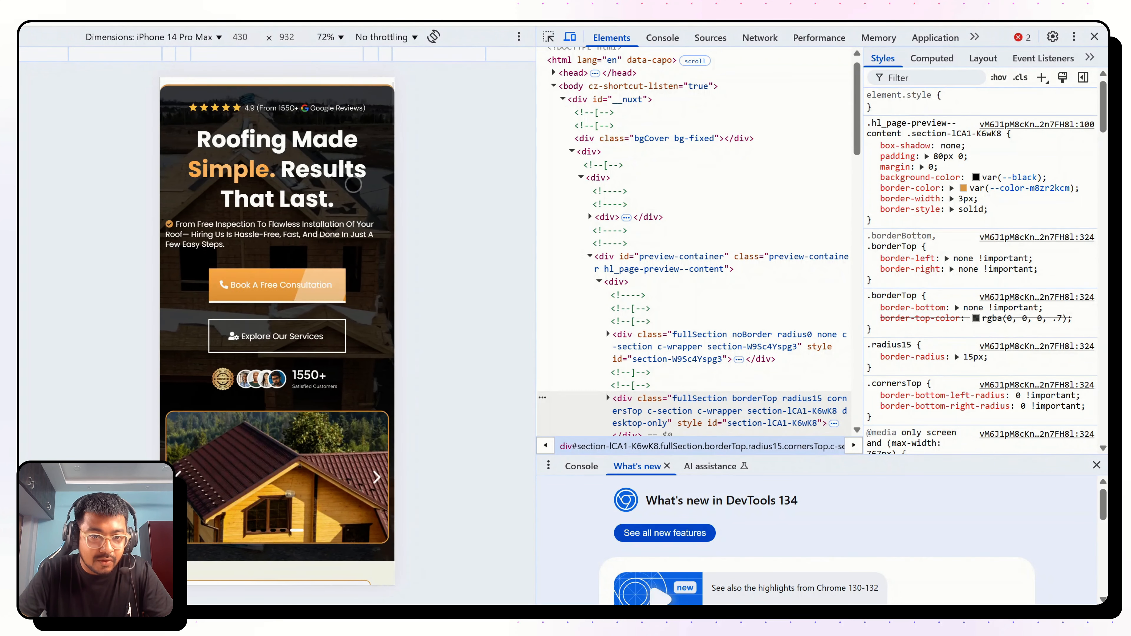
scroll(353, 184, "up", 2)
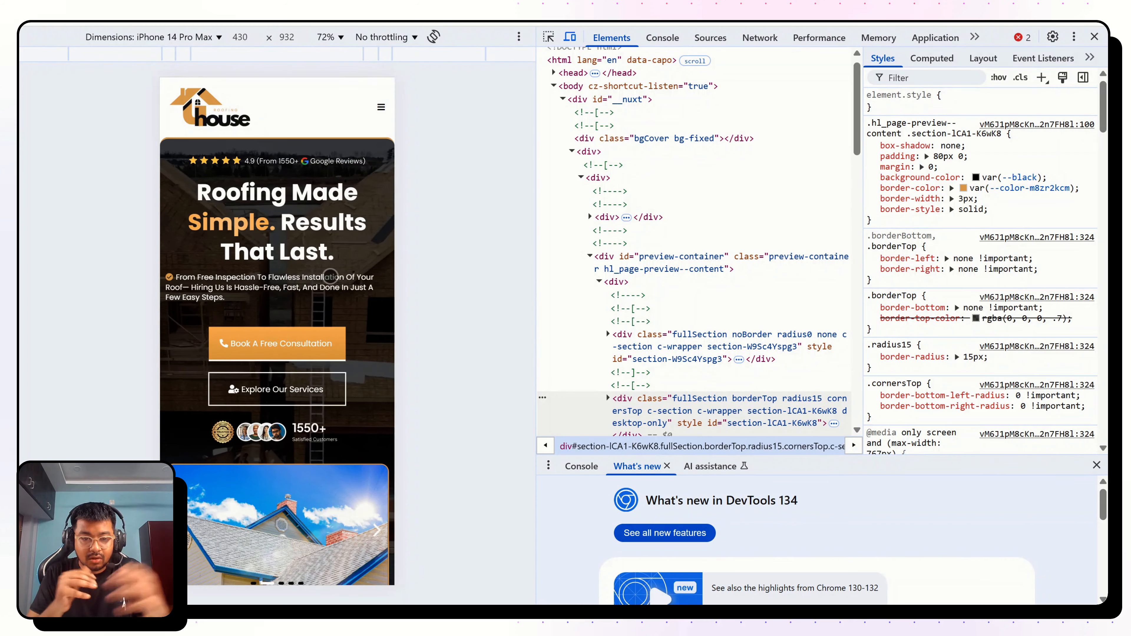
Magnify the mobile hero section to inspect its text, buttons and customer badge, and restore the normal zoom
scroll(279, 446, "up", 5)
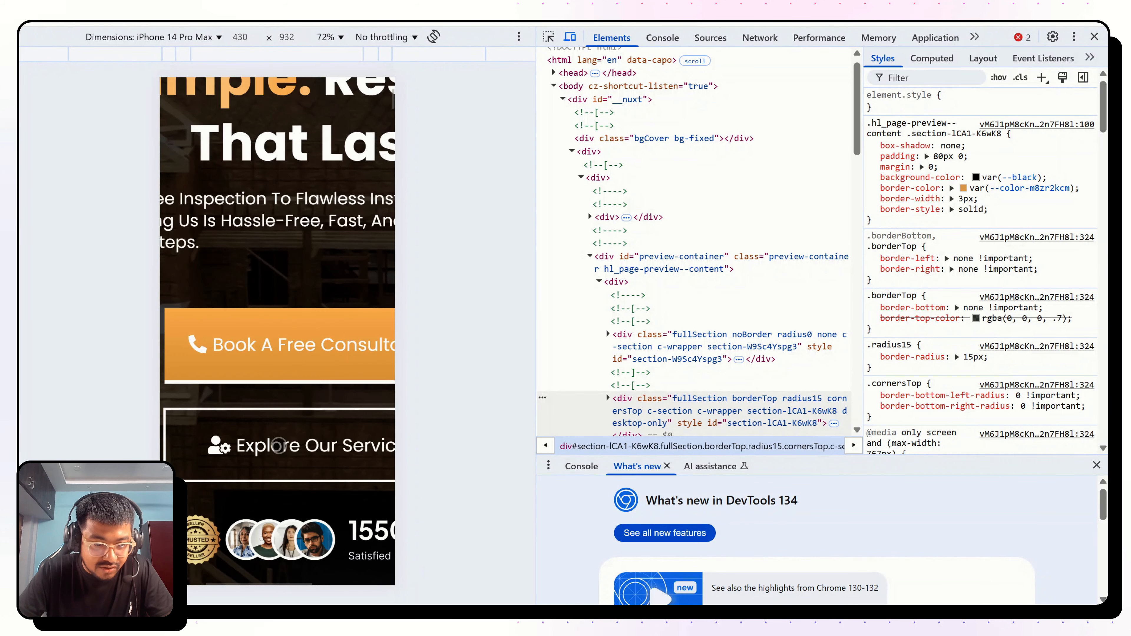
scroll(279, 446, "down", 2)
scroll(262, 499, "down", 3)
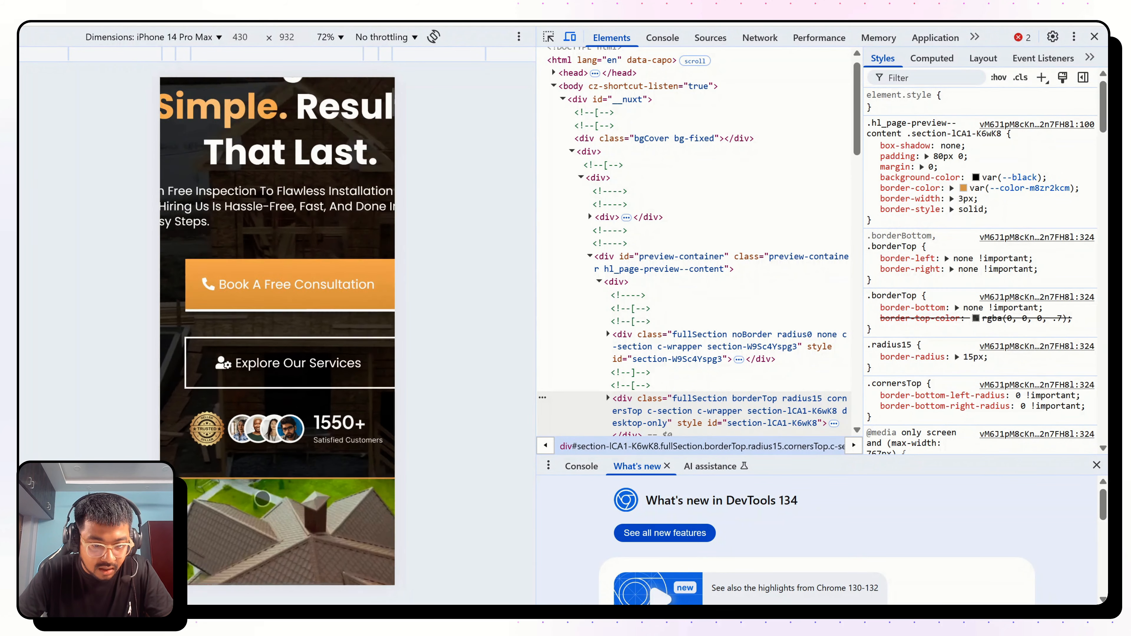
scroll(262, 499, "down", 3)
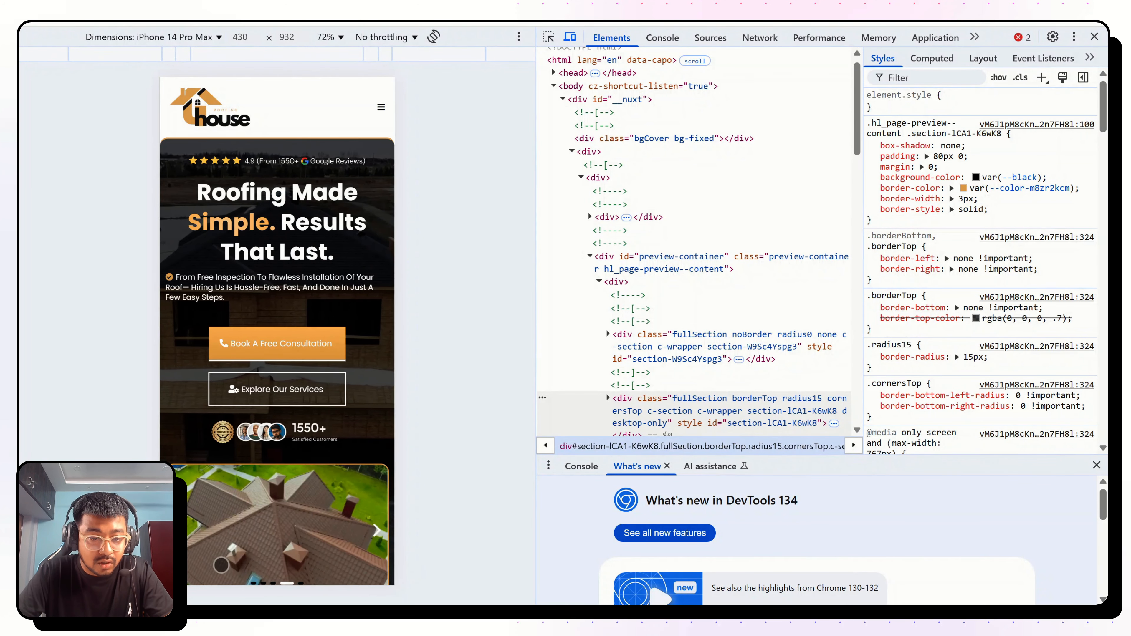
Examine the mobile layout of the Why Homeowners Trust Us and We Handle Everything From Start to Finish sections
scroll(223, 571, "down", 10)
scroll(223, 572, "down", 3)
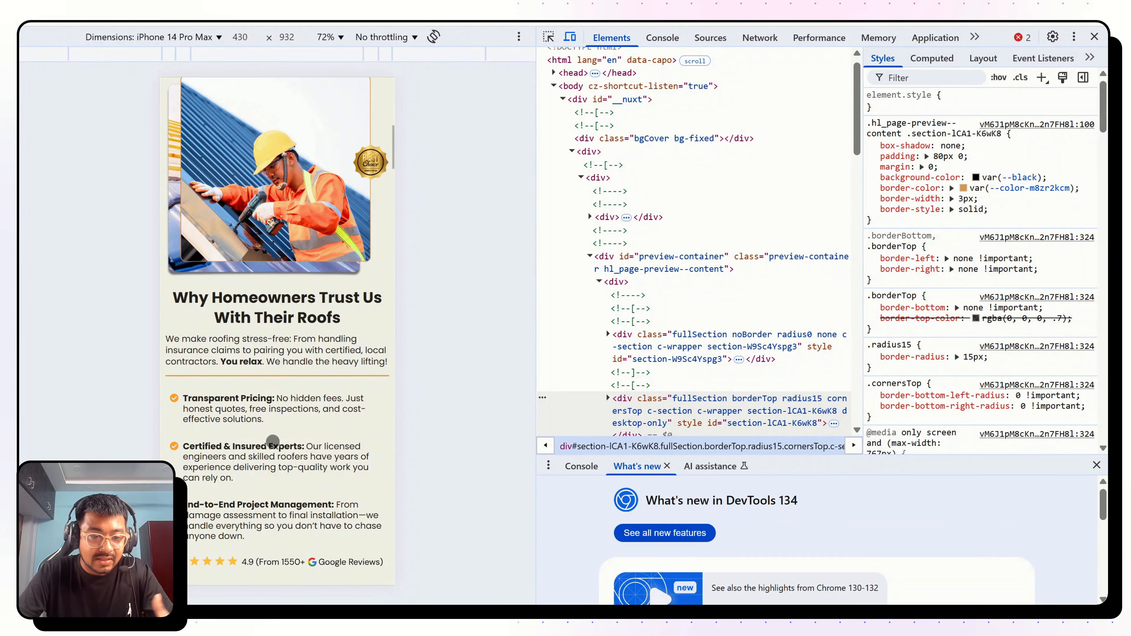
scroll(317, 298, "up", 5)
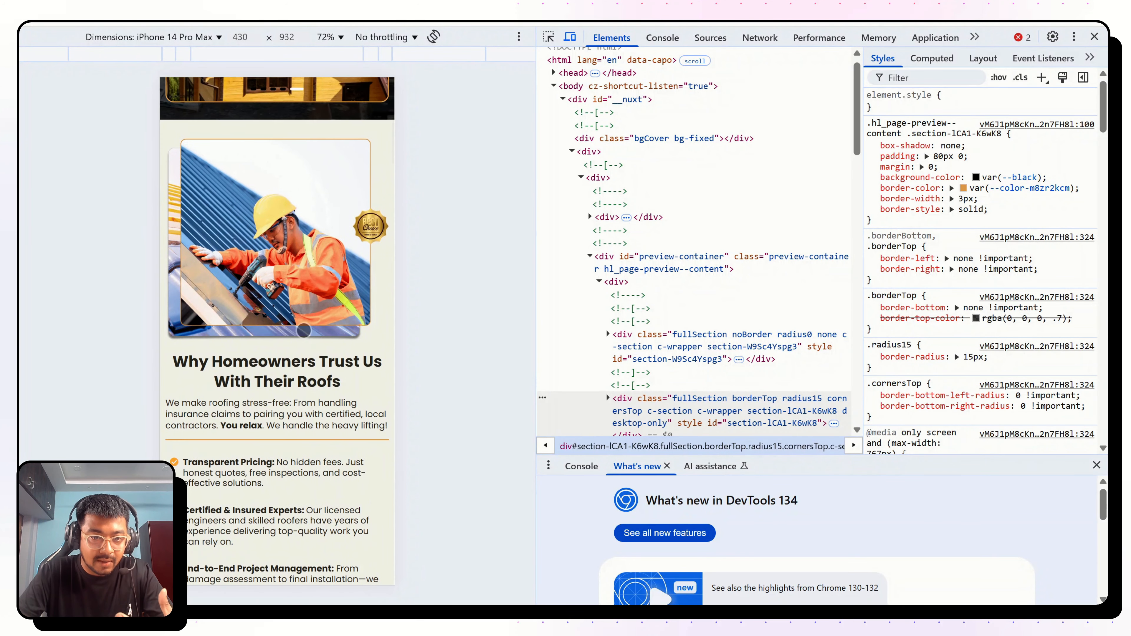
scroll(317, 298, "down", 2)
scroll(300, 330, "down", 2)
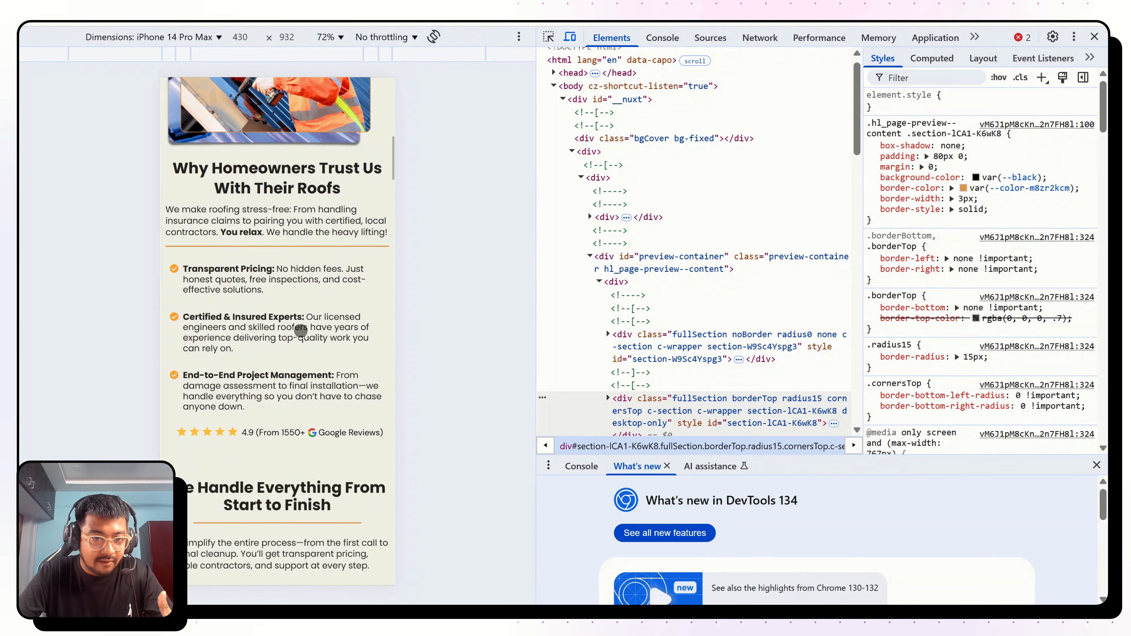
scroll(314, 302, "down", 2)
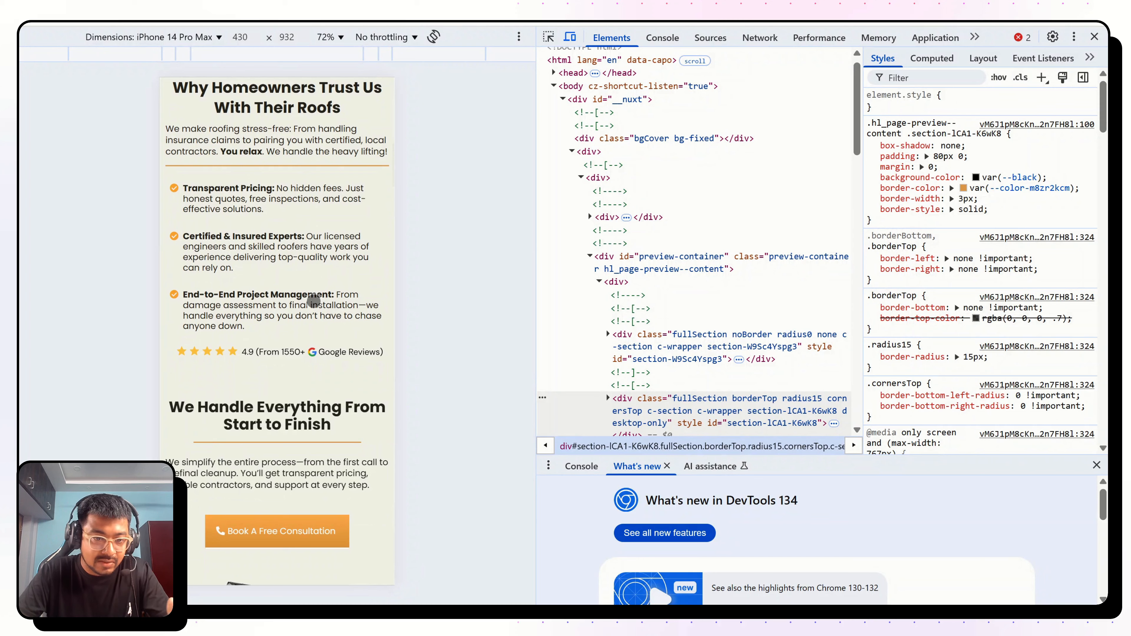
scroll(313, 302, "down", 4)
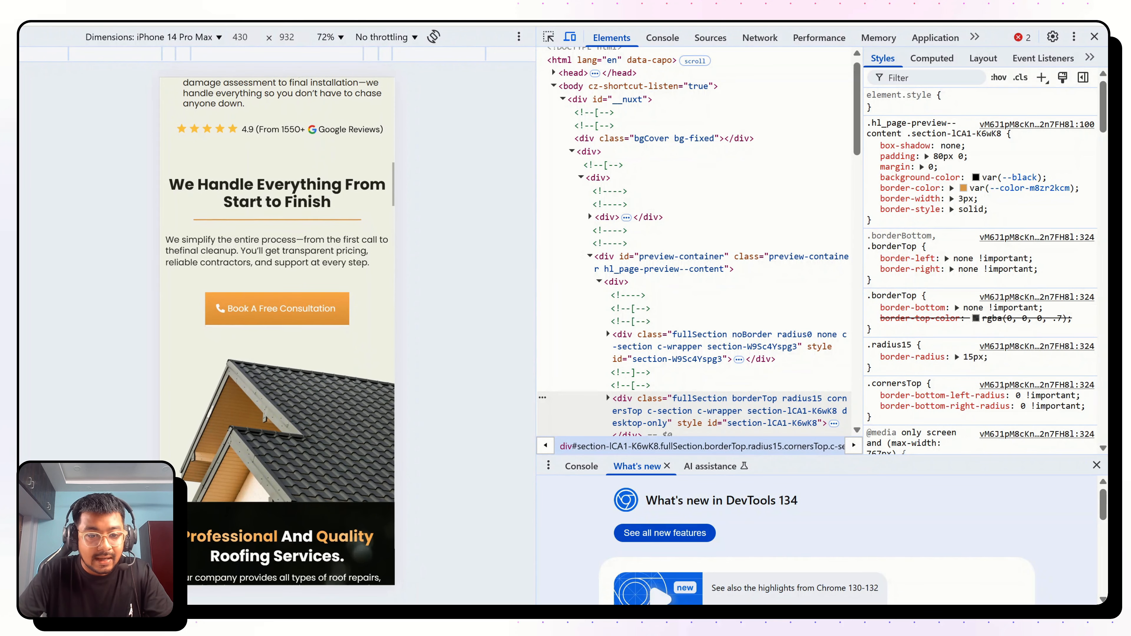
scroll(326, 233, "up", 3)
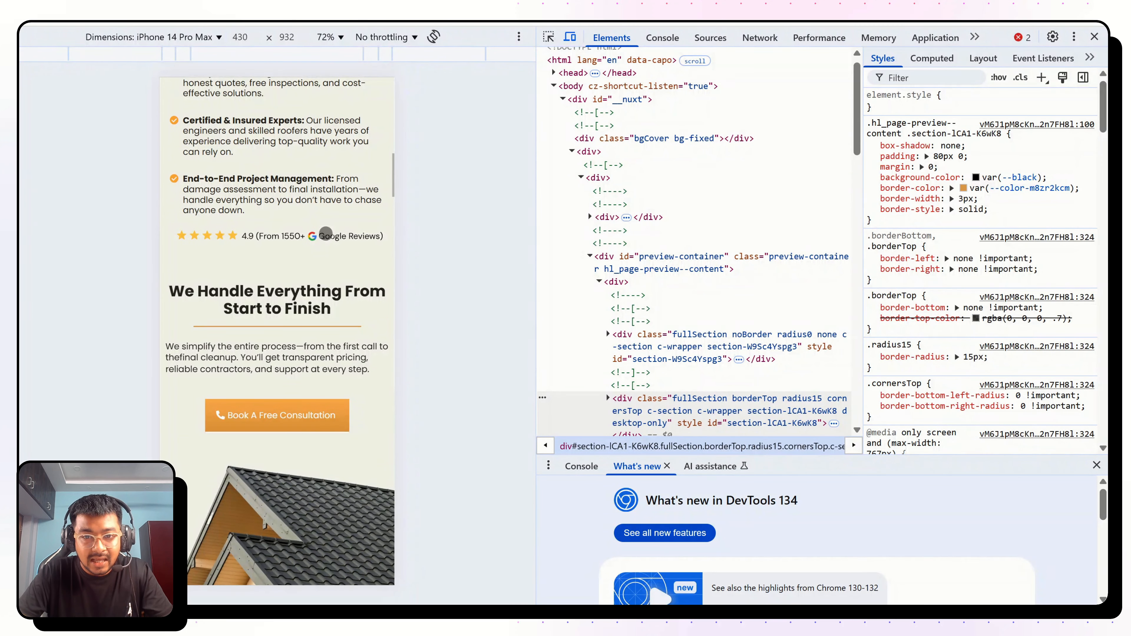
Close the developer tools and compare the We Handle Everything section's text, roof image and photo sliders on desktop
left_click(1097, 38)
scroll(769, 254, "up", 8)
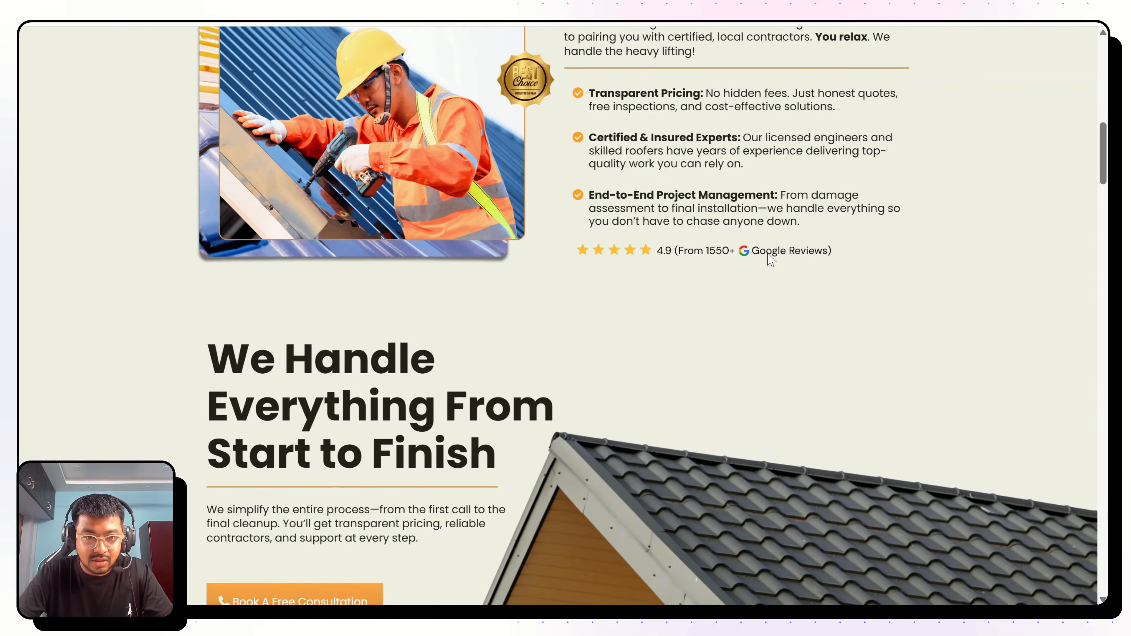
scroll(768, 254, "down", 10)
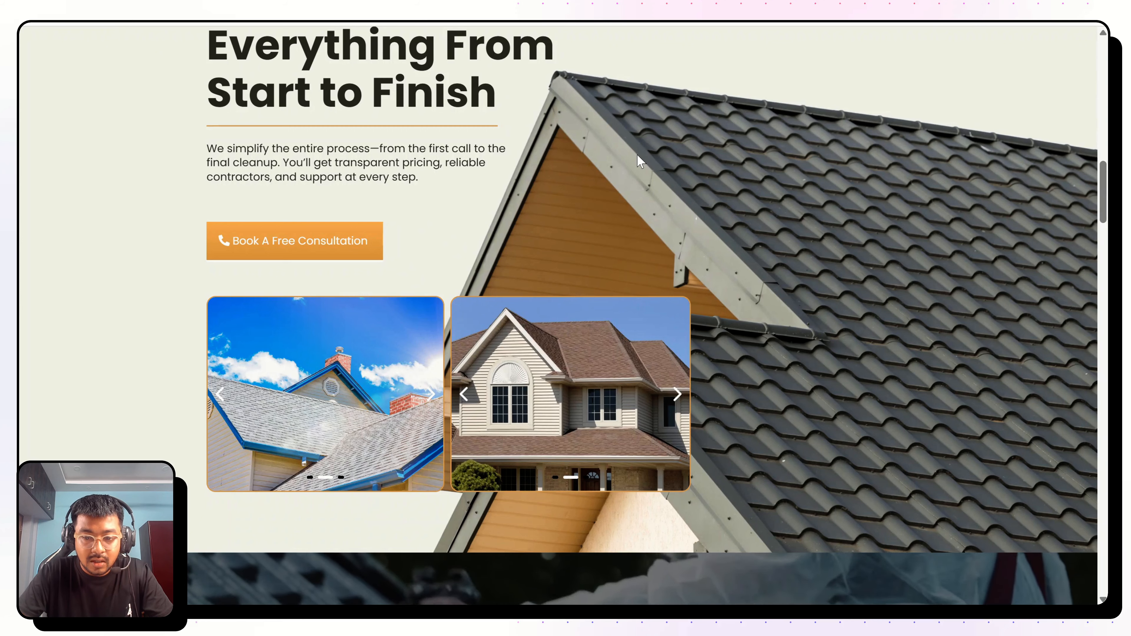
scroll(293, 366, "up", 10)
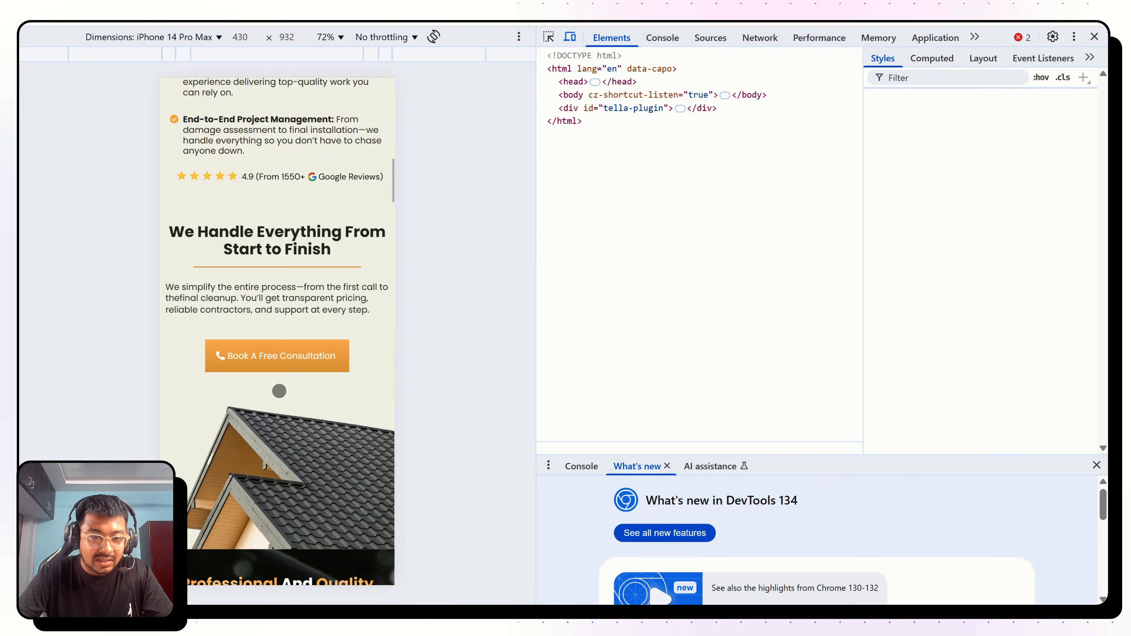
Return to the mobile preview and examine the roof image and the Professional And Quality Roofing Services section
scroll(280, 391, "down", 10)
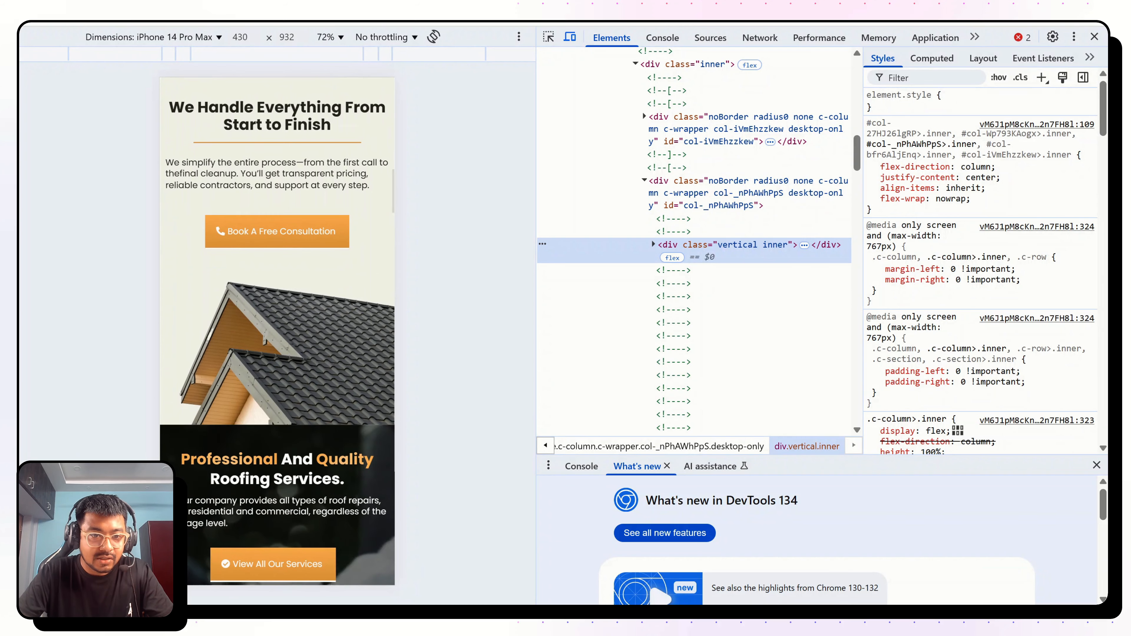
scroll(278, 312, "up", 1)
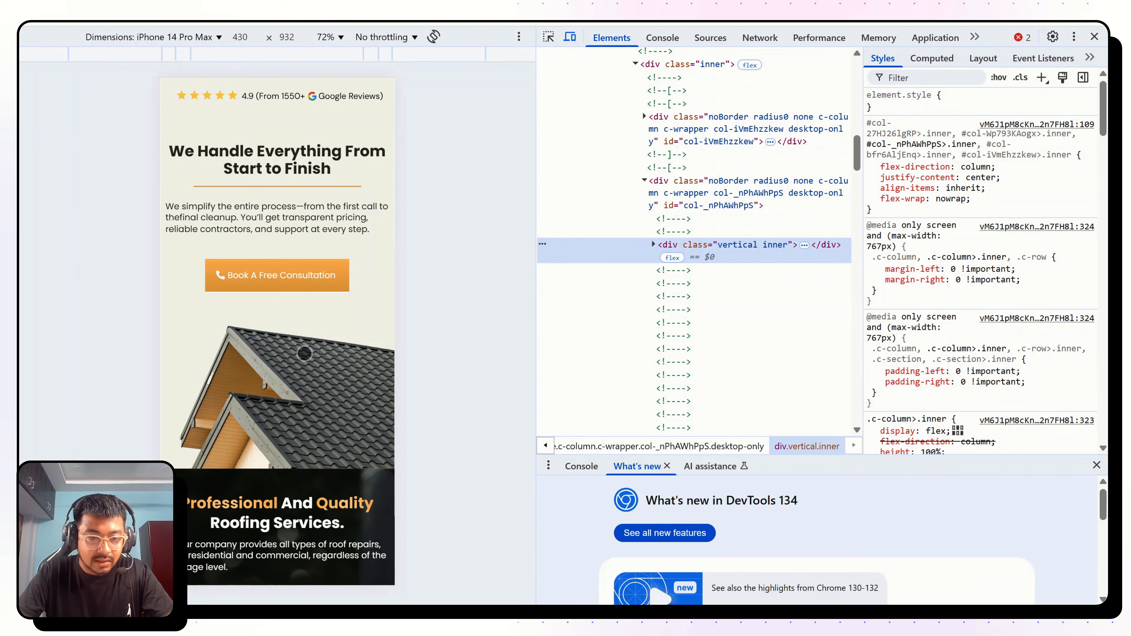
scroll(304, 354, "down", 10)
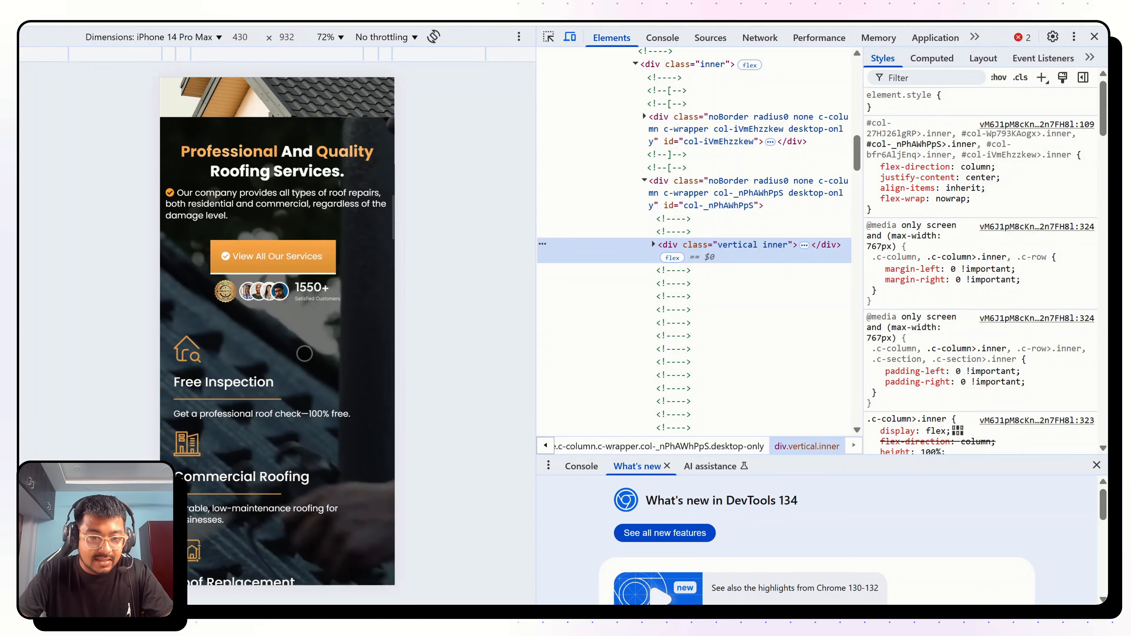
scroll(311, 363, "down", 1)
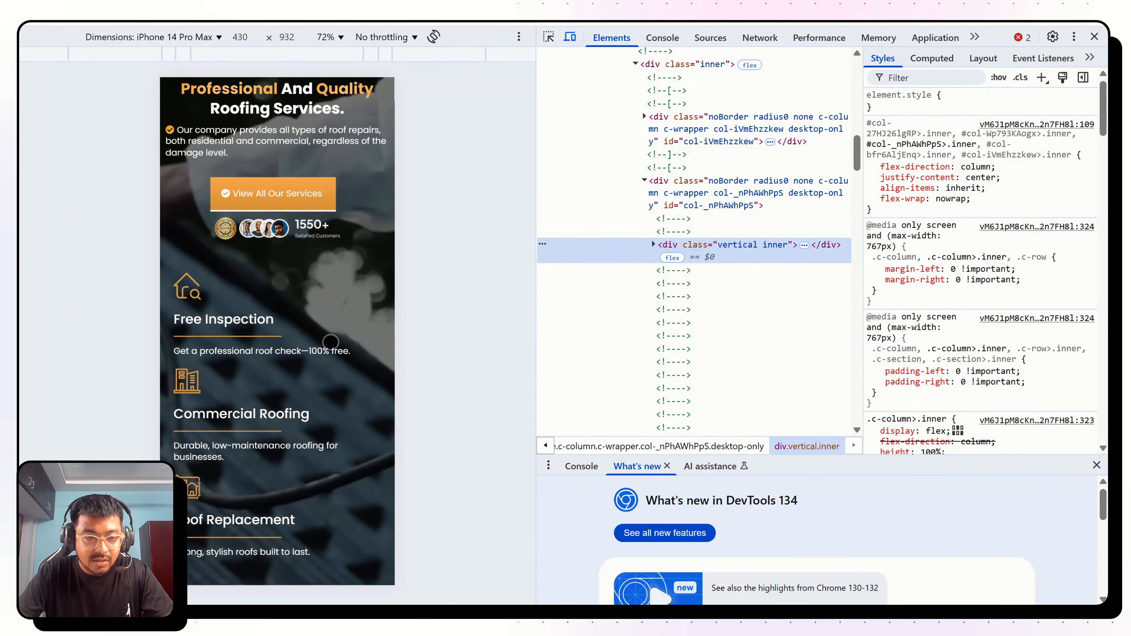
Examine the mobile layout of the roofing services list and the Protecting Your Home Starts At The Top section
scroll(330, 360, "down", 3)
scroll(329, 359, "down", 12)
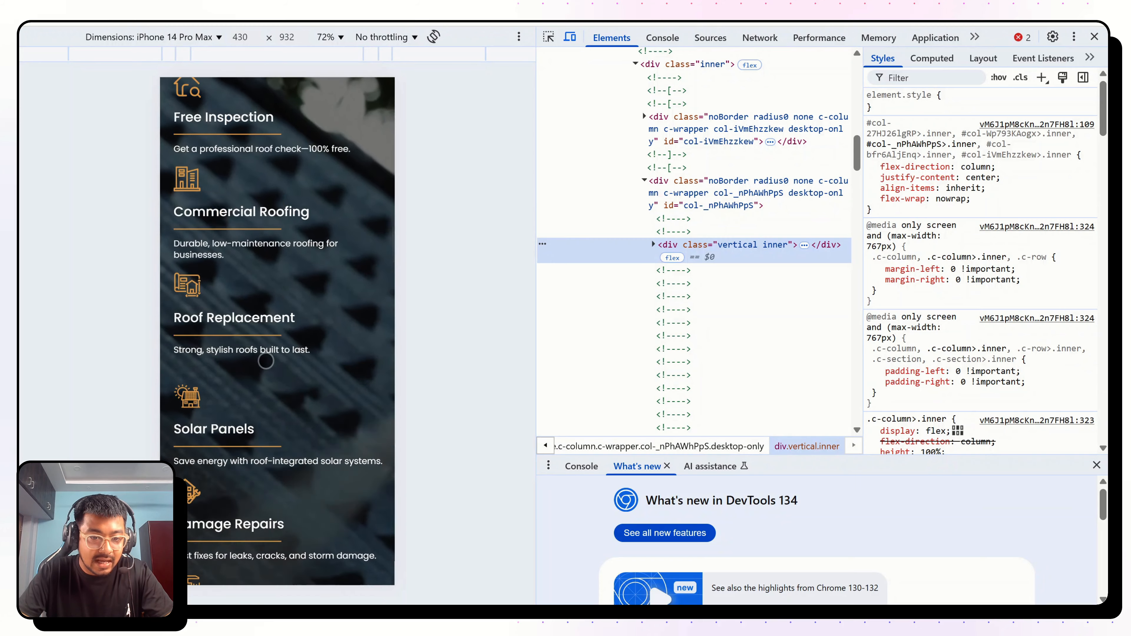
scroll(266, 359, "down", 5)
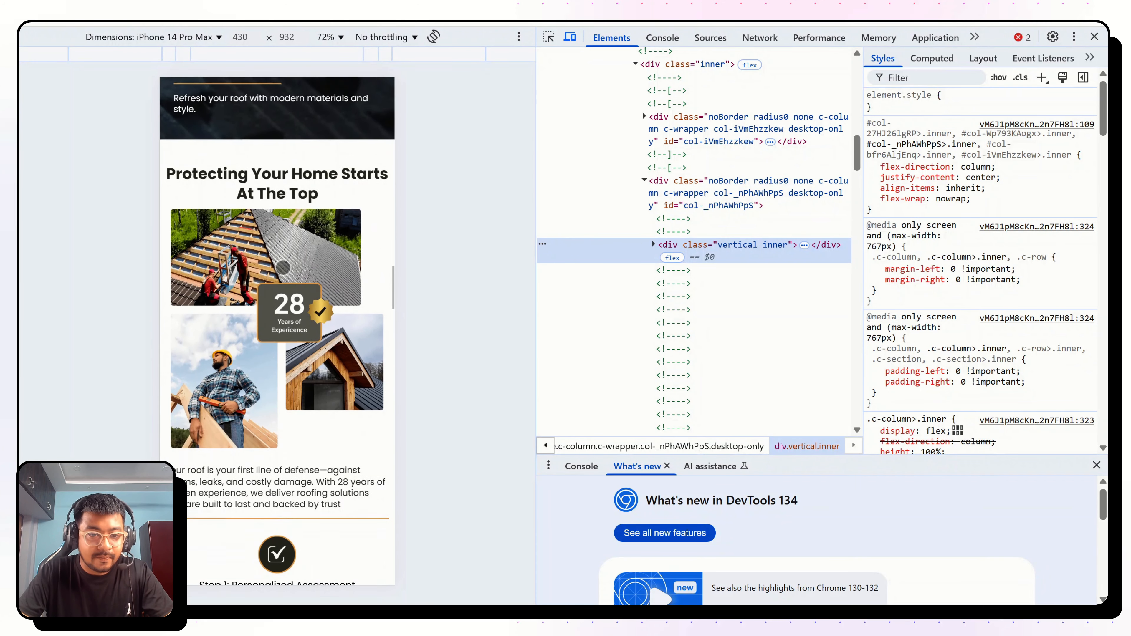
scroll(308, 344, "down", 11)
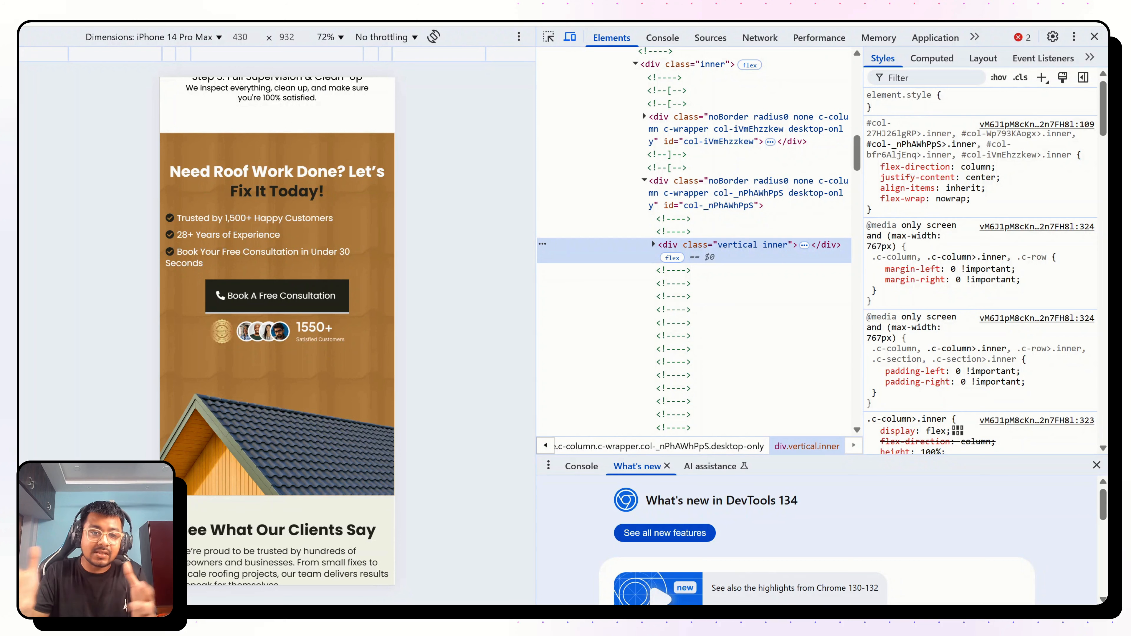
Examine the mobile consultation banner, client reviews, FAQ and footer, and go back up to the services list
scroll(277, 330, "down", 1)
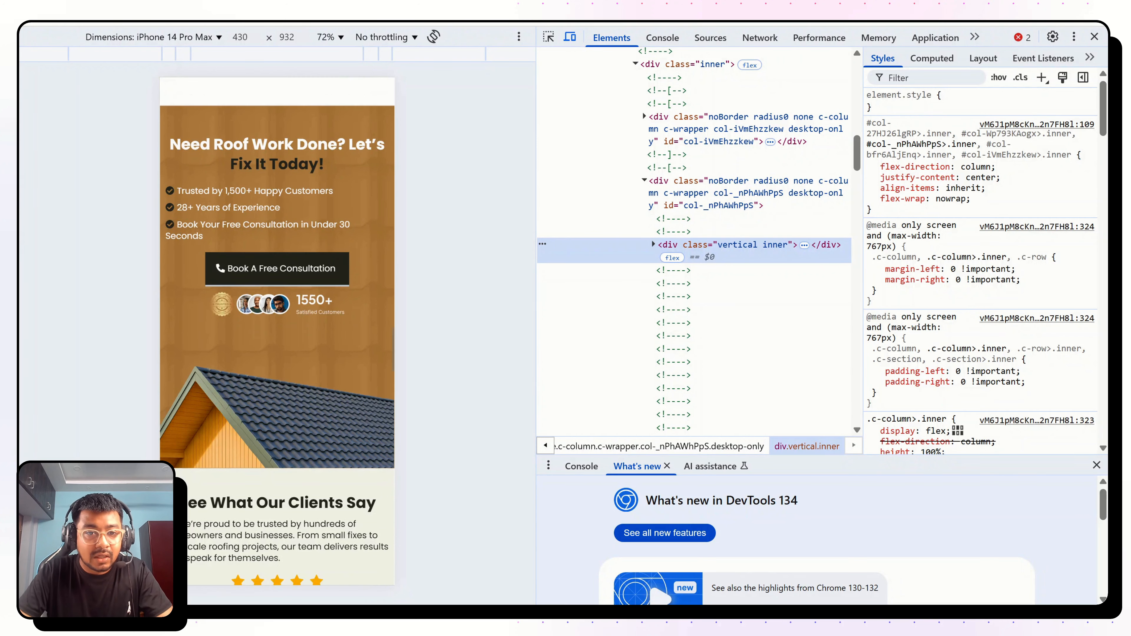
scroll(276, 329, "down", 15)
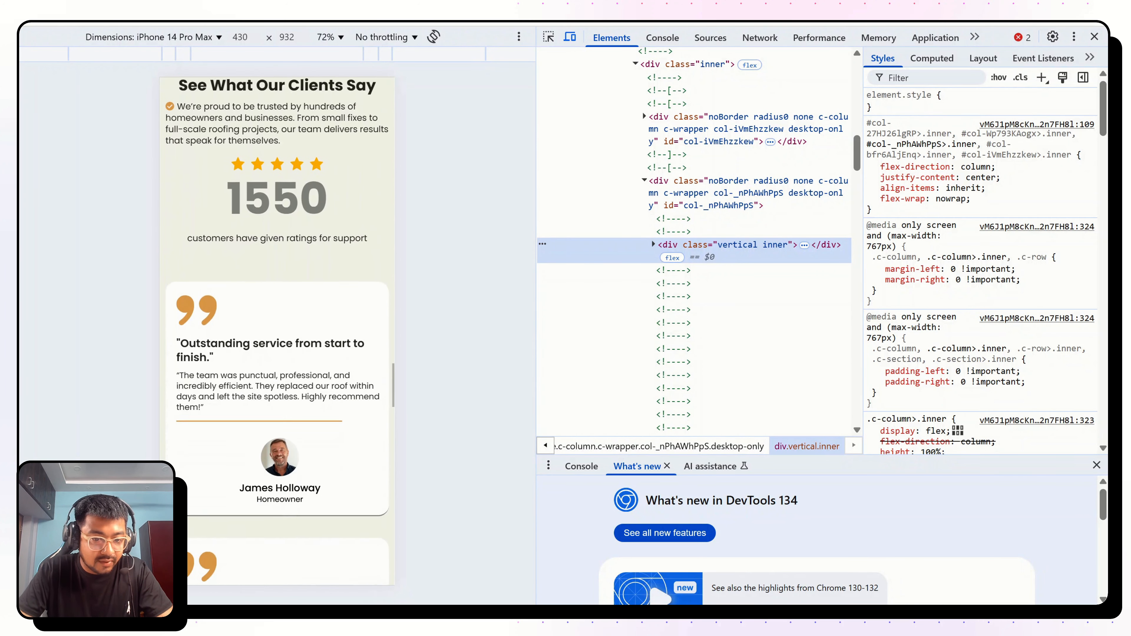
scroll(277, 333, "down", 15)
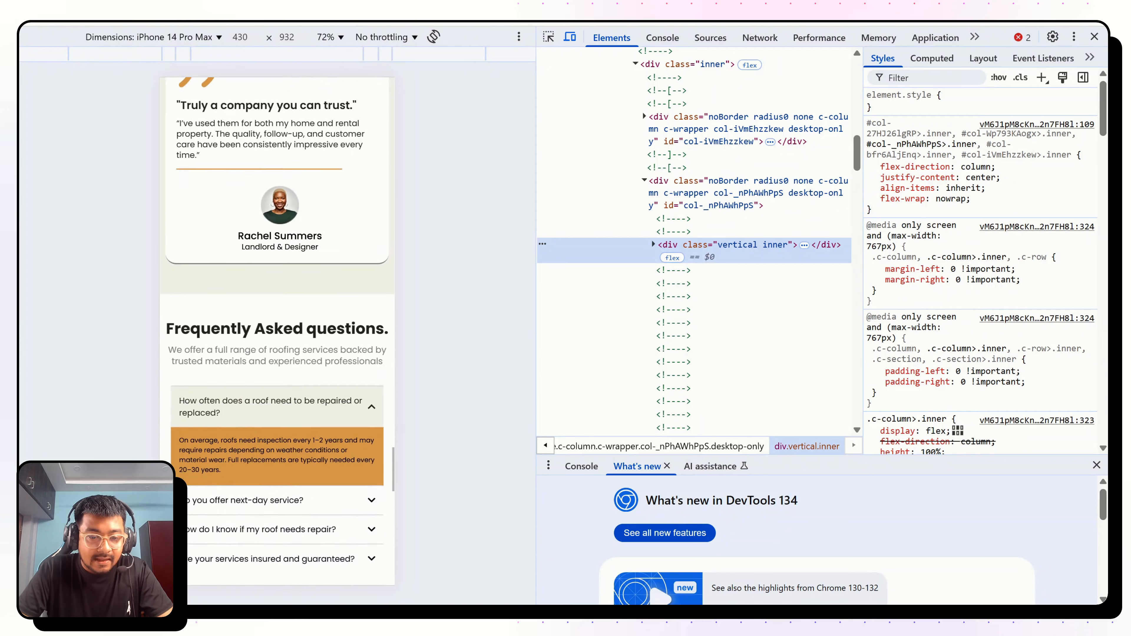
scroll(277, 332, "down", 8)
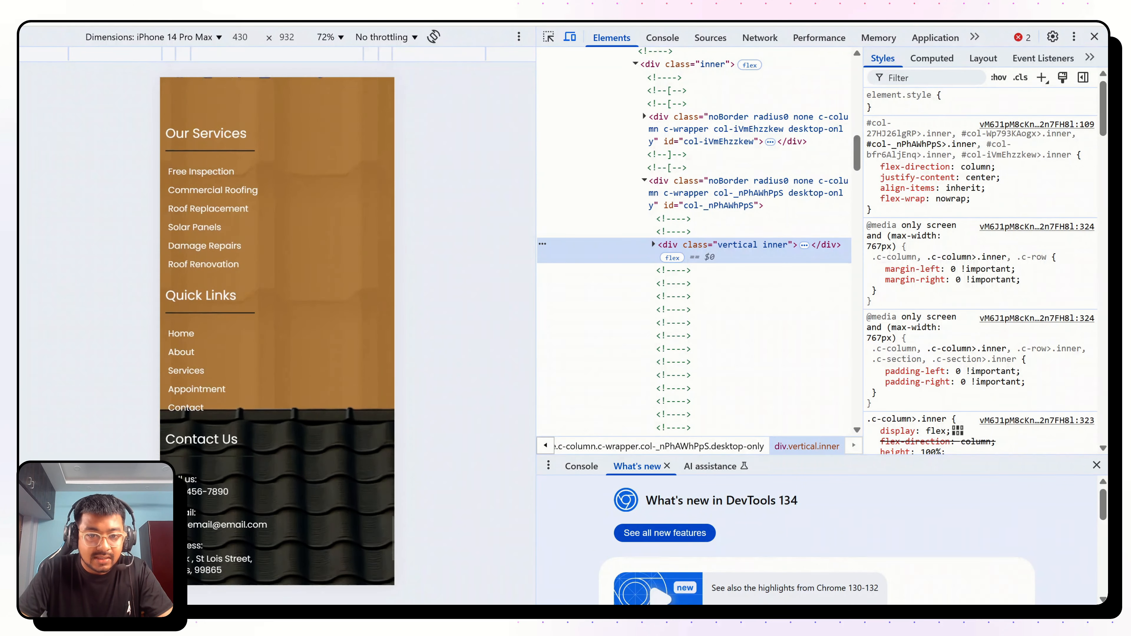
scroll(277, 332, "up", 20)
scroll(277, 332, "up", 20)
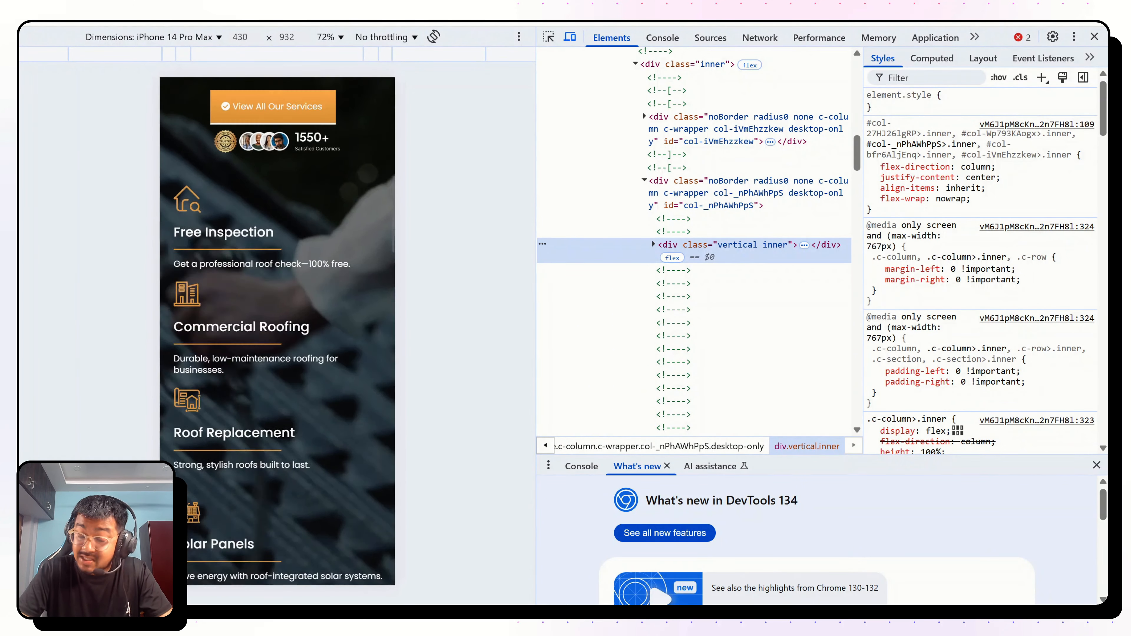
scroll(277, 332, "up", 15)
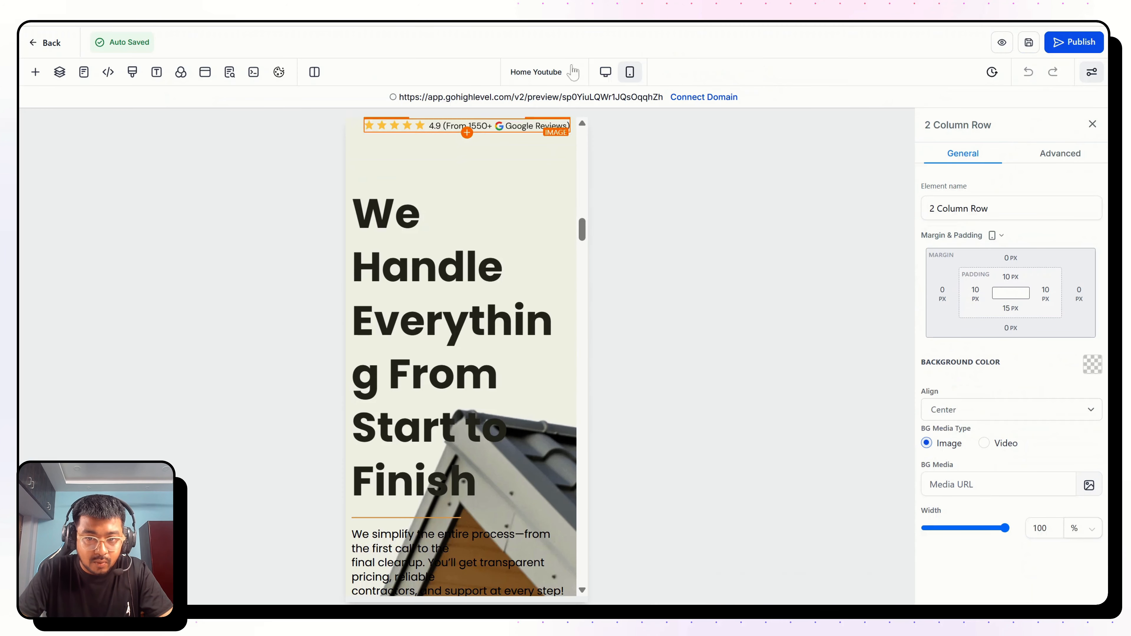
Show the Home Youtube page in desktop mode in the GoHighLevel builder and review its services, hero and header
left_click(606, 72)
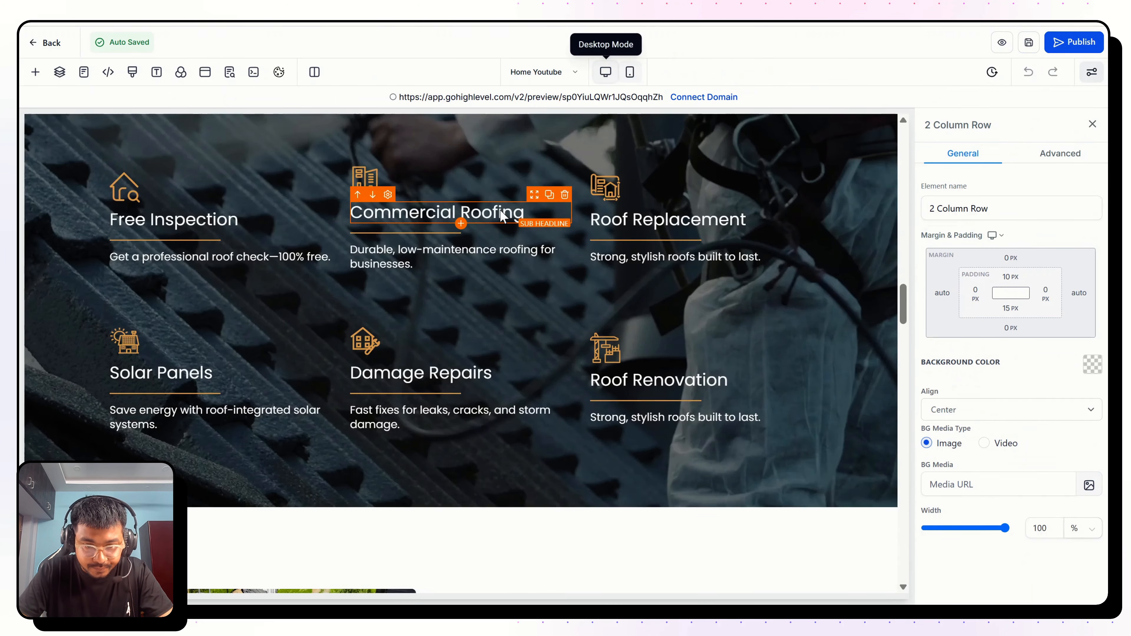
scroll(500, 211, "down", 3)
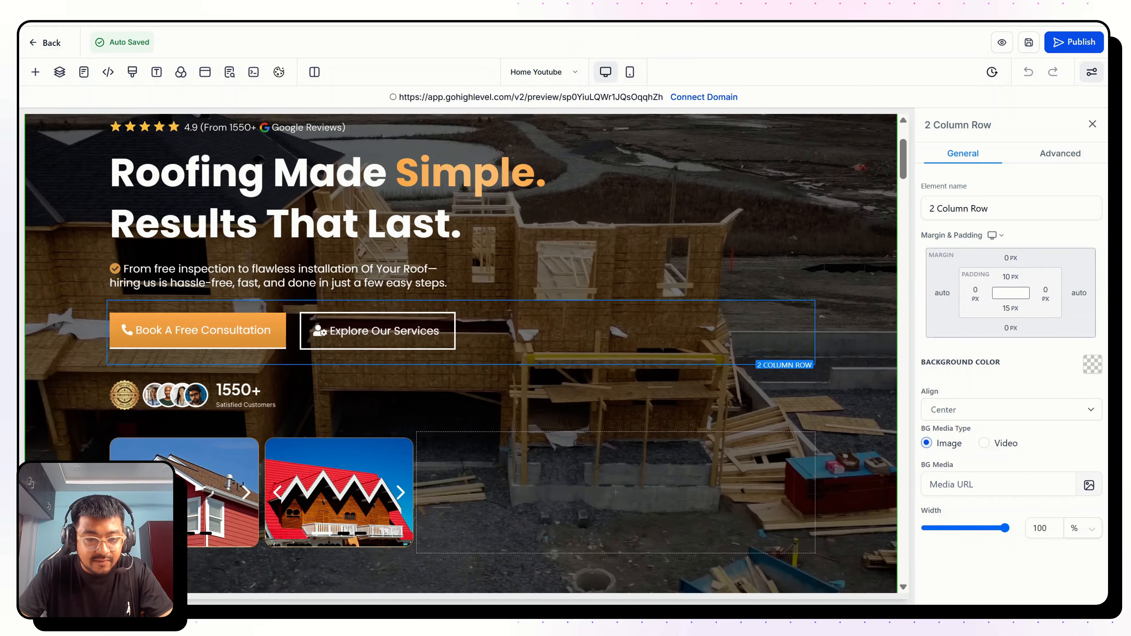
scroll(501, 211, "up", 3)
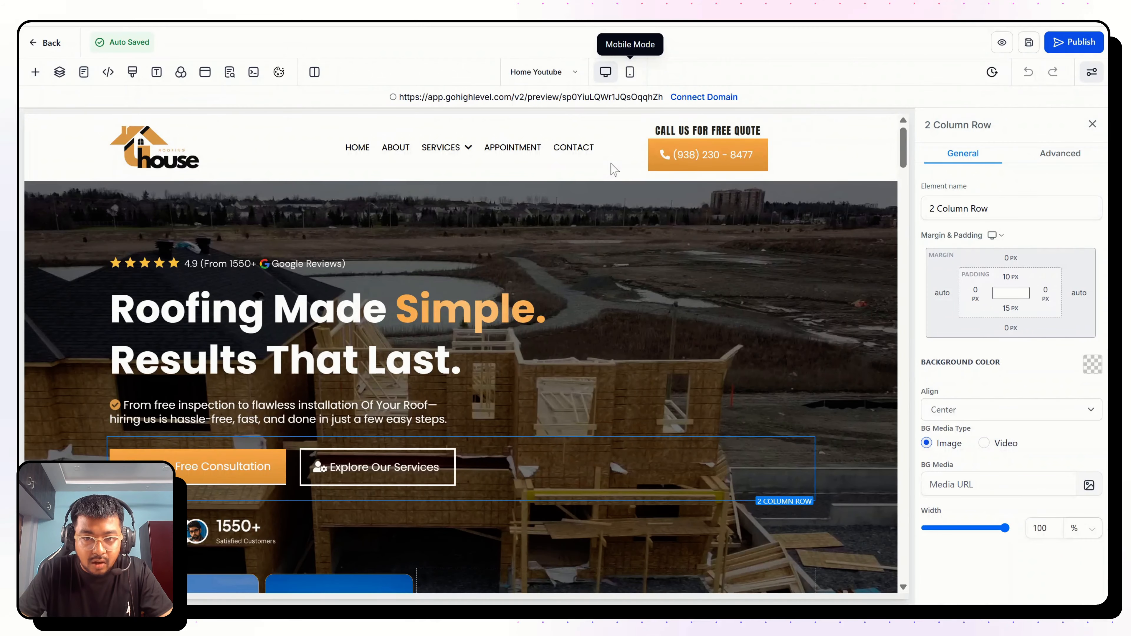
Switch the builder to mobile mode and examine the hero, photo sliders and We Handle Everything section, returning to the header
left_click(630, 73)
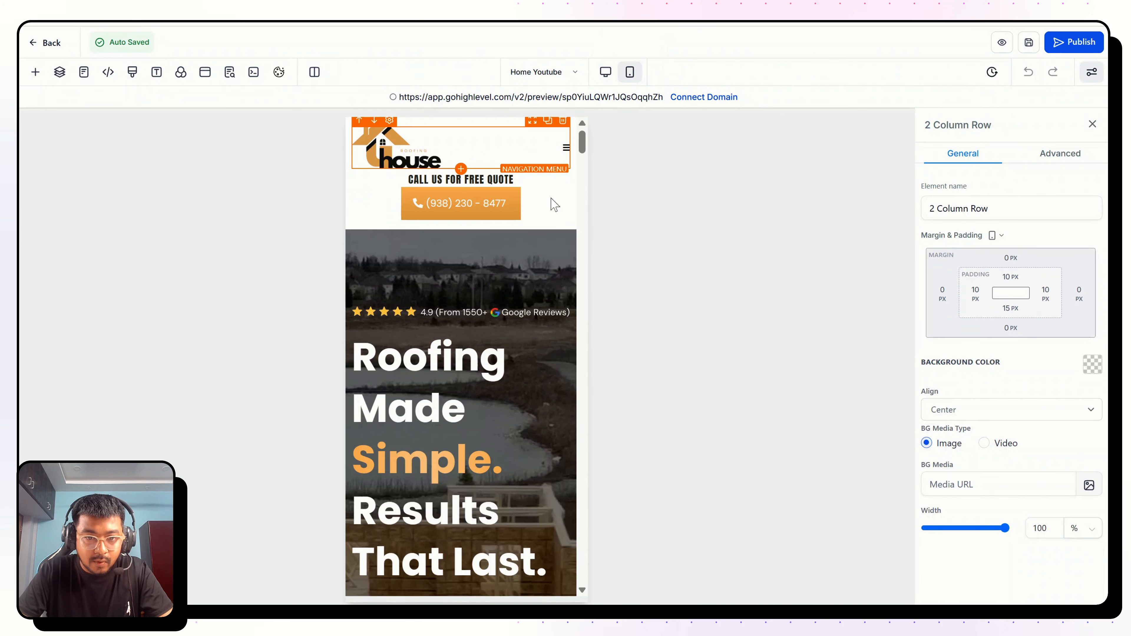
scroll(490, 312, "down", 5)
scroll(542, 304, "down", 10)
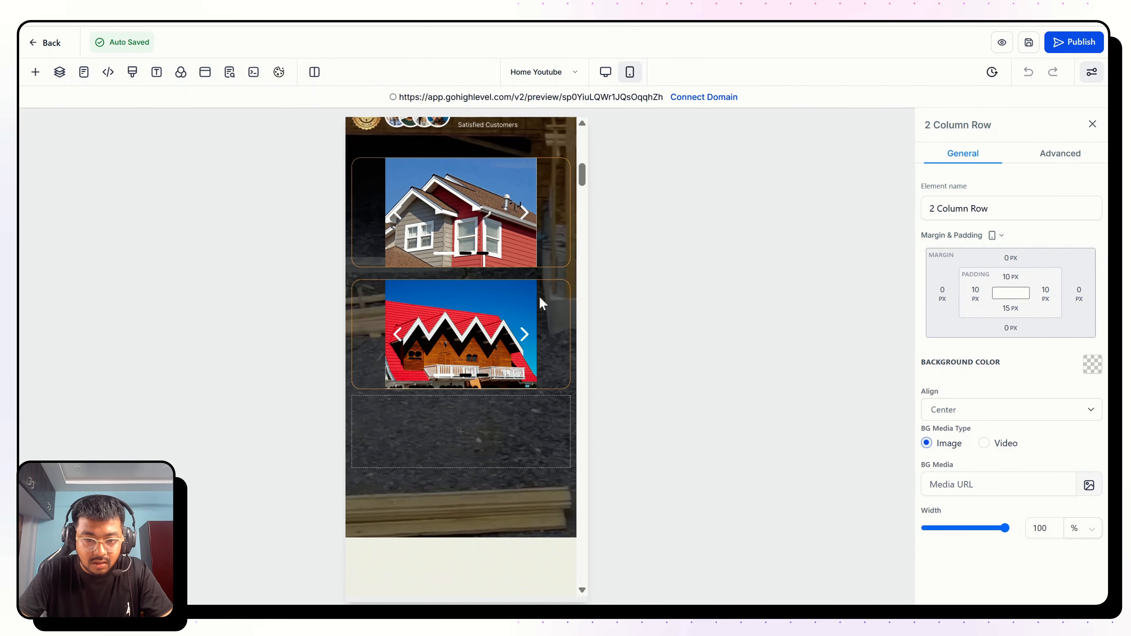
scroll(461, 357, "down", 15)
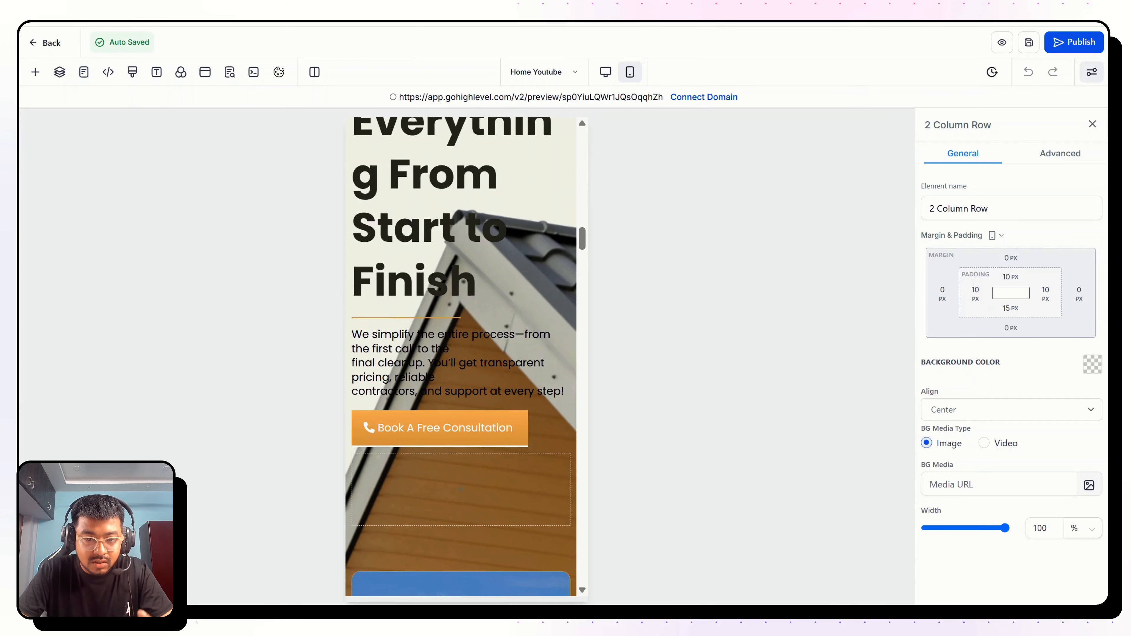
scroll(461, 356, "down", 2)
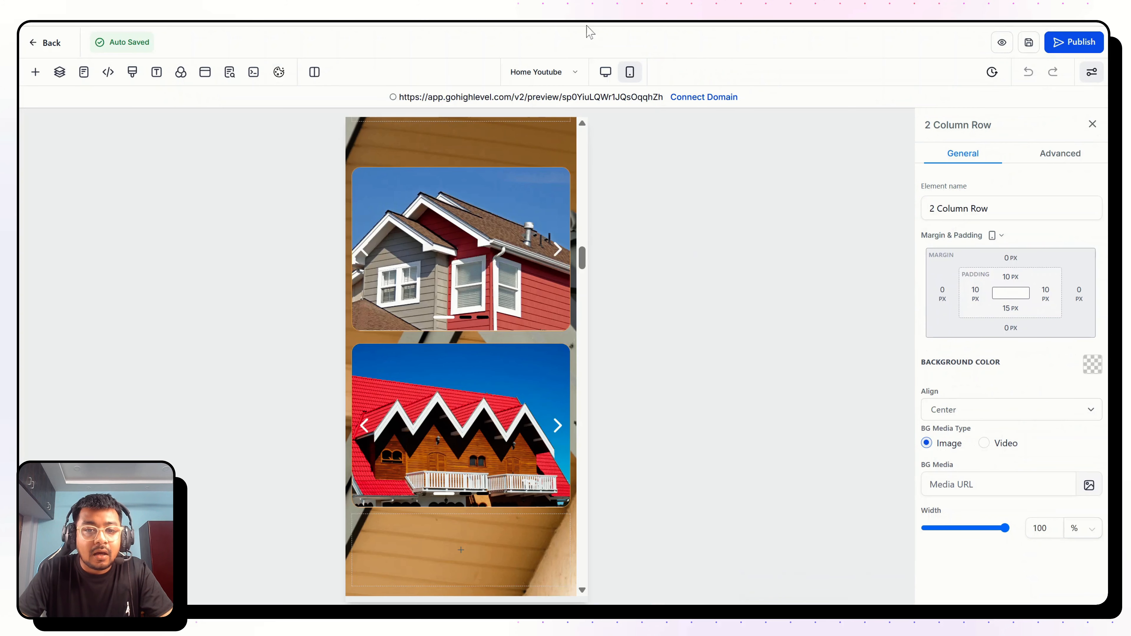
scroll(478, 245, "up", 3)
scroll(477, 245, "up", 10)
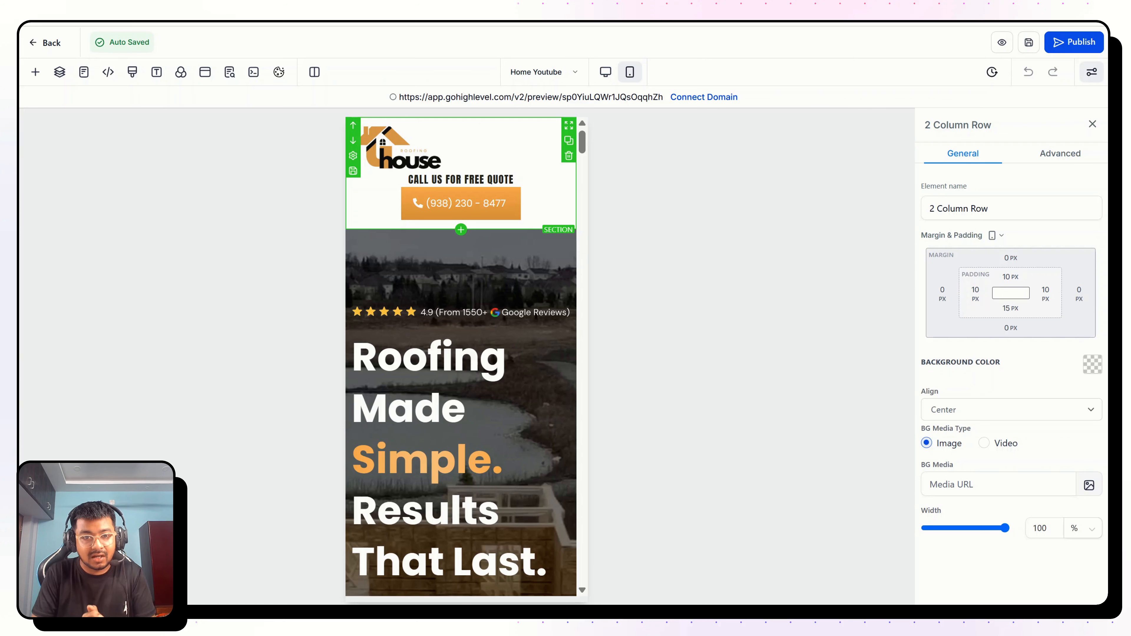
Check the site's page list and return the builder to desktop mode
left_click(537, 73)
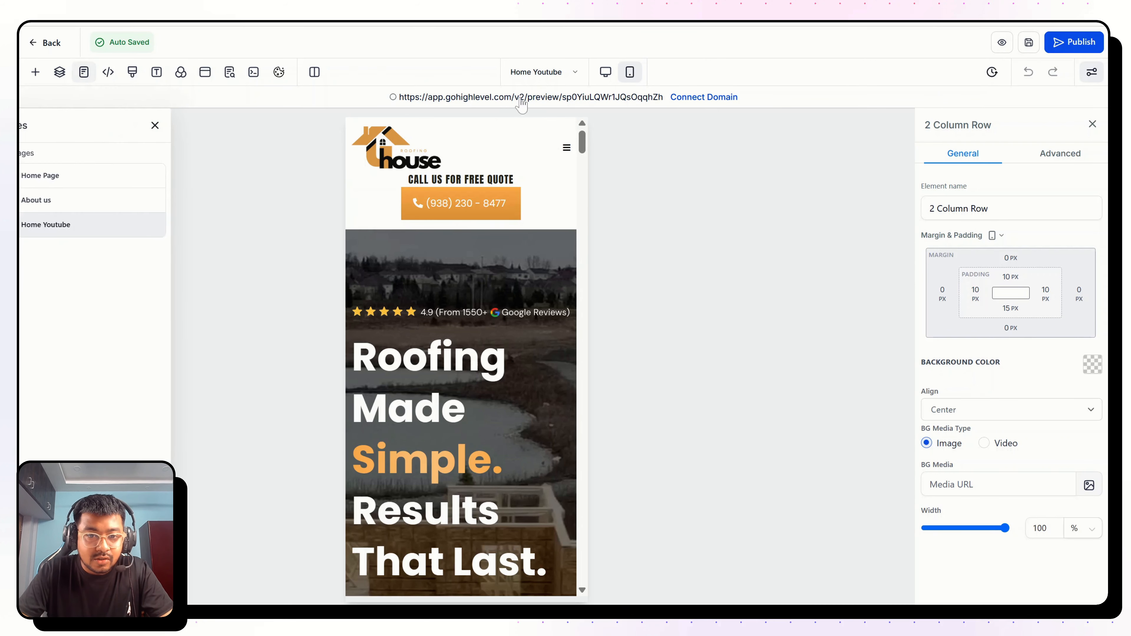
left_click(605, 73)
left_click(183, 126)
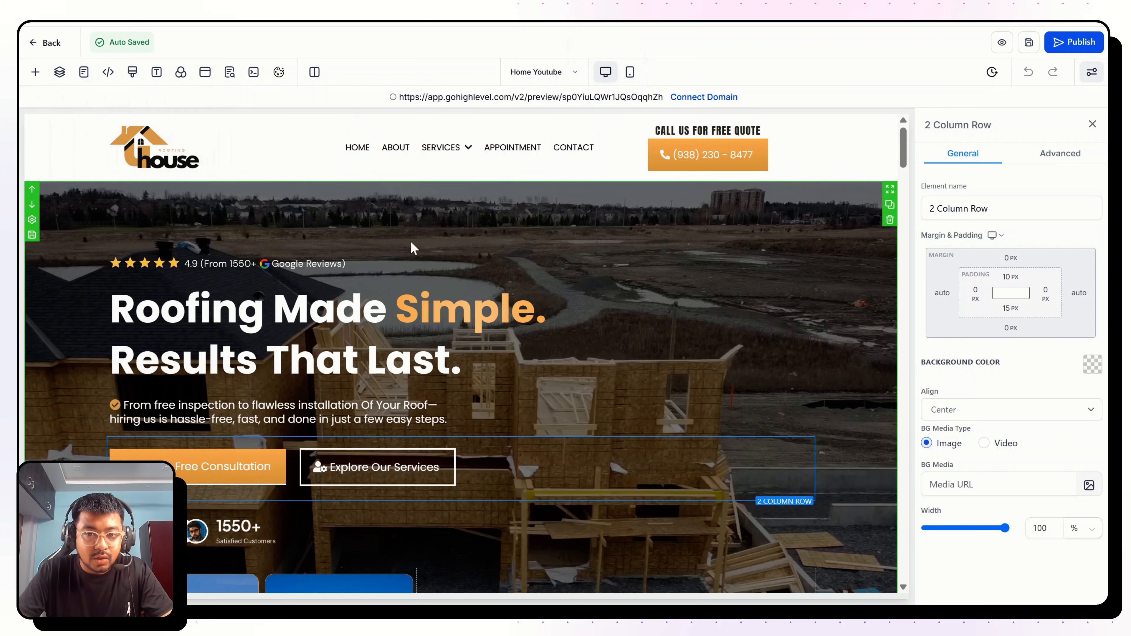
Fill in the asset dialog for the header section with the name Roofing Header under Global Sections, and dismiss it without saving
left_click(835, 161)
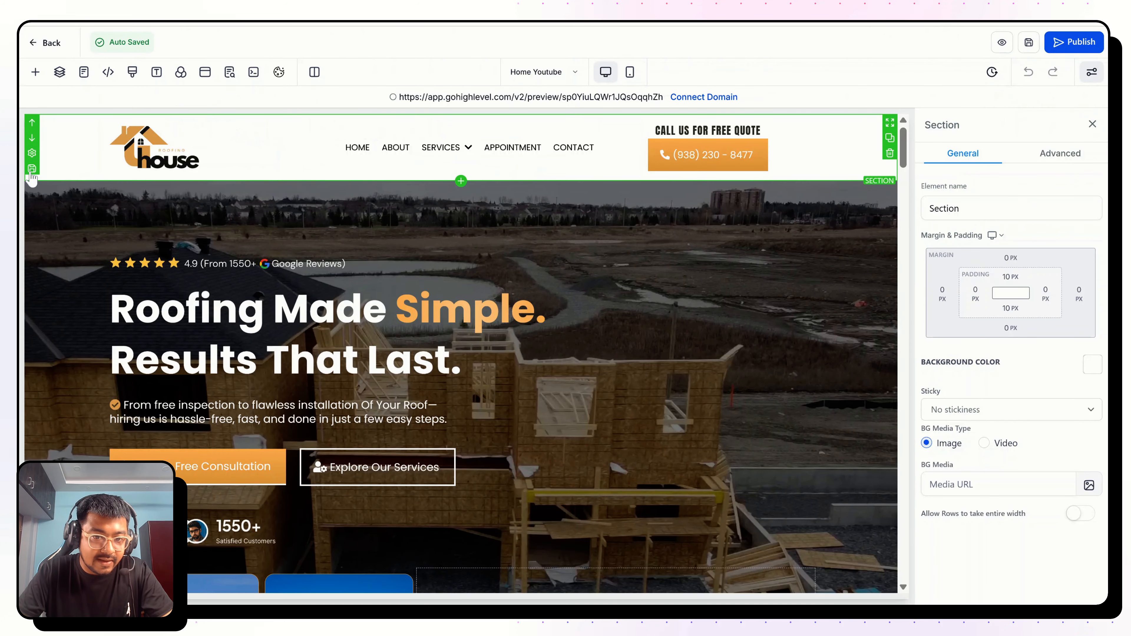
left_click(31, 170)
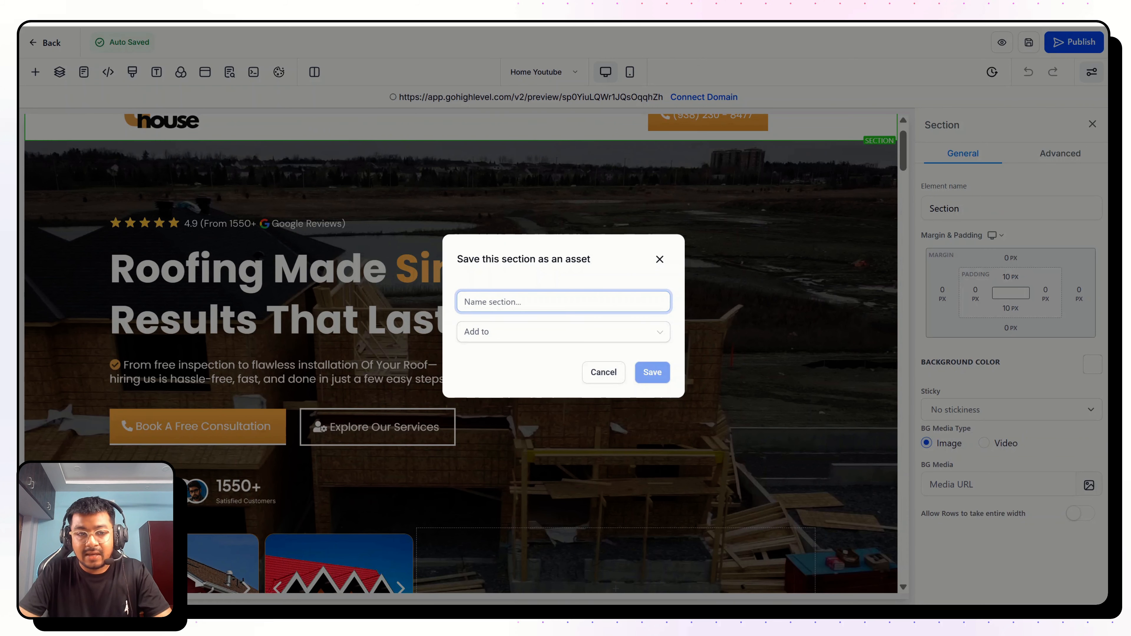
type("Roofing Header")
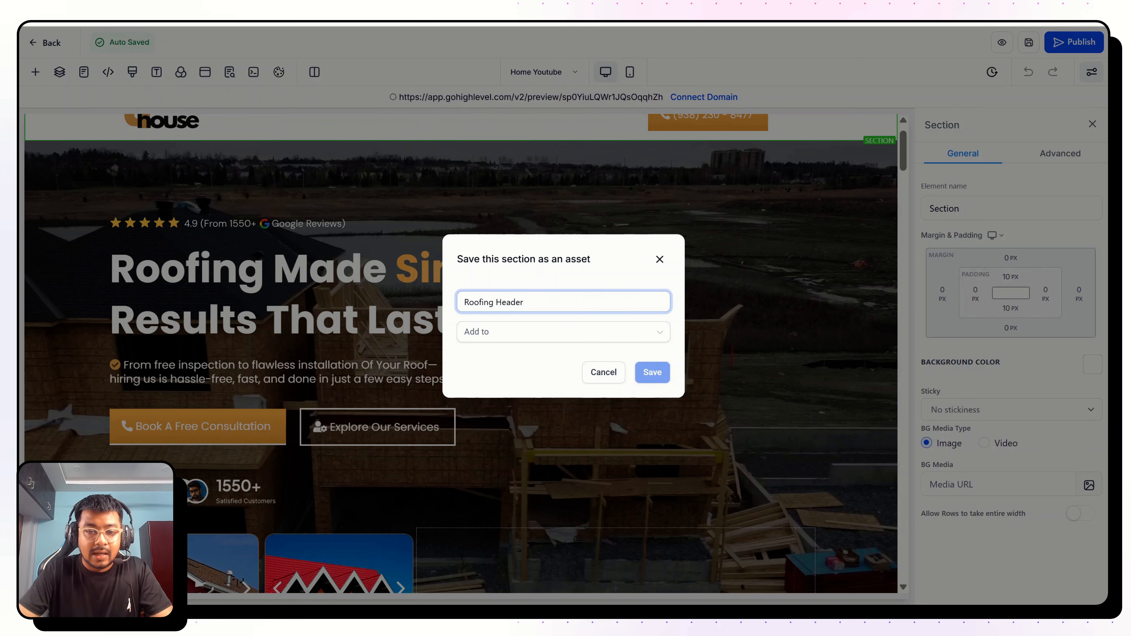
left_click(513, 335)
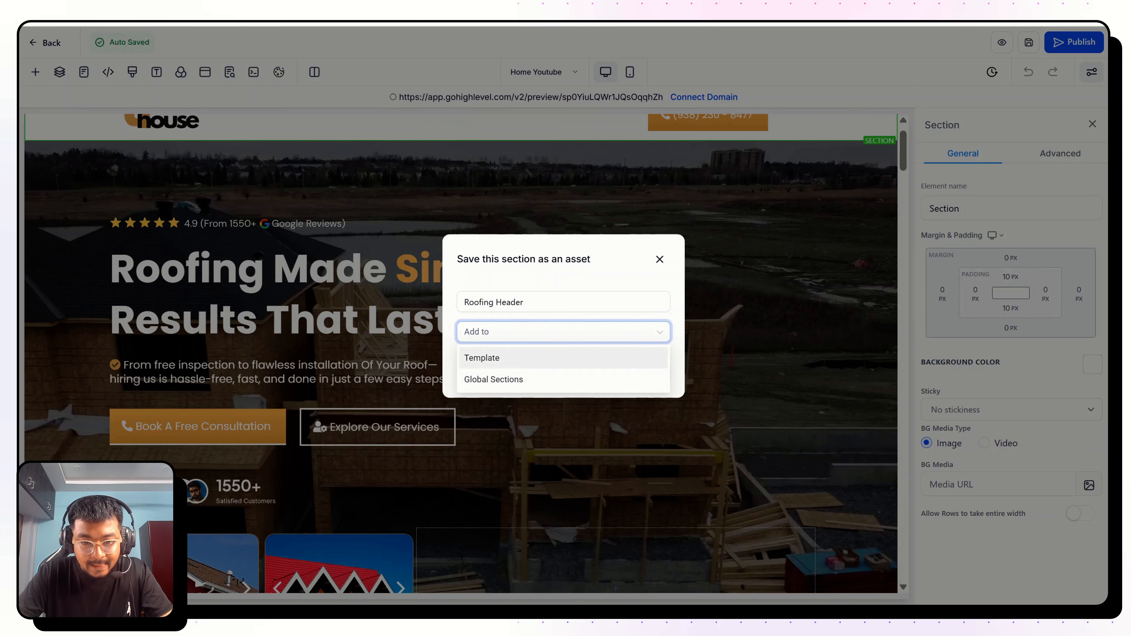
left_click(520, 382)
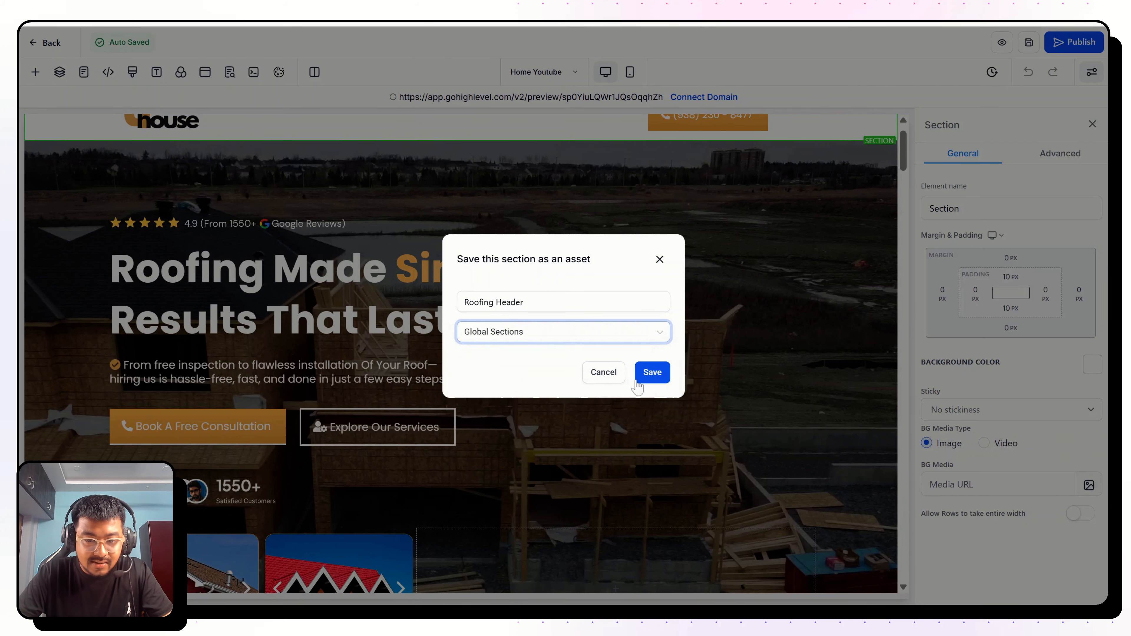
left_click(659, 260)
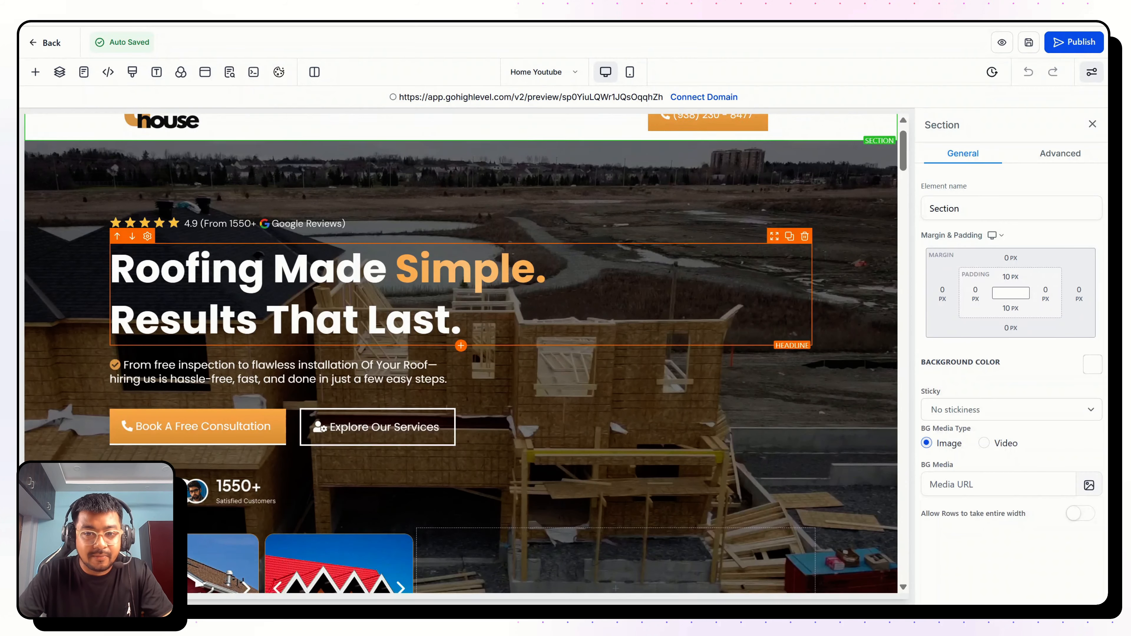
Inspect the desktop header's individual elements, including the Call Us For Free Quote sub headline
scroll(657, 285, "up", 1)
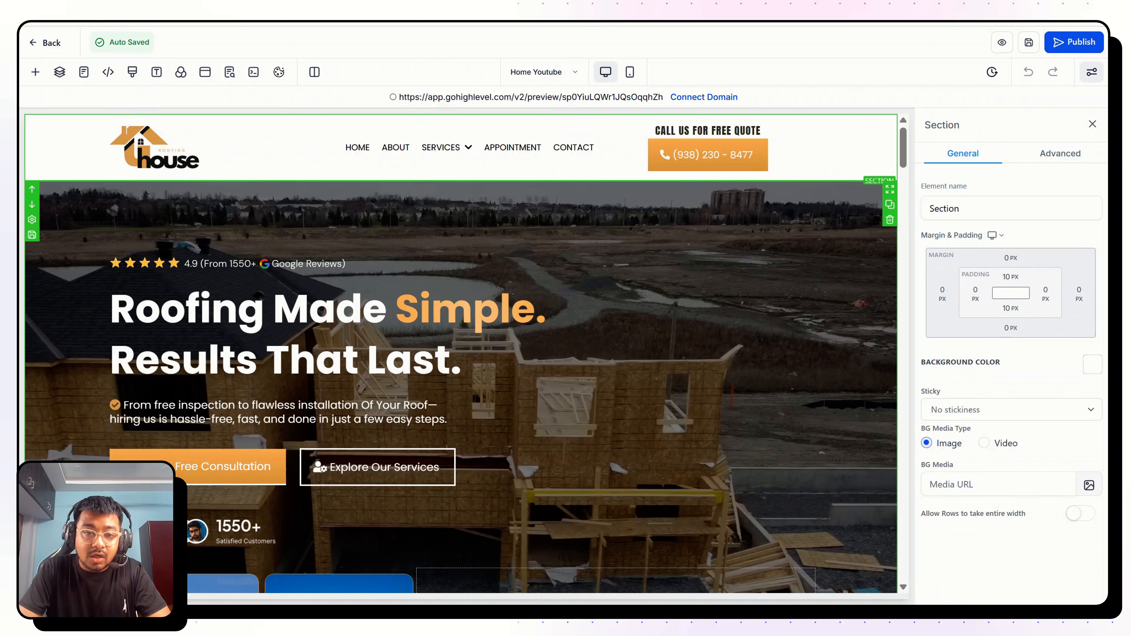
left_click(219, 143)
left_click(708, 132)
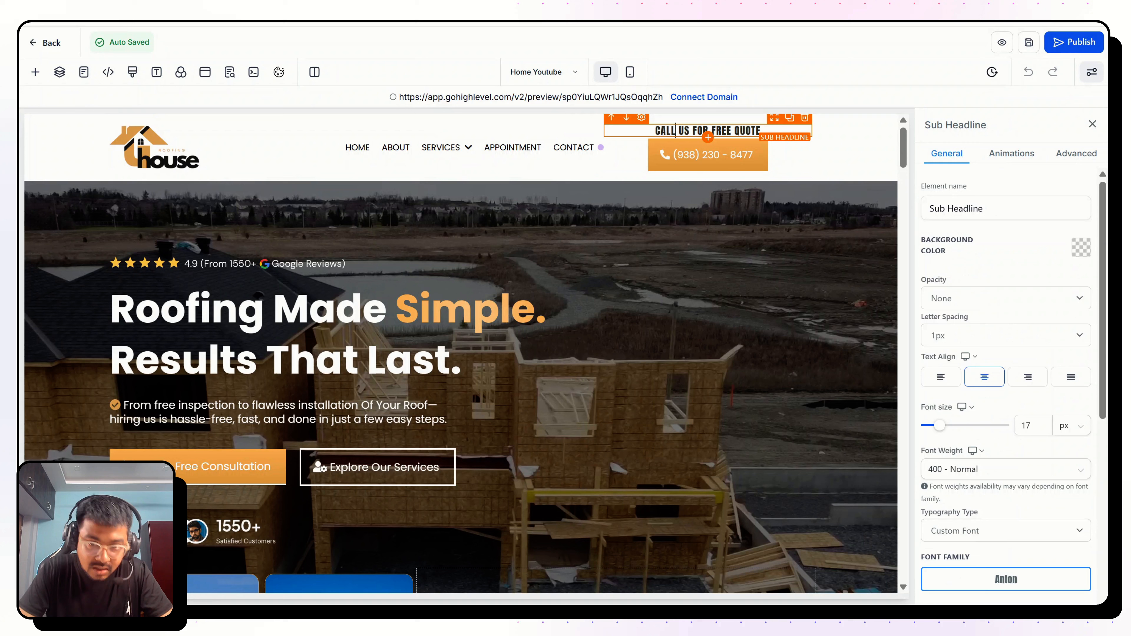
left_click(706, 172)
Open the header's navigation menu in mobile mode and expand its Services submenu
left_click(144, 163)
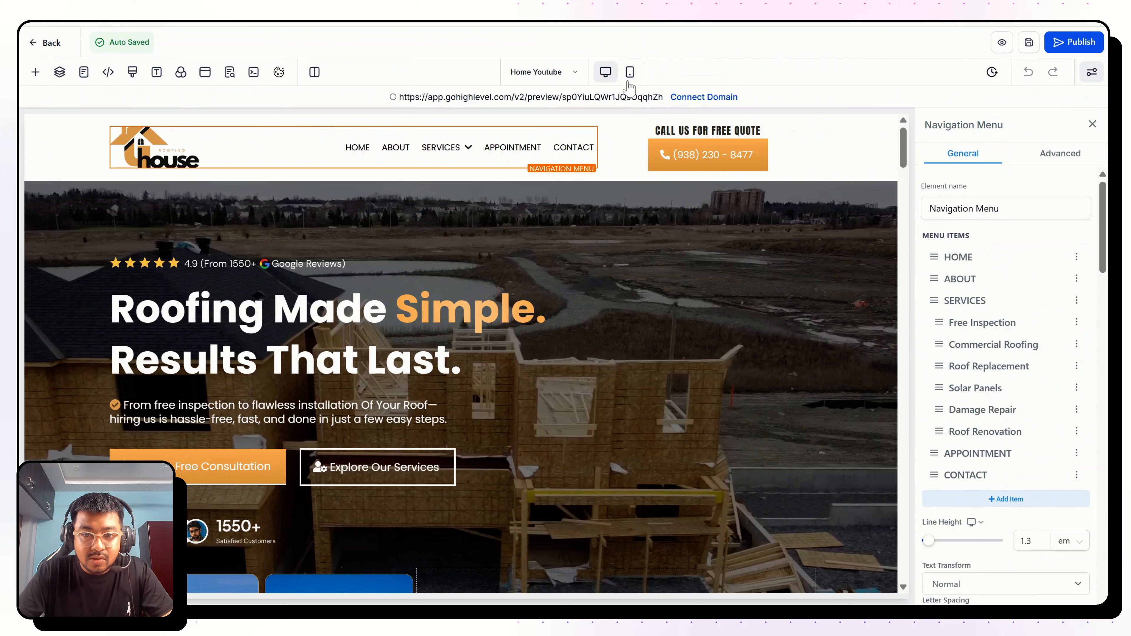
left_click(630, 73)
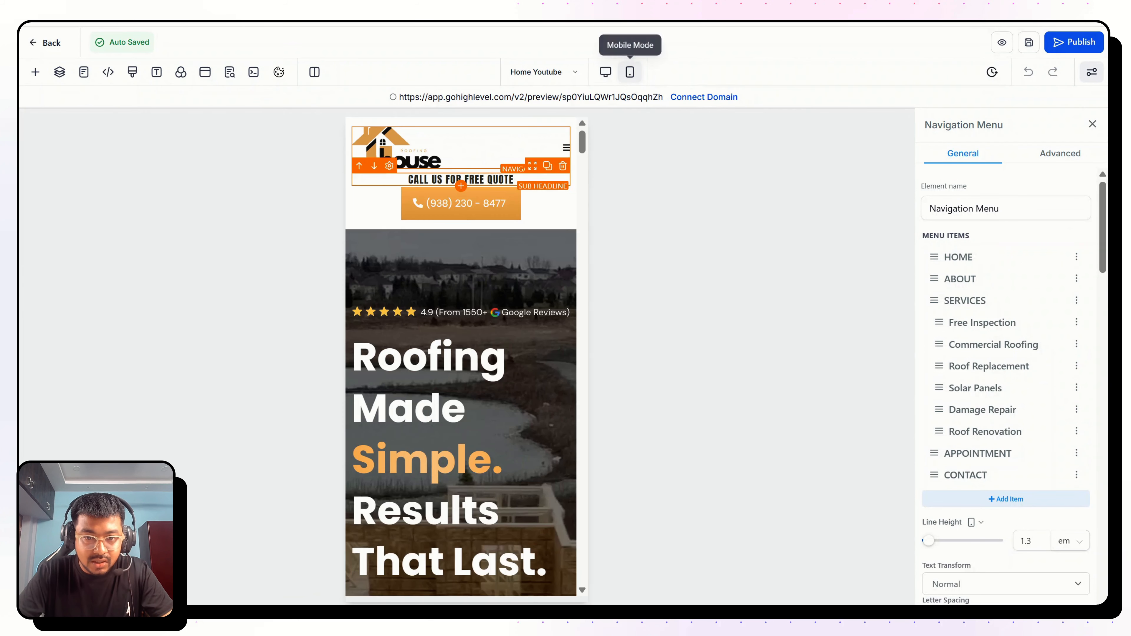
left_click(566, 150)
left_click(524, 232)
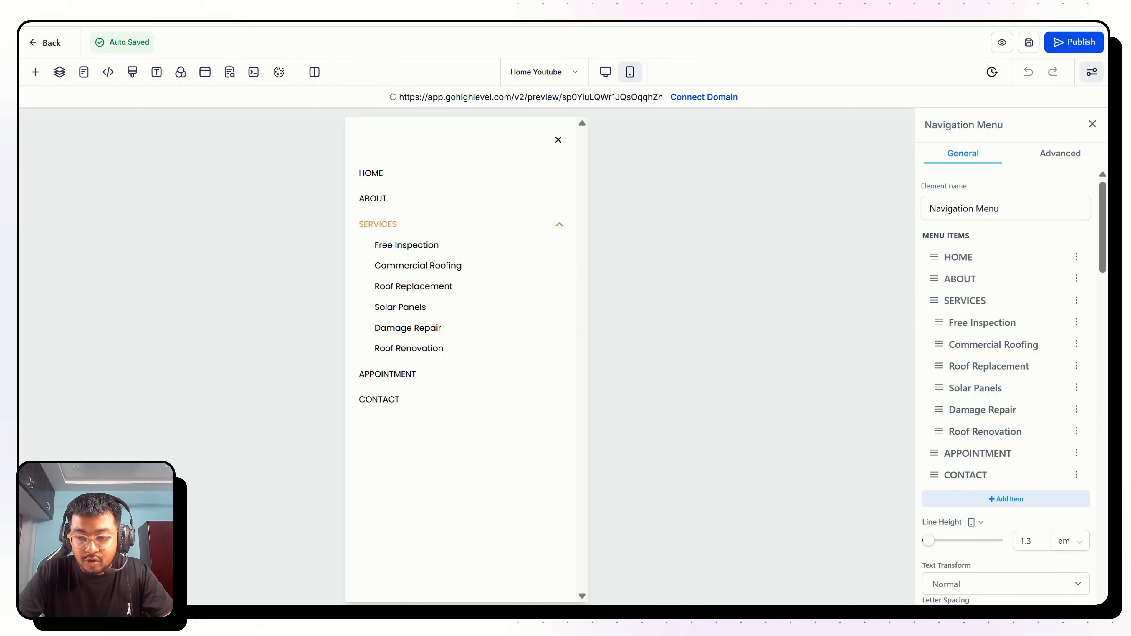
Examine the navigation menu's mobile settings, from typography and spacing down to its background colors, including Mobile Background Color and Mobile Popup Background Color
scroll(988, 321, "down", 5)
scroll(1039, 335, "down", 2)
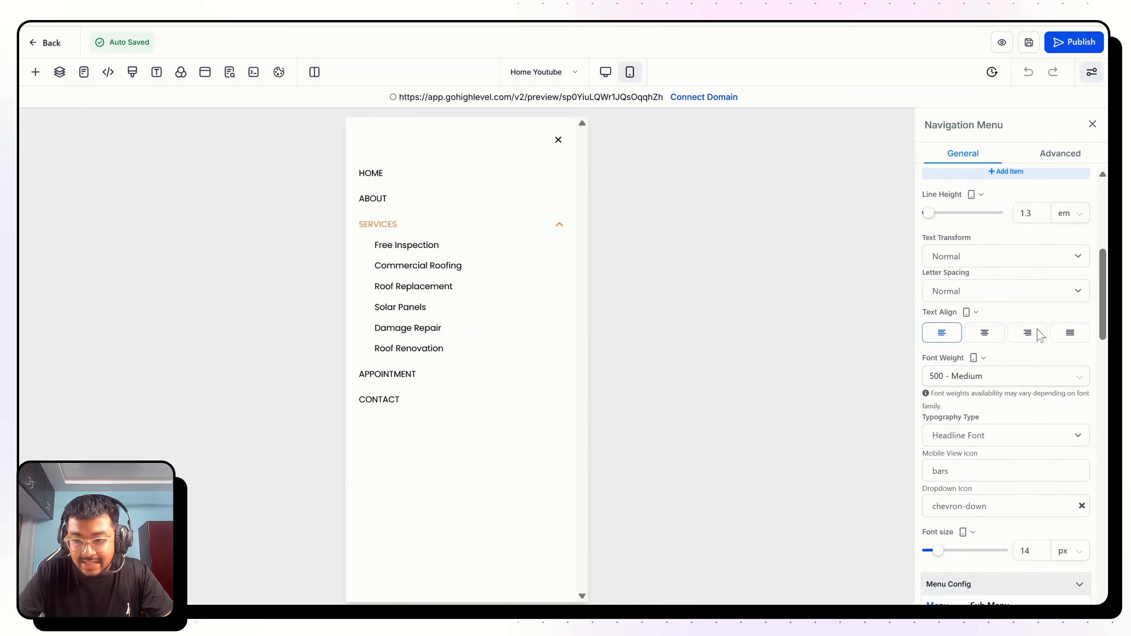
scroll(1037, 332, "down", 7)
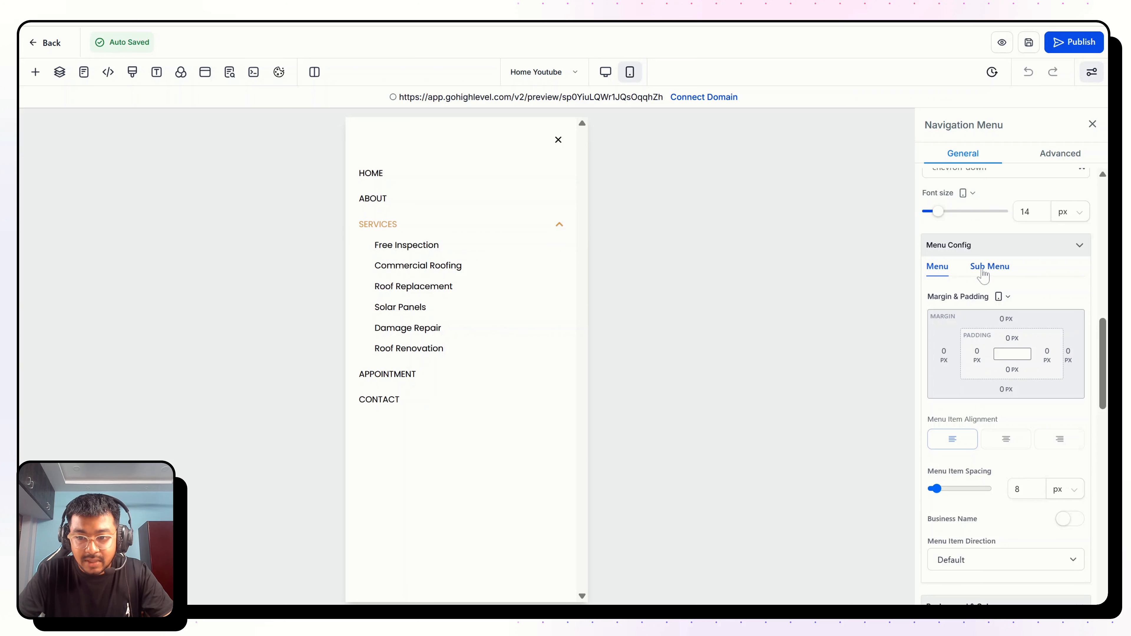
scroll(992, 321, "down", 7)
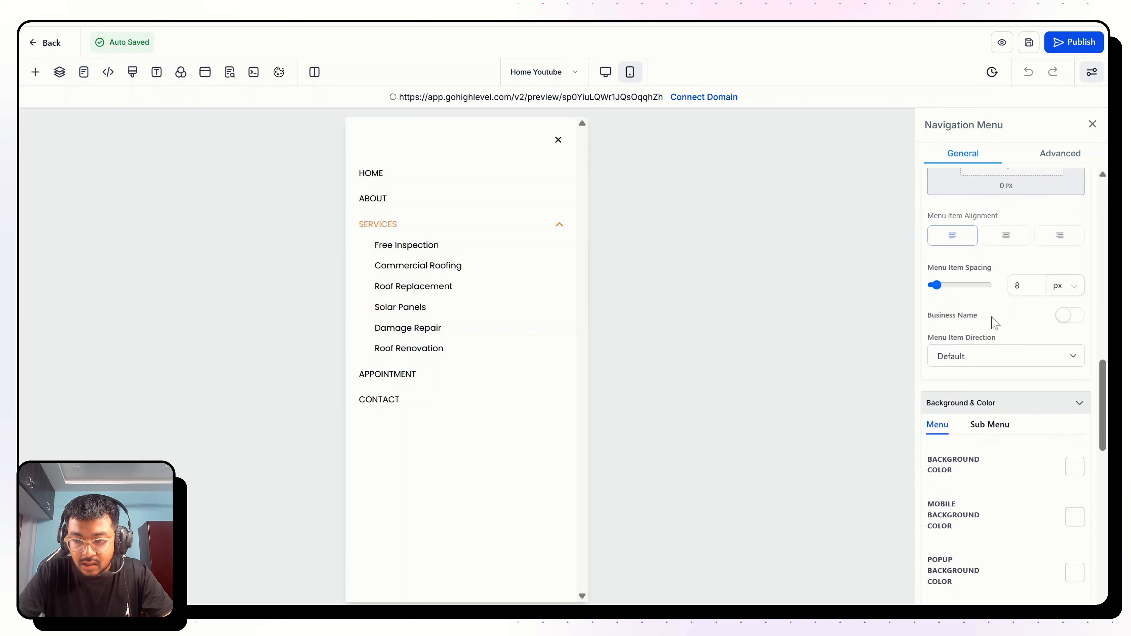
scroll(987, 314, "down", 4)
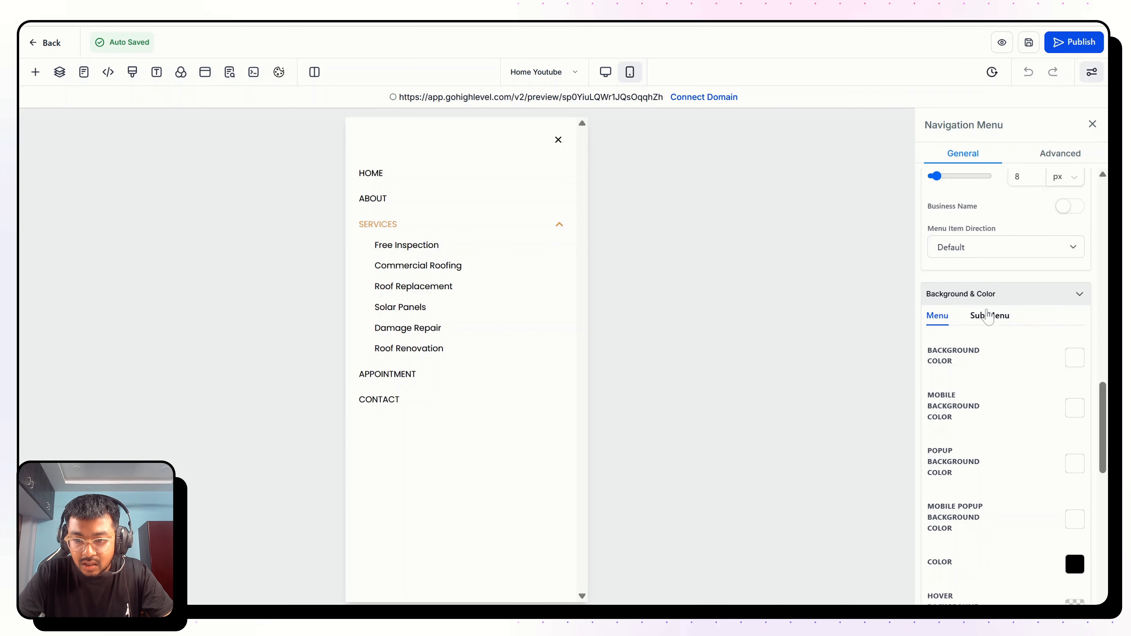
scroll(1019, 360, "down", 3)
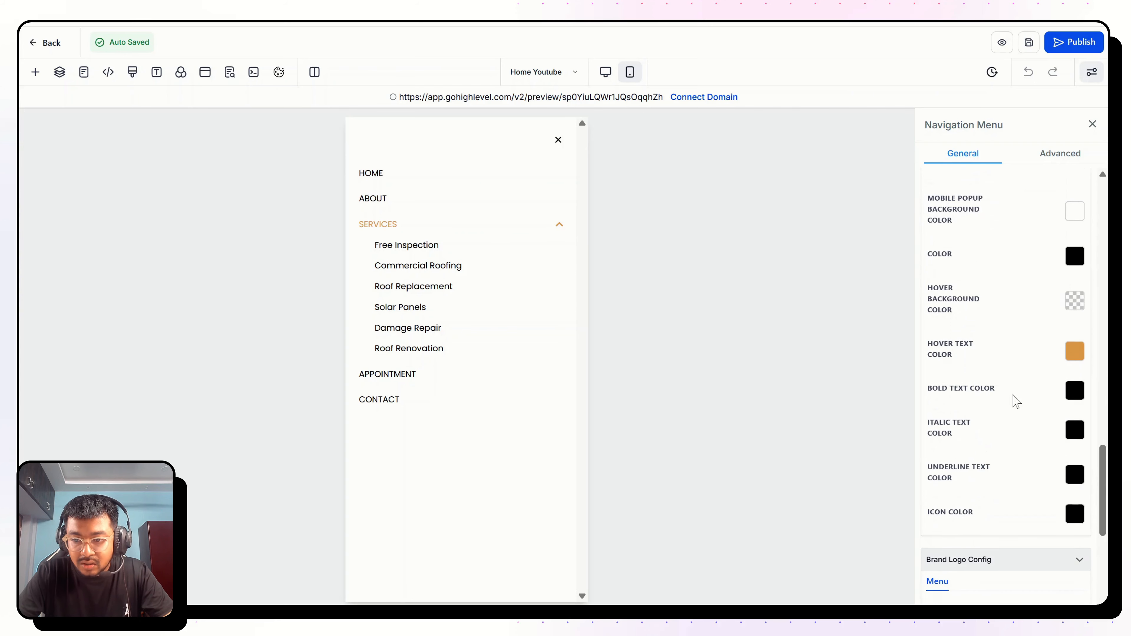
scroll(995, 315, "up", 2)
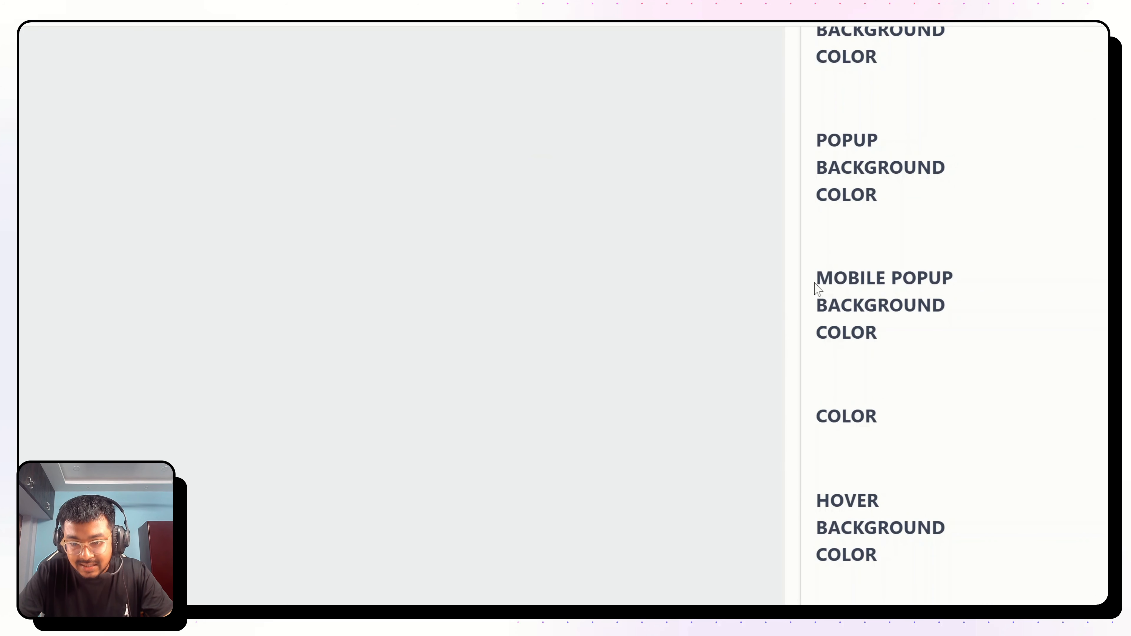
left_click_drag(815, 283, 960, 319)
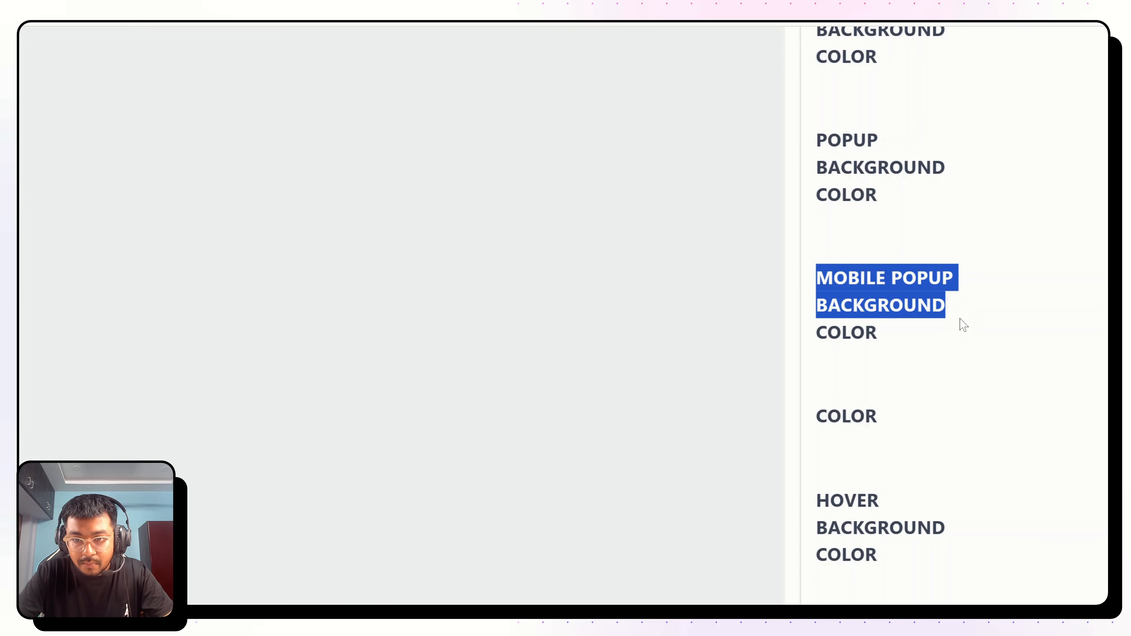
scroll(962, 324, "down", 12)
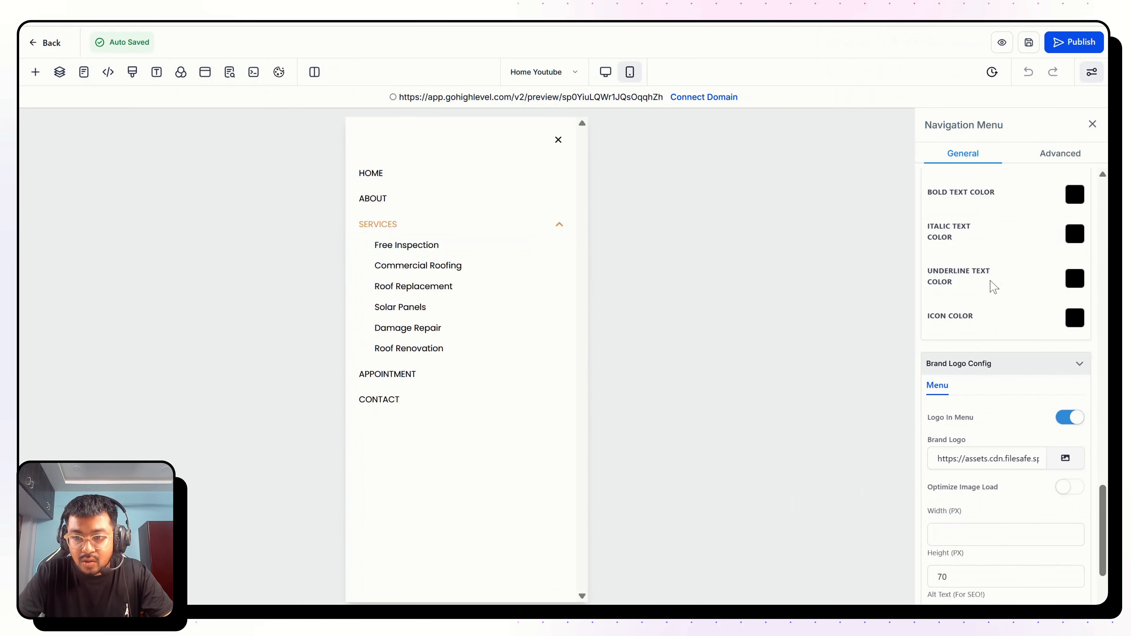
scroll(994, 287, "up", 7)
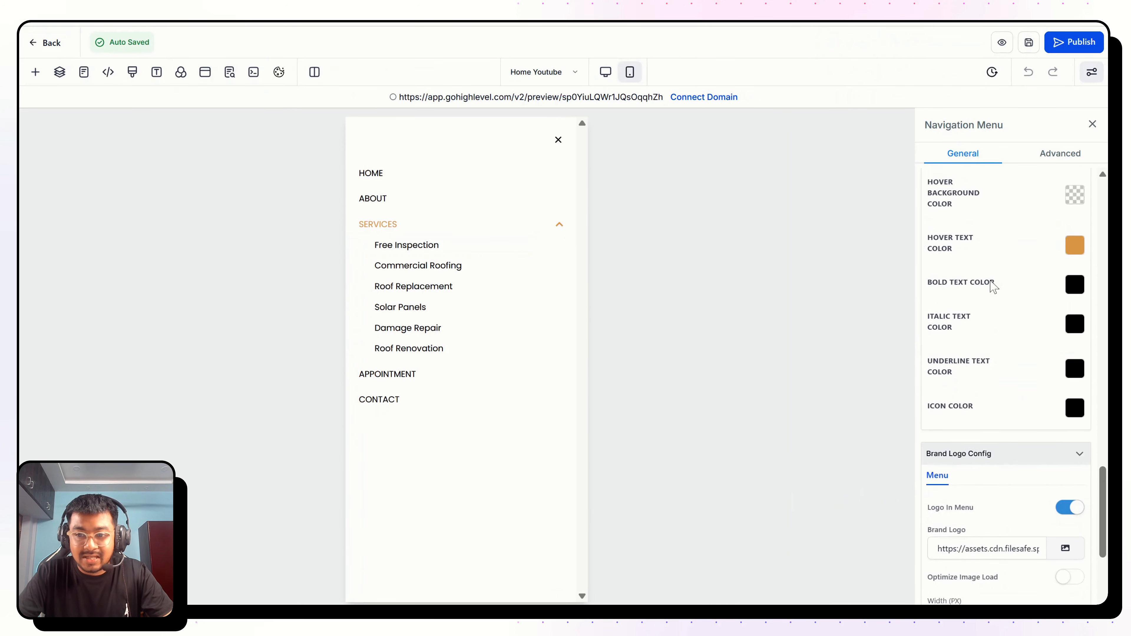
scroll(977, 260, "up", 1)
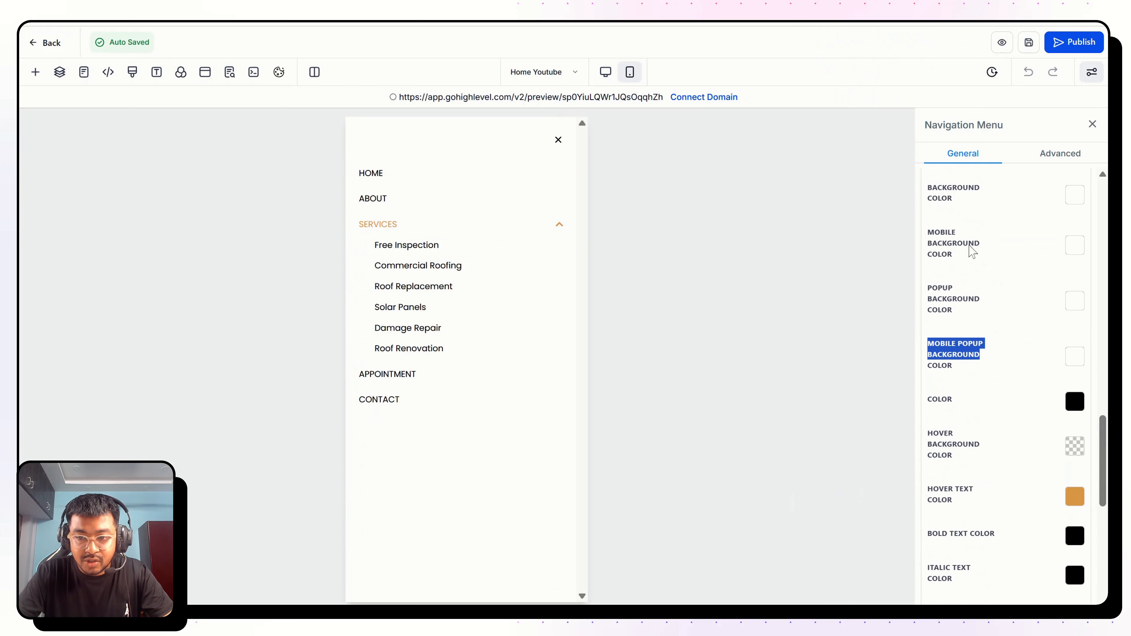
left_click_drag(927, 232, 971, 264)
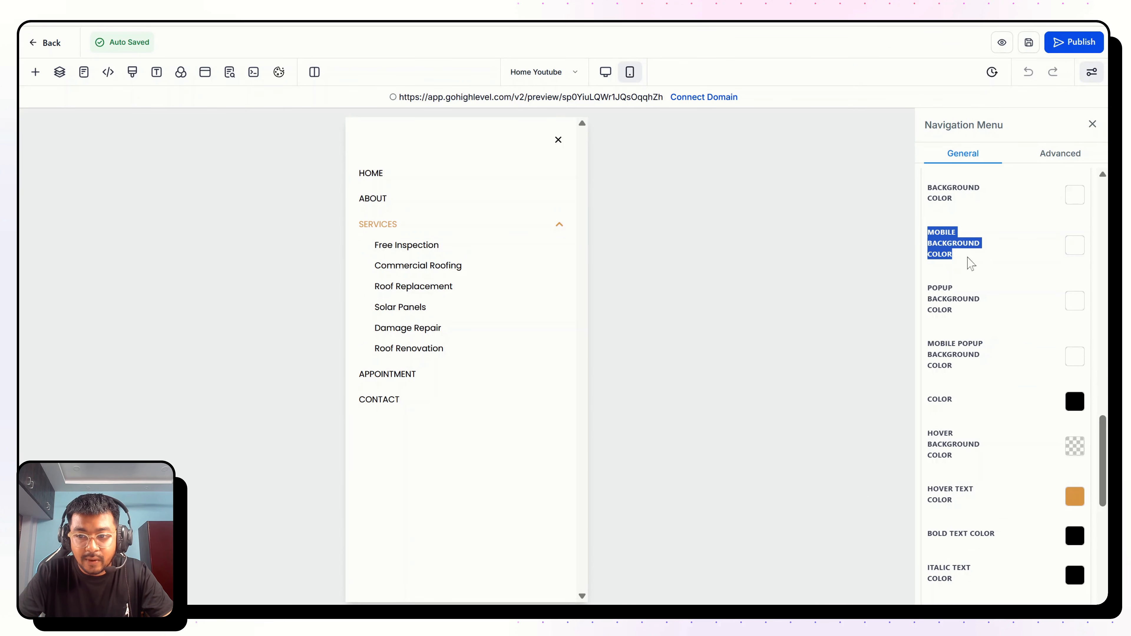
Try Indigo as the navigation menu's Mobile Background Color, check it on the mobile header, and restore White
left_click(1074, 249)
left_click(1006, 181)
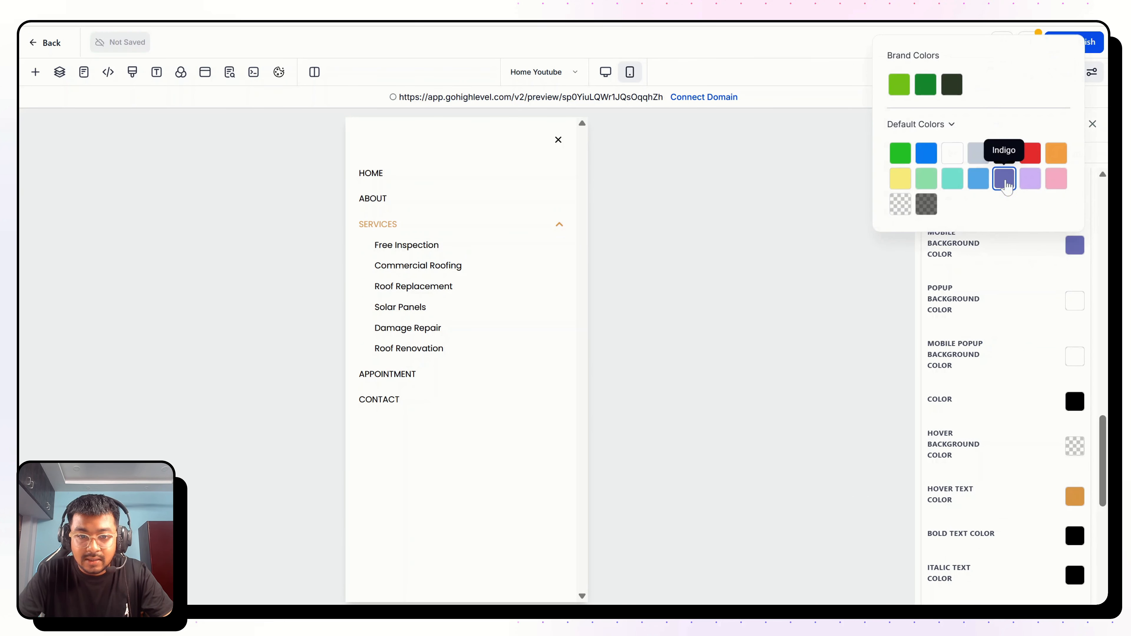
left_click(558, 140)
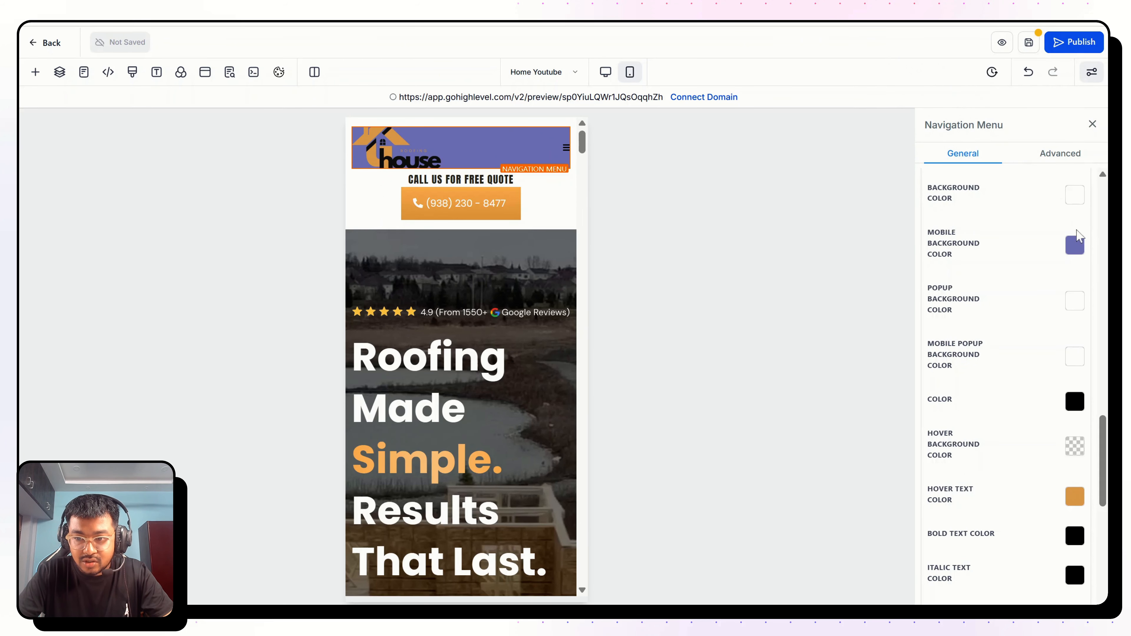
left_click(1074, 246)
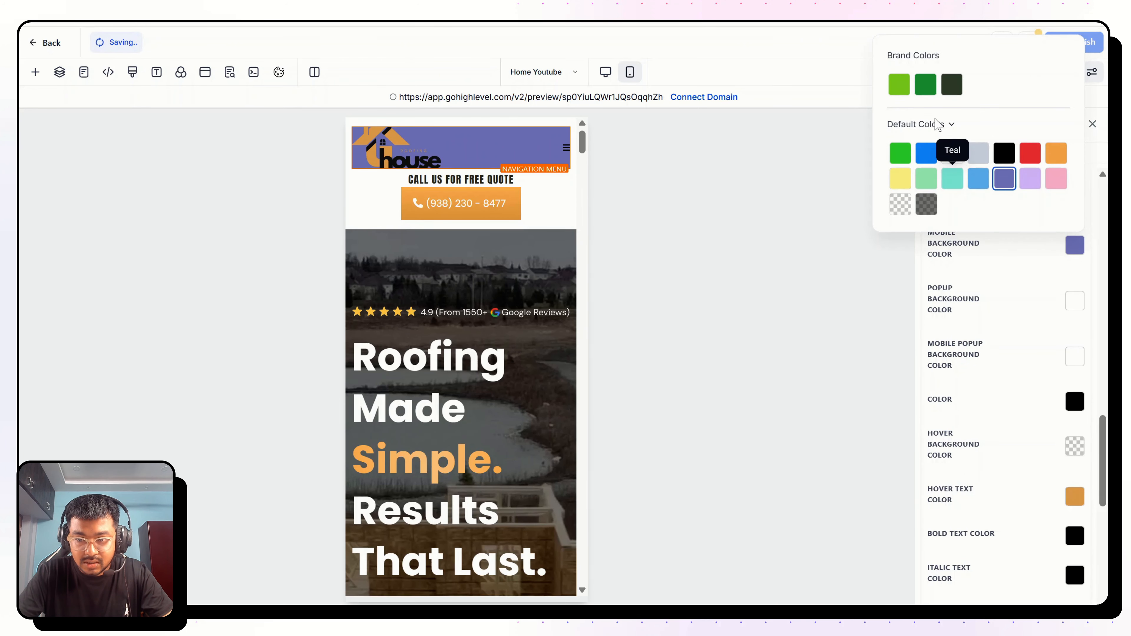
left_click(951, 156)
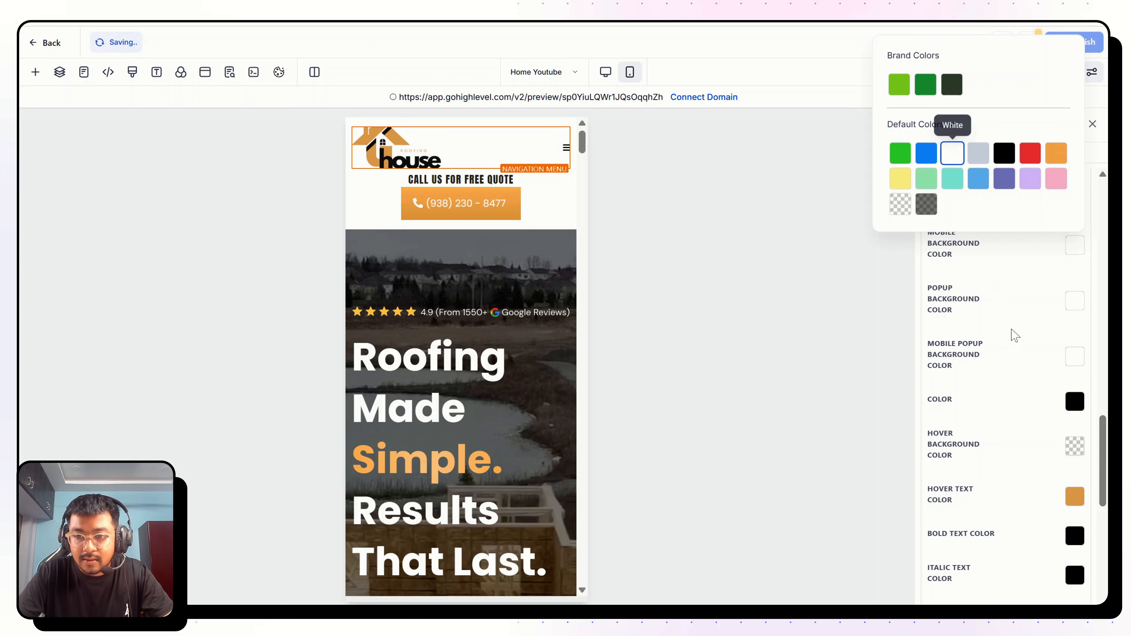
left_click(1047, 367)
Show the Sub Menu background and color settings and expand Services in the mobile menu to examine its hover styling
scroll(1042, 326, "up", 2)
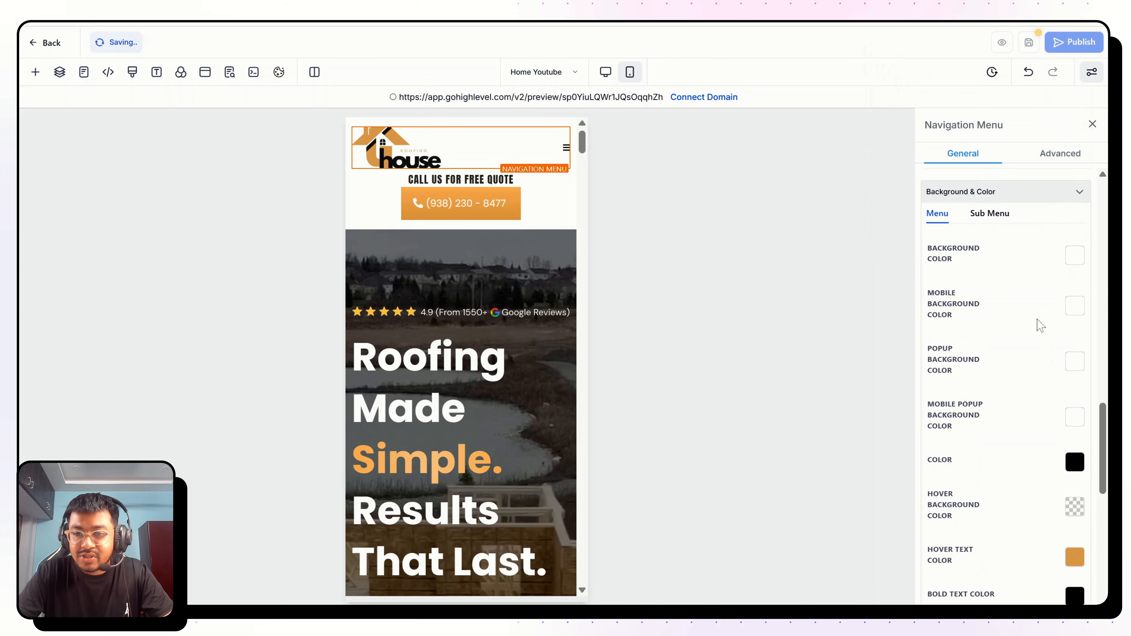
left_click(990, 216)
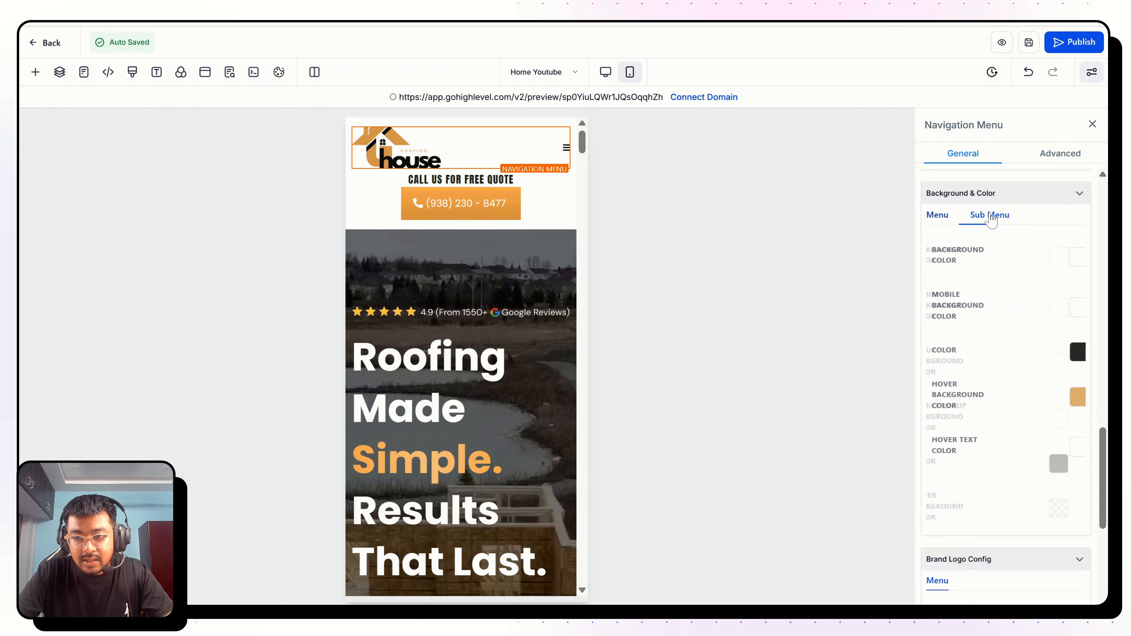
left_click(567, 148)
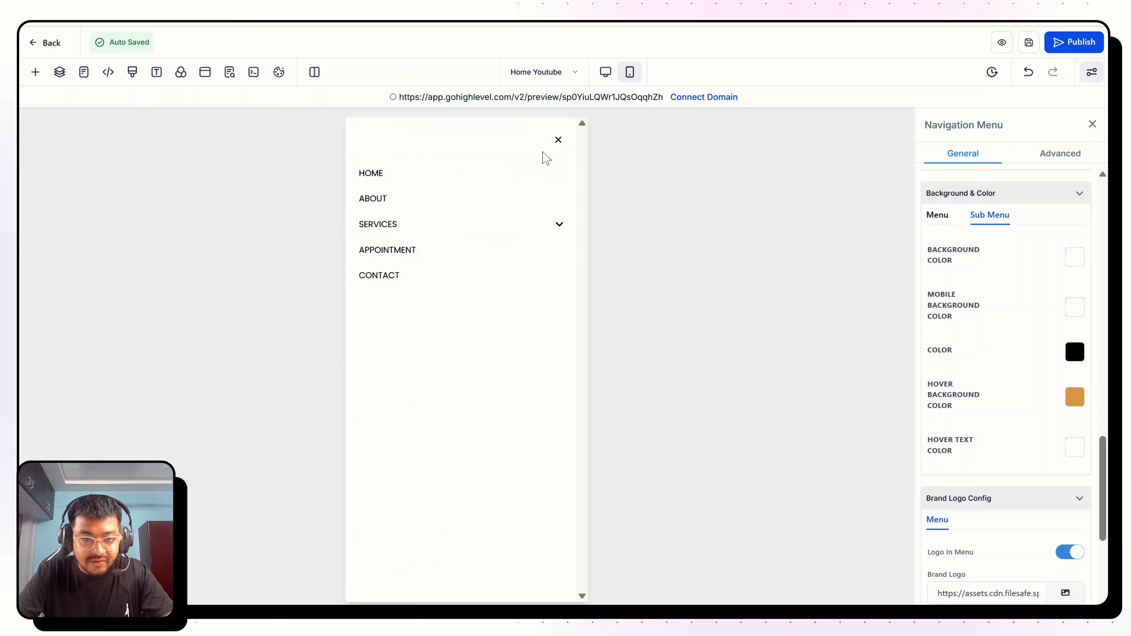
left_click(430, 226)
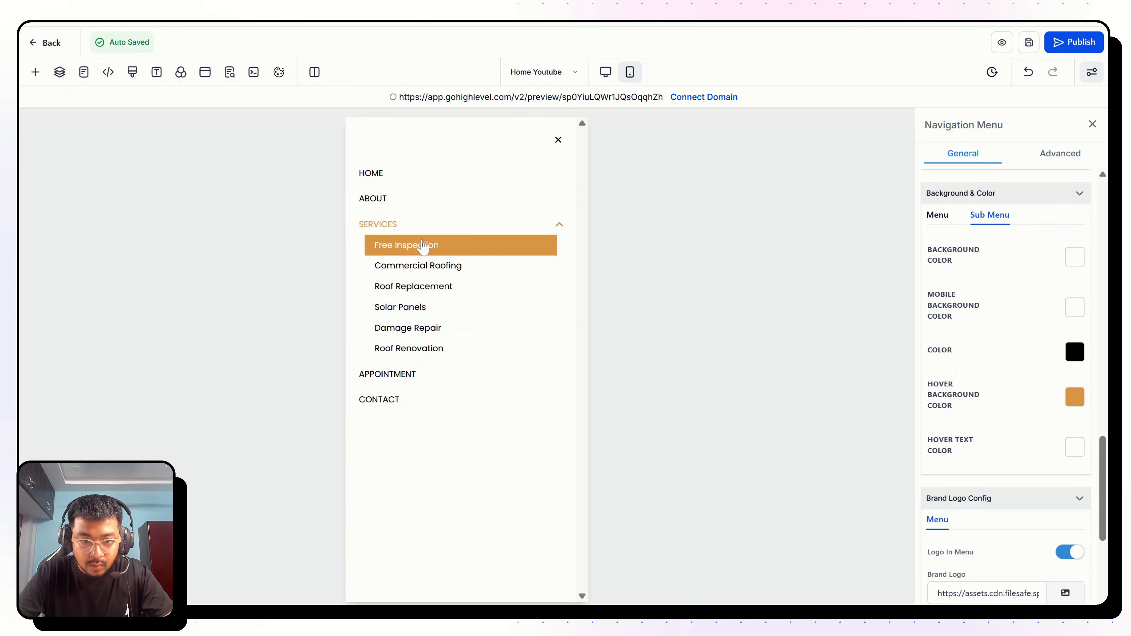
Try default orange and light blue for the submenu's Hover Background Color, restore the custom muted orange, and close the mobile menu
left_click(1075, 396)
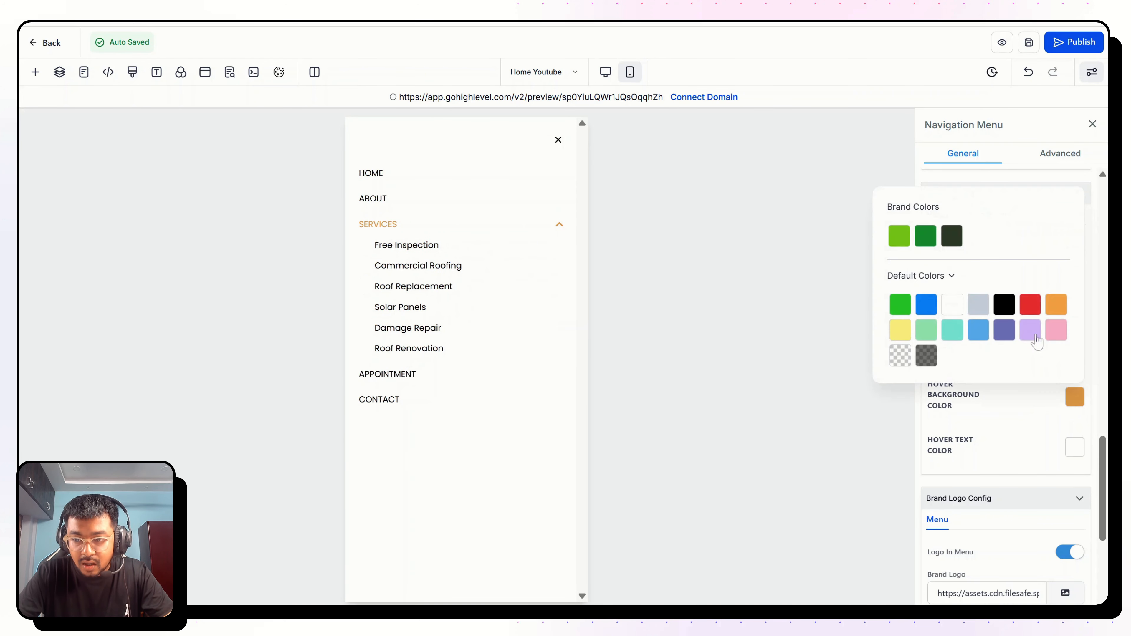
left_click(1059, 311)
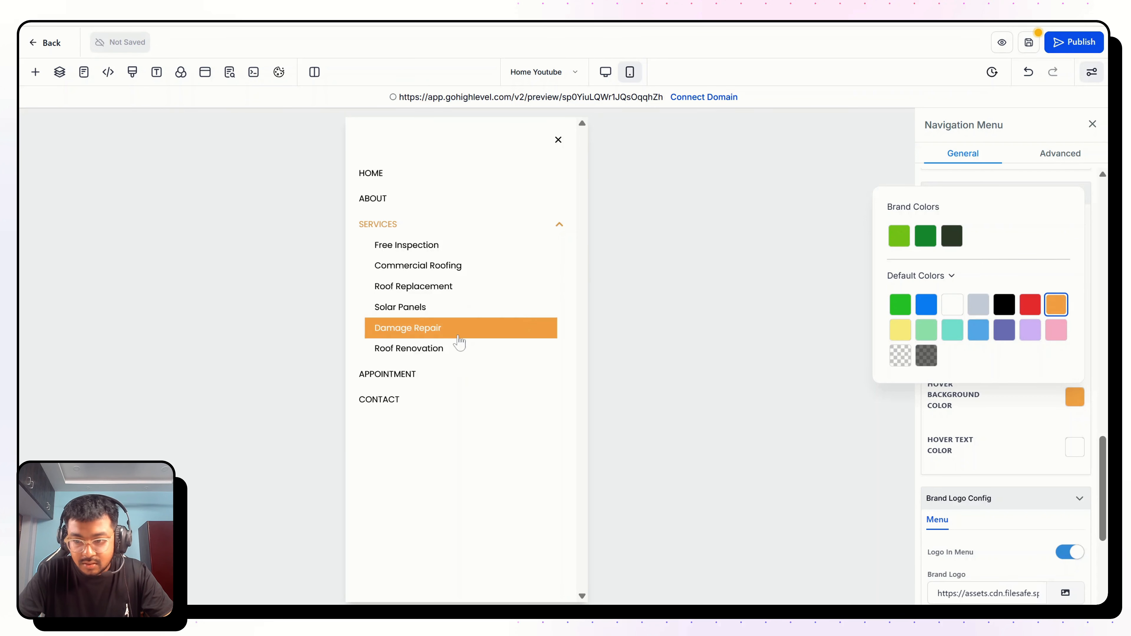
left_click(978, 332)
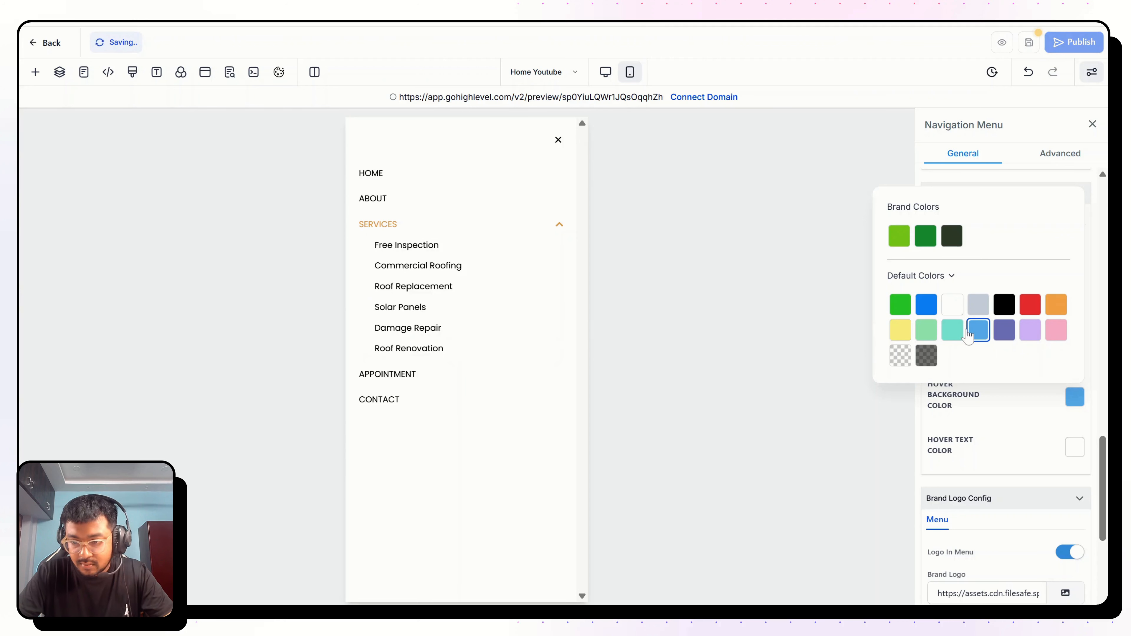
left_click(1056, 305)
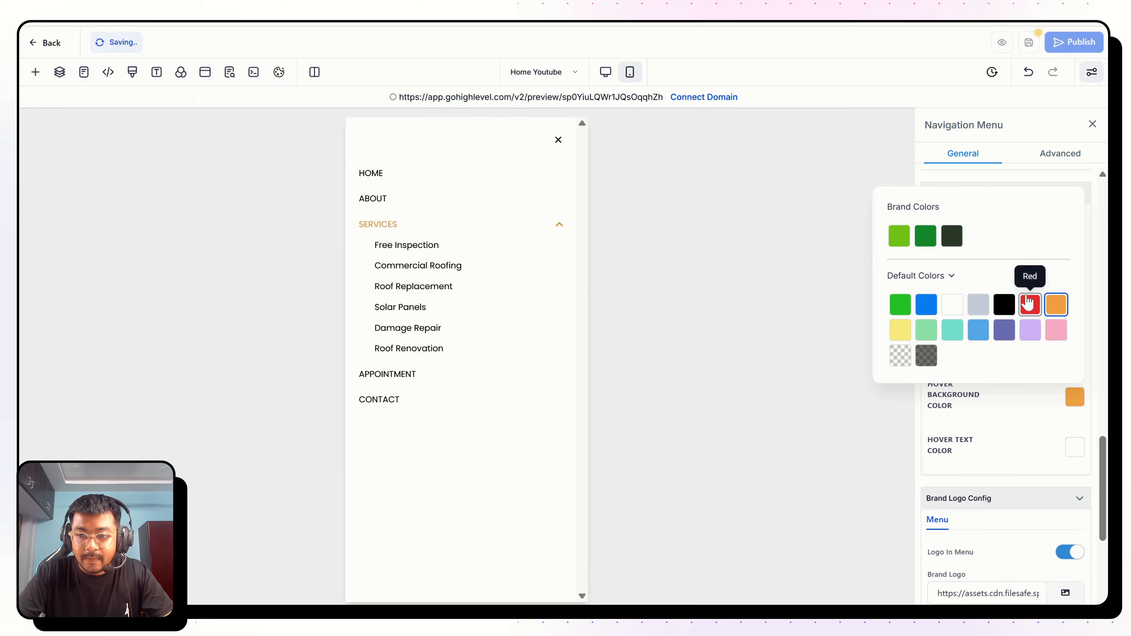
left_click(925, 277)
left_click(922, 321)
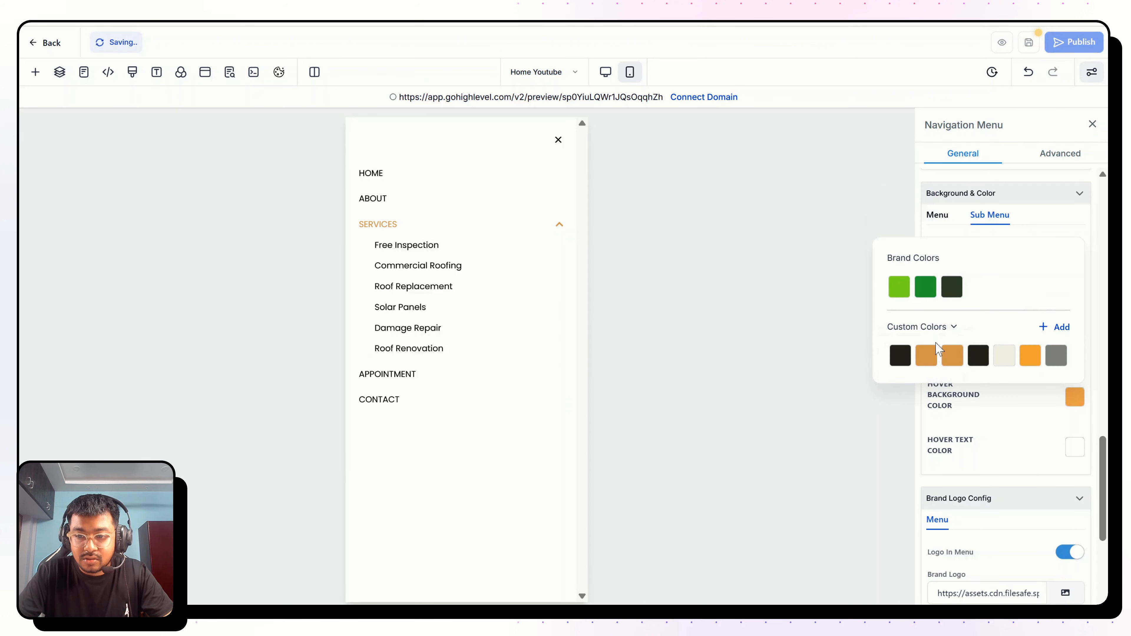
left_click(952, 355)
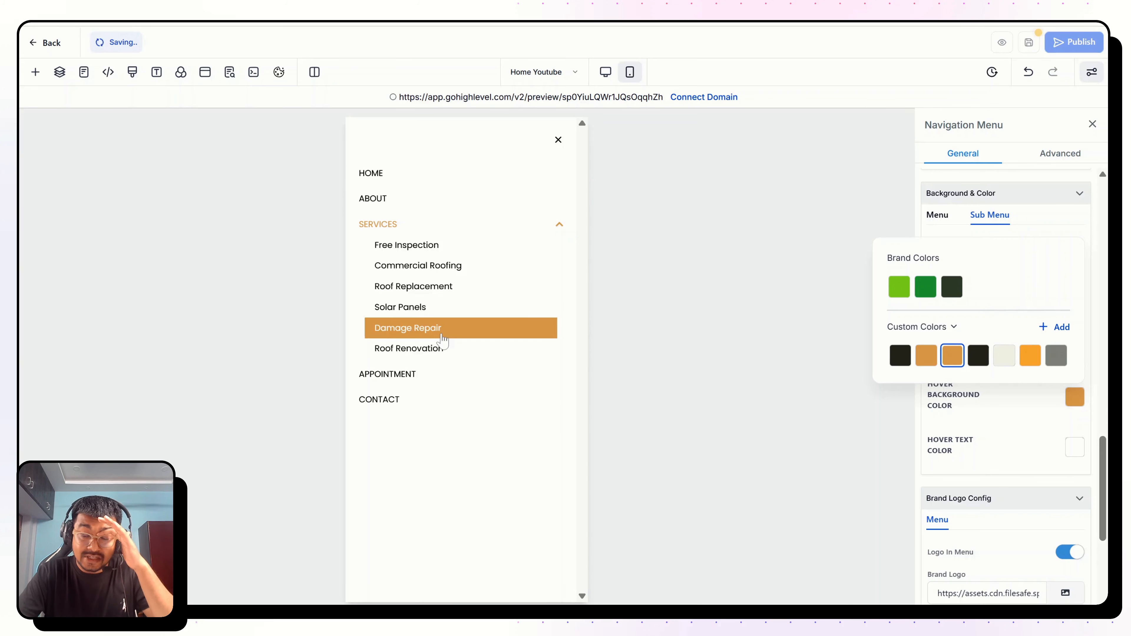
left_click(558, 140)
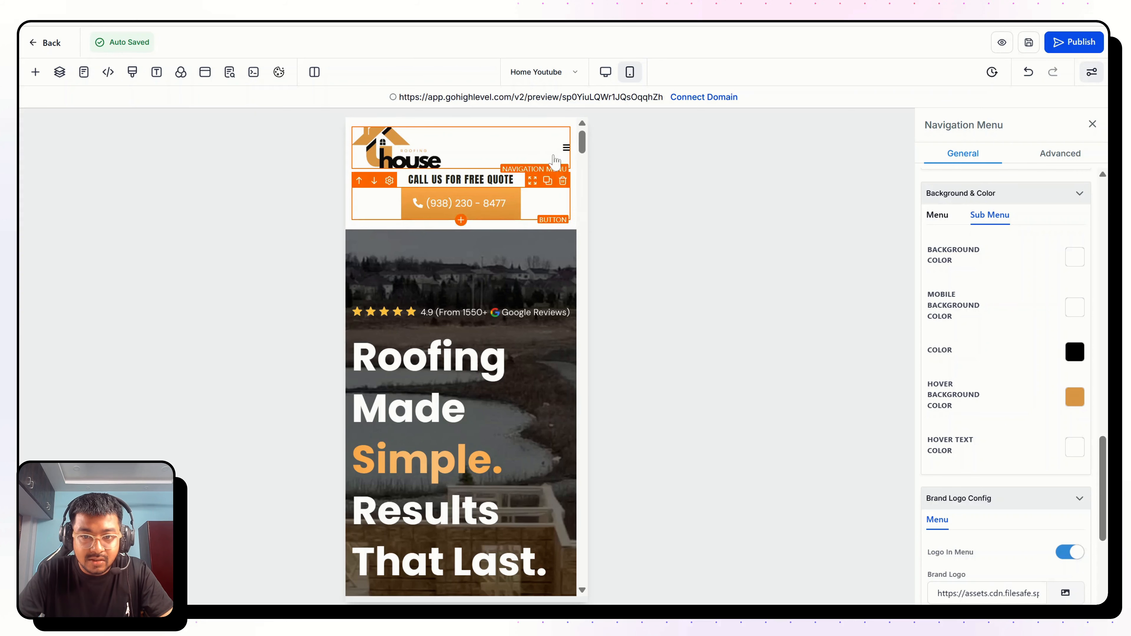
Make the header's second column, with the free quote headline and phone button, visible on desktop only, and check the mobile layout
left_click(605, 72)
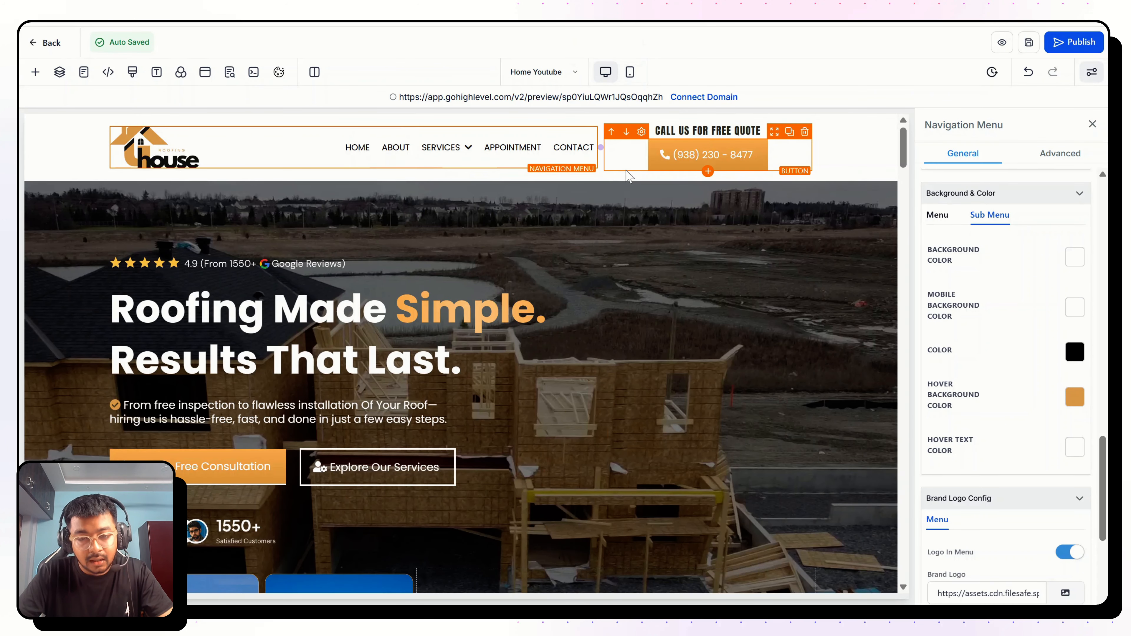
left_click(630, 174)
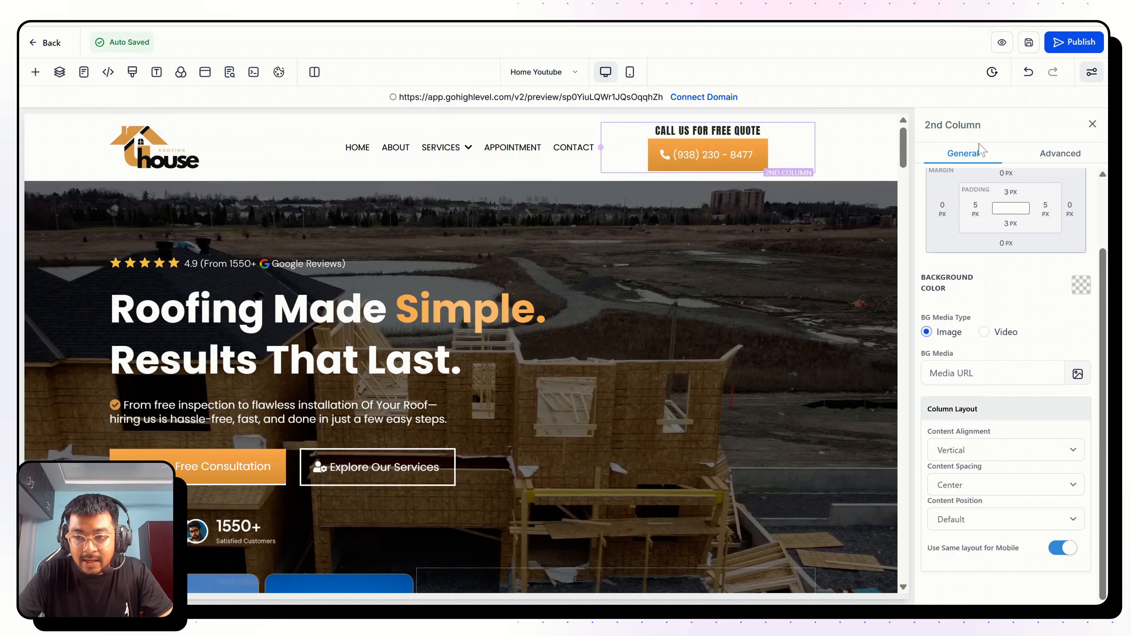
left_click(1059, 154)
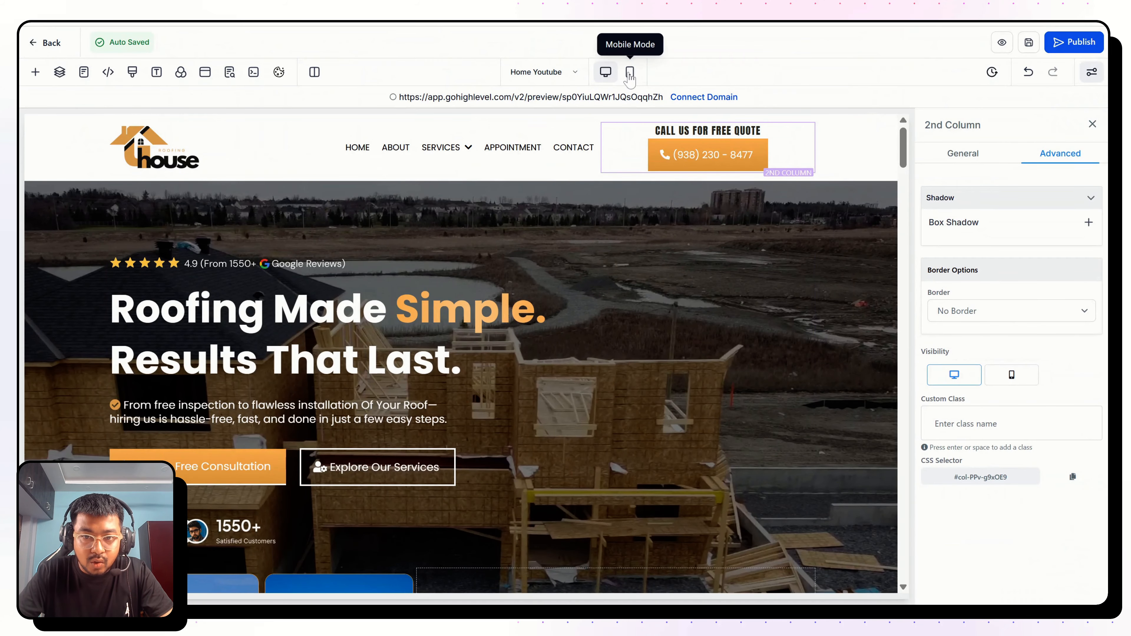
left_click(630, 71)
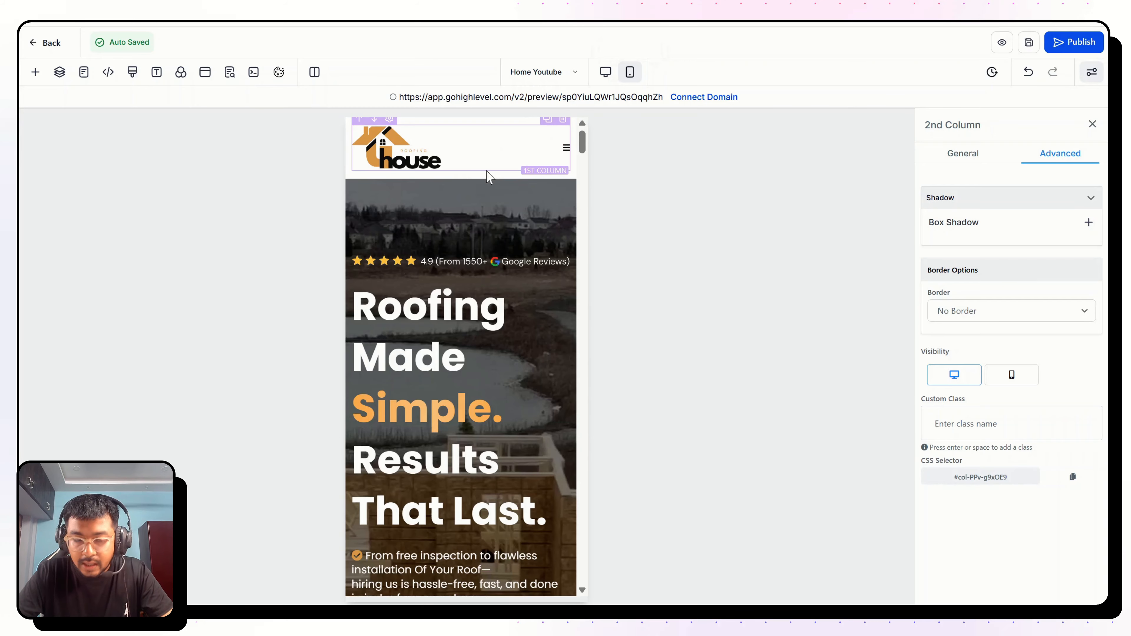
scroll(470, 198, "down", 5)
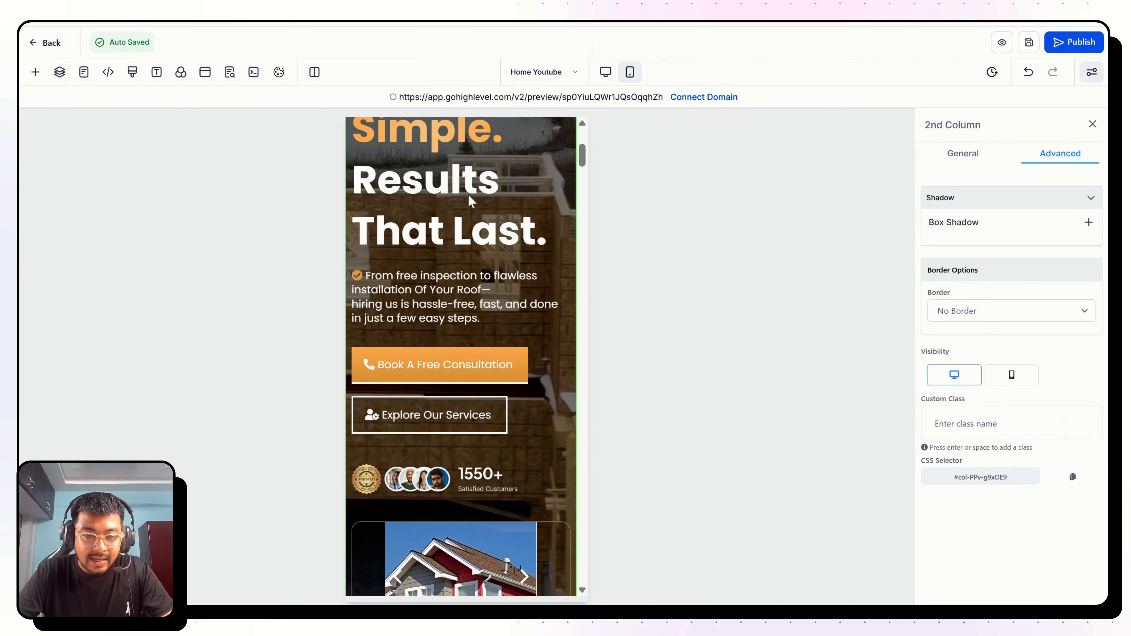
scroll(471, 201, "up", 5)
Return to desktop mode, open the hero section's settings, and duplicate the entire hero section
left_click(606, 72)
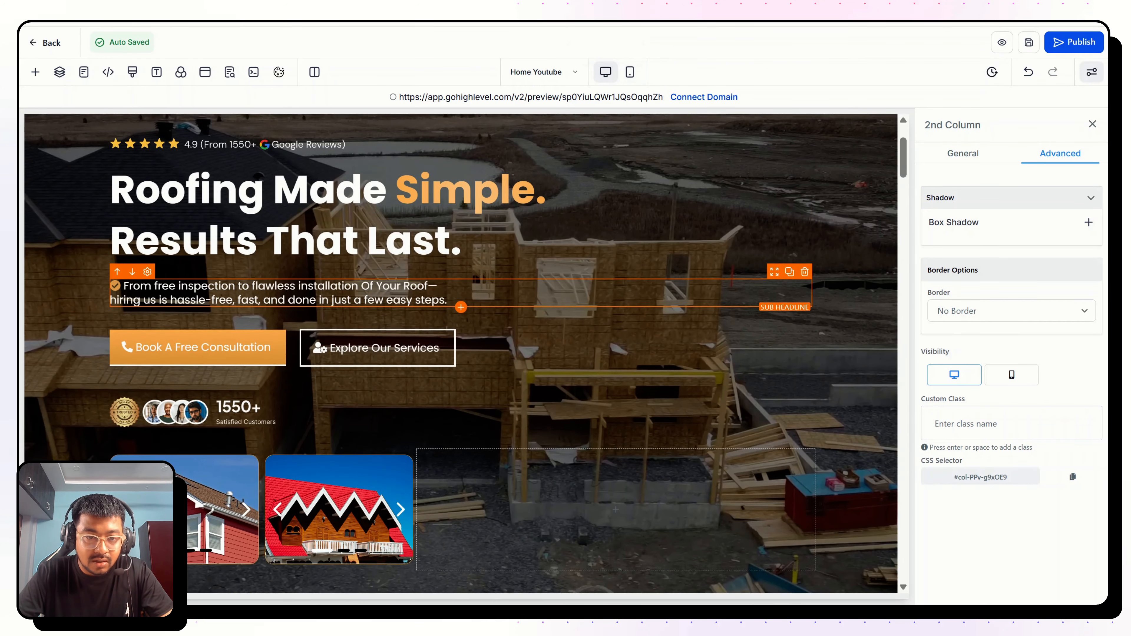
scroll(460, 353, "up", 3)
scroll(462, 356, "down", 1)
left_click(32, 210)
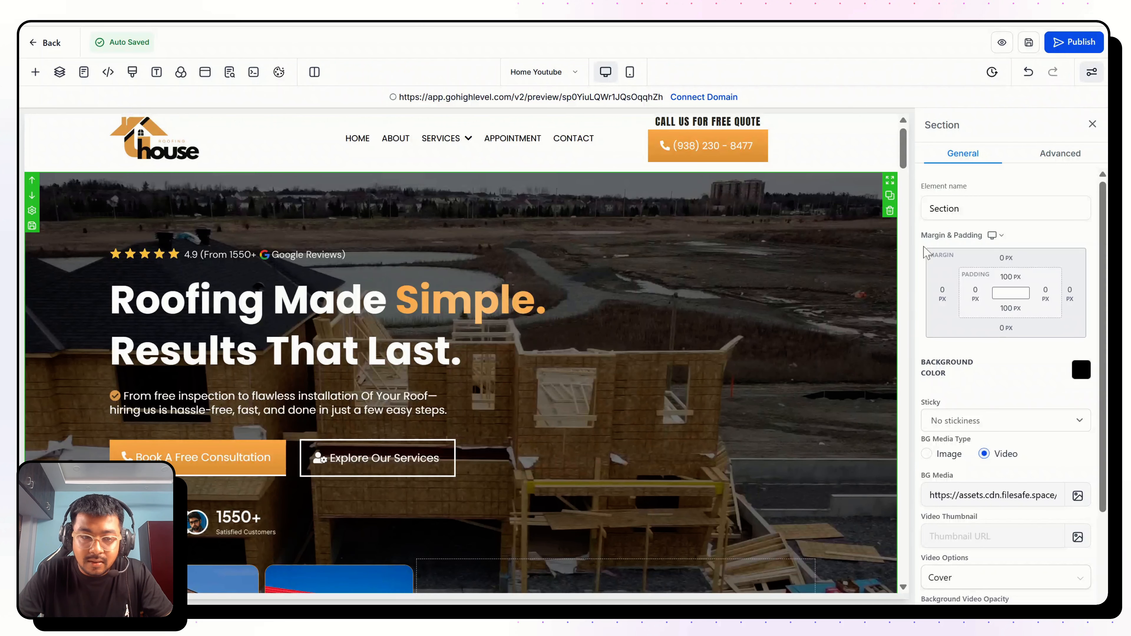
left_click(993, 236)
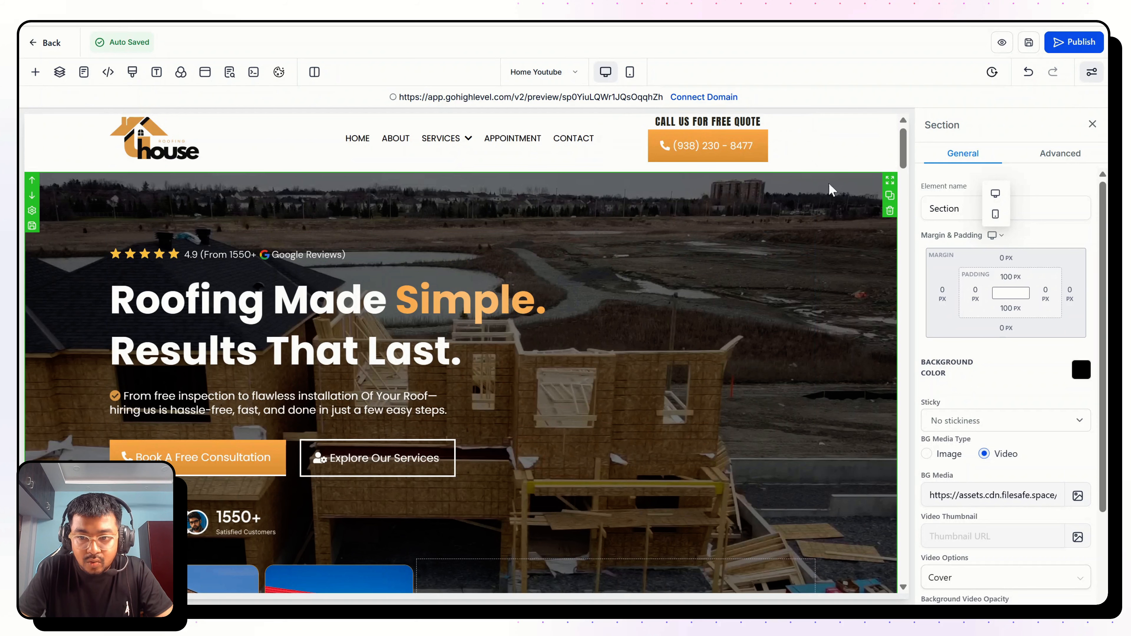
left_click(890, 196)
scroll(836, 334, "down", 5)
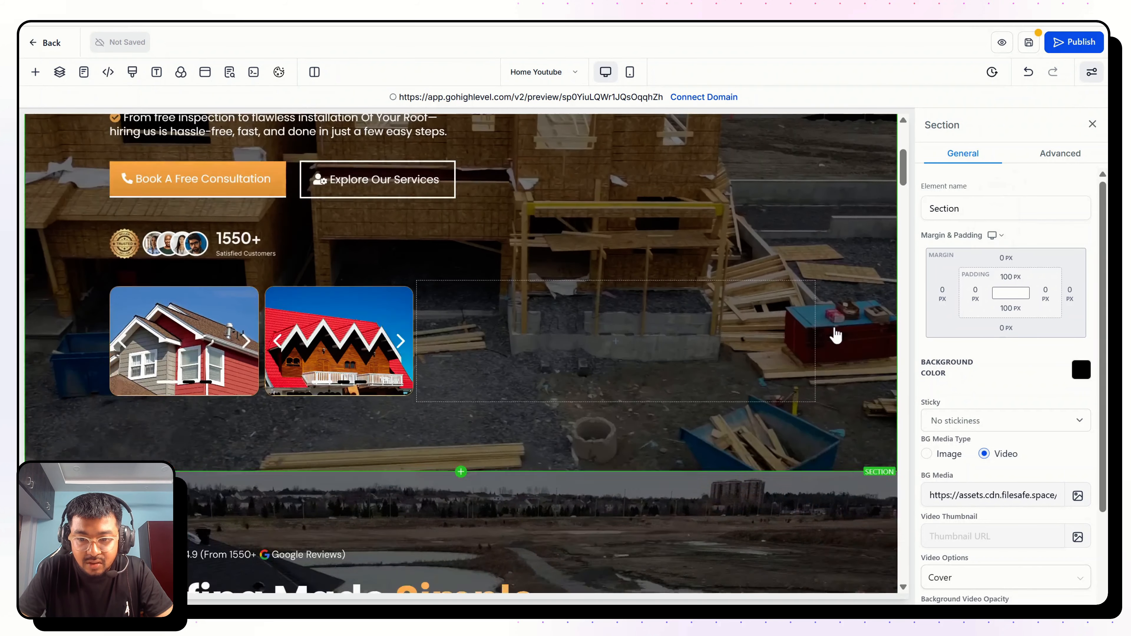
Make the original hero section visible on desktop only
scroll(835, 334, "down", 5)
scroll(834, 328, "up", 10)
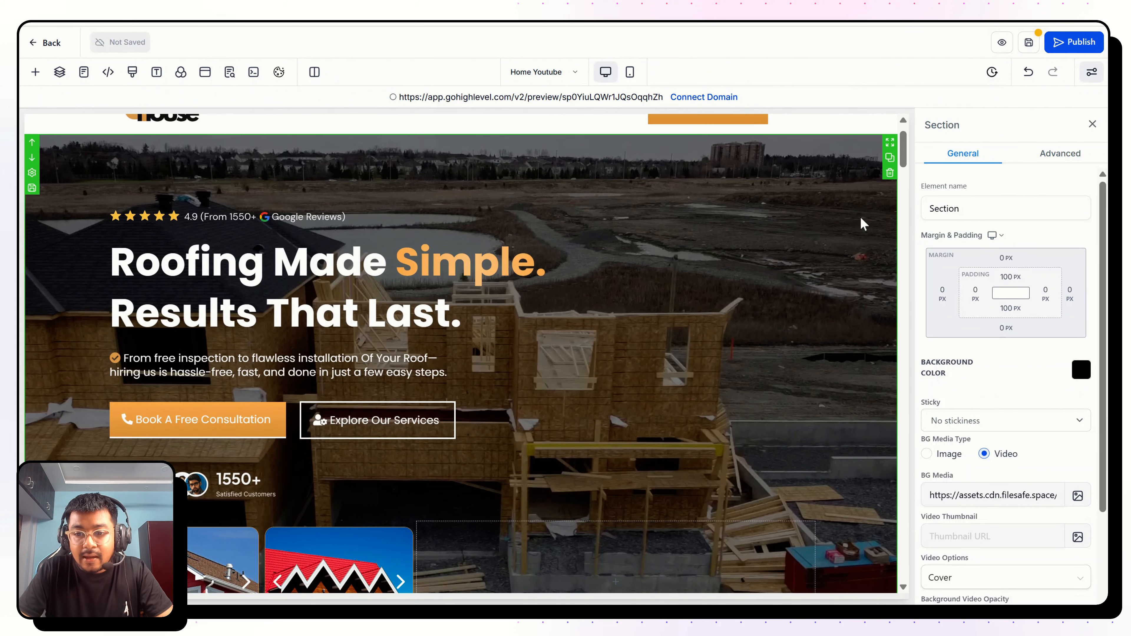
left_click(1054, 160)
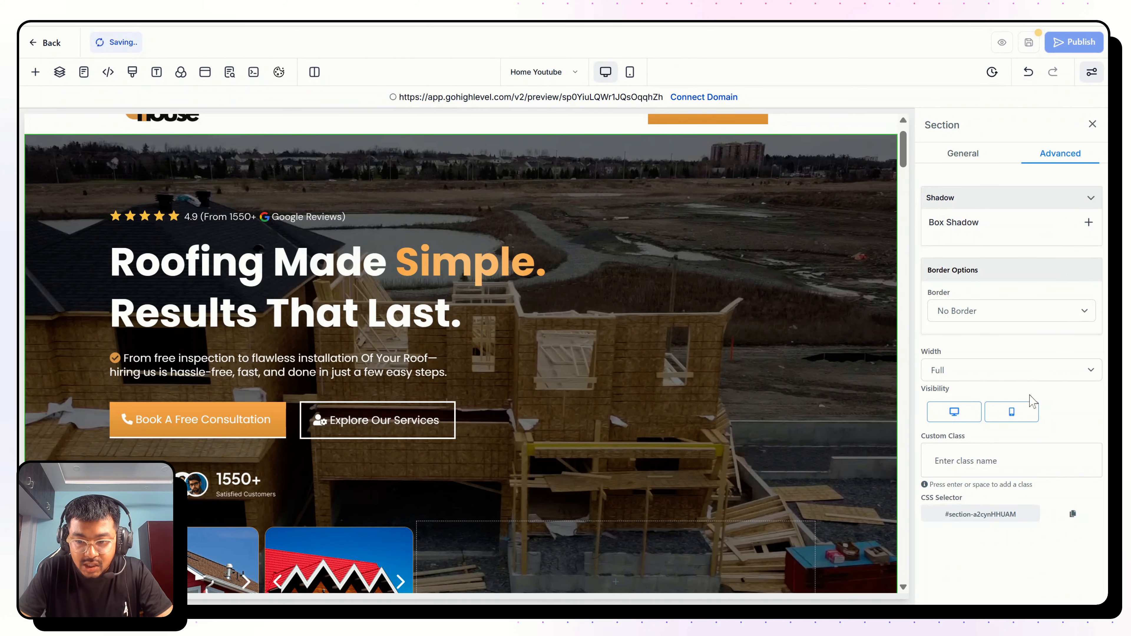
left_click(1019, 416)
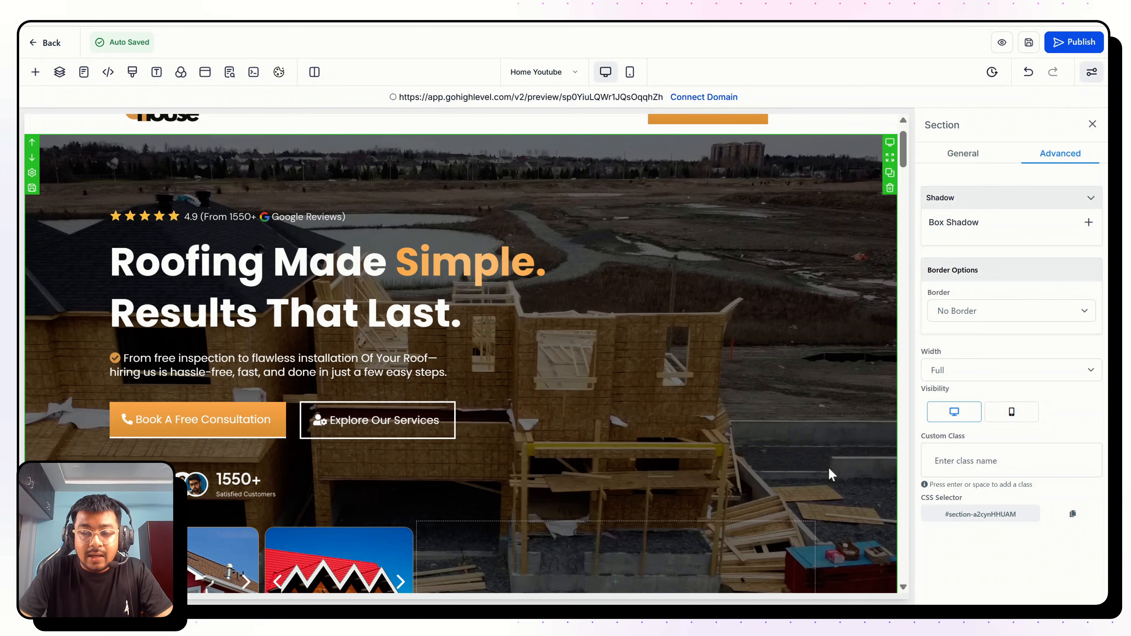
Make the duplicated hero section below the original visible on mobile only
scroll(831, 472, "down", 8)
left_click(855, 360)
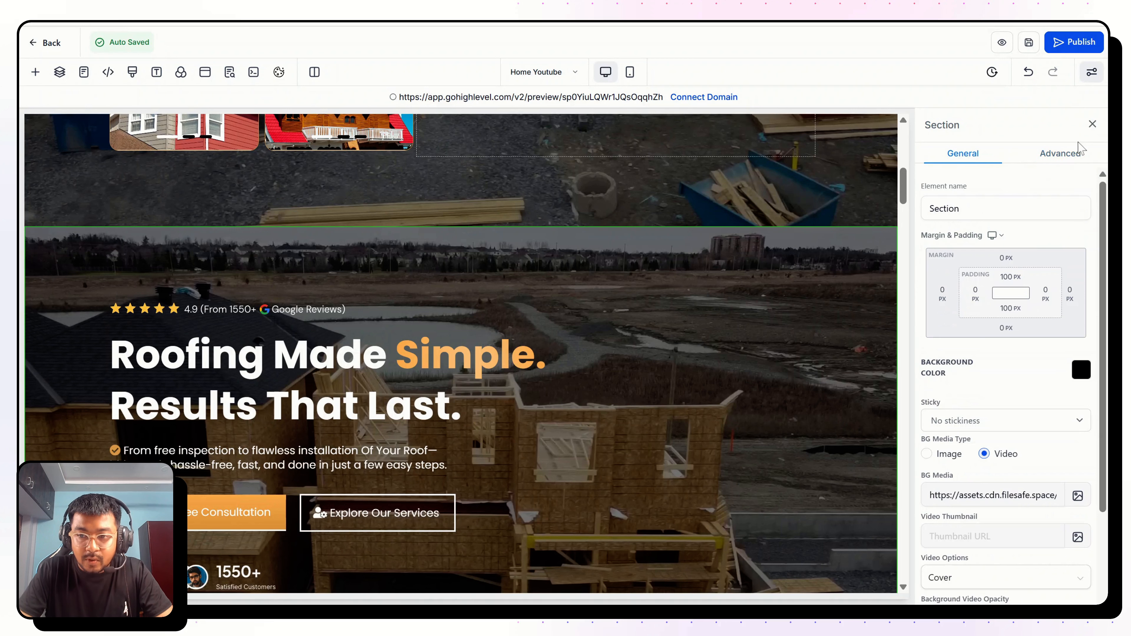
left_click(1061, 154)
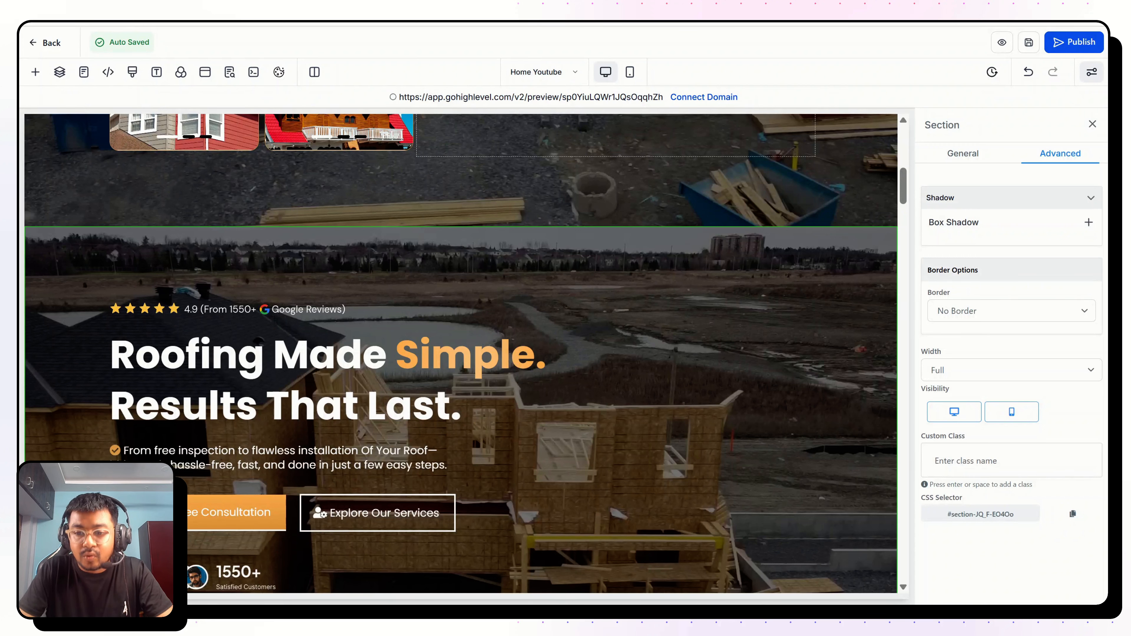
left_click(955, 412)
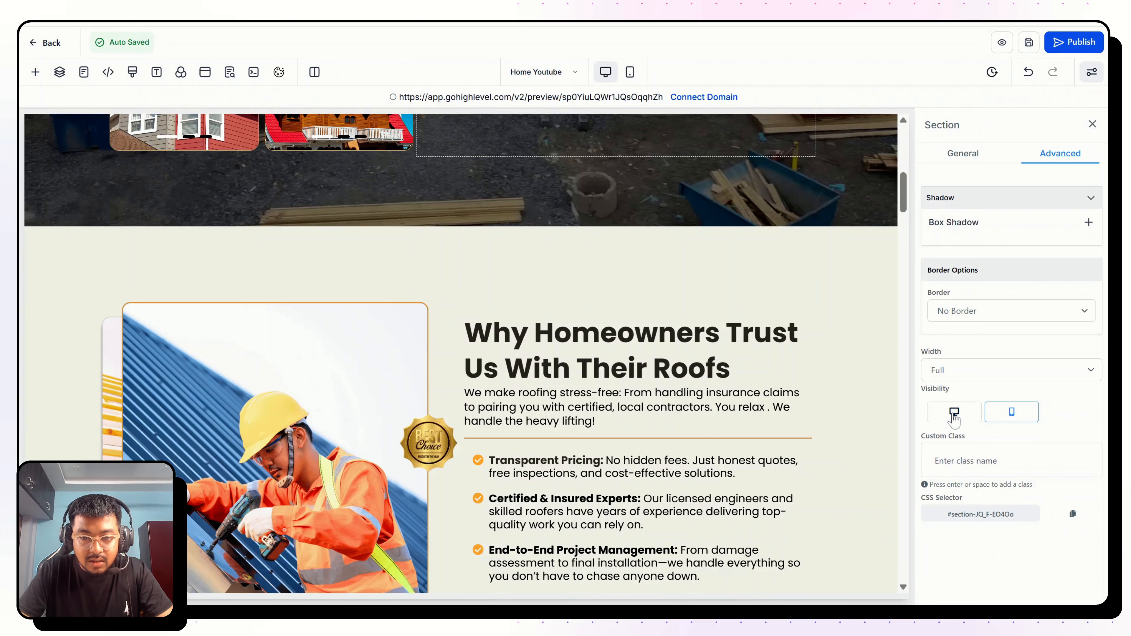
scroll(461, 353, "up", 10)
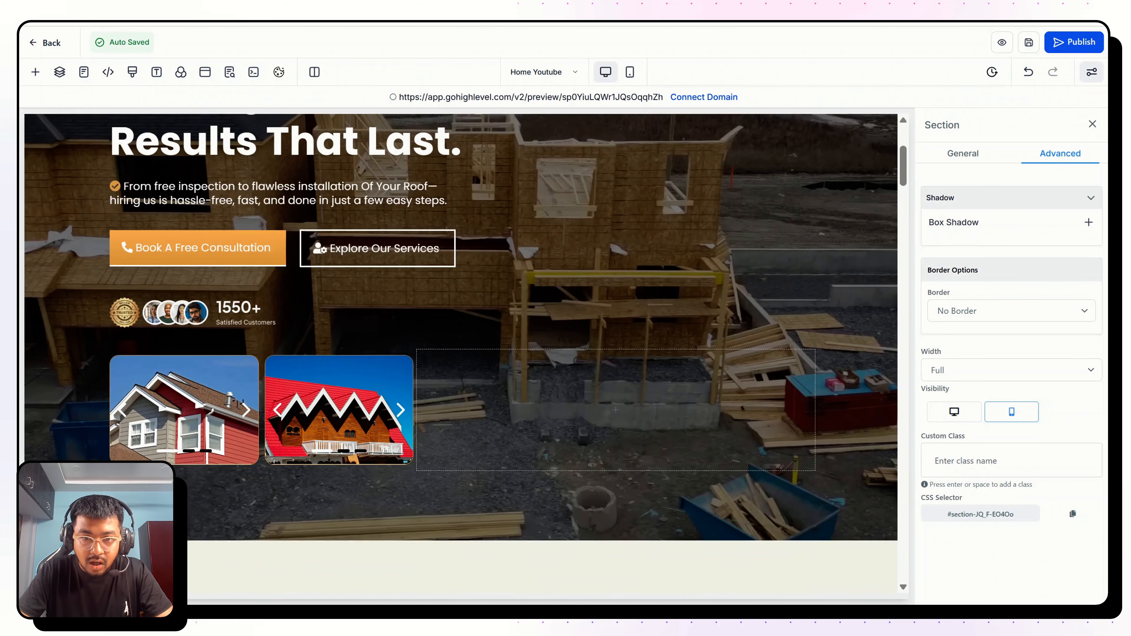
Switch to the mobile layout and compare the duplicated hero section with the mobile hero of the finished site
left_click(630, 72)
scroll(503, 195, "down", 10)
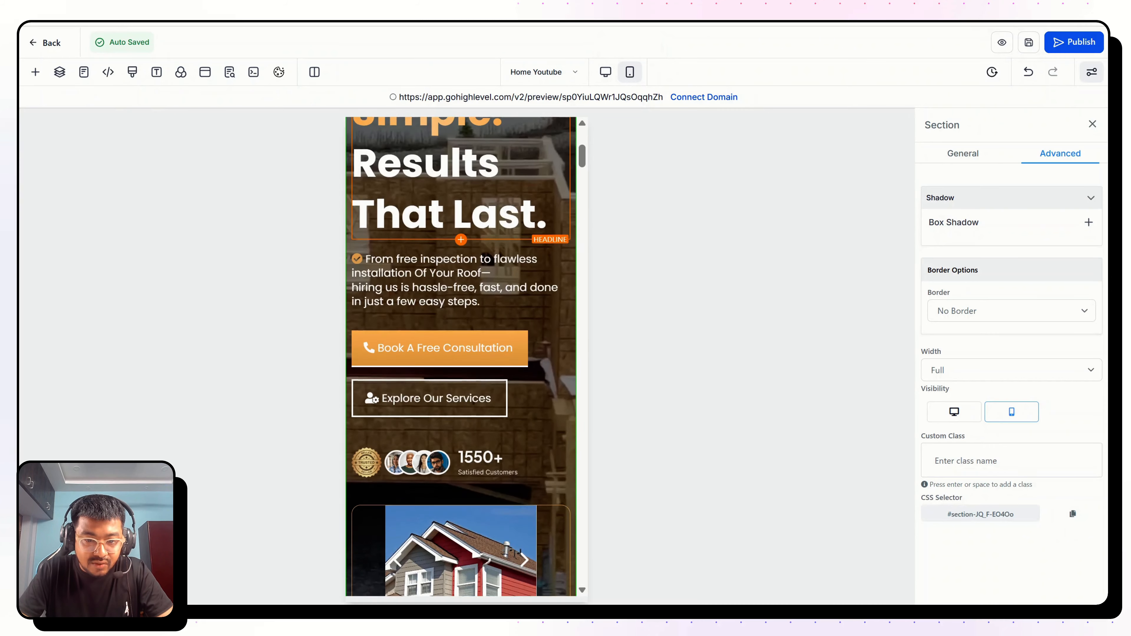
scroll(462, 357, "up", 10)
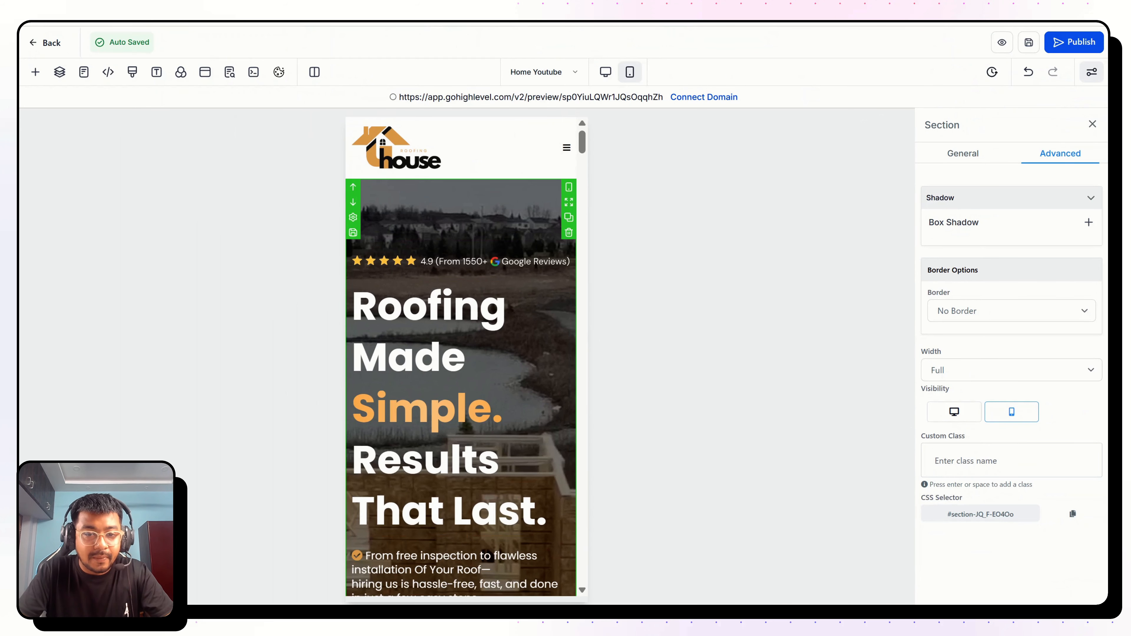
scroll(461, 357, "down", 10)
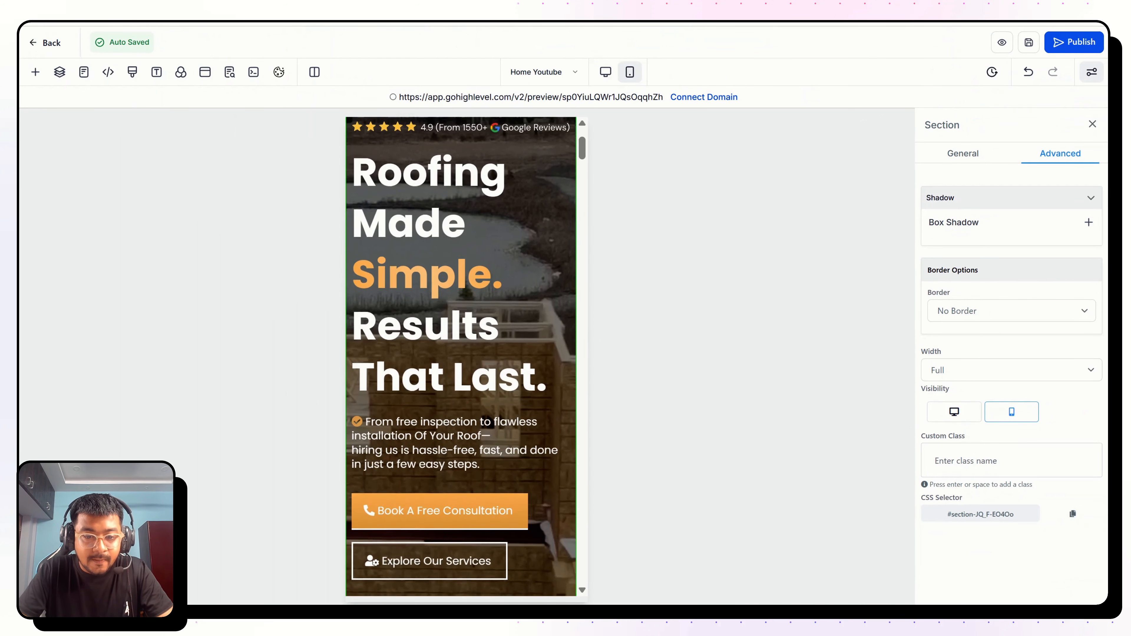
scroll(461, 357, "up", 10)
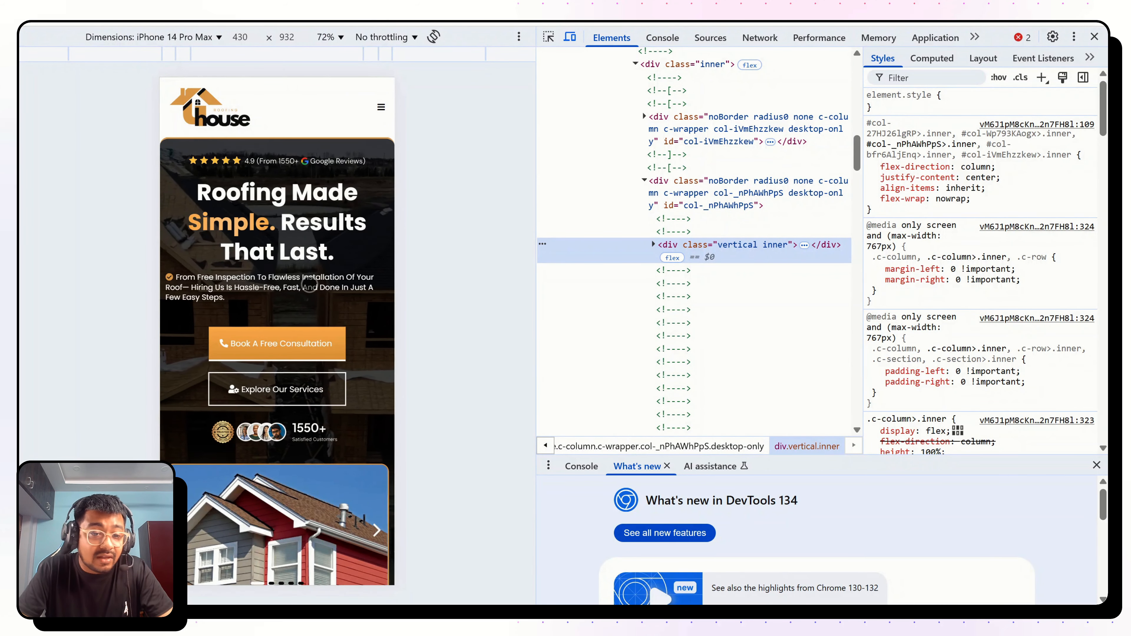
scroll(310, 284, "down", 3)
scroll(330, 374, "down", 3)
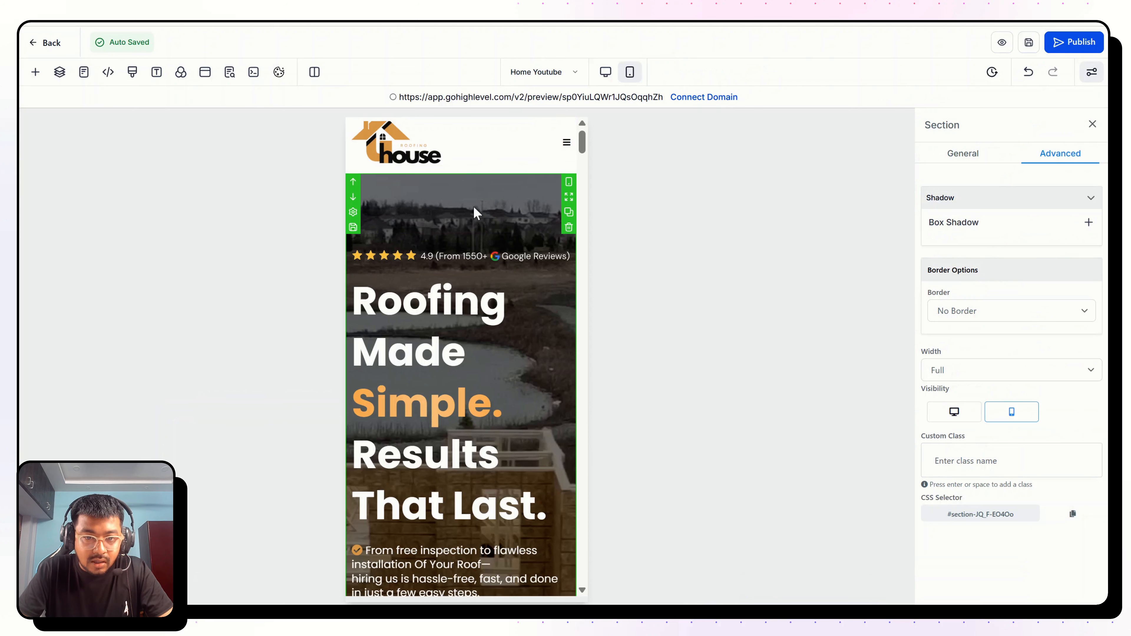
scroll(474, 207, "down", 1)
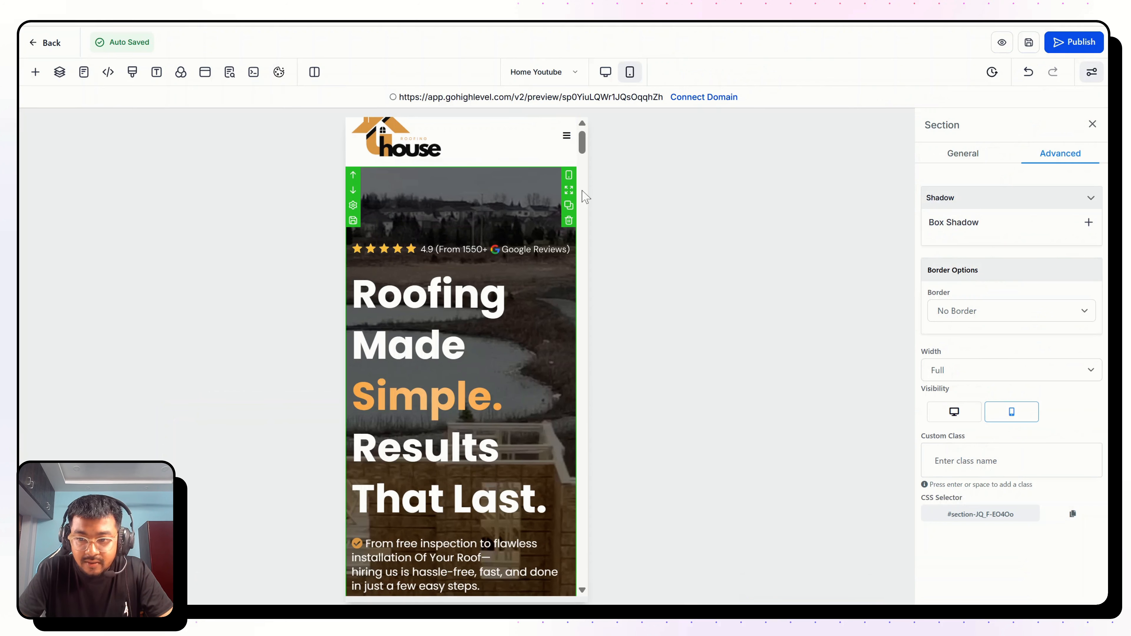
Set the mobile hero section's top padding to 10 px
left_click(955, 157)
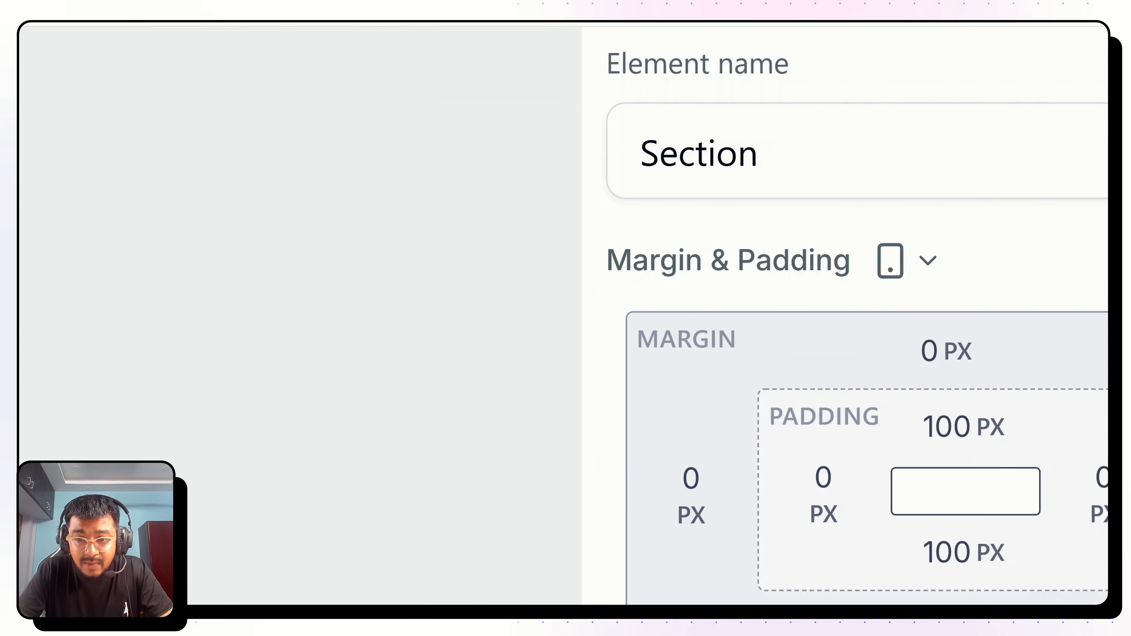
left_click(895, 258)
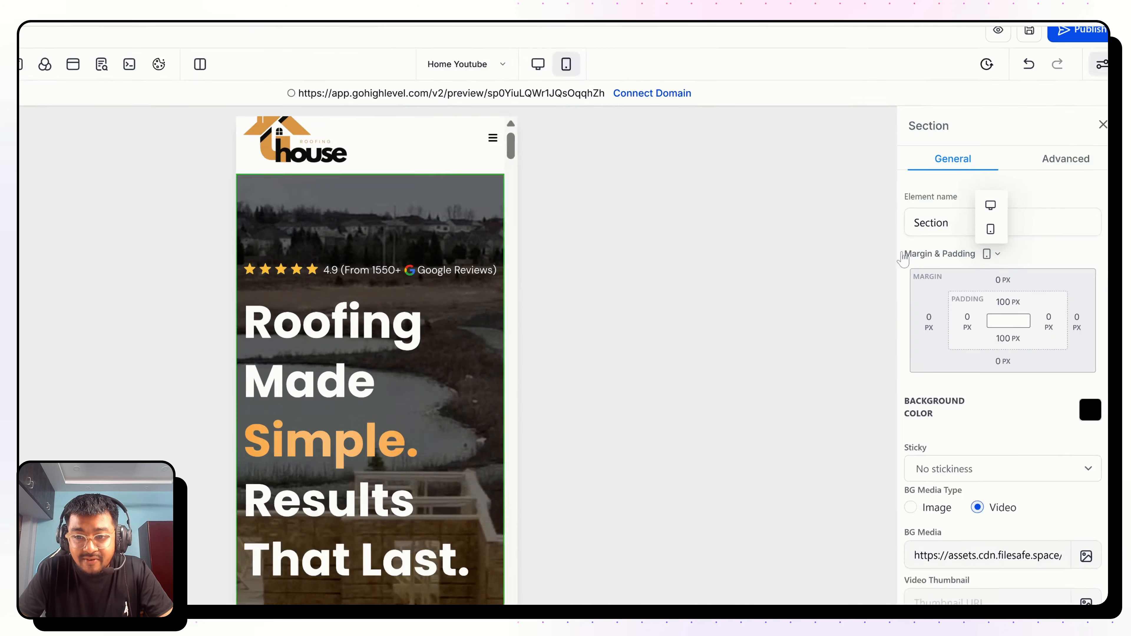
left_click(355, 238)
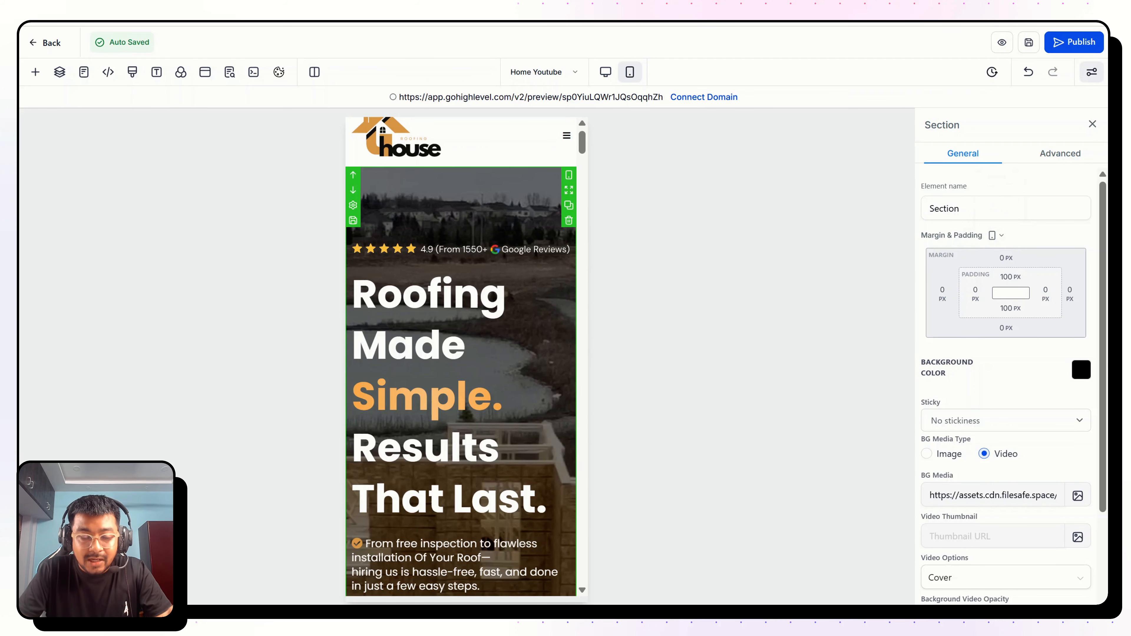
scroll(480, 425, "down", 10)
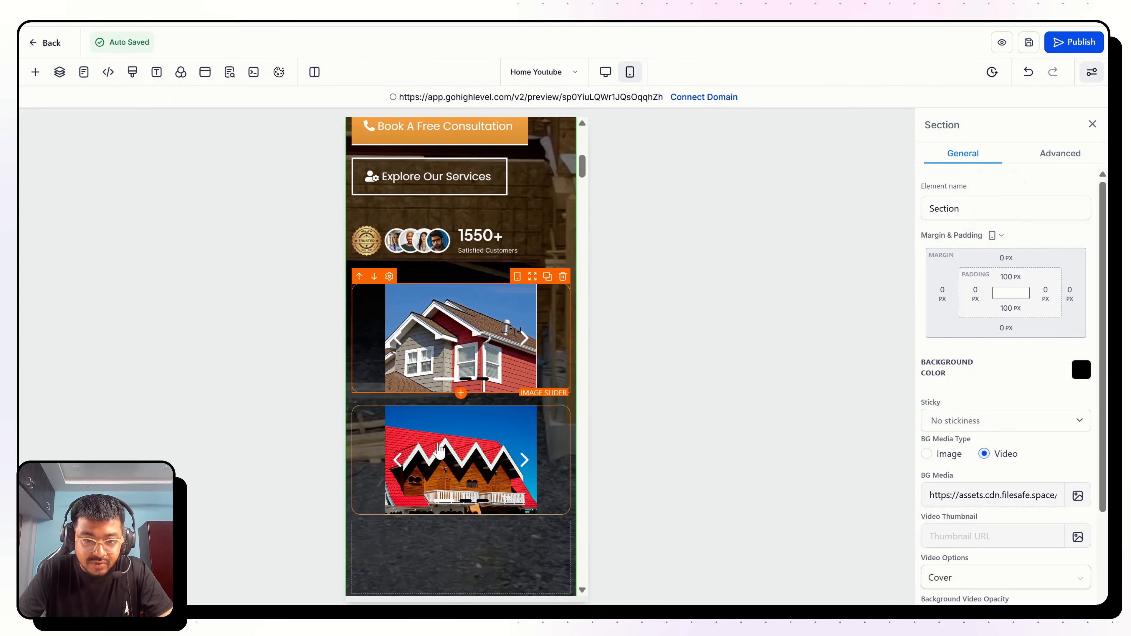
scroll(435, 515, "down", 3)
scroll(464, 461, "up", 15)
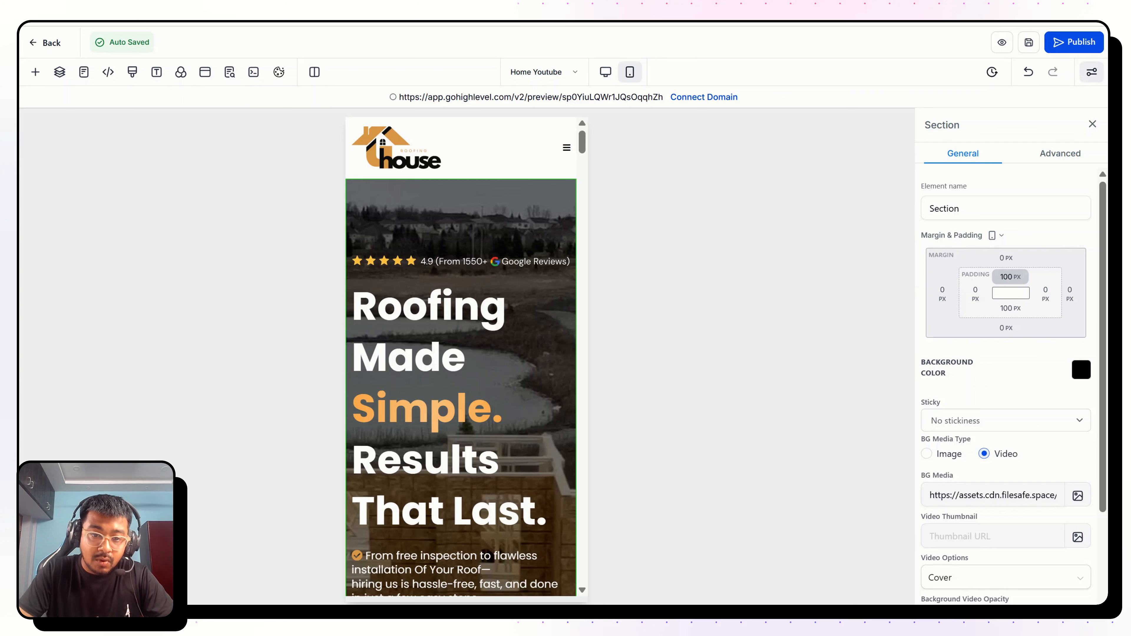
left_click(1010, 277)
left_click(987, 333)
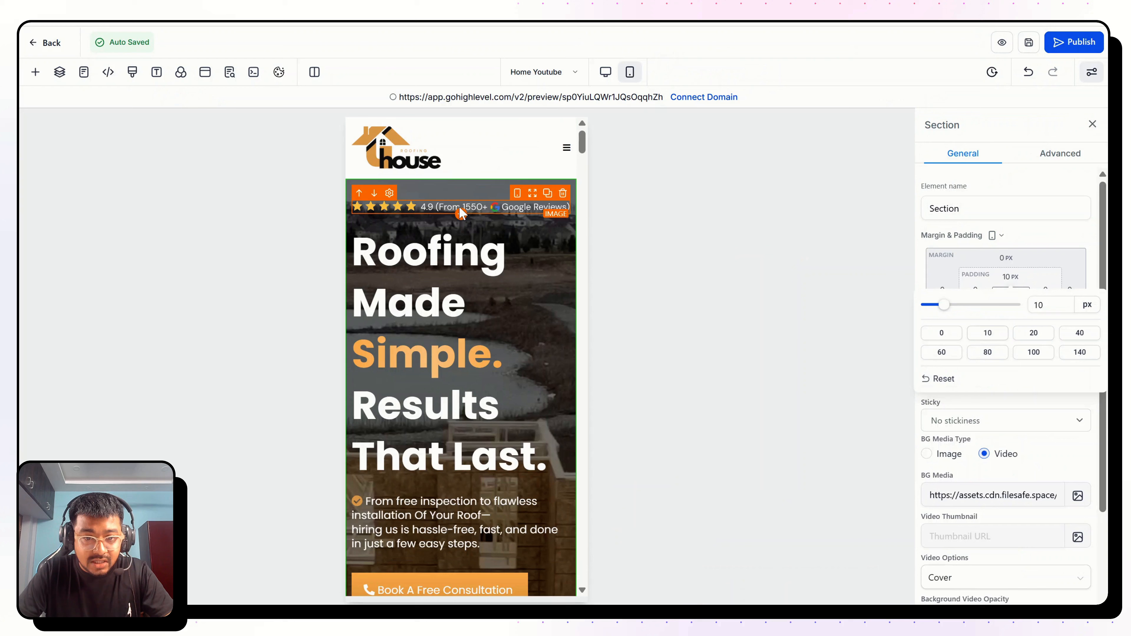
Set the Google Reviews rating image's mobile width to 310 px and center-align the image
left_click(459, 207)
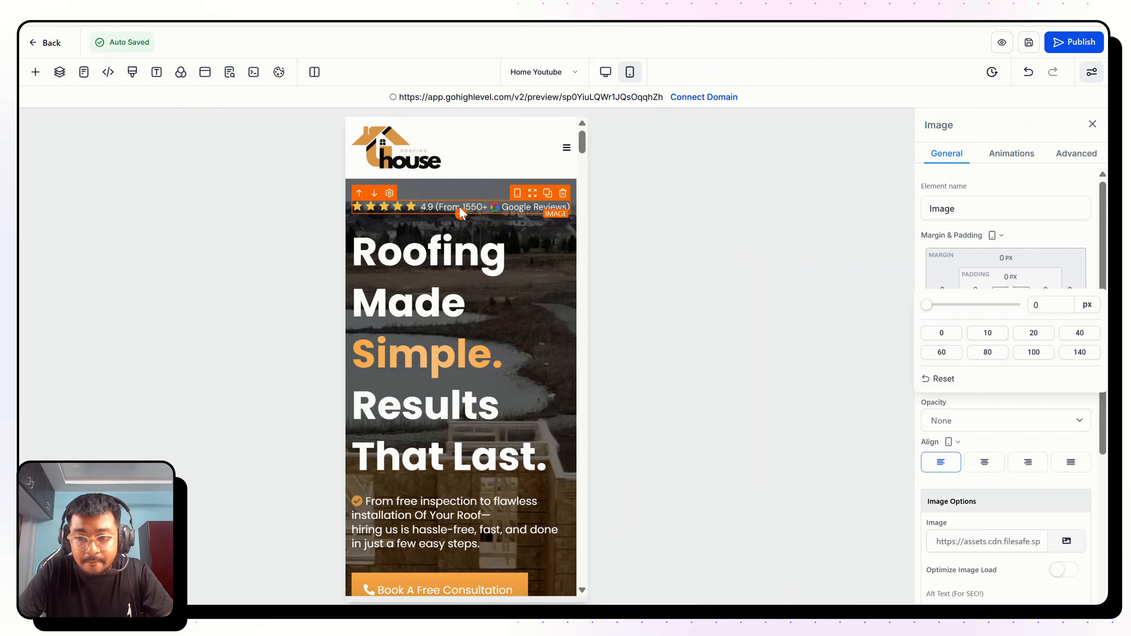
scroll(1022, 446, "down", 5)
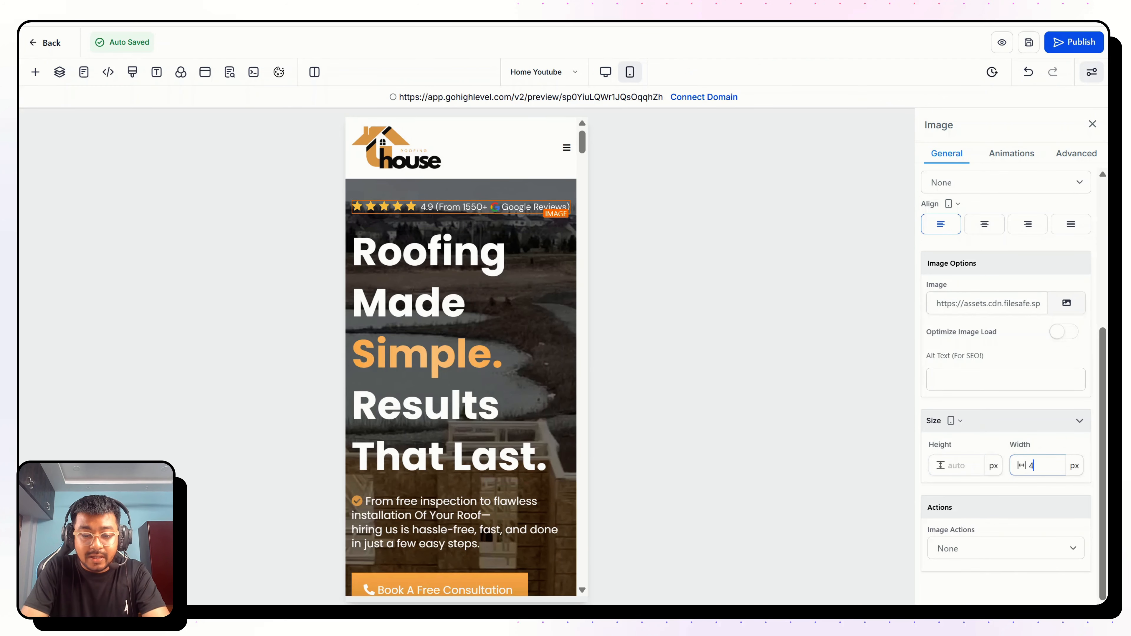
left_click(1032, 465)
type("4000")
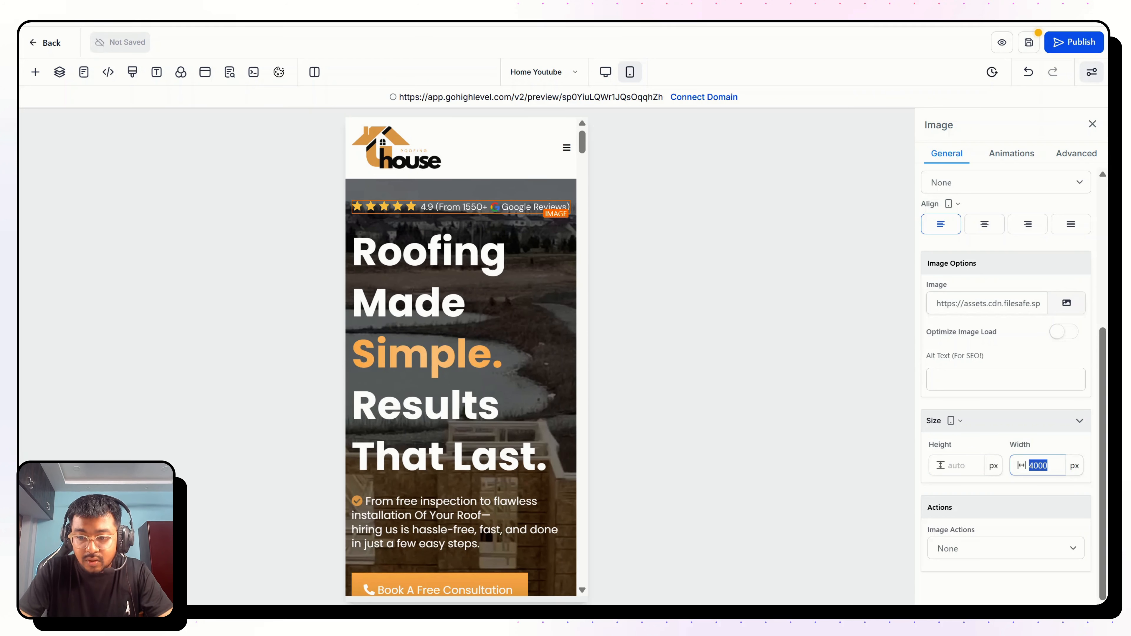
double_click(1043, 466)
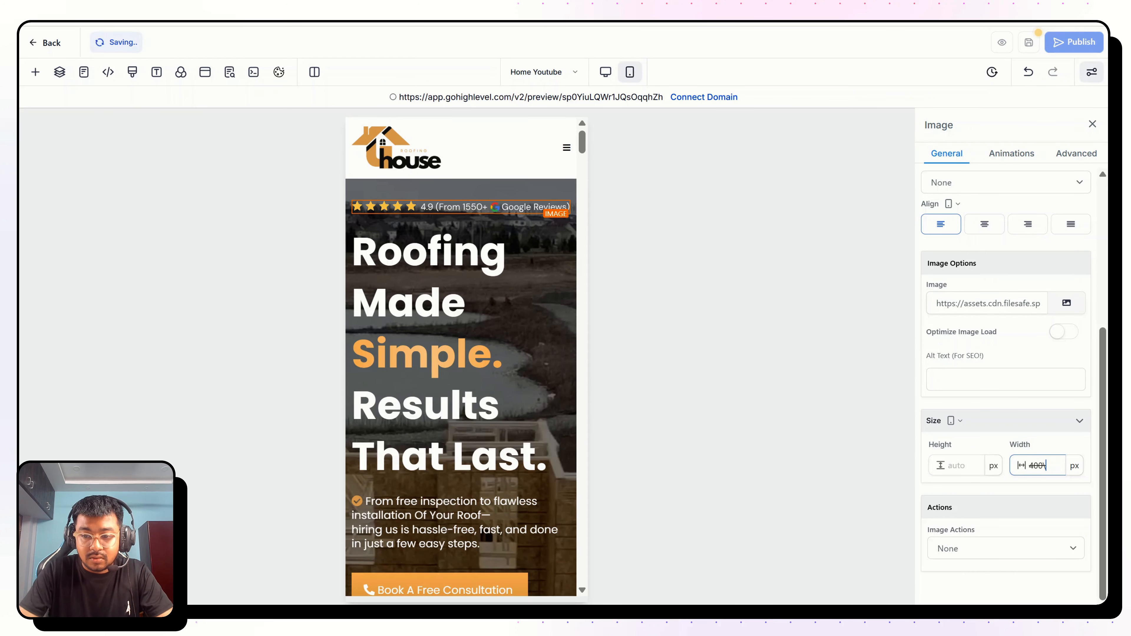
type("400")
left_click_drag(1044, 466, 1026, 466)
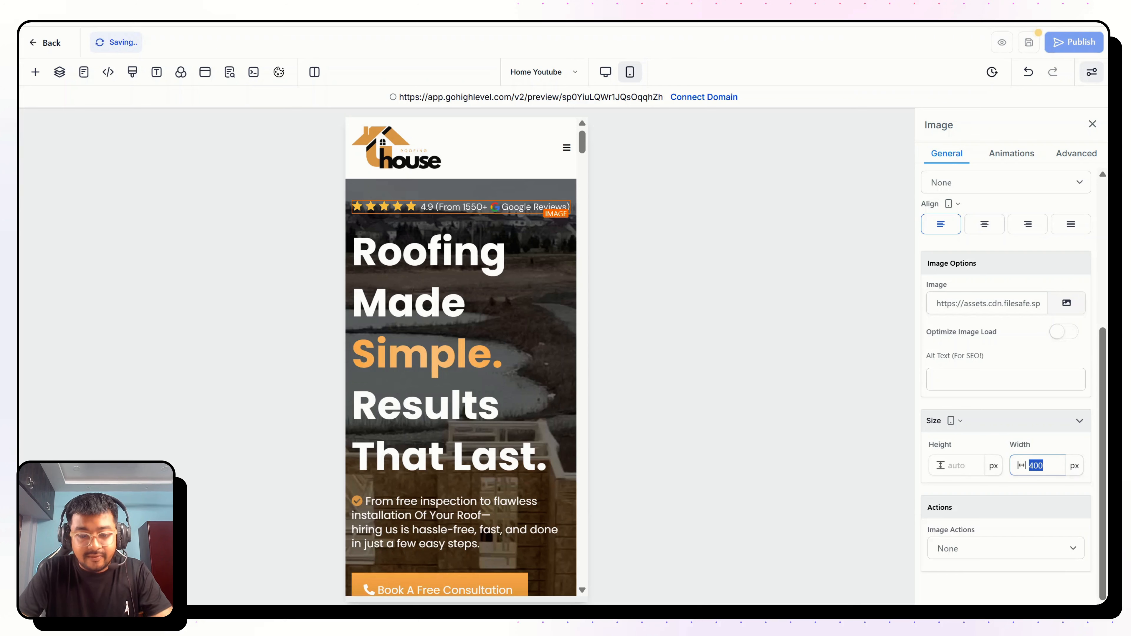
type("350")
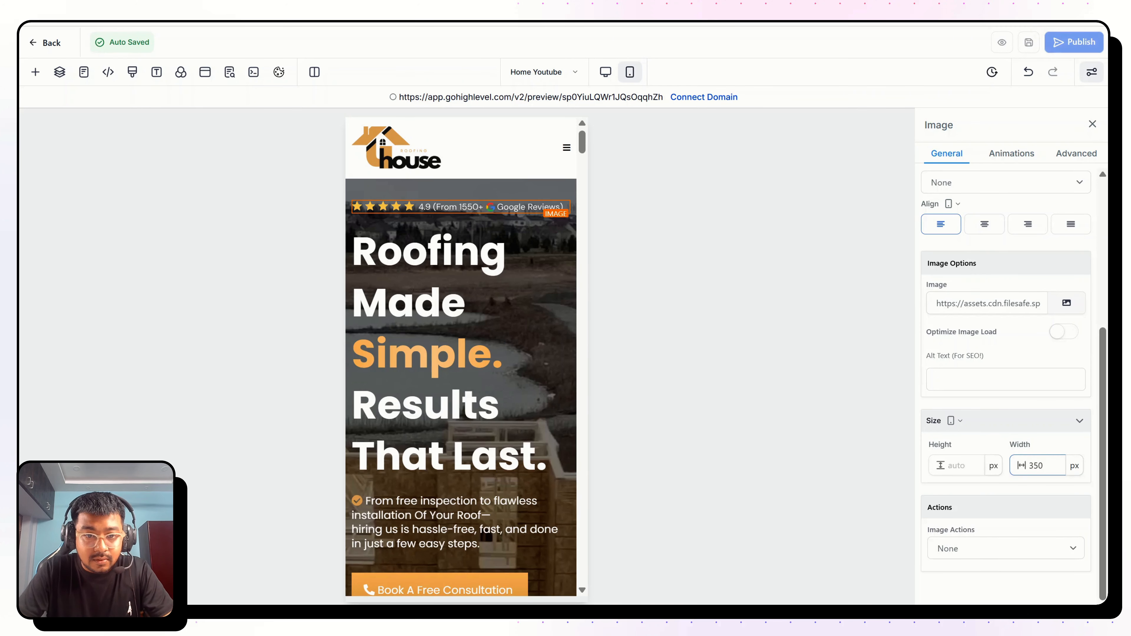
key("Delete")
key("Delete")
type("1")
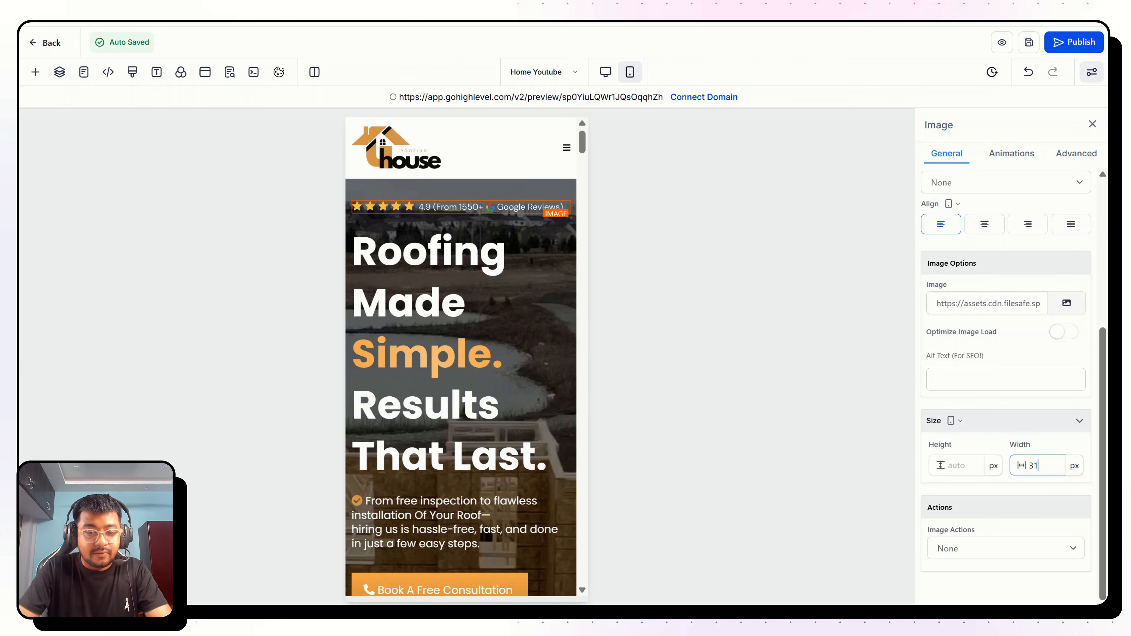
left_click(986, 227)
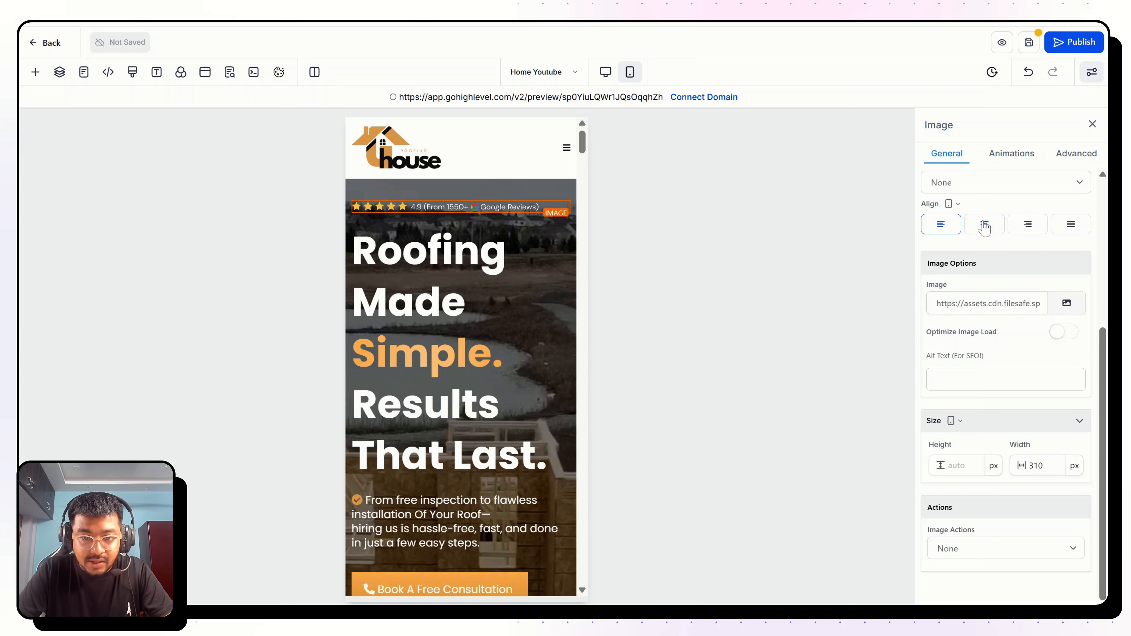
Center the mobile hero headline "Roofing Made Simple. Results That Last." and set its font size to 34 px
left_click(480, 249)
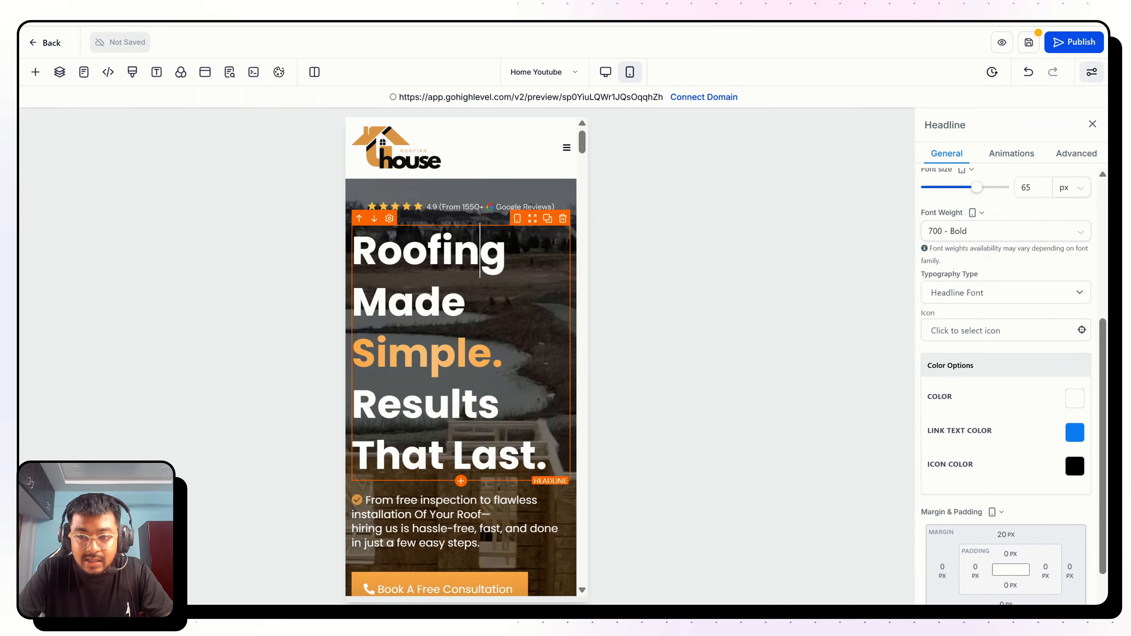
scroll(1005, 269, "up", 2)
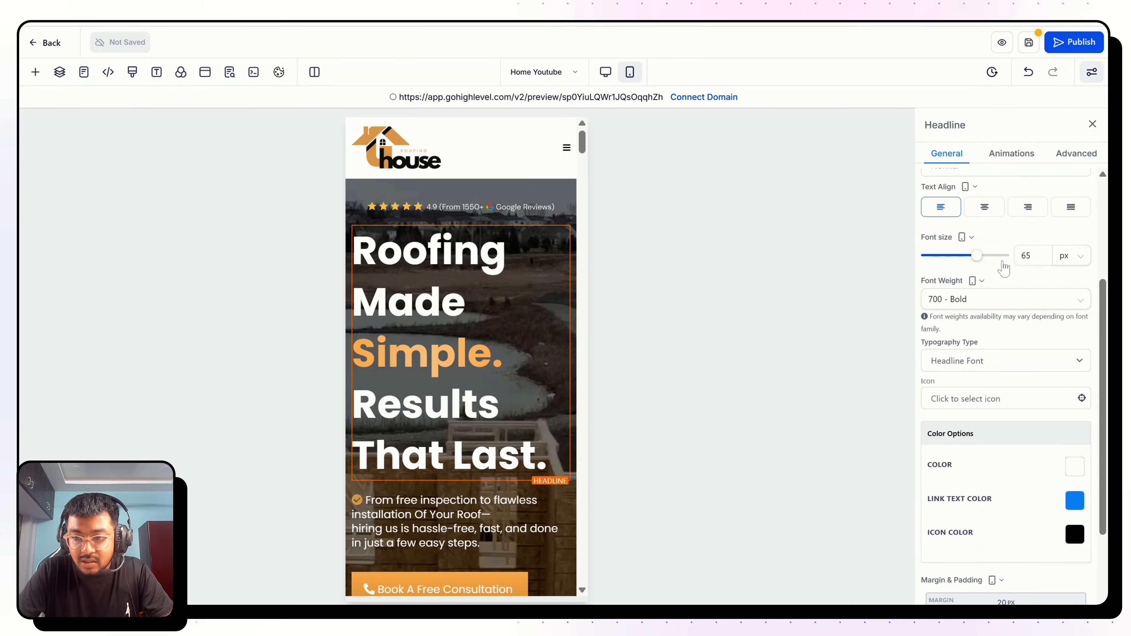
left_click(983, 210)
double_click(1027, 255)
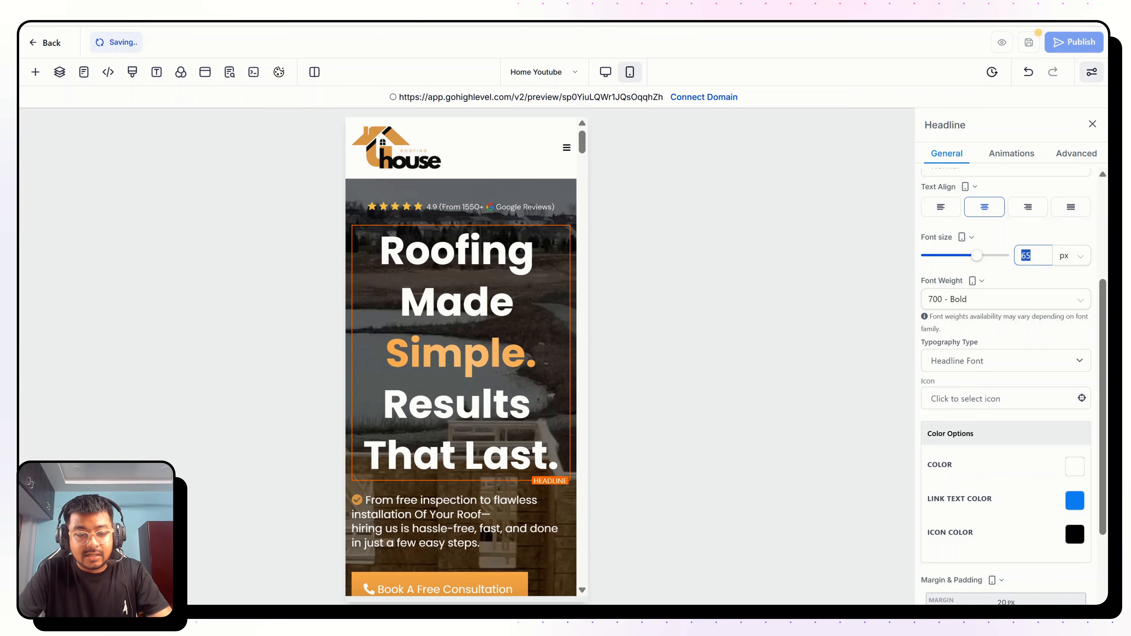
type("34")
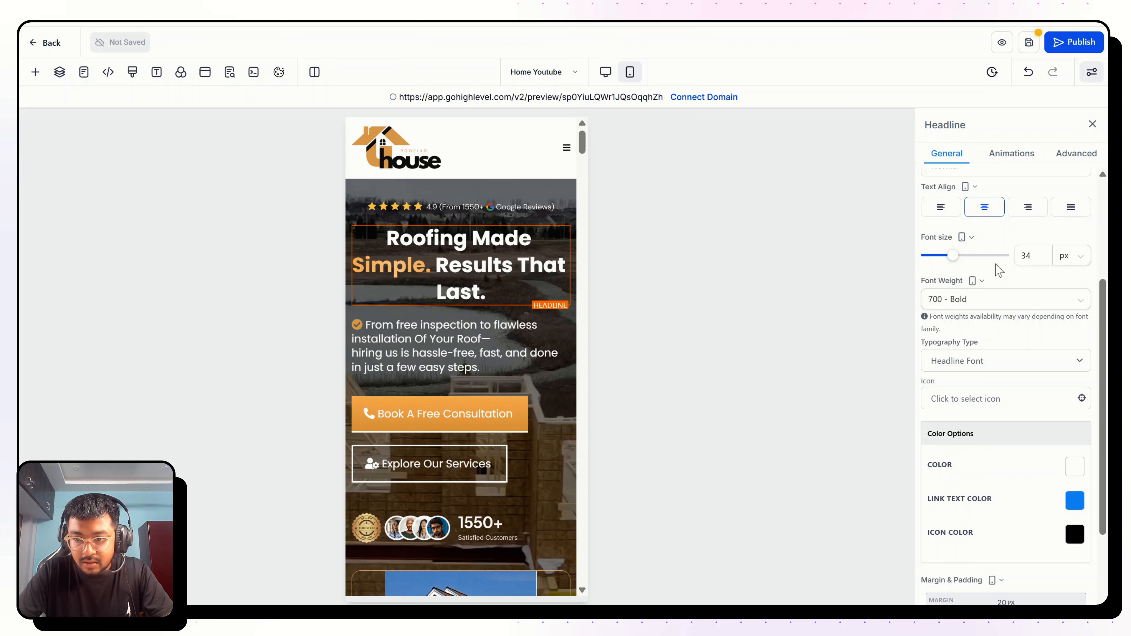
Try a 38 px font size on the mobile hero headline and set it to 42 px
left_click(1026, 256)
type("8")
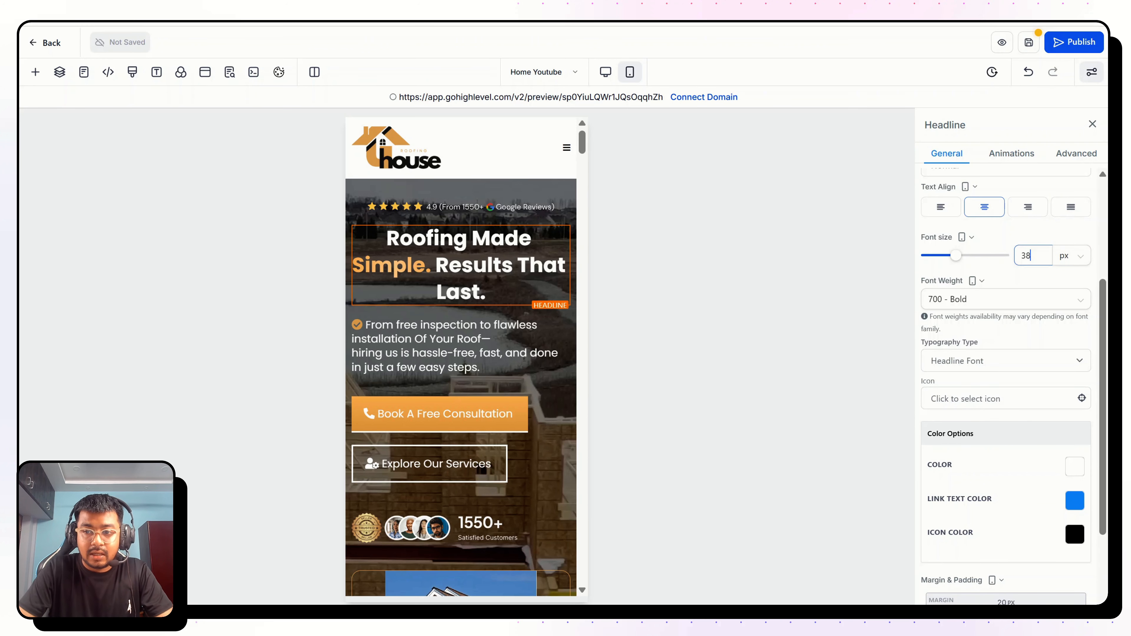
left_click(1023, 234)
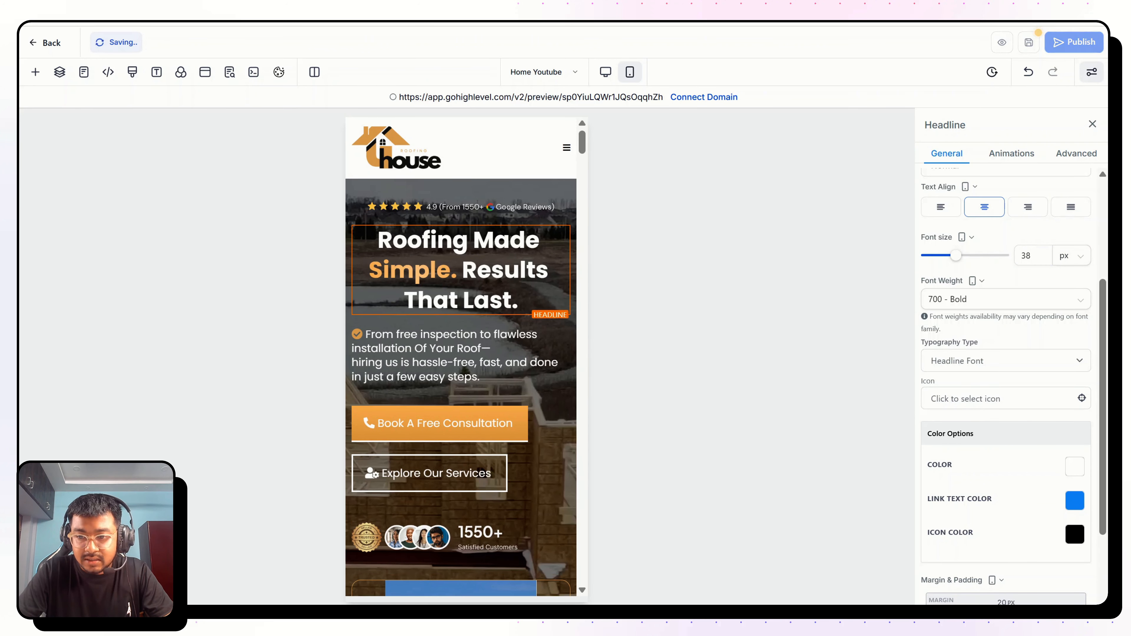
left_click(1029, 256)
key("ctrl+a")
type("42")
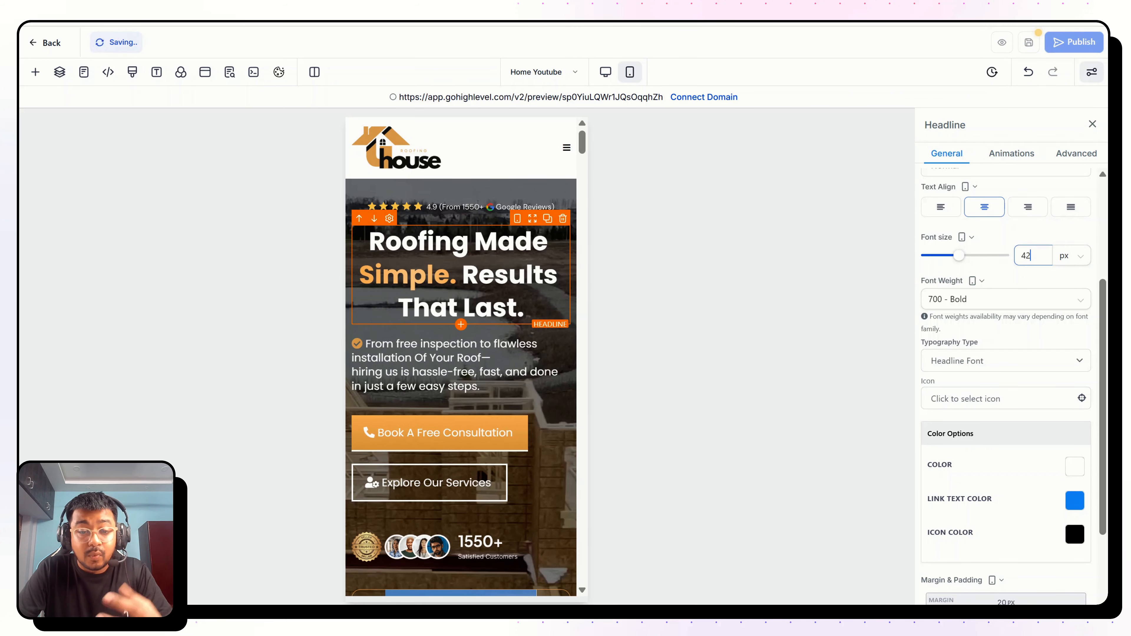
Set the mobile hero section's background video opacity to Heavy Fade
left_click(482, 357)
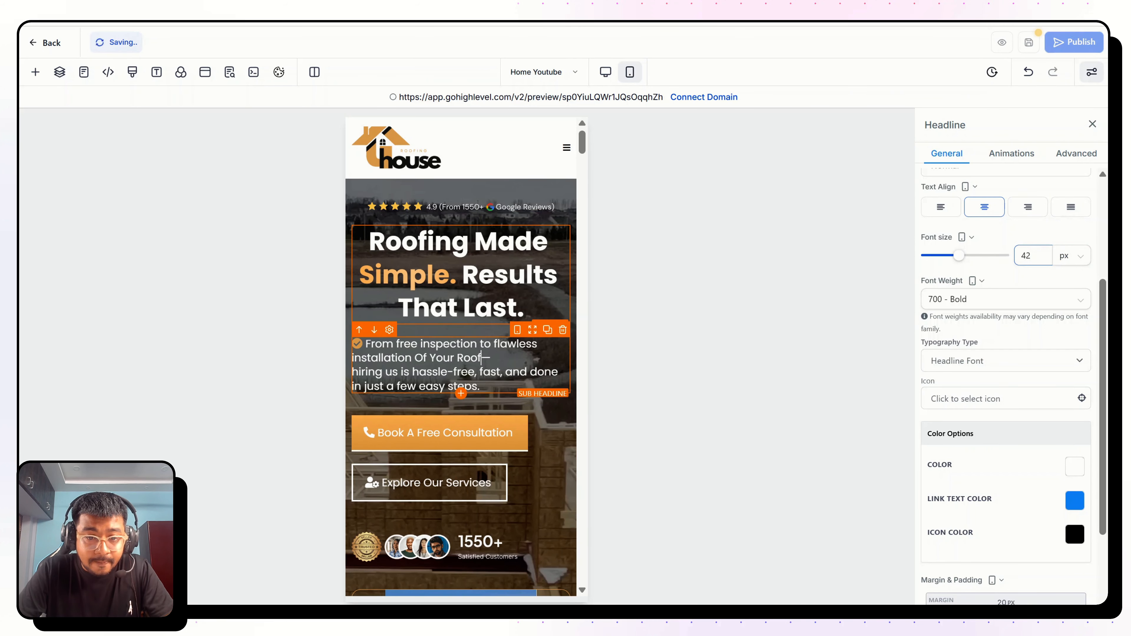
left_click(467, 194)
scroll(474, 192, "down", 5)
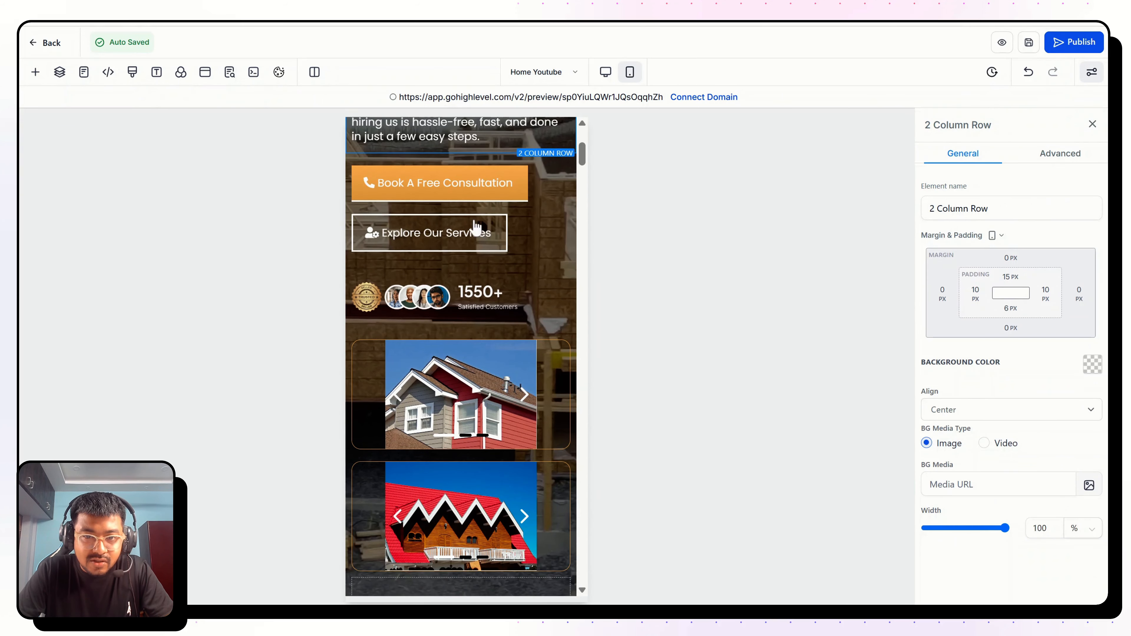
scroll(482, 182, "up", 5)
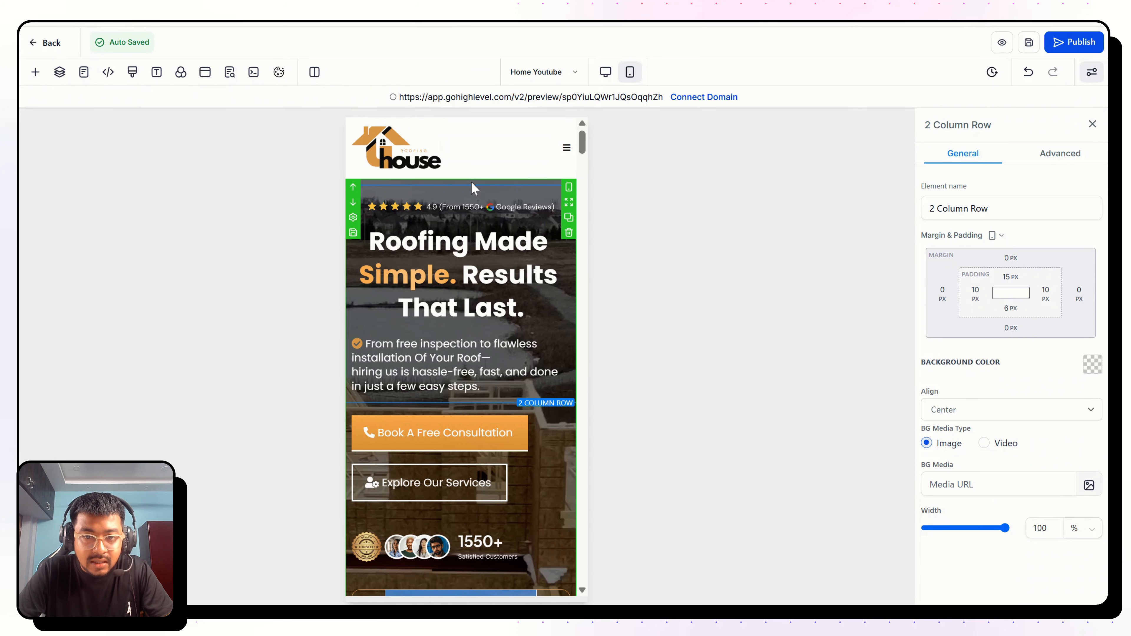
left_click(473, 187)
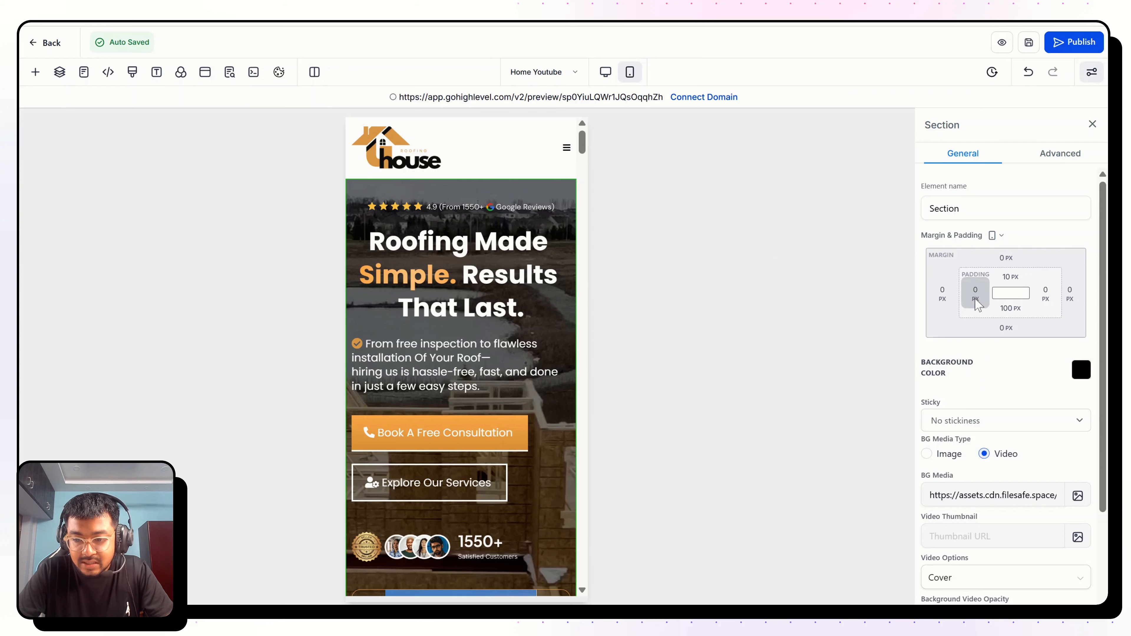
scroll(973, 292, "down", 3)
left_click(1002, 513)
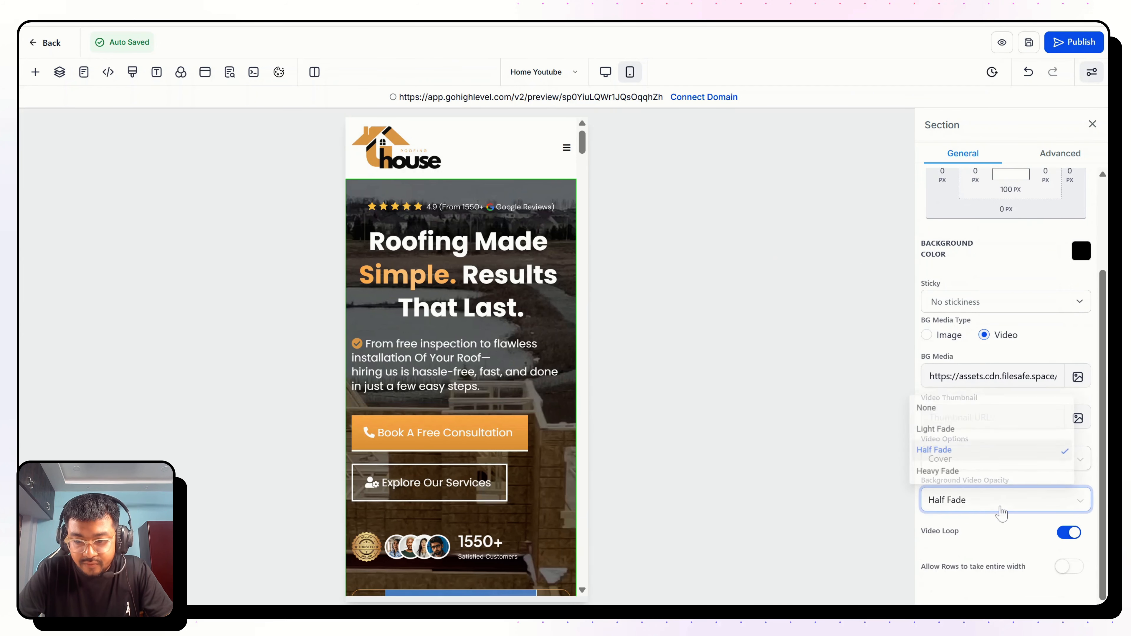
left_click(966, 470)
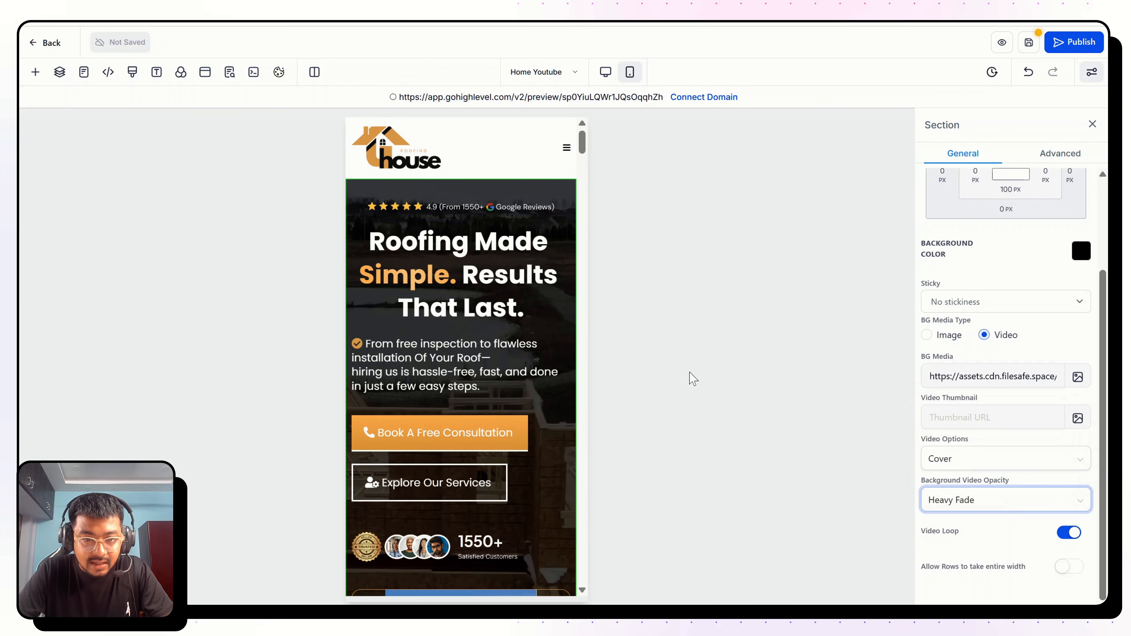
Set the mobile hero sub headline's font size to 16 px
left_click(508, 275)
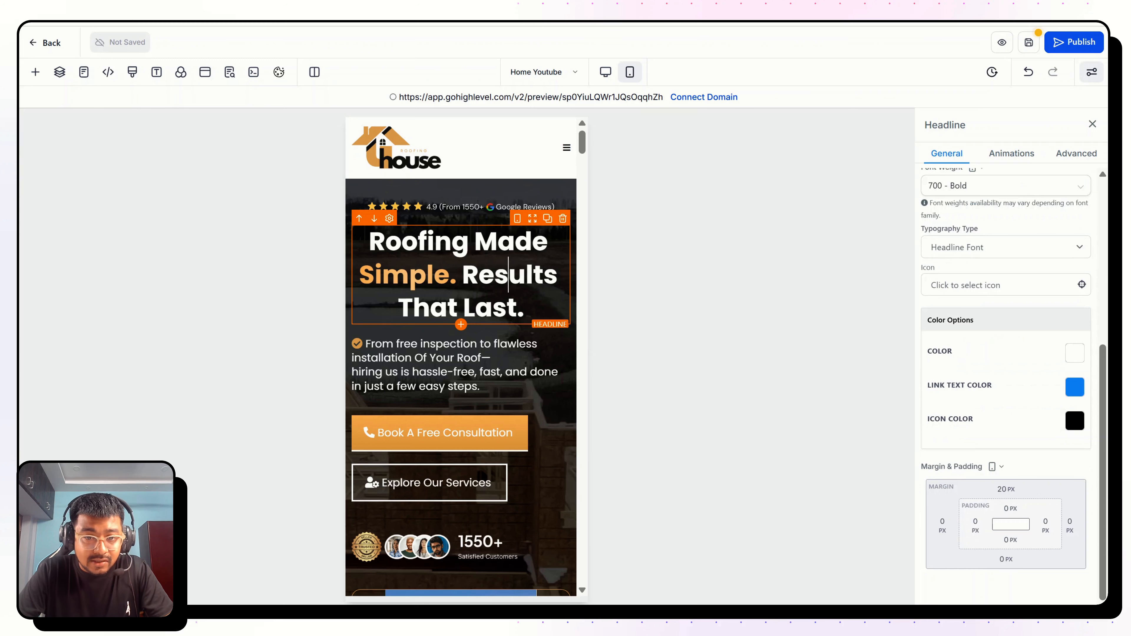
left_click(483, 372)
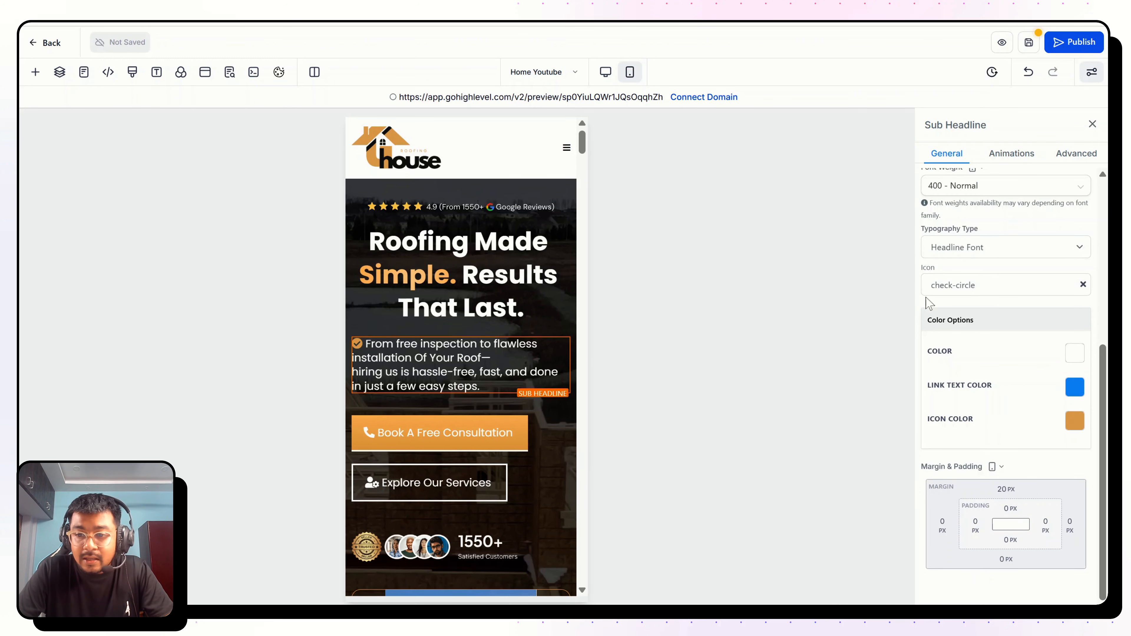
scroll(1017, 260, "up", 6)
left_click(1040, 425)
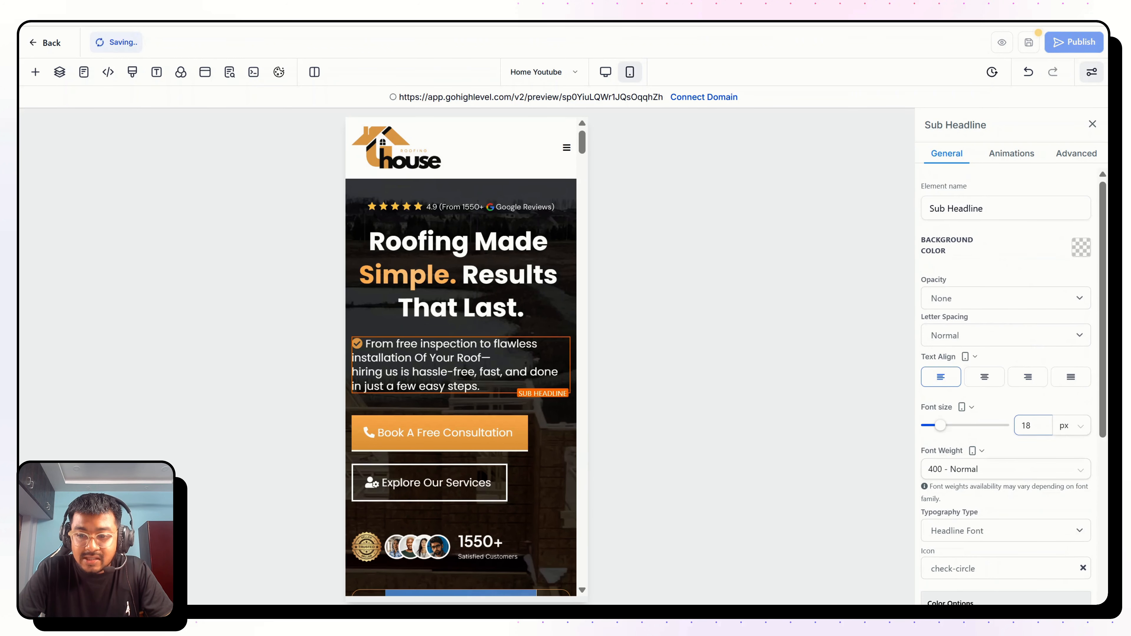
key("ctrl+a")
type("16")
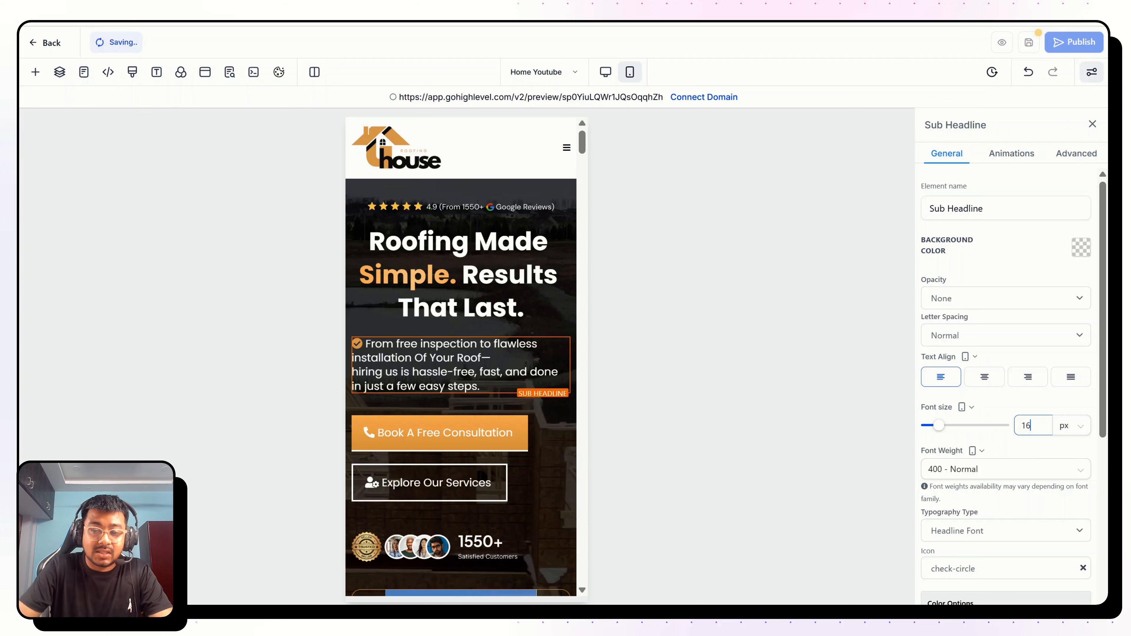
key("ctrl+a")
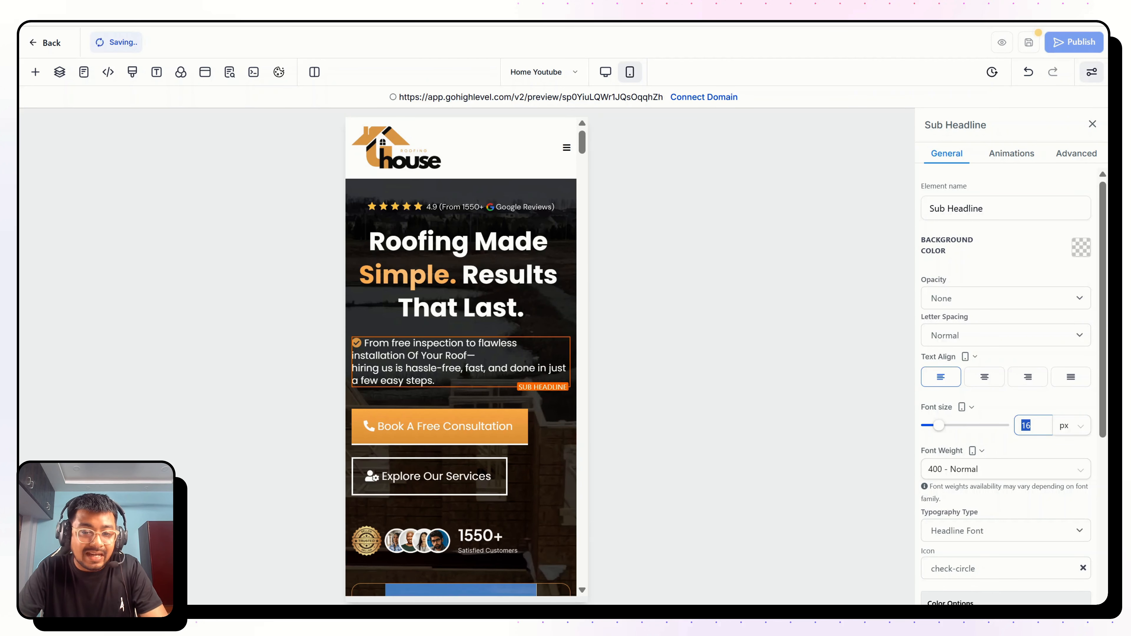
Remove the line break before "hiring us is hassle-free" in the mobile hero sub headline
left_click(353, 369)
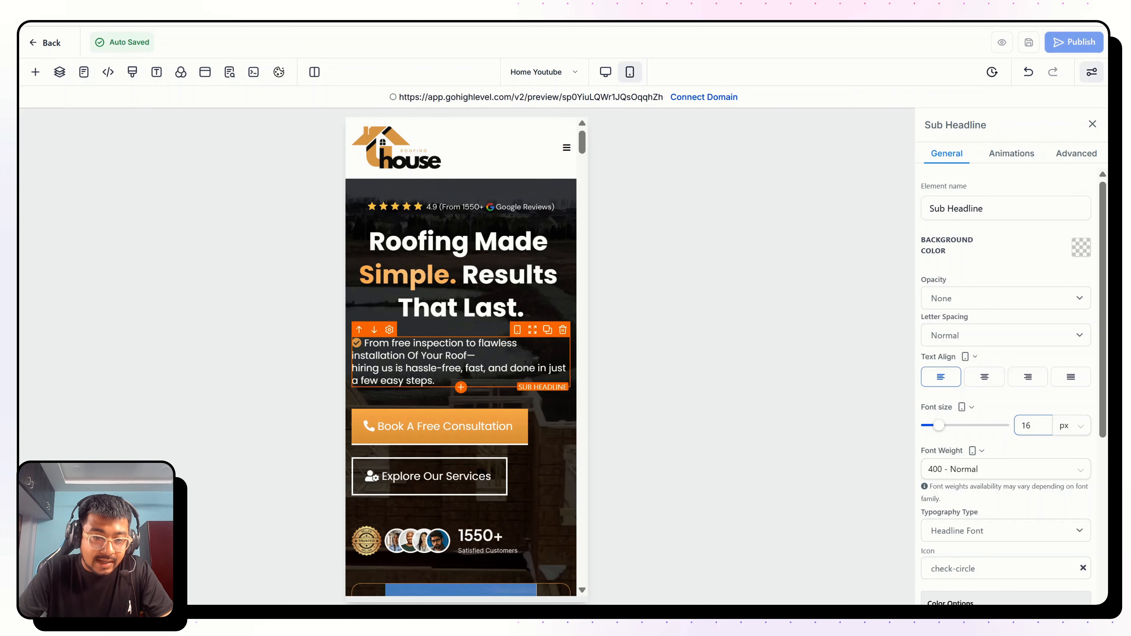
key("BackSpace")
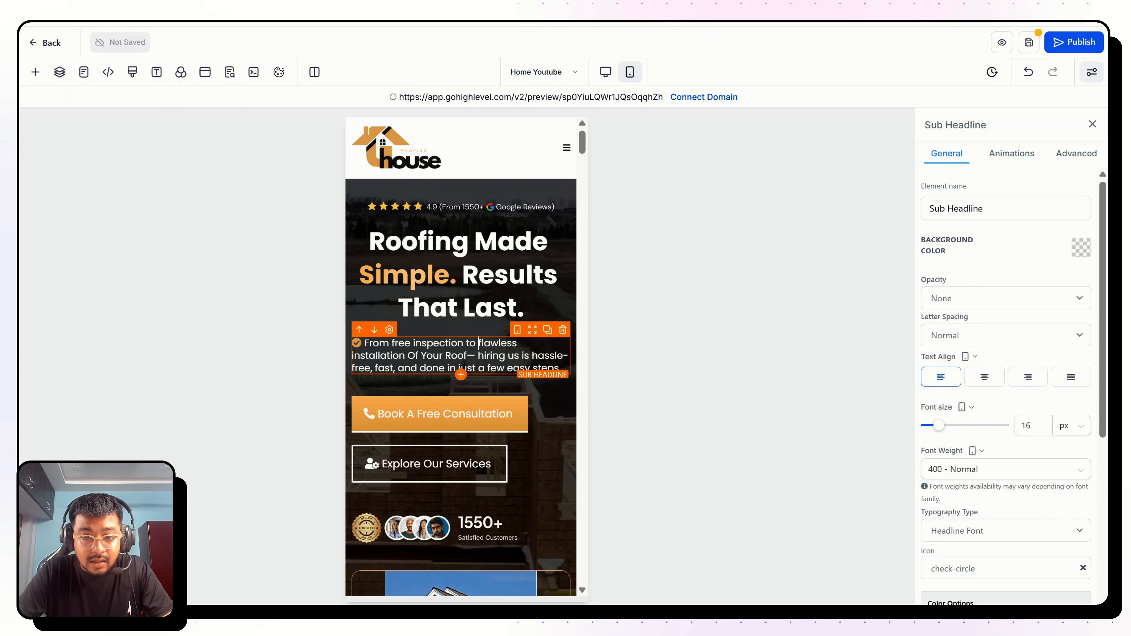
left_click(479, 343)
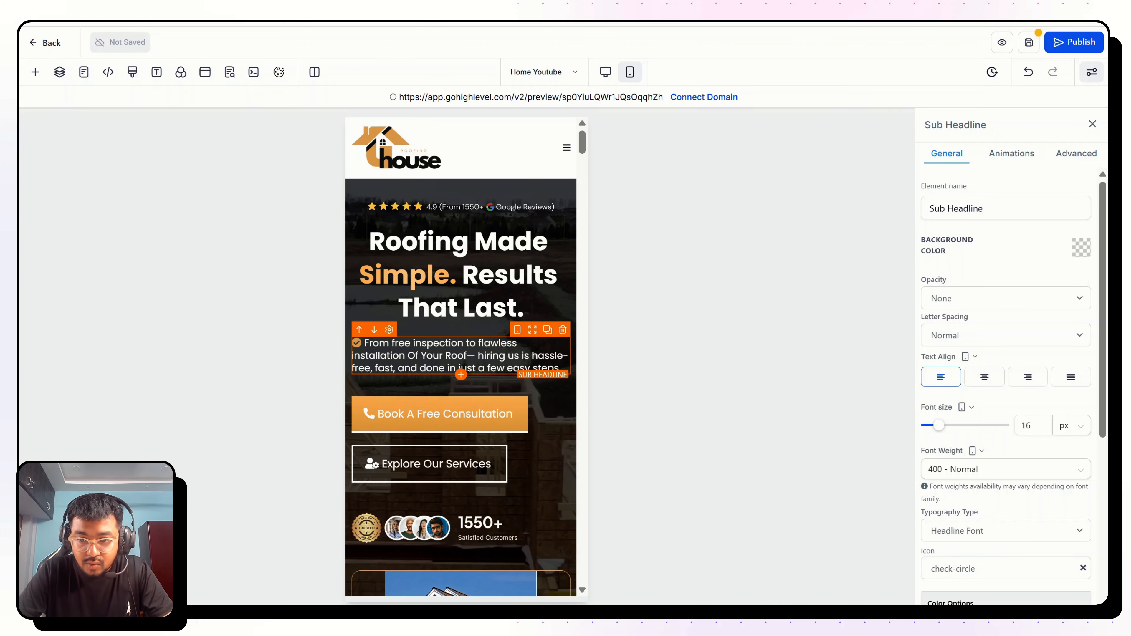
Set the mobile hero sub headline's top margin to 10 px
scroll(1017, 362, "down", 5)
left_click(1008, 490)
left_click(1075, 545)
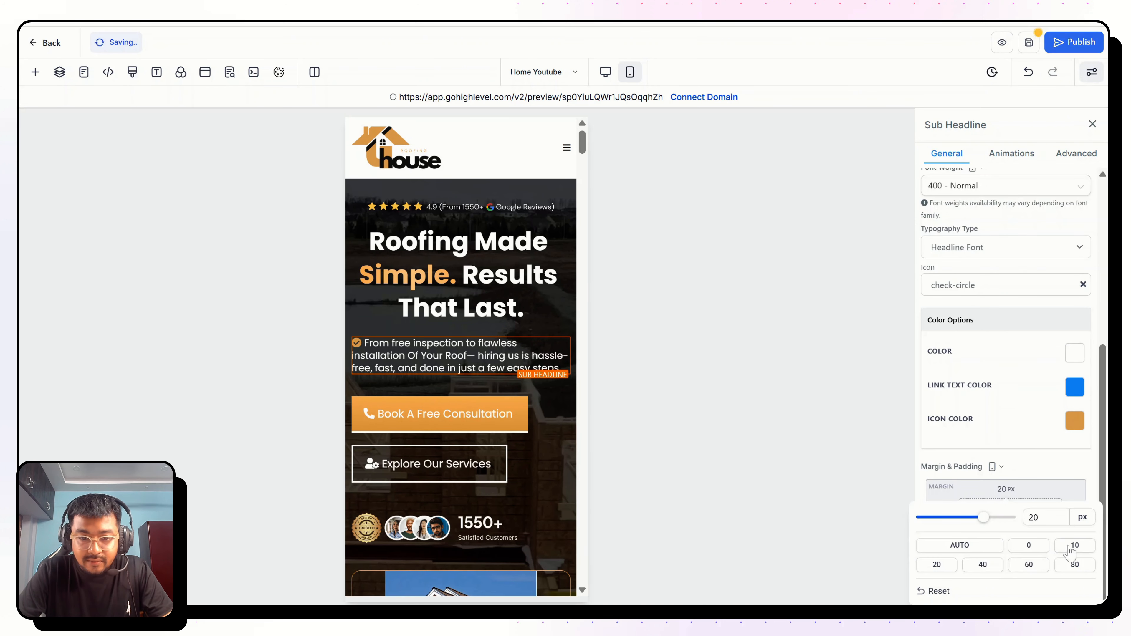
Center the "Book A Free Consultation" button in the mobile hero and set its font size to 15 px
left_click(471, 401)
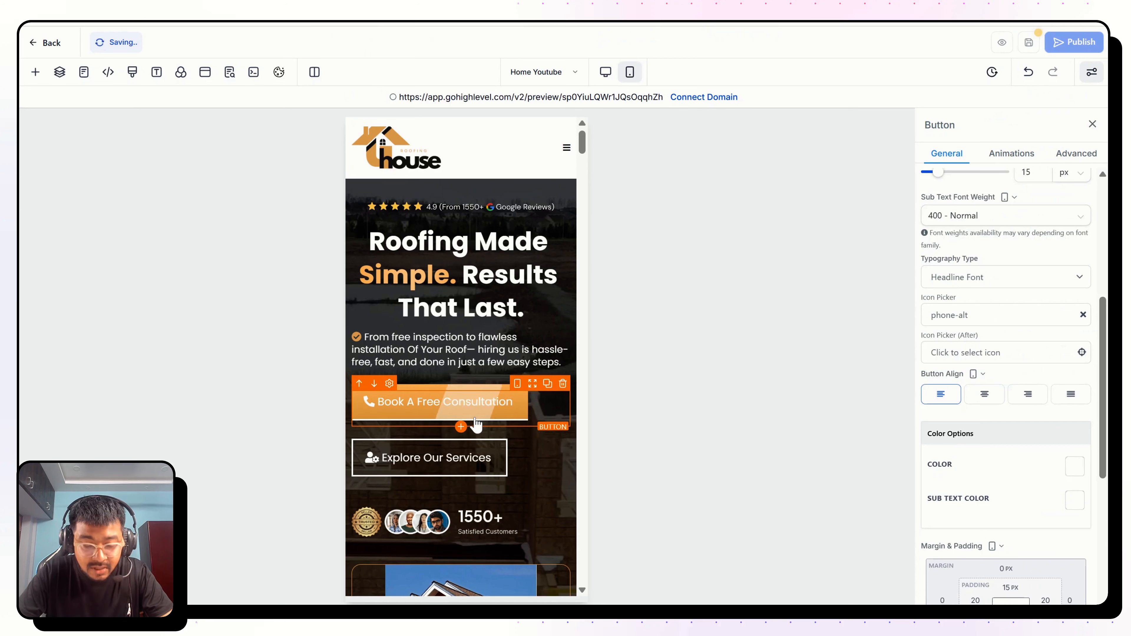
scroll(1002, 312, "up", 5)
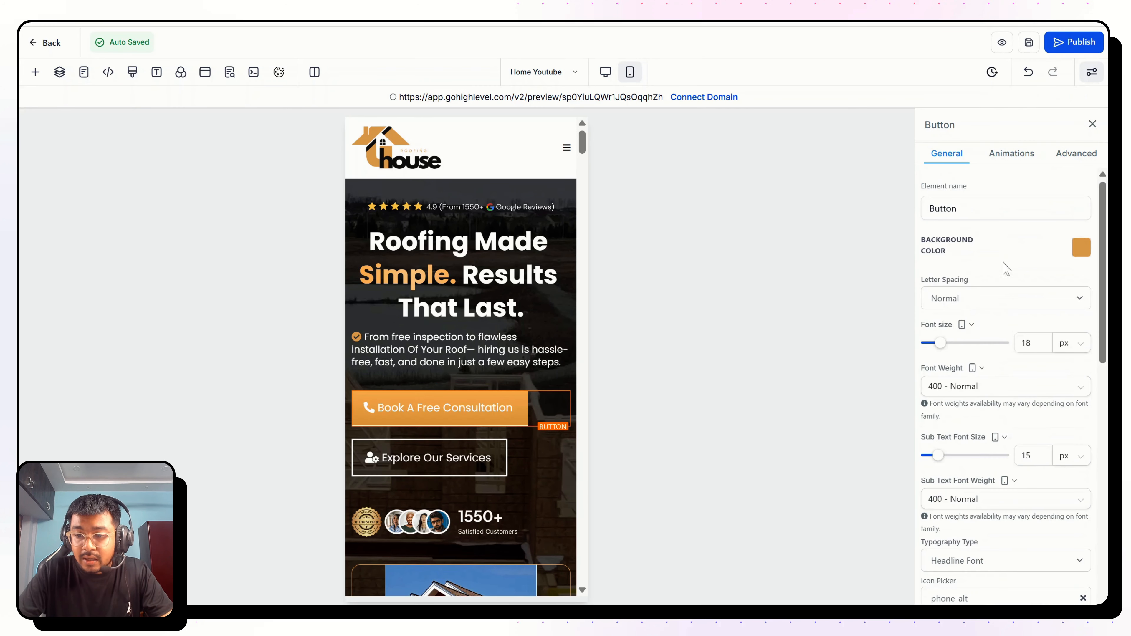
scroll(967, 186, "down", 8)
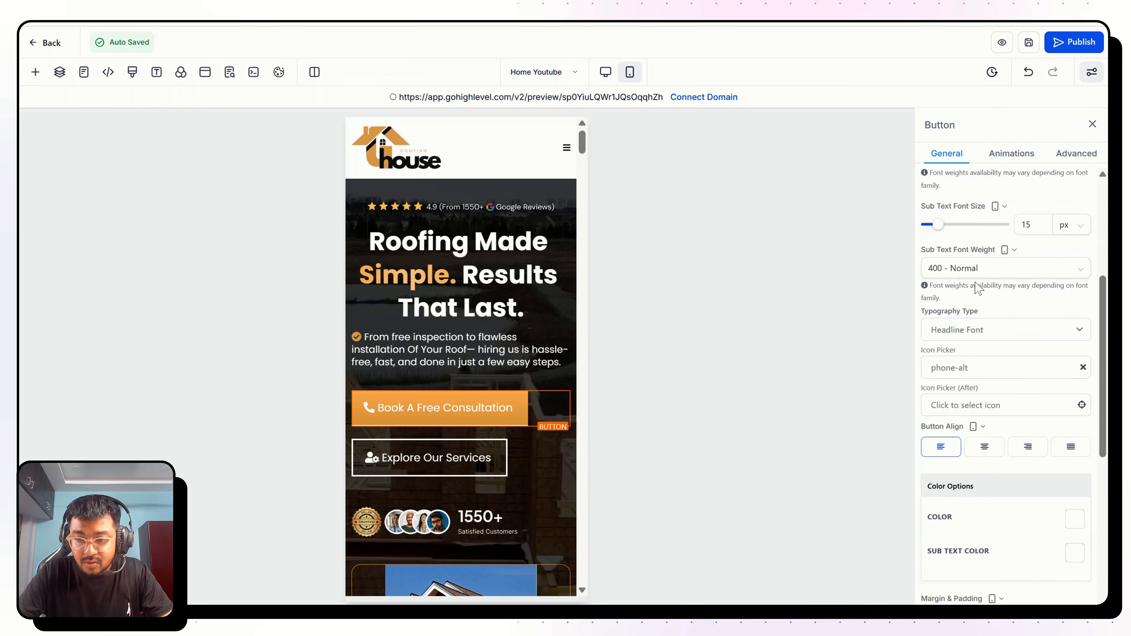
left_click(985, 327)
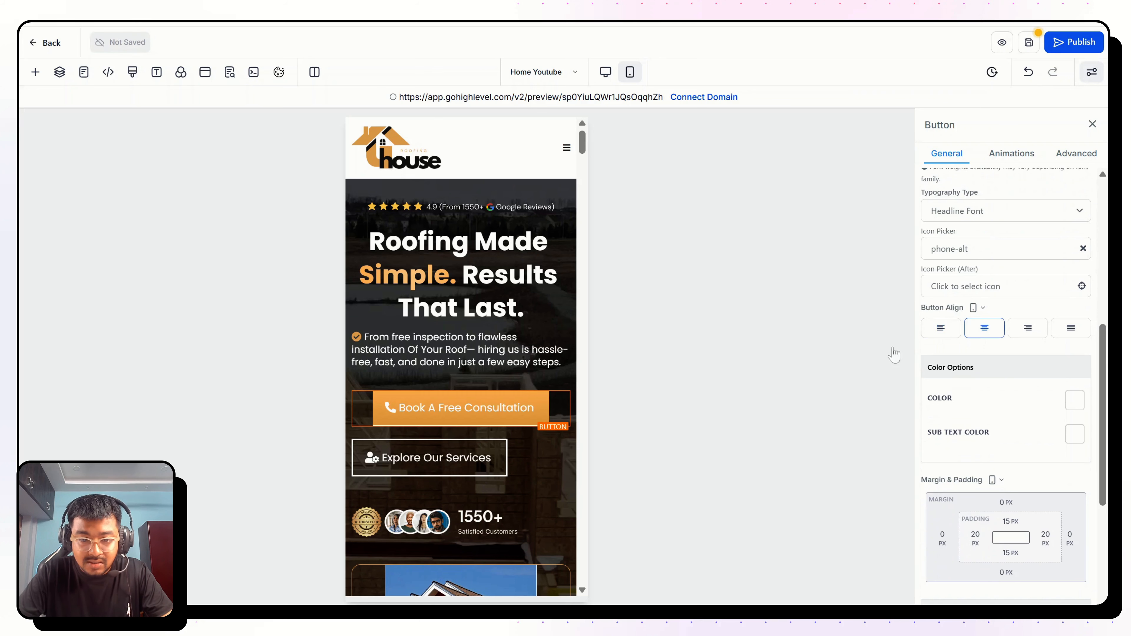
scroll(992, 424, "down", 2)
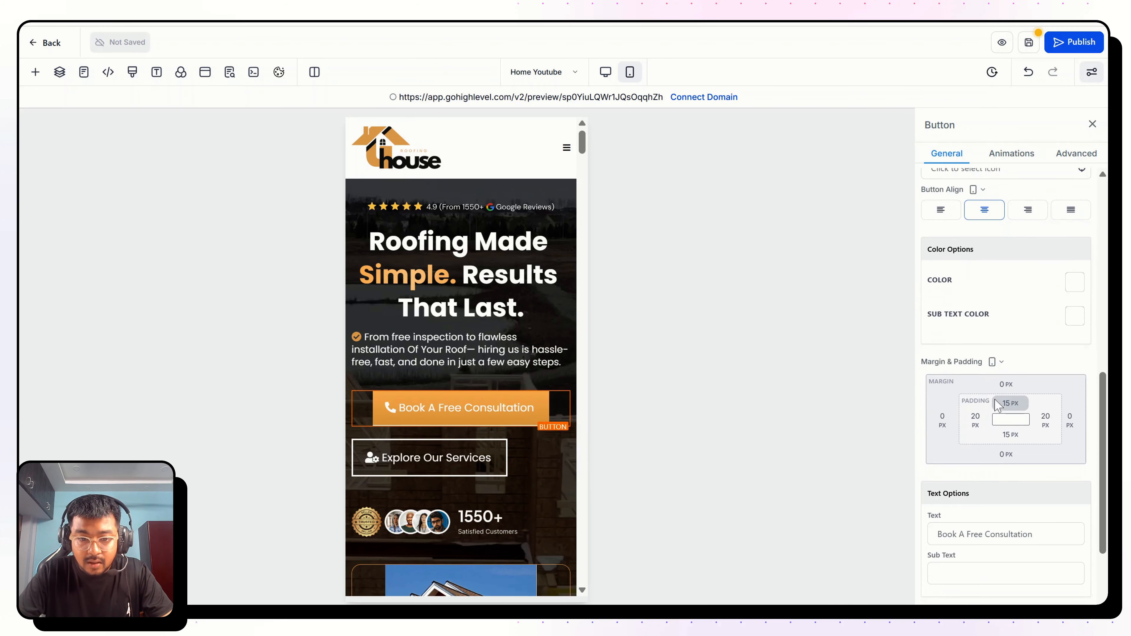
scroll(994, 399, "up", 8)
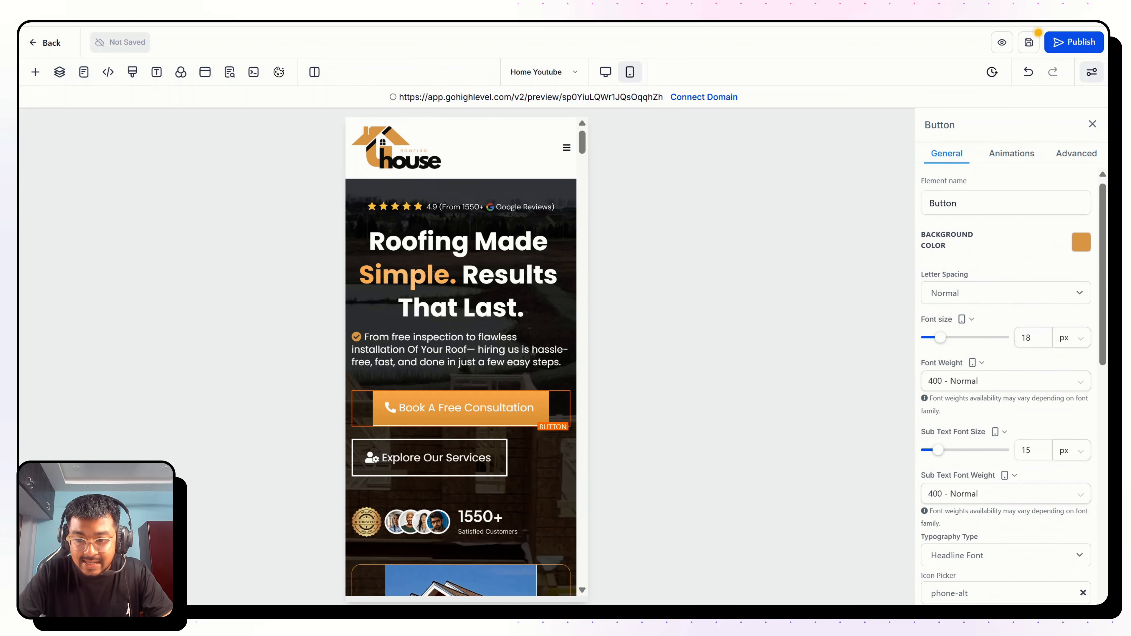
double_click(1026, 338)
type("15")
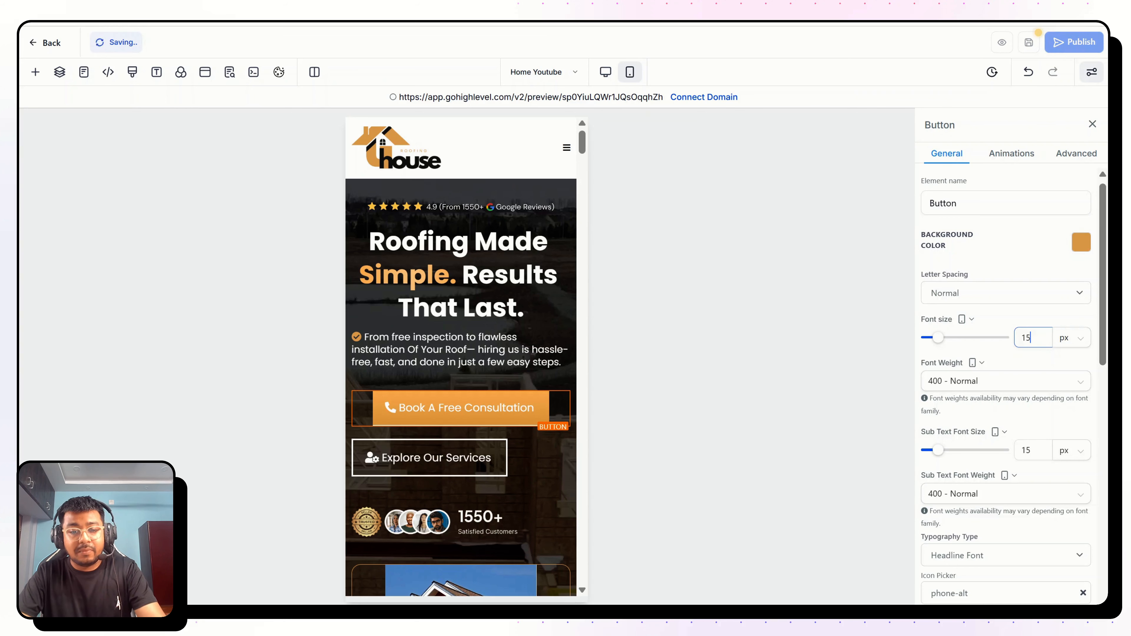
key("ctrl+a")
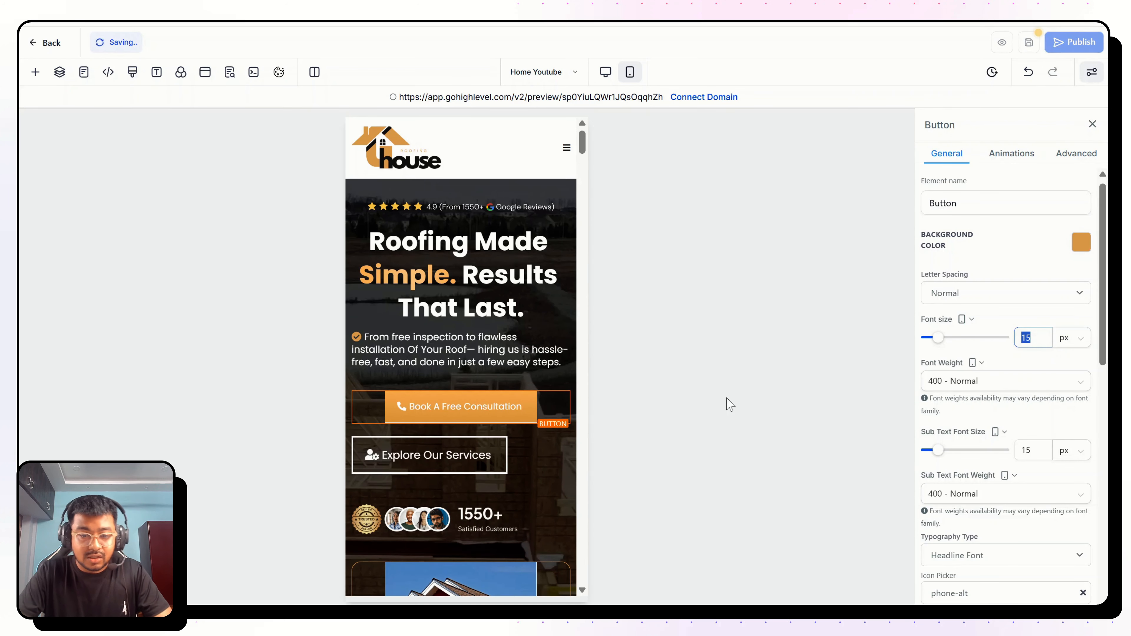
Set the "Explore Our Services" button's mobile font size to 15 px and center-align the button
left_click(459, 464)
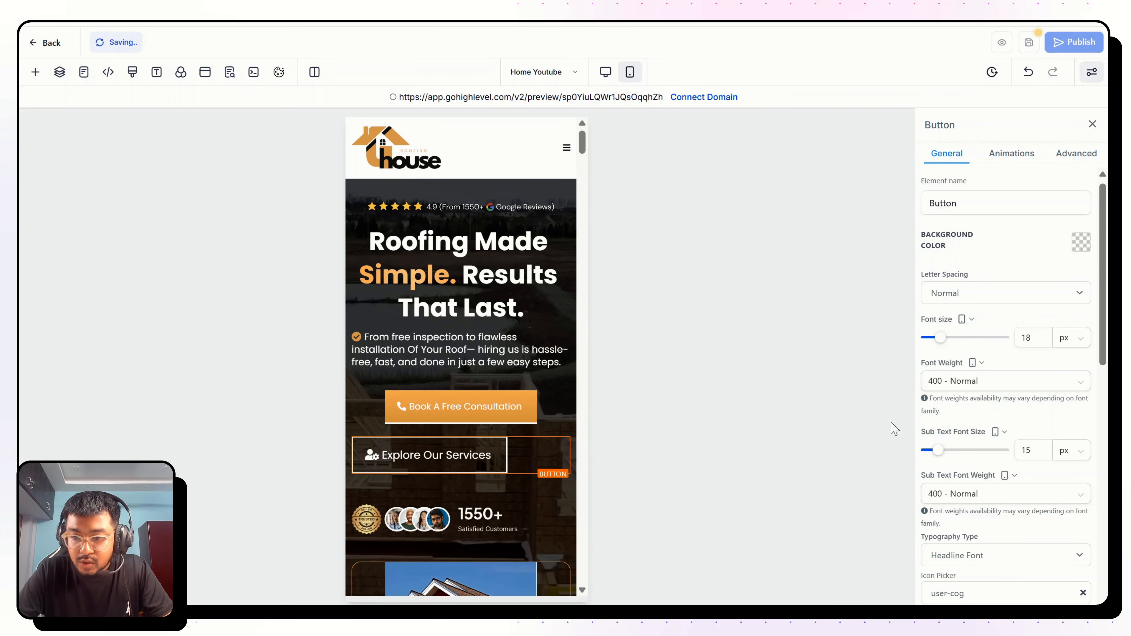
left_click(1032, 338)
key("ctrl+a")
type("15")
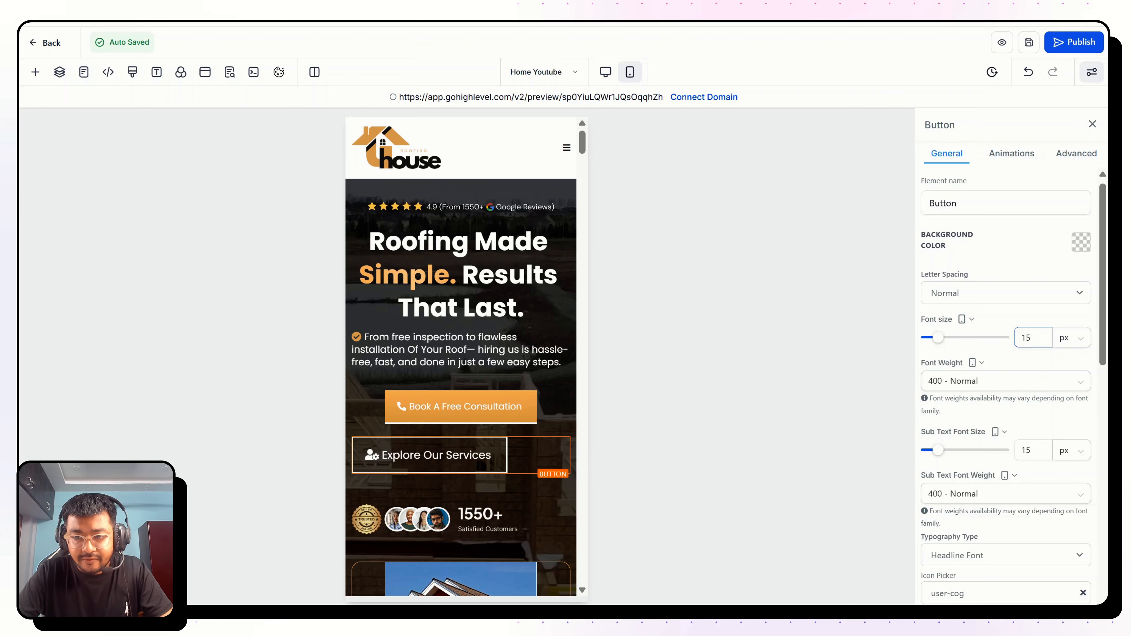
scroll(1002, 312, "down", 12)
scroll(1003, 312, "up", 5)
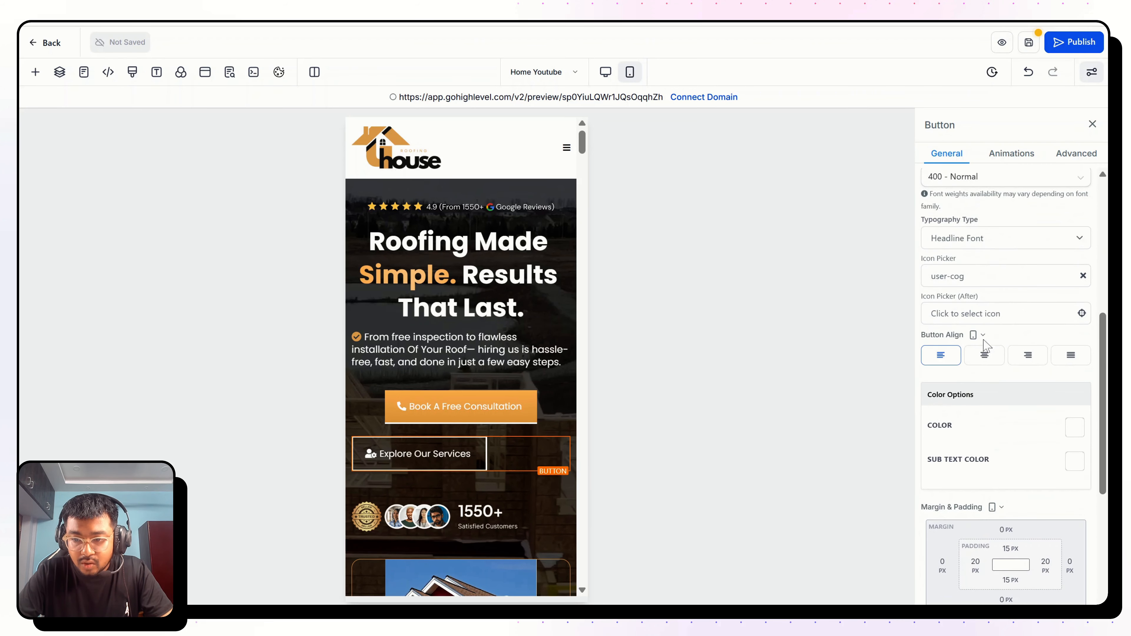
left_click(985, 359)
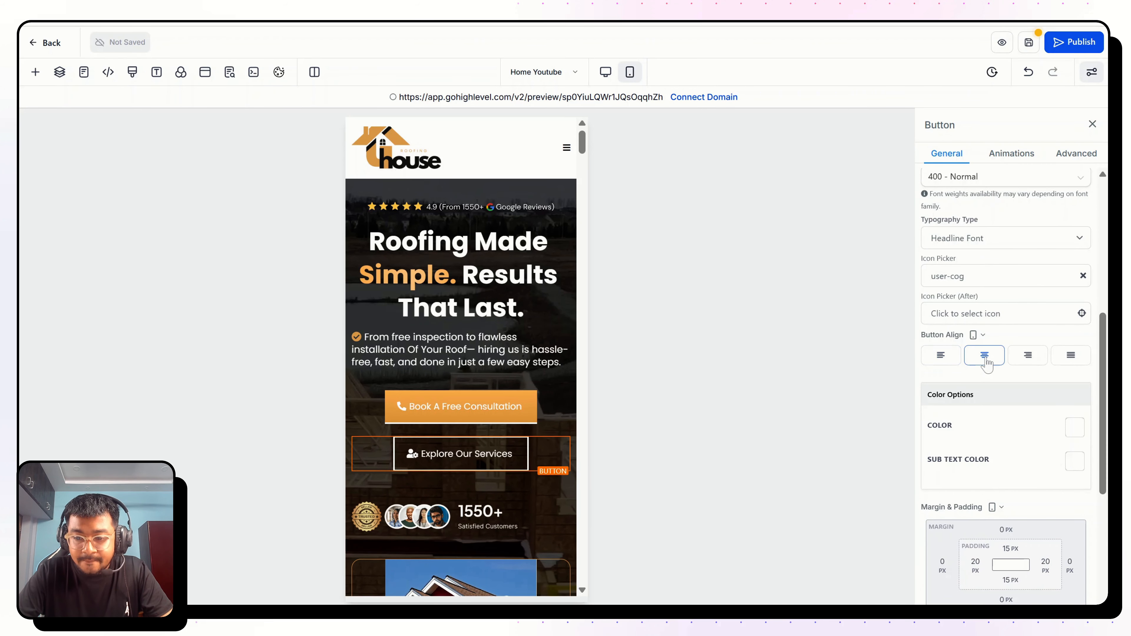
Try 40 px left and right padding on the "Explore Our Services" button
scroll(986, 361, "down", 3)
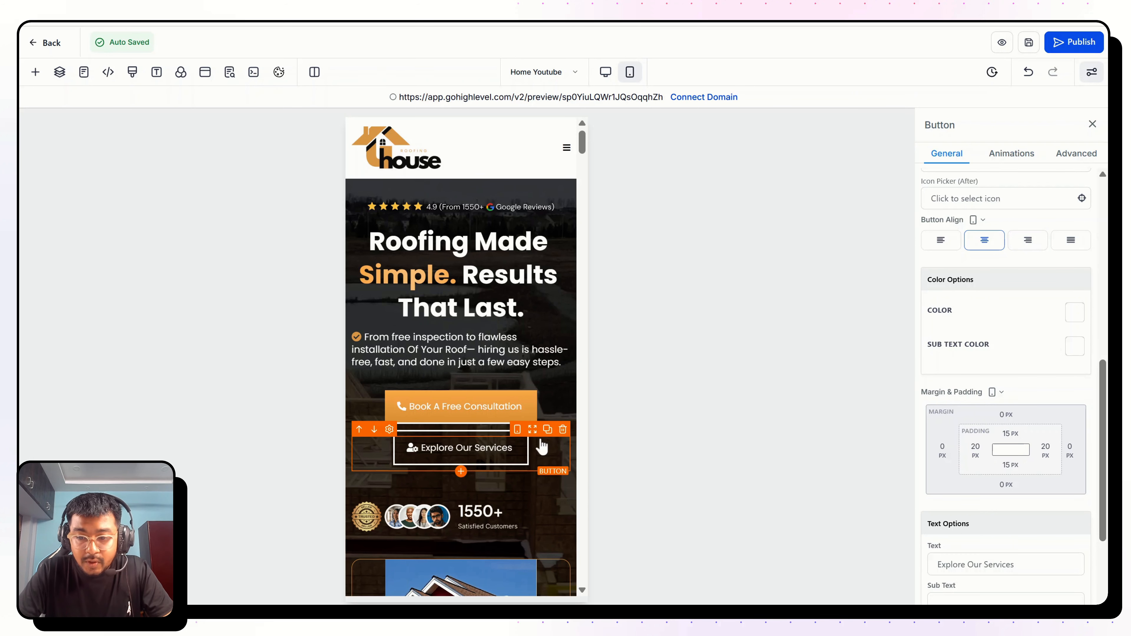
left_click(978, 450)
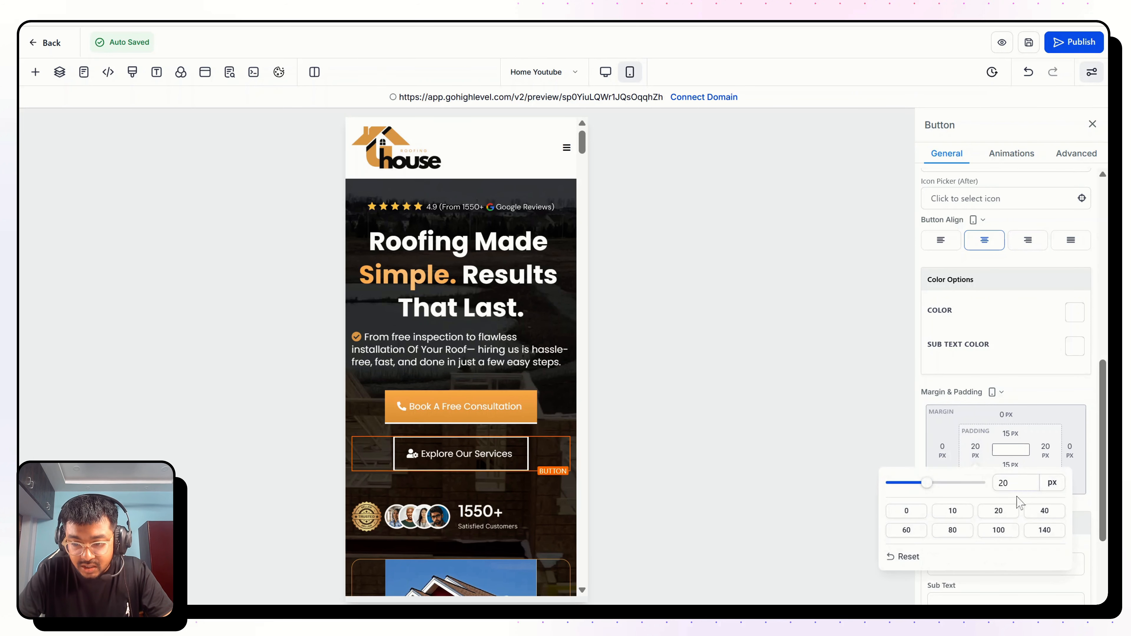
left_click(1036, 517)
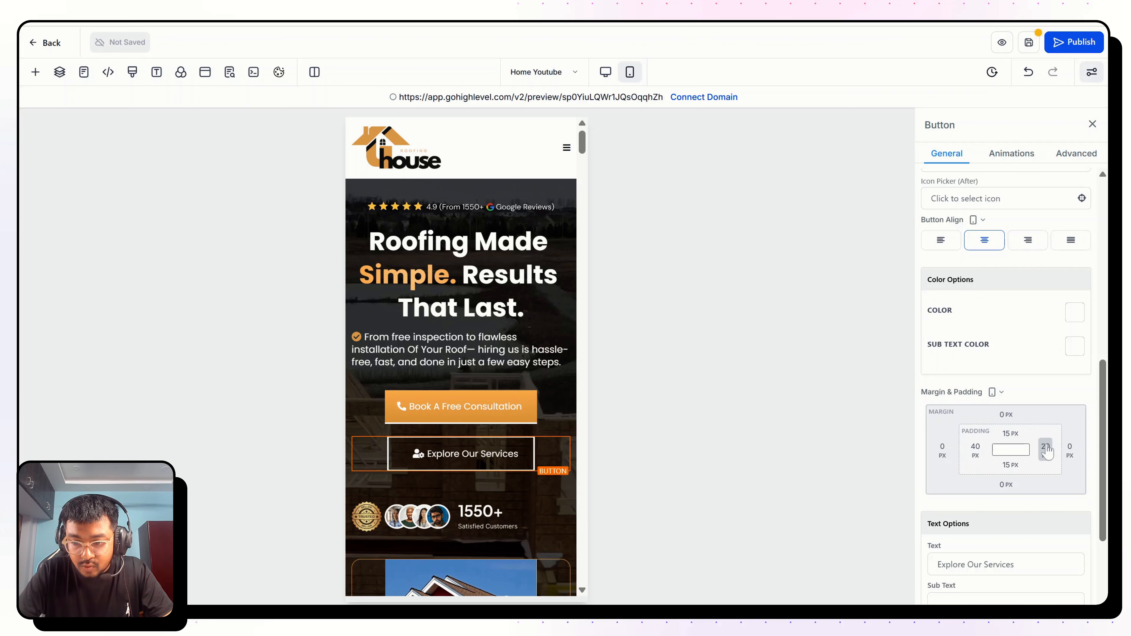
left_click(1044, 451)
left_click(1034, 512)
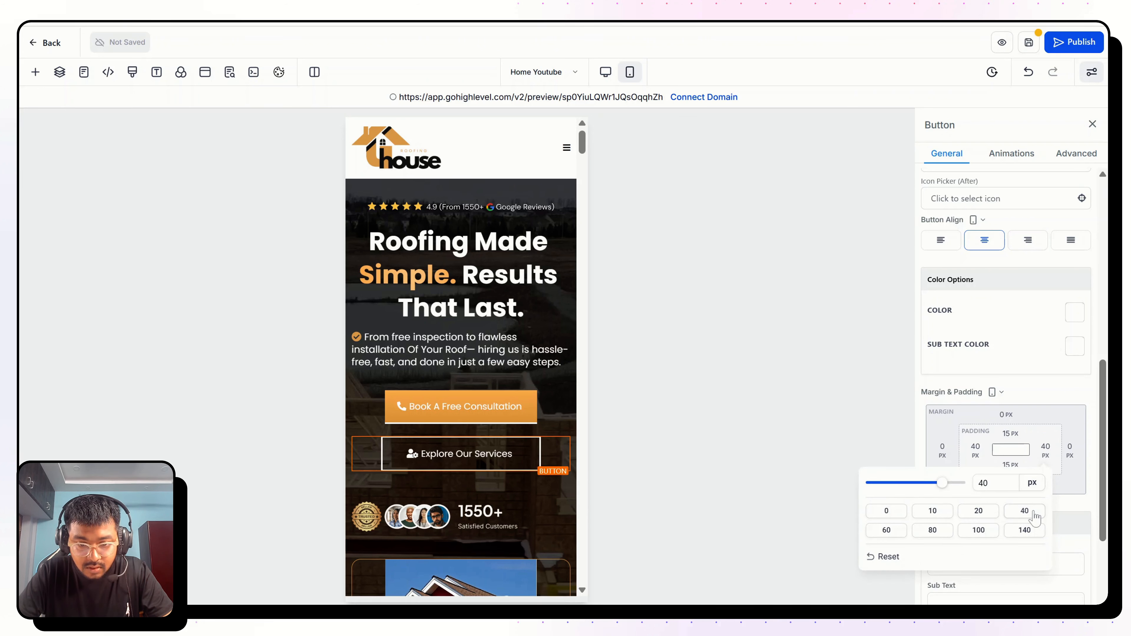
Set the "Explore Our Services" button's left and right mobile padding to 35 px each
left_click(977, 451)
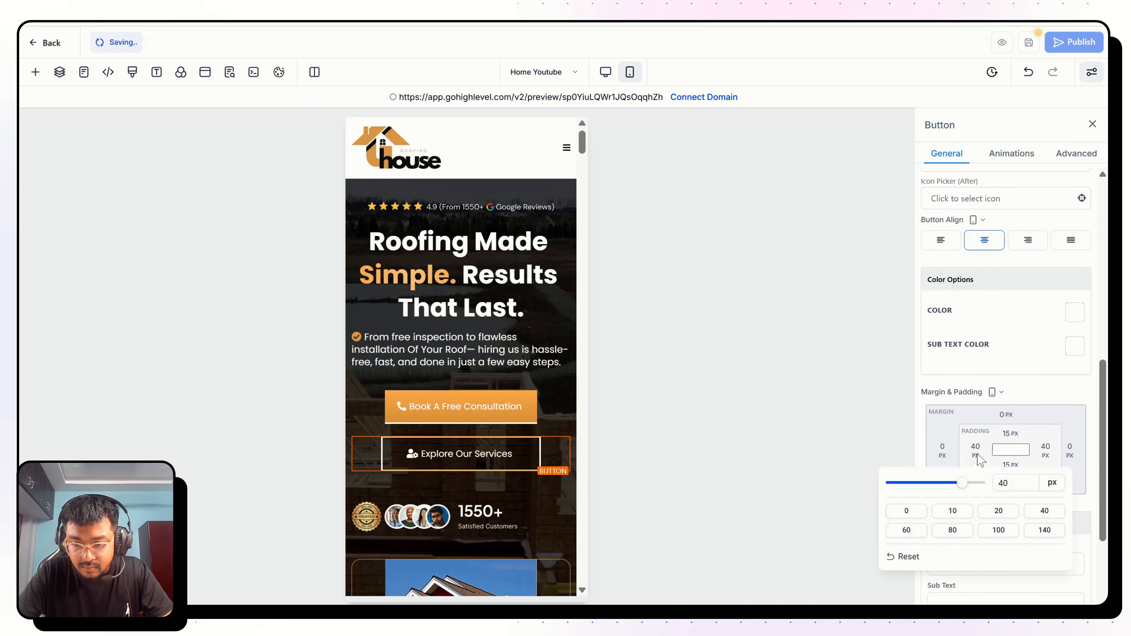
double_click(1016, 482)
type("3")
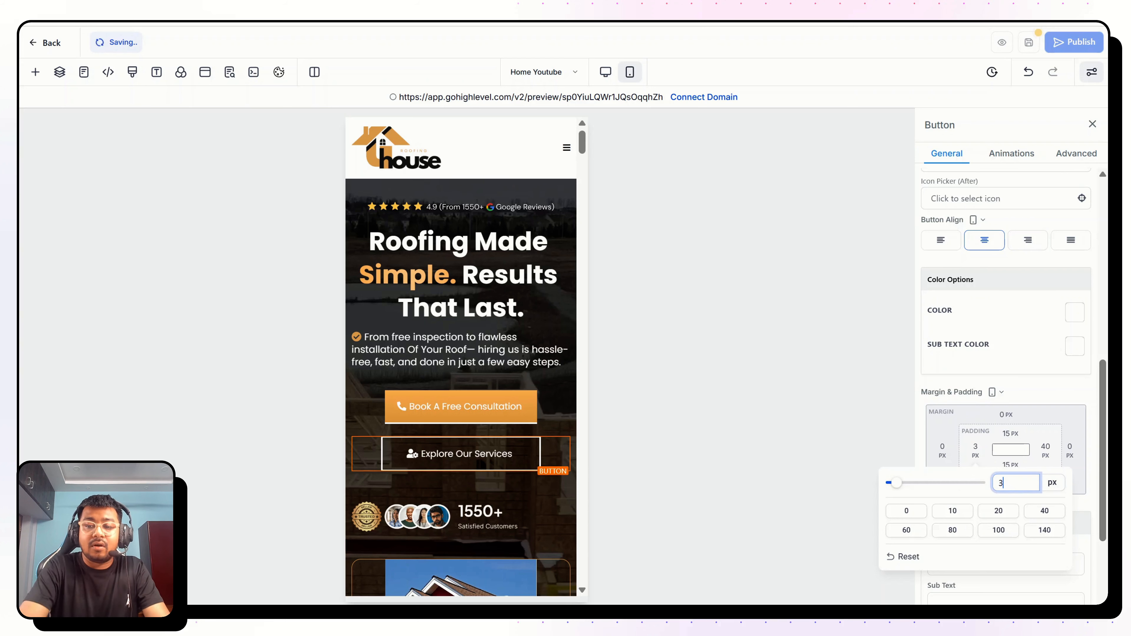
type("5")
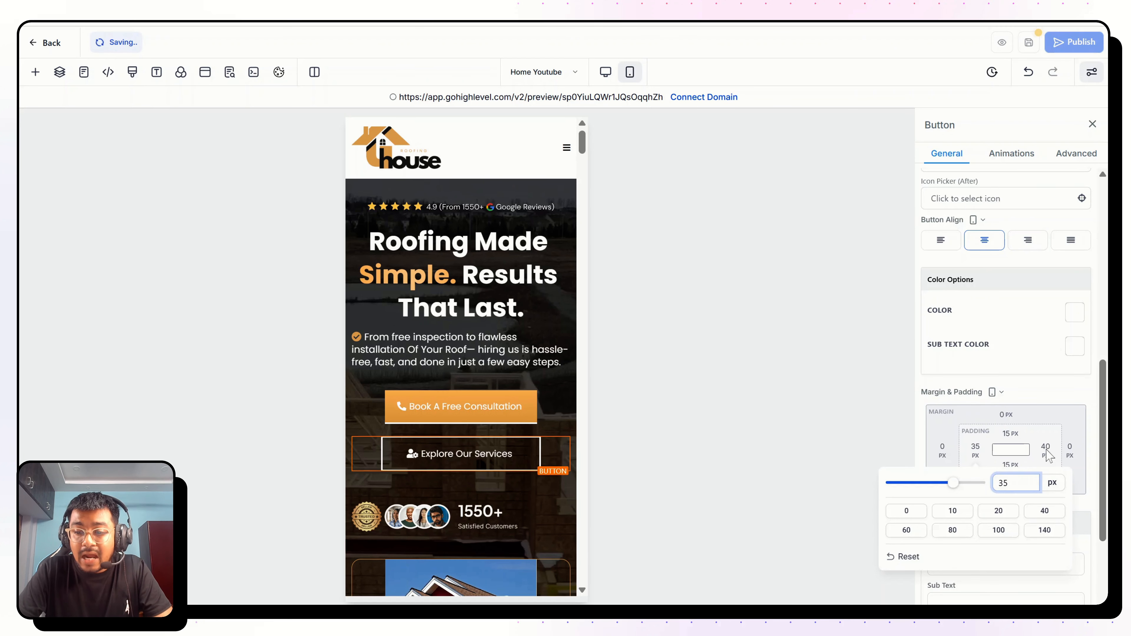
left_click(1047, 450)
double_click(996, 483)
type("35")
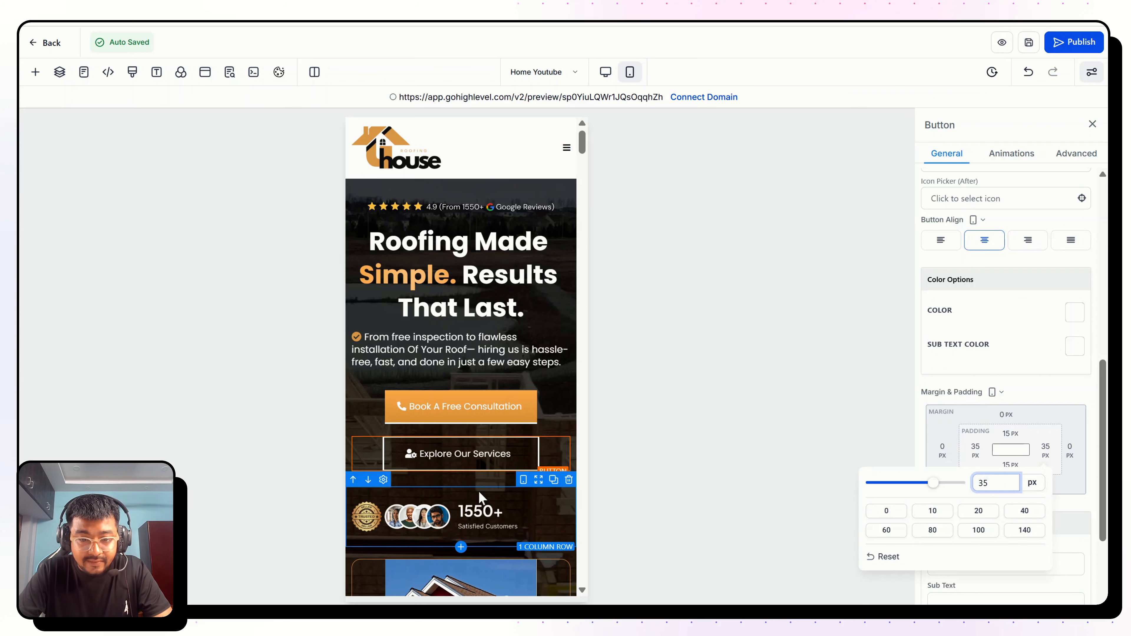
Center-align the "1550+ Satisfied Customers" image in the mobile hero
left_click(473, 482)
left_click(470, 446)
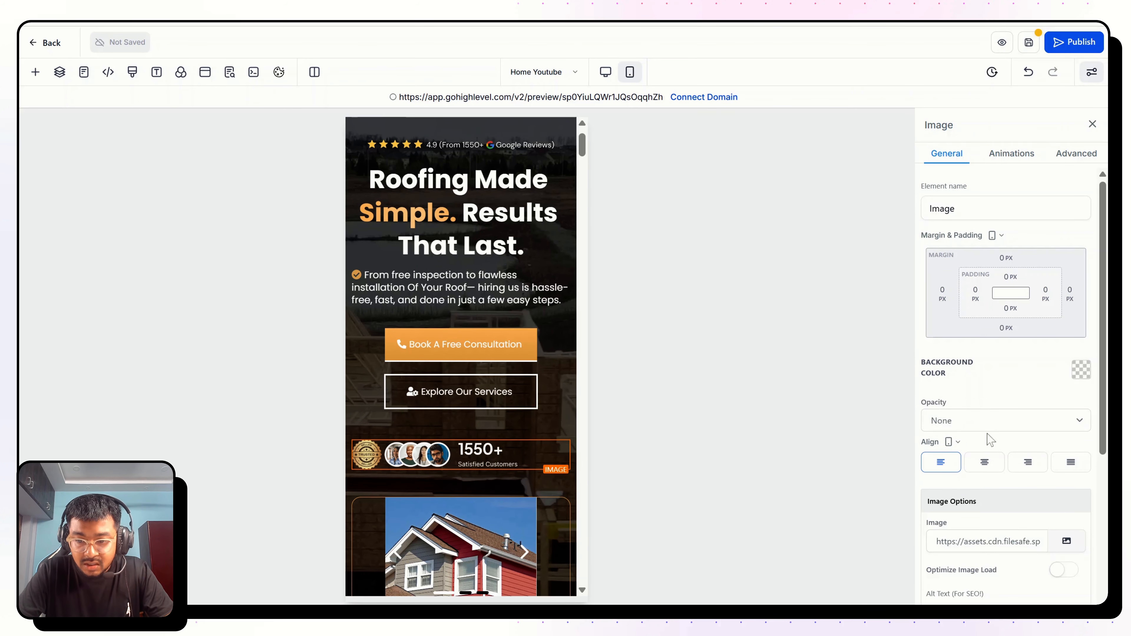
left_click(986, 464)
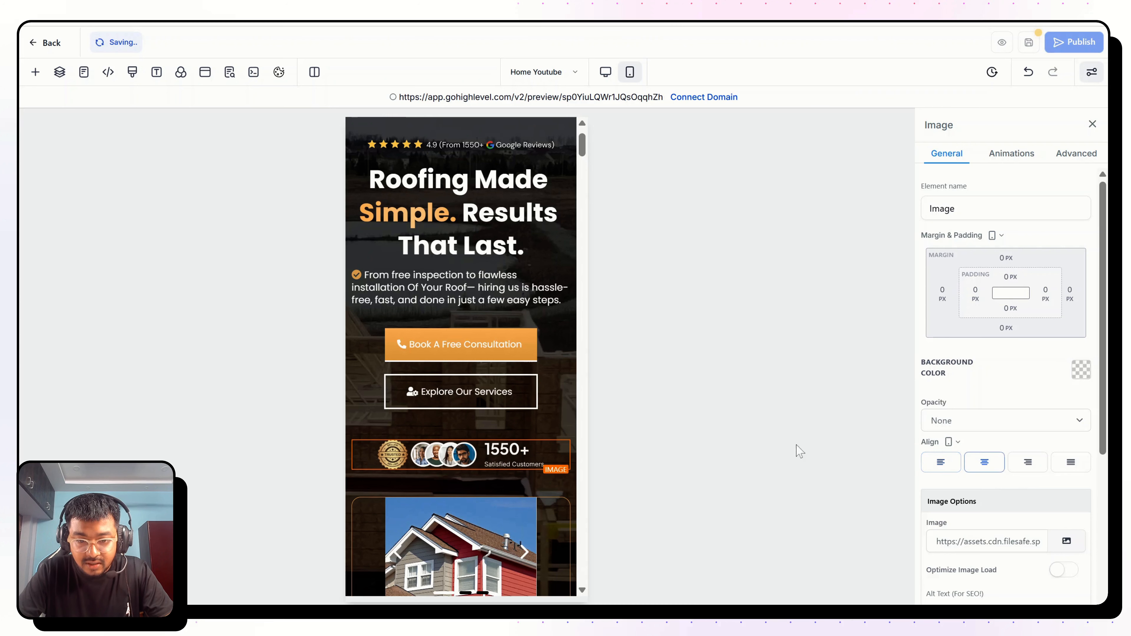
Reduce the top mobile padding of the one-column row holding the satisfied-customers image to 3 px
left_click(485, 429)
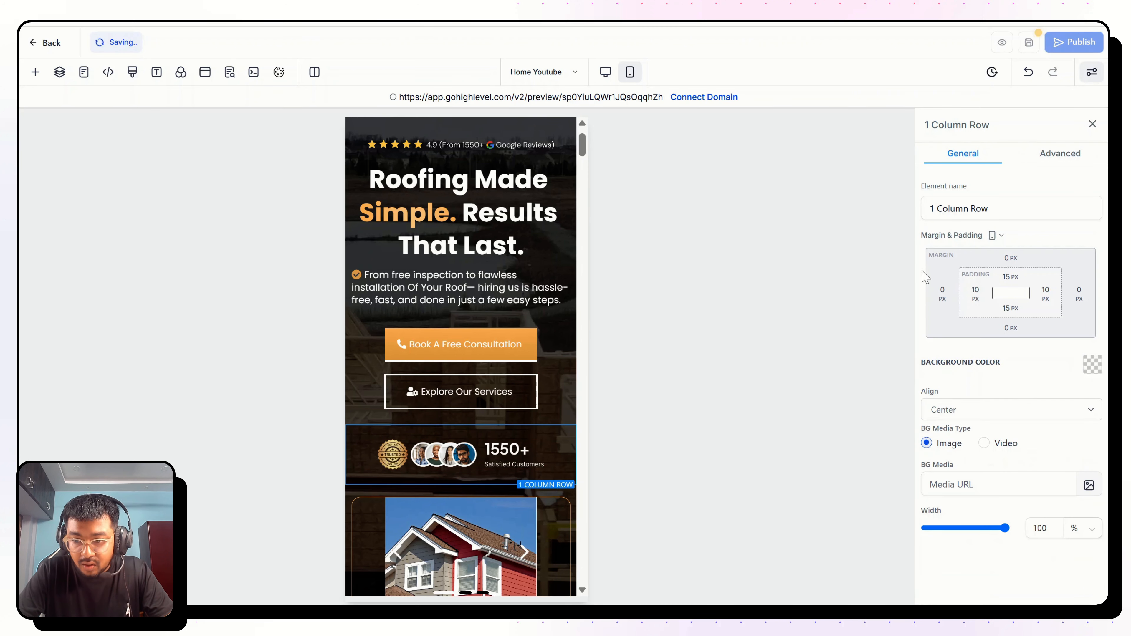
left_click(1011, 277)
left_click_drag(940, 312, 931, 306)
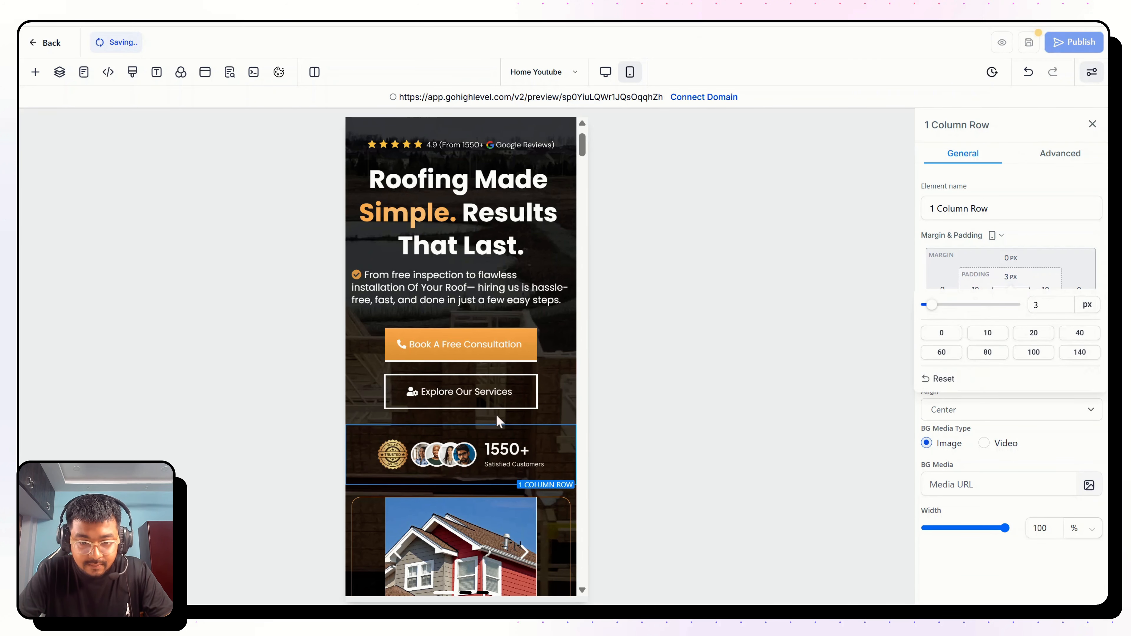
Reduce the bottom mobile padding of the two-column button row to 6 px
left_click(485, 423)
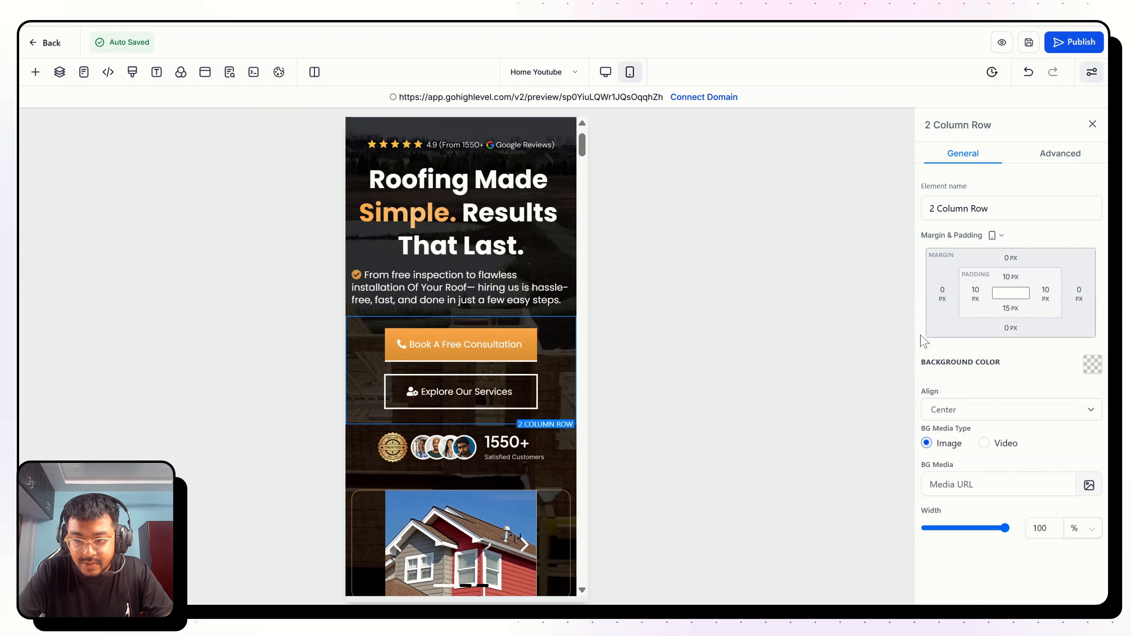
left_click(1011, 308)
left_click_drag(952, 345, 937, 343)
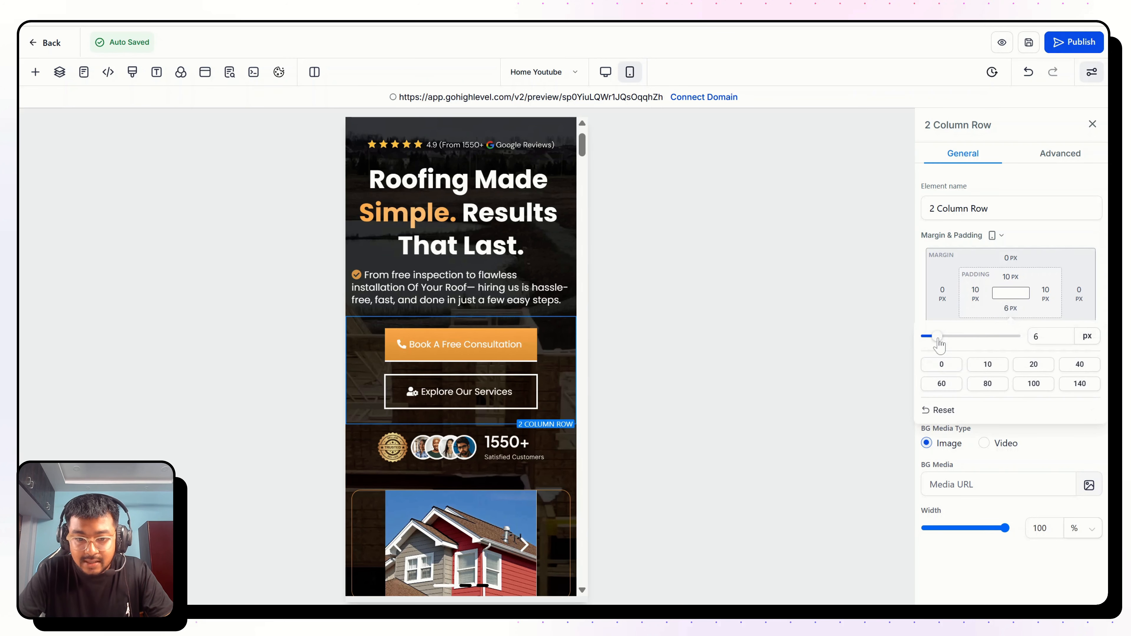
Set the mobile height of the "1550+ Satisfied Customers" image to 45 px
scroll(459, 368, "down", 2)
left_click(458, 369)
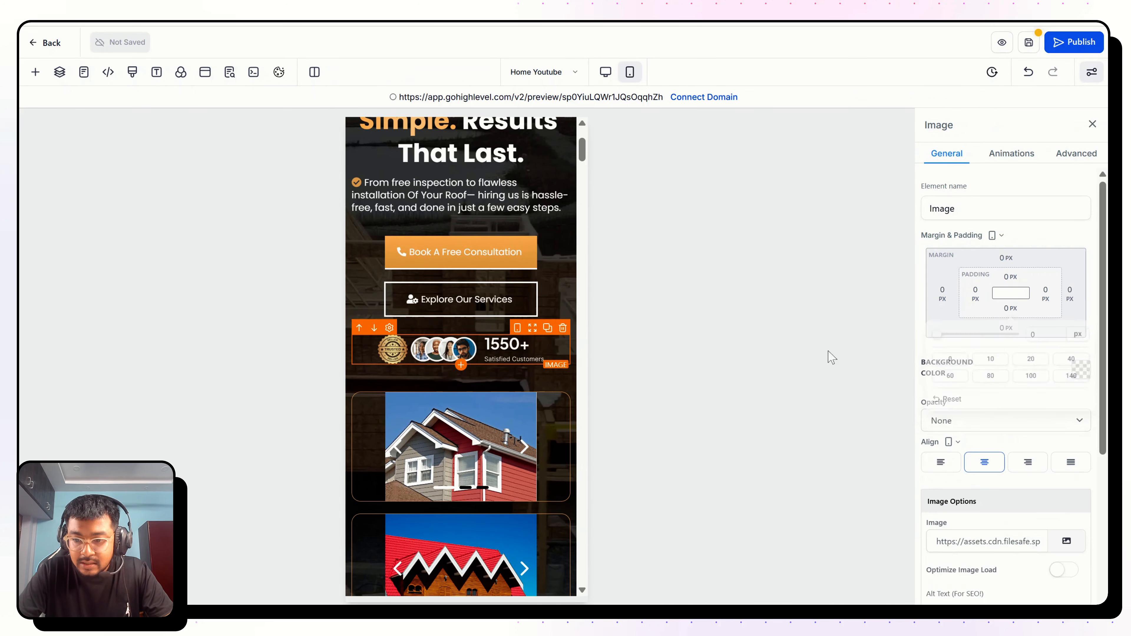
scroll(1003, 465, "down", 5)
left_click(962, 466)
type("50")
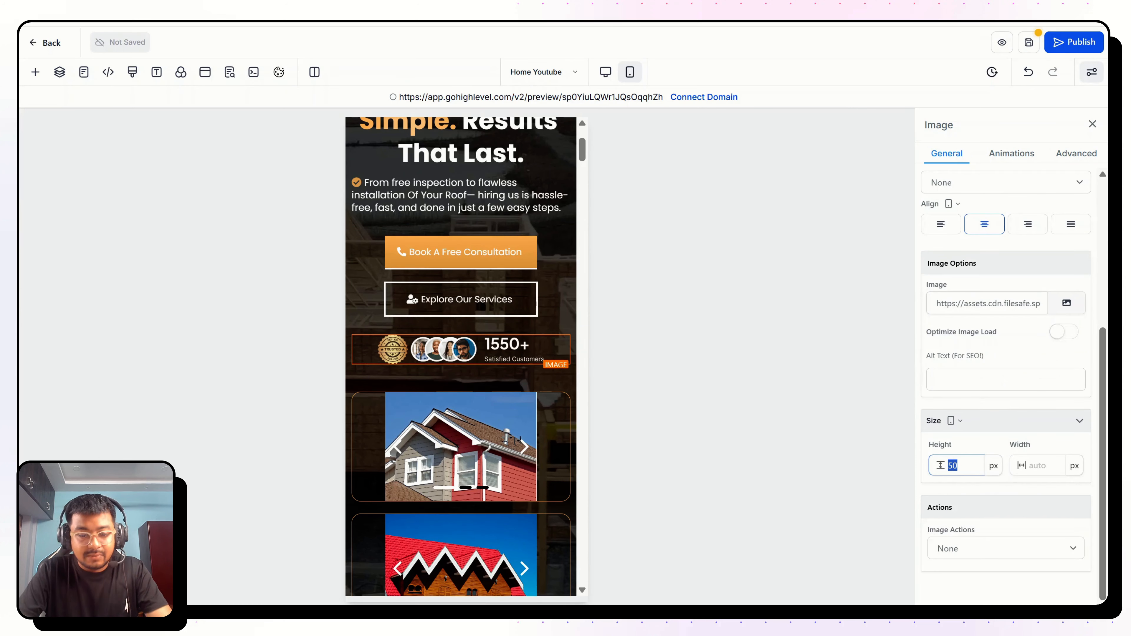
type("4")
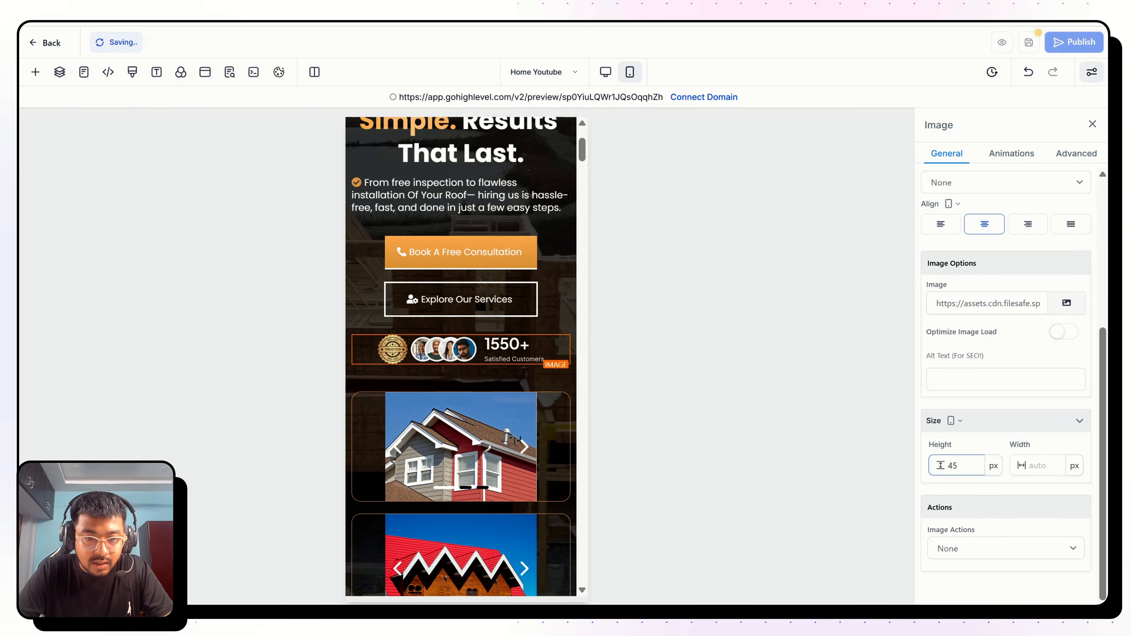
Close the finished site's developer tools and compare its hero image slider with the two sliders in the editor's mobile hero
scroll(499, 401, "down", 5)
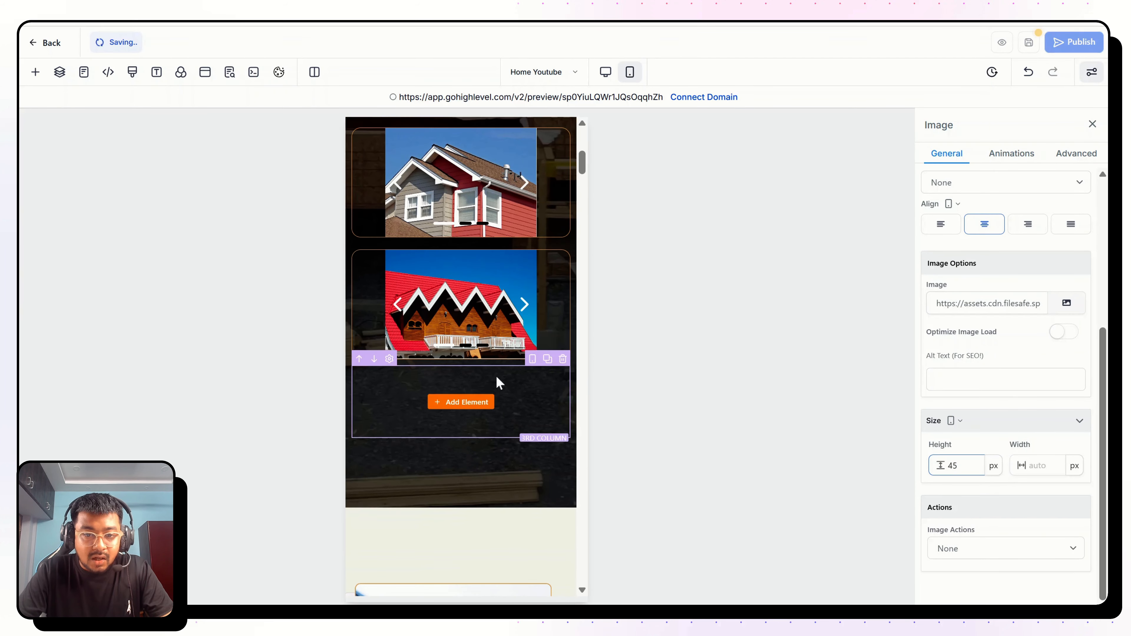
scroll(496, 376, "up", 2)
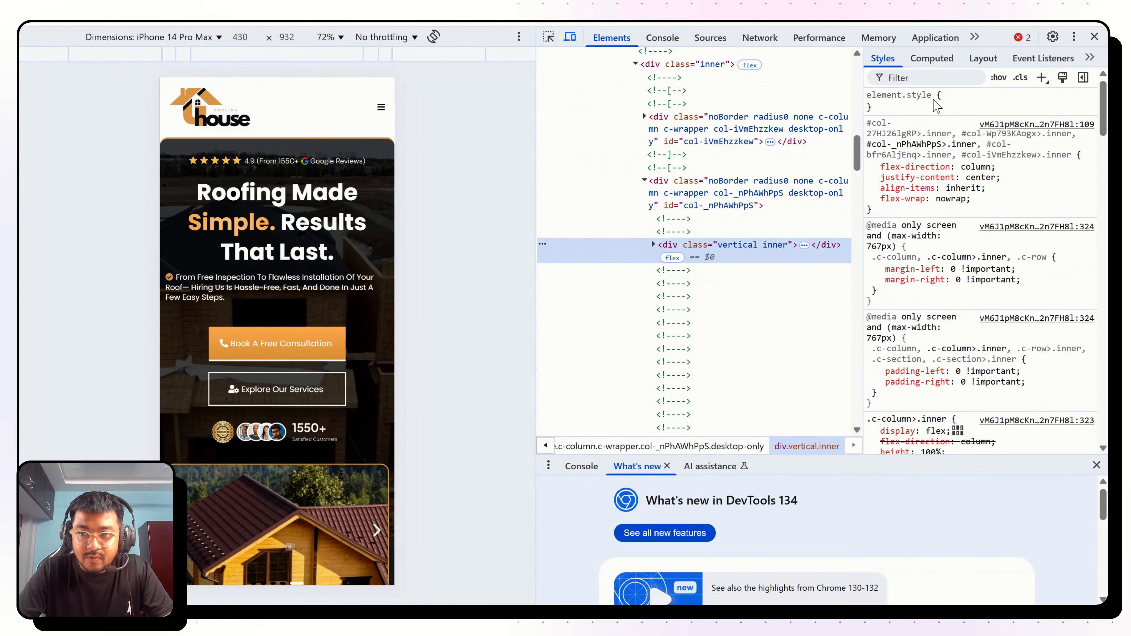
left_click(1094, 37)
scroll(855, 236, "down", 3)
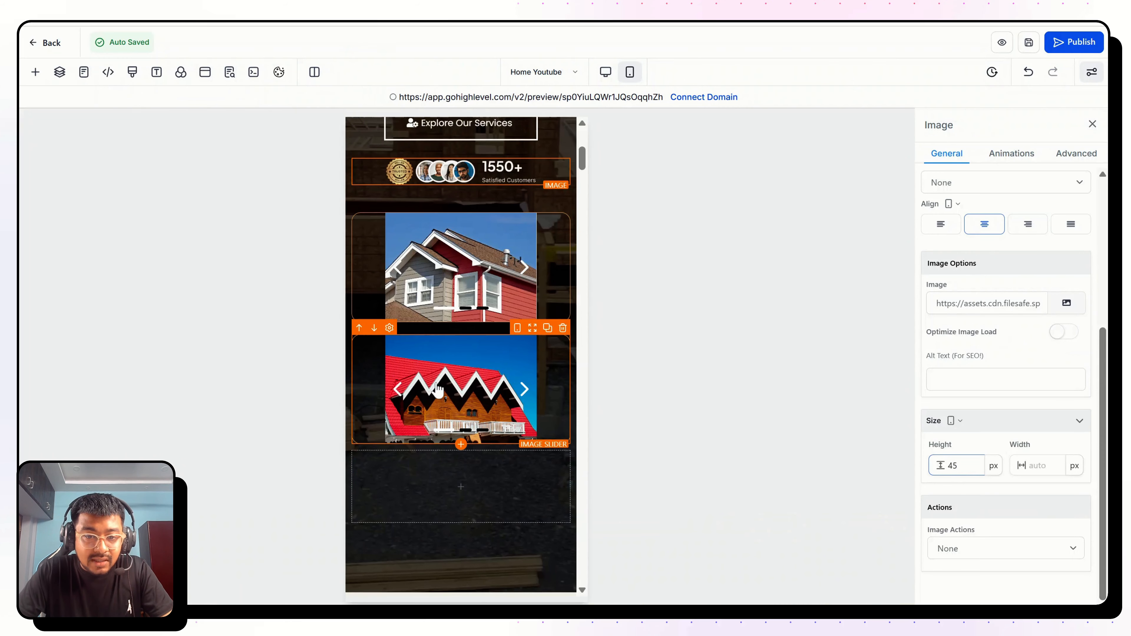
scroll(437, 390, "up", 2)
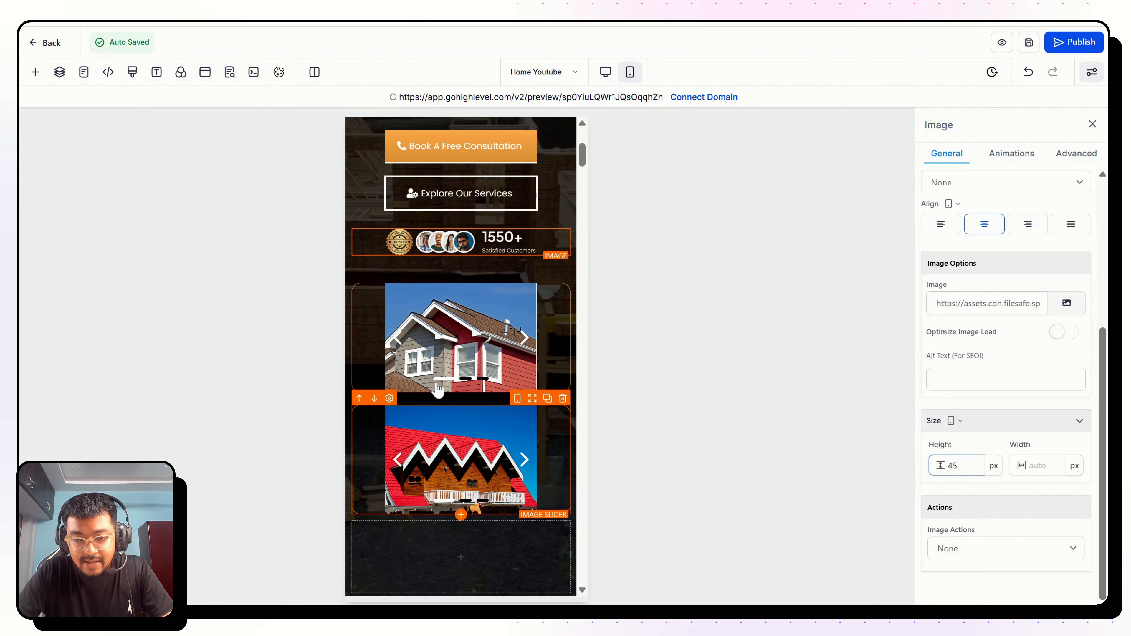
Copy the image URL of the second slider's slide 1 into a new fourth slide of the first image slider
left_click(487, 457)
scroll(987, 241, "up", 2)
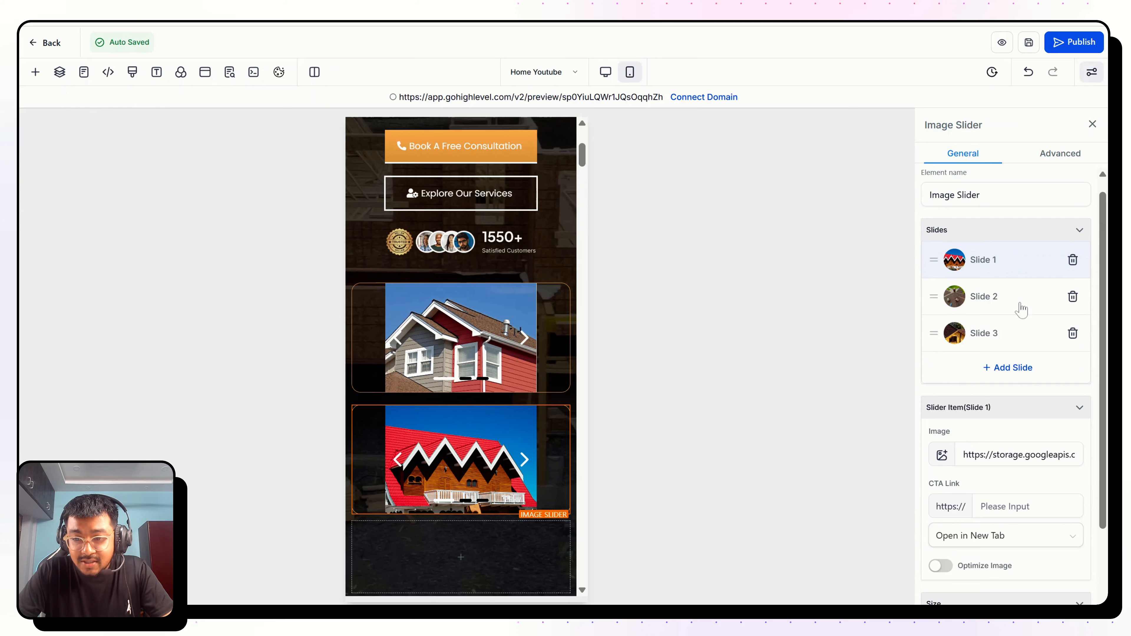
left_click(1013, 455)
key("ctrl+a")
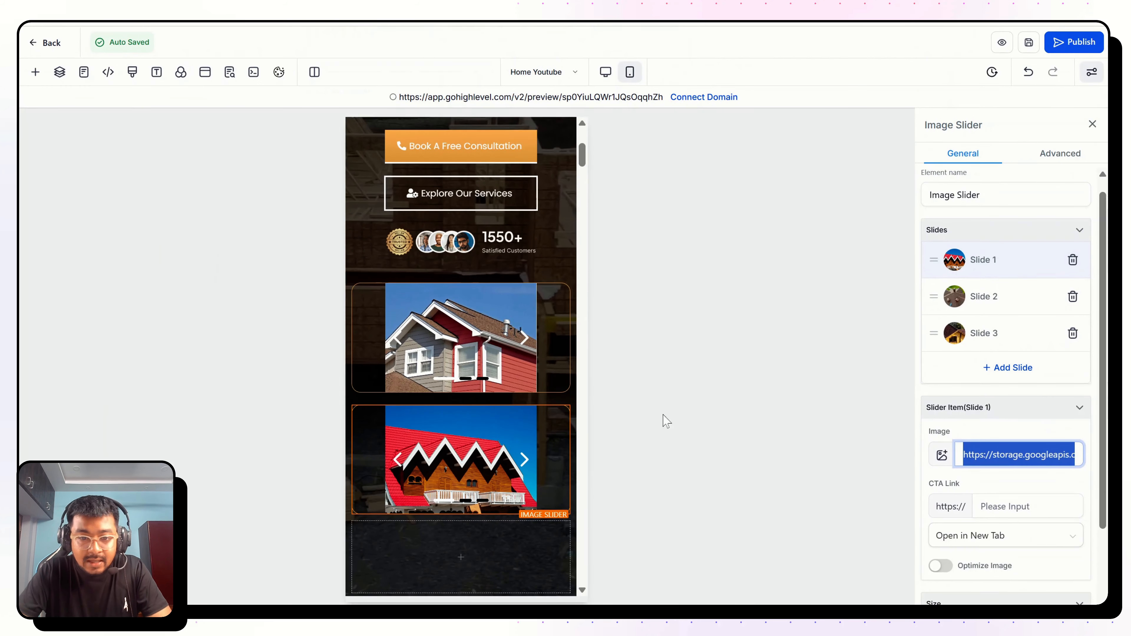
left_click(479, 351)
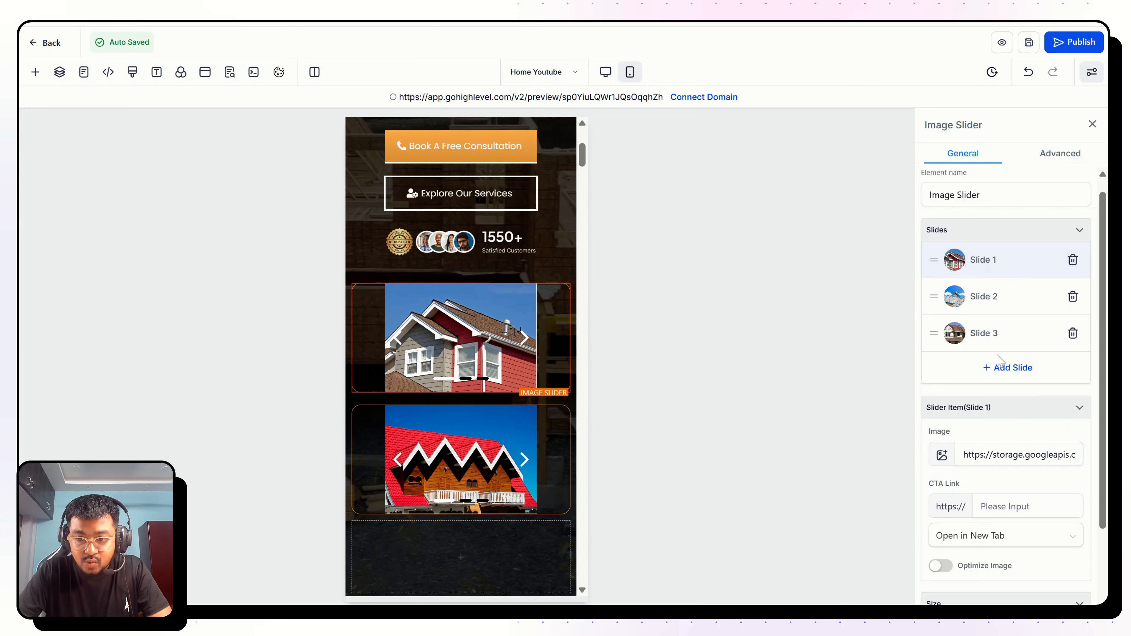
left_click(1003, 378)
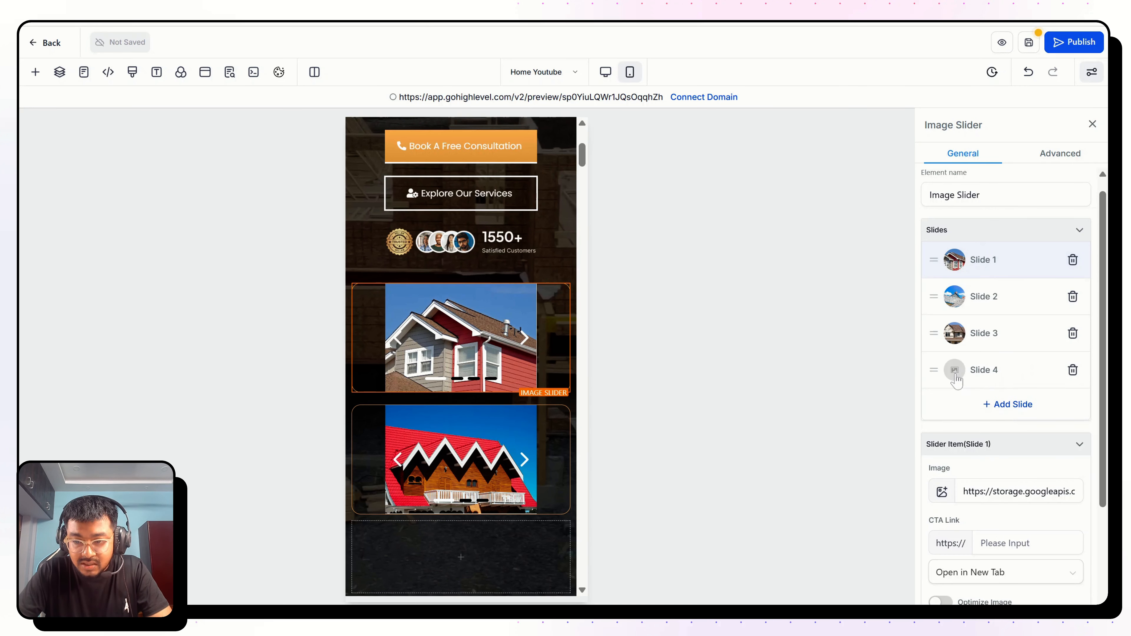
left_click(957, 379)
left_click(1018, 492)
key("ctrl+a")
key("ctrl+v")
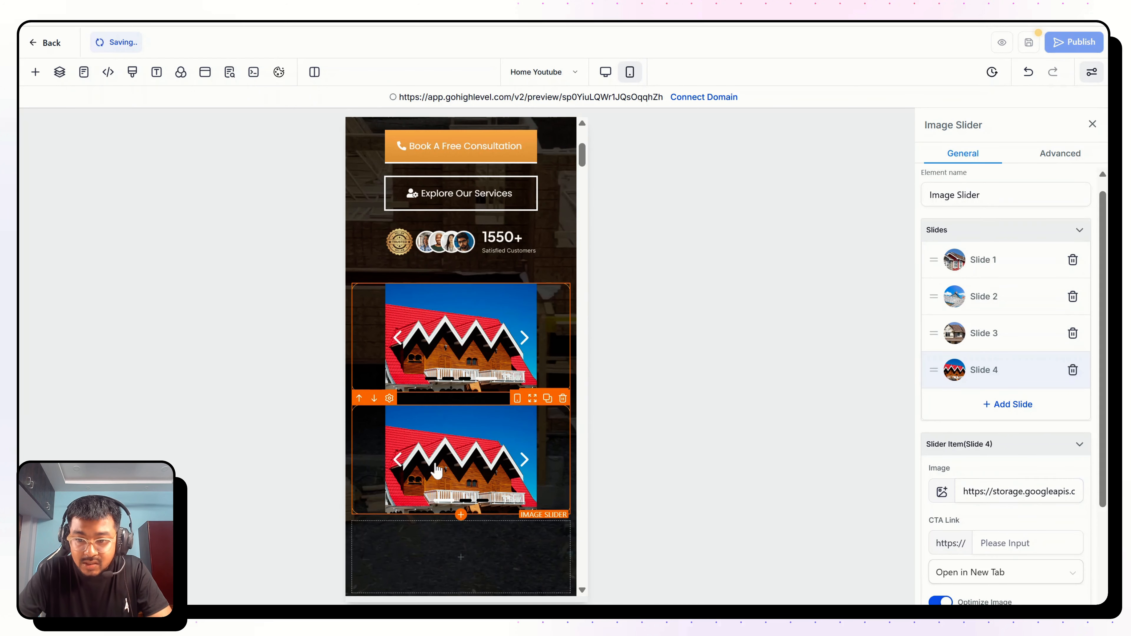
Copy the image URL of the second slider's slide 2 into a new fifth slide of the first image slider
left_click(980, 298)
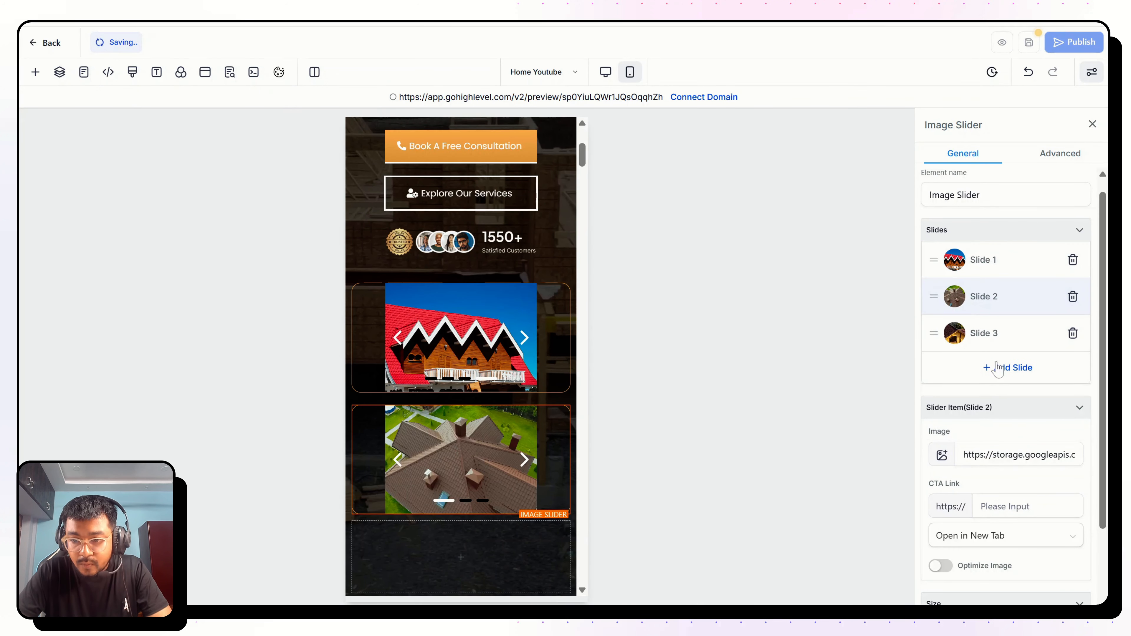
left_click(998, 457)
key("ctrl+a")
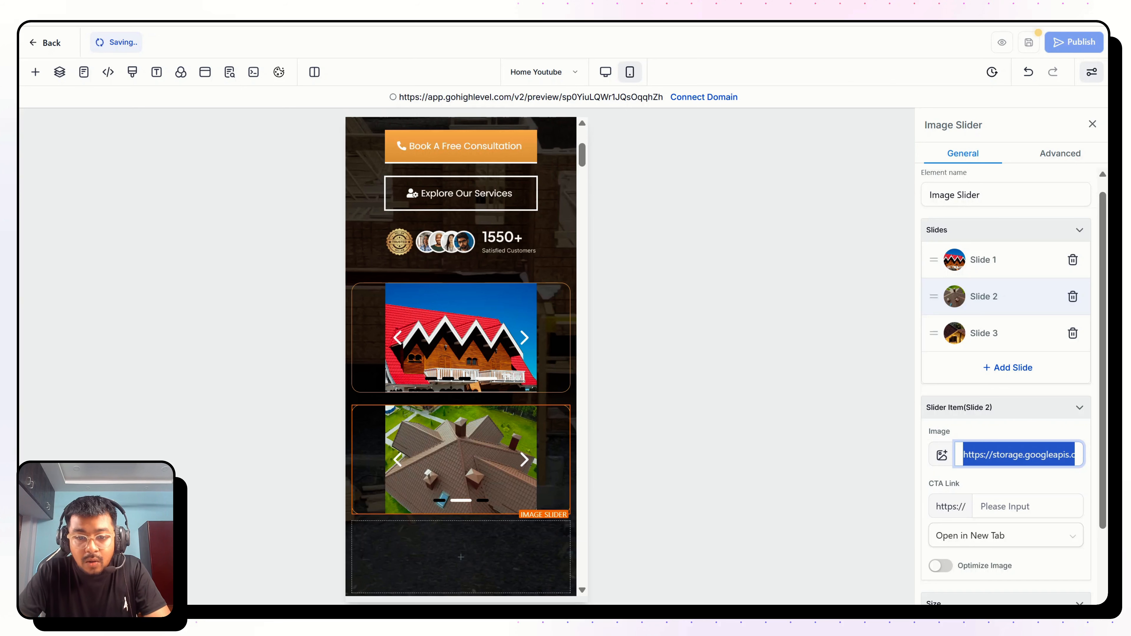
left_click(454, 356)
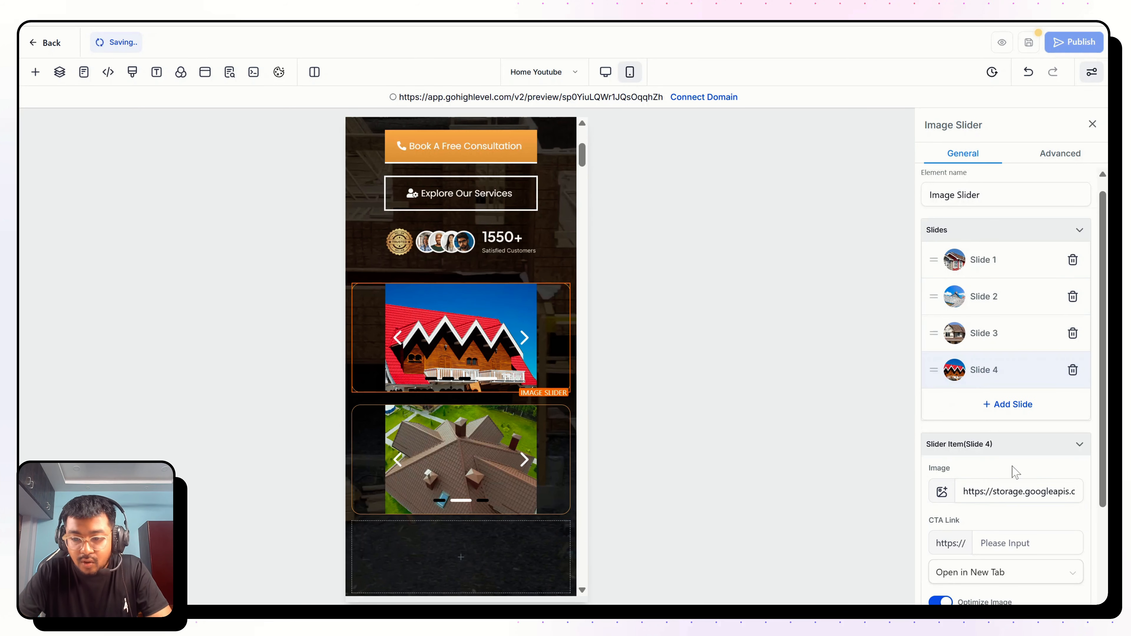
left_click(1019, 491)
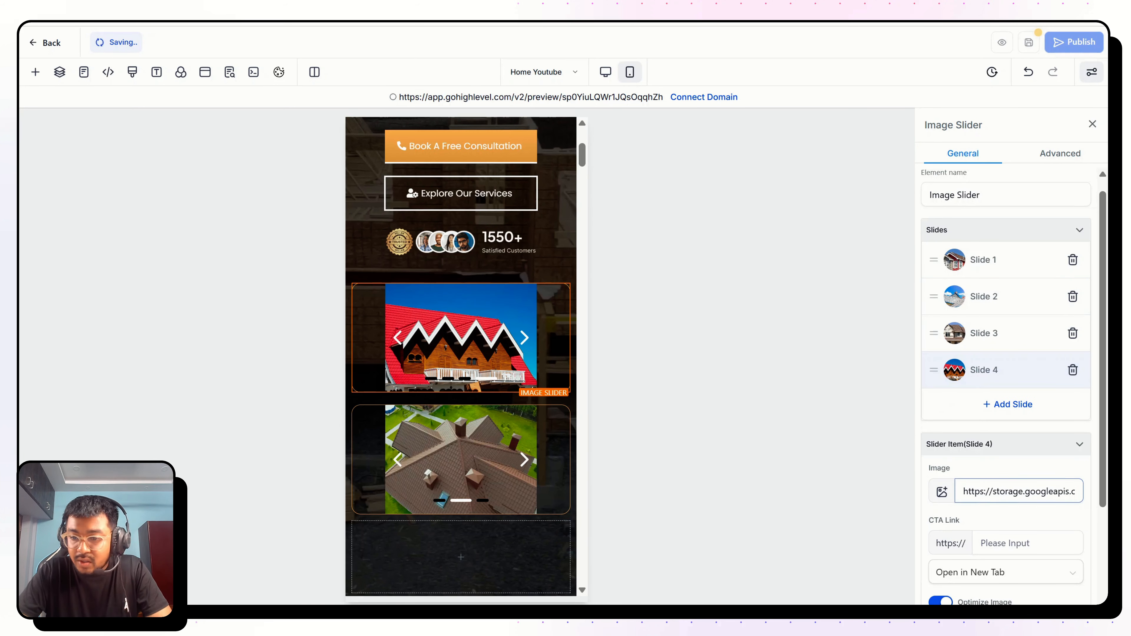
left_click(1000, 413)
left_click(984, 375)
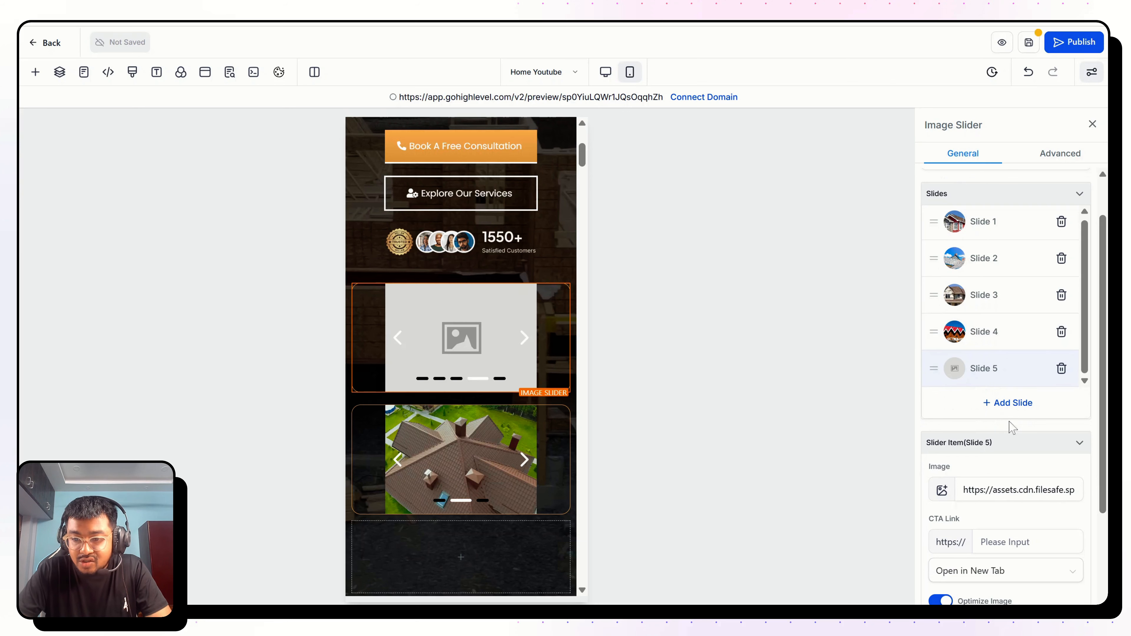
left_click(1005, 490)
key("ctrl+a")
key("ctrl+v")
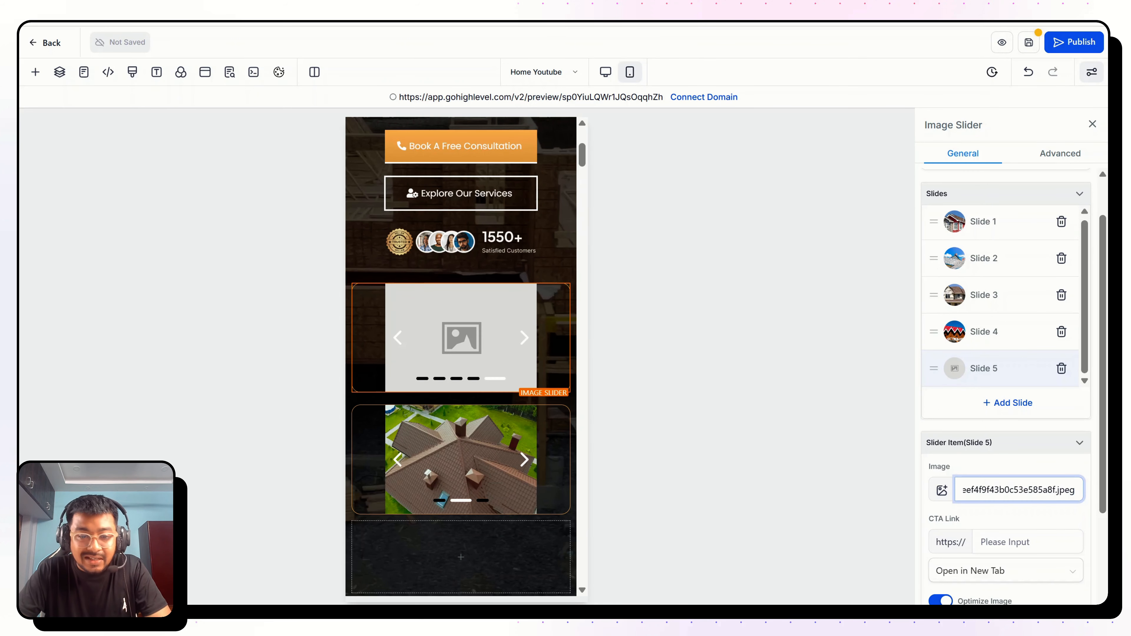
Add the second slider's slide 3 image to the first slider as slide 6, with image optimization turned off
left_click(491, 486)
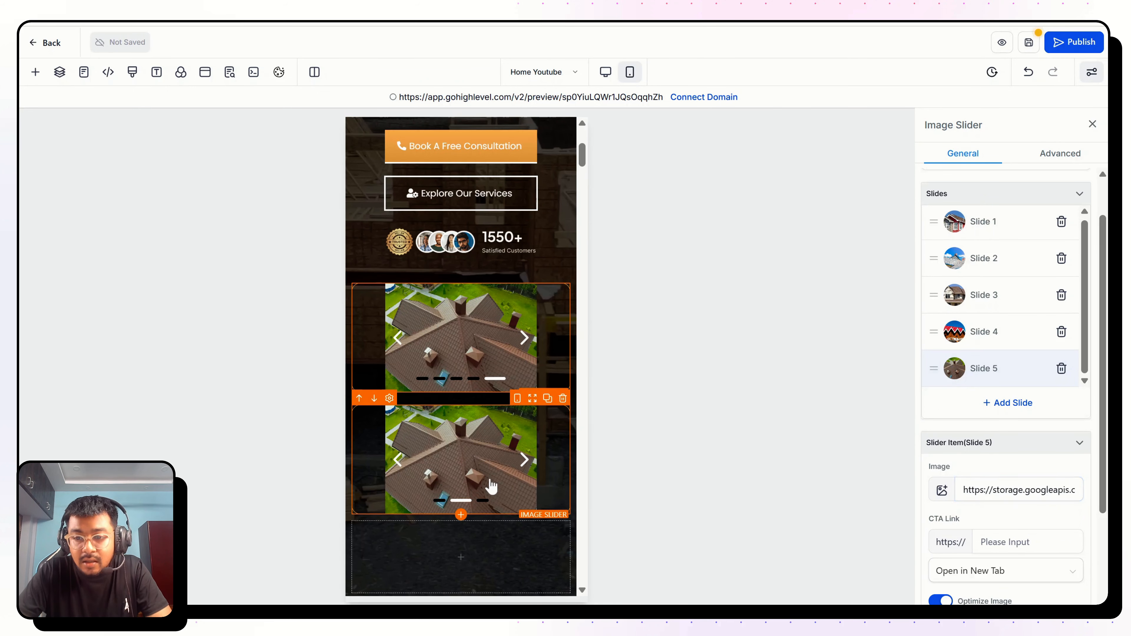
left_click(958, 305)
left_click(1019, 418)
key("ctrl+a")
key("ctrl+c")
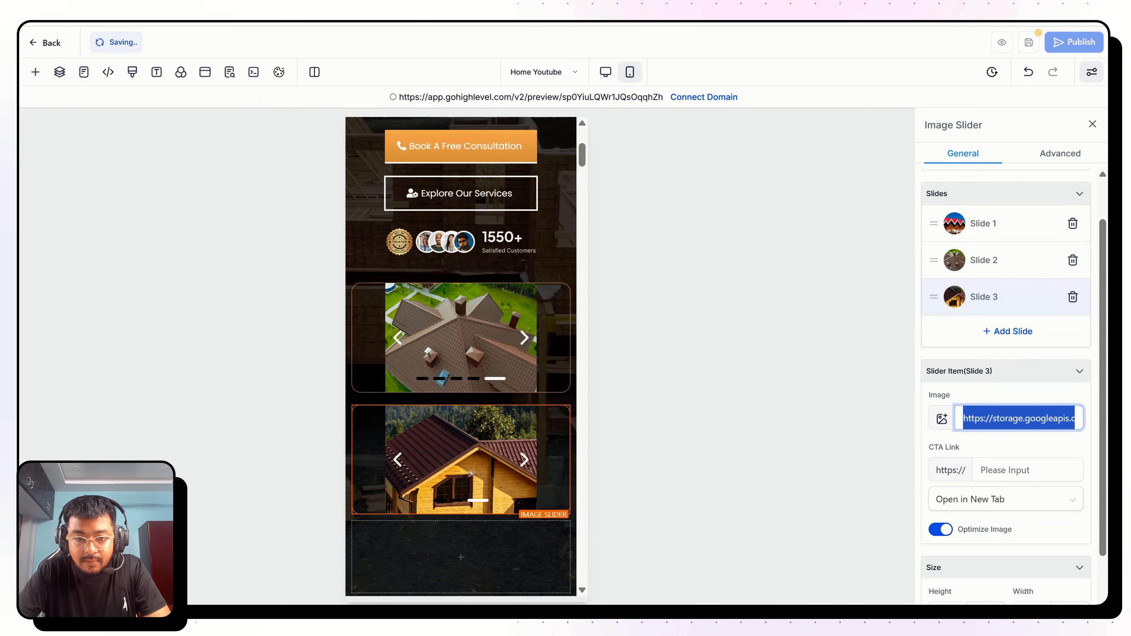
left_click(556, 380)
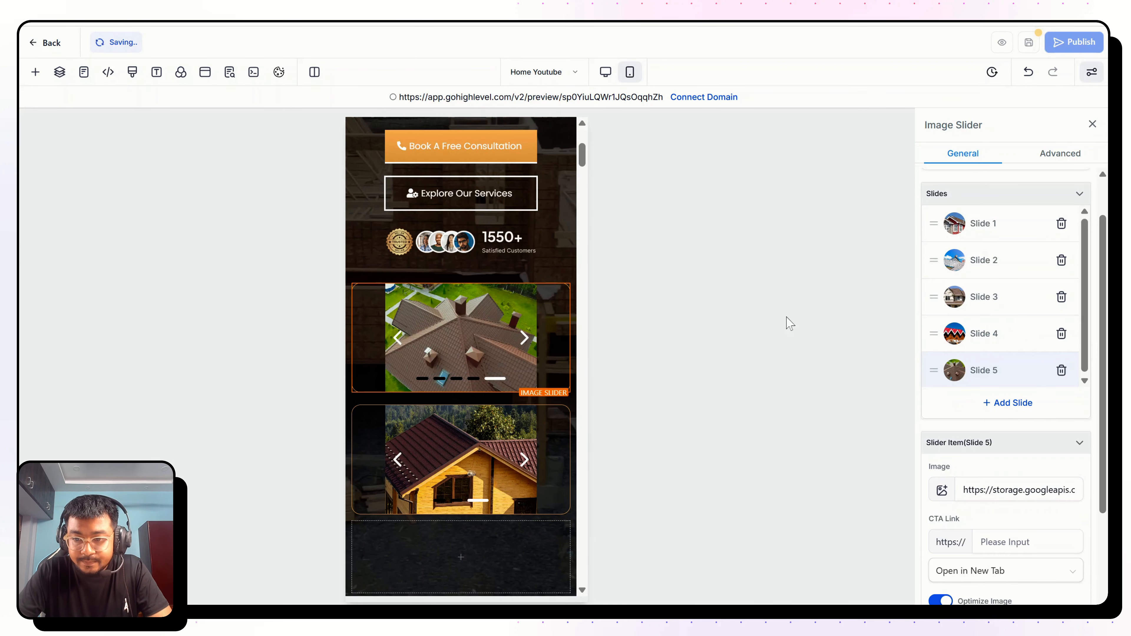
left_click(1000, 409)
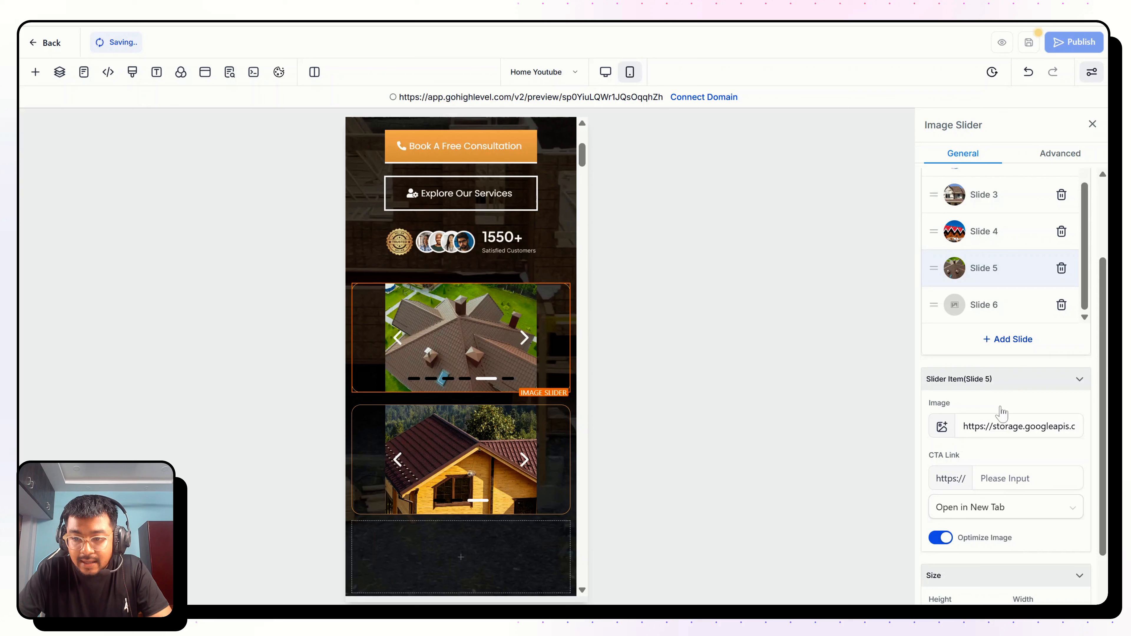
left_click(979, 308)
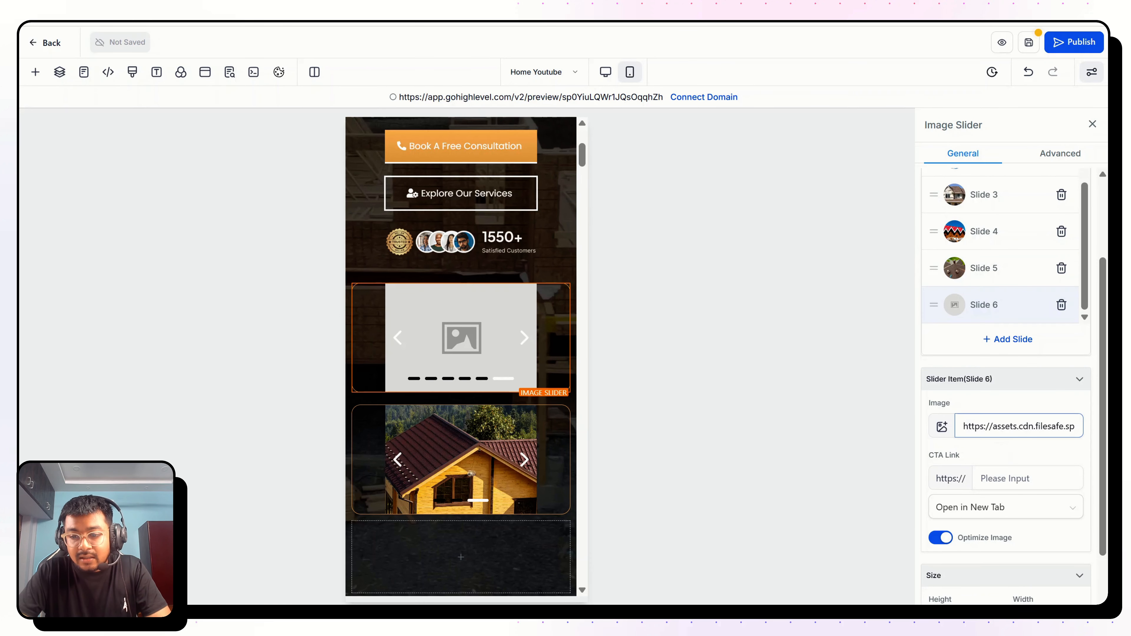
key("ctrl+a")
key("ctrl+v")
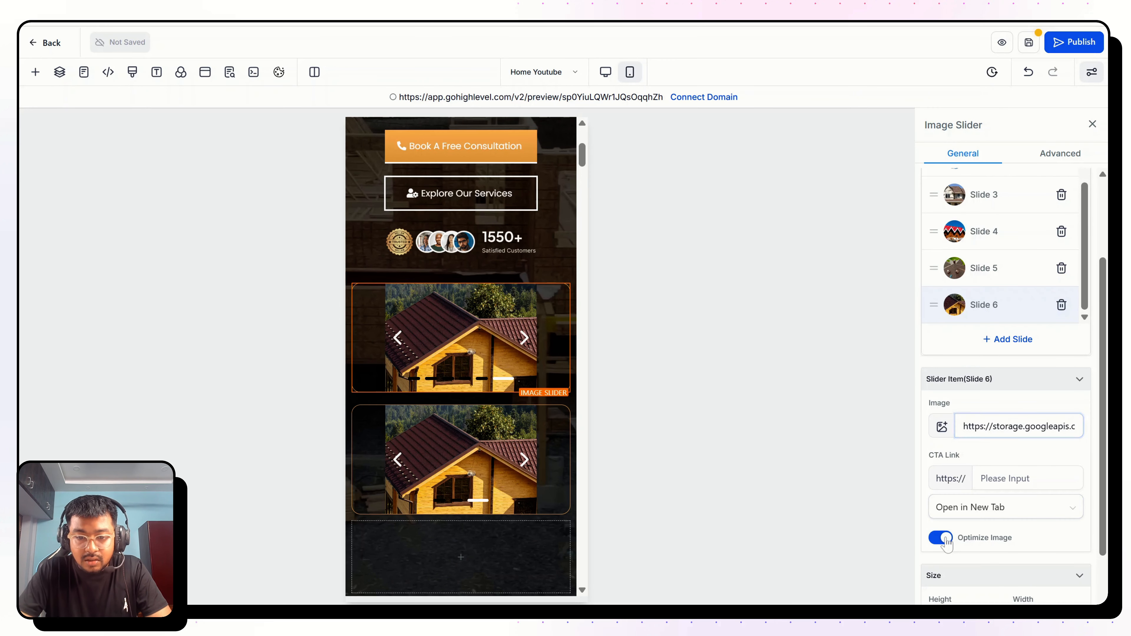
left_click(944, 538)
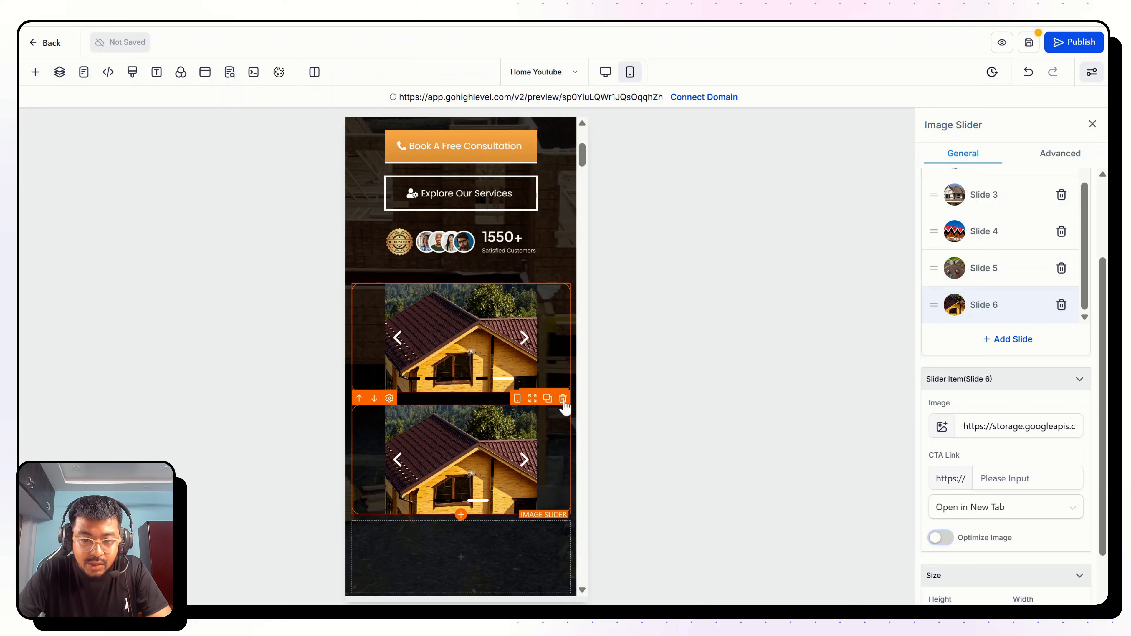
Delete the second image slider and the empty third column from the mobile hero
left_click(564, 399)
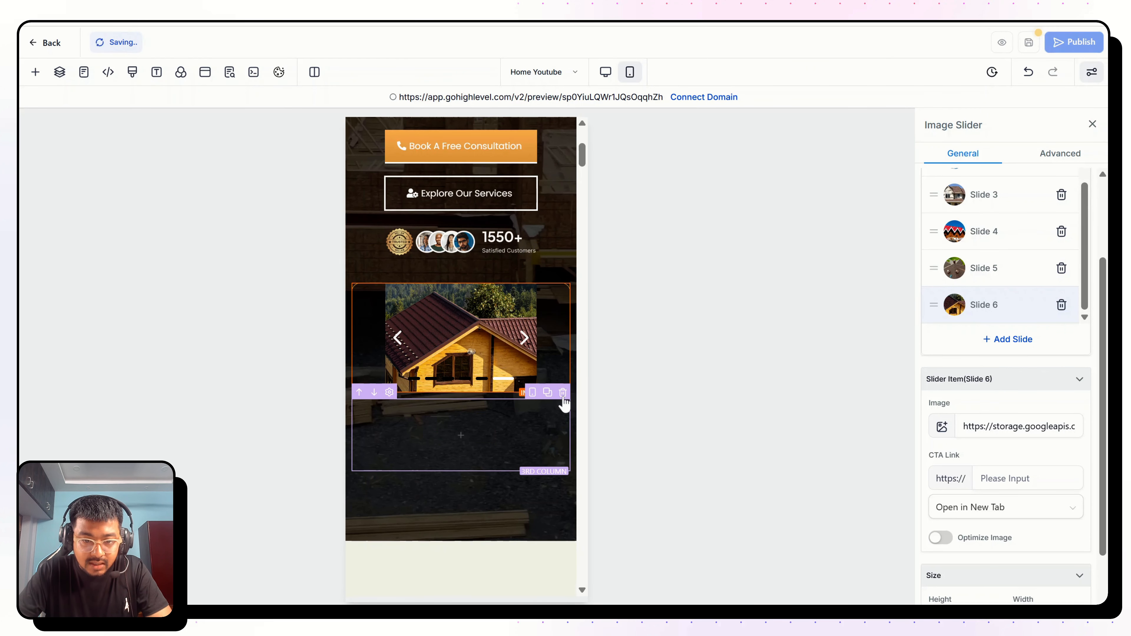
left_click(563, 393)
Tighten the space below the remaining image slider by setting the hero's bottom spacing to 20 px
left_click(517, 443)
left_click(1011, 190)
type("20")
Set the mobile hero image slider's height to 500 px and clear its fixed width
left_click(463, 352)
scroll(980, 446, "down", 8)
left_click(946, 554)
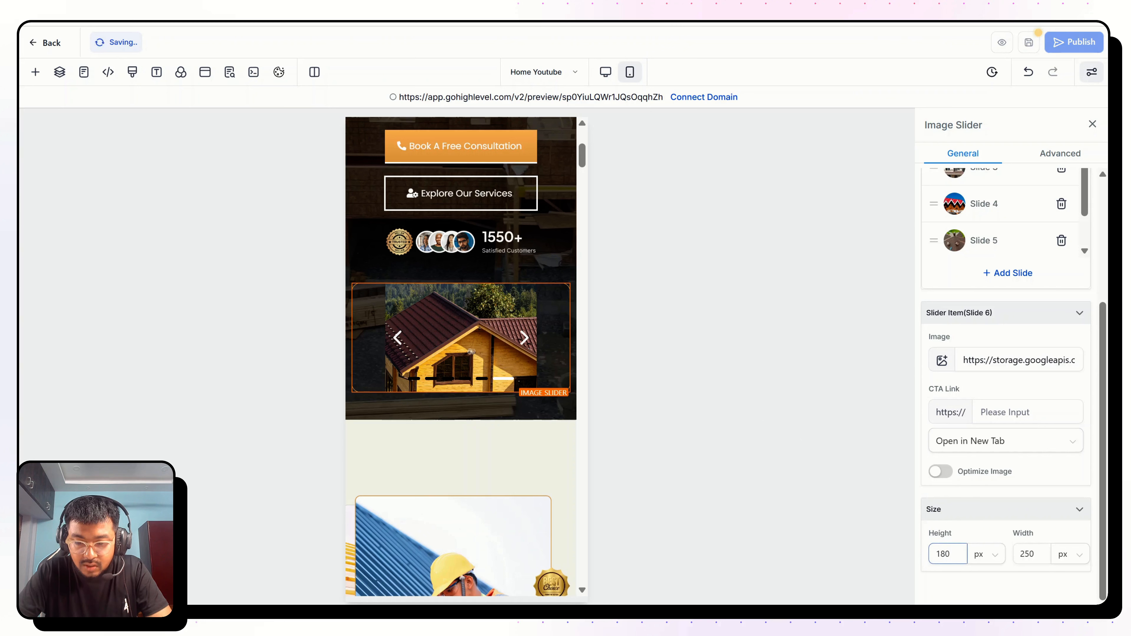
type("500")
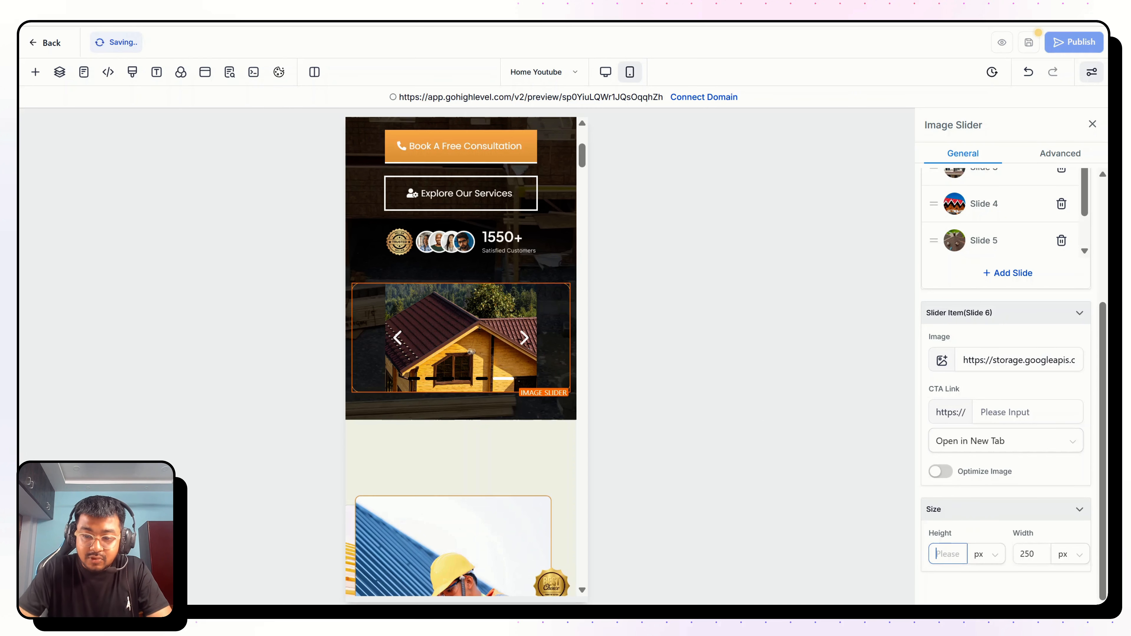
key("Tab")
type("4")
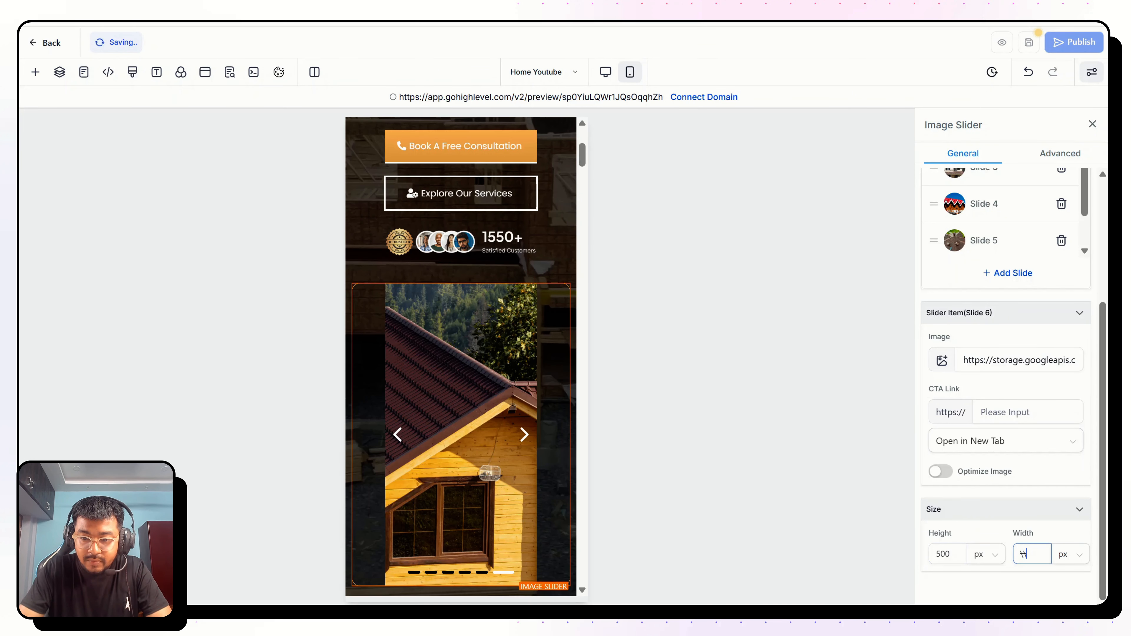
Reduce the mobile hero image slider's height, trying 300 px before settling on 270 px
left_click_drag(953, 554, 920, 552)
type("300")
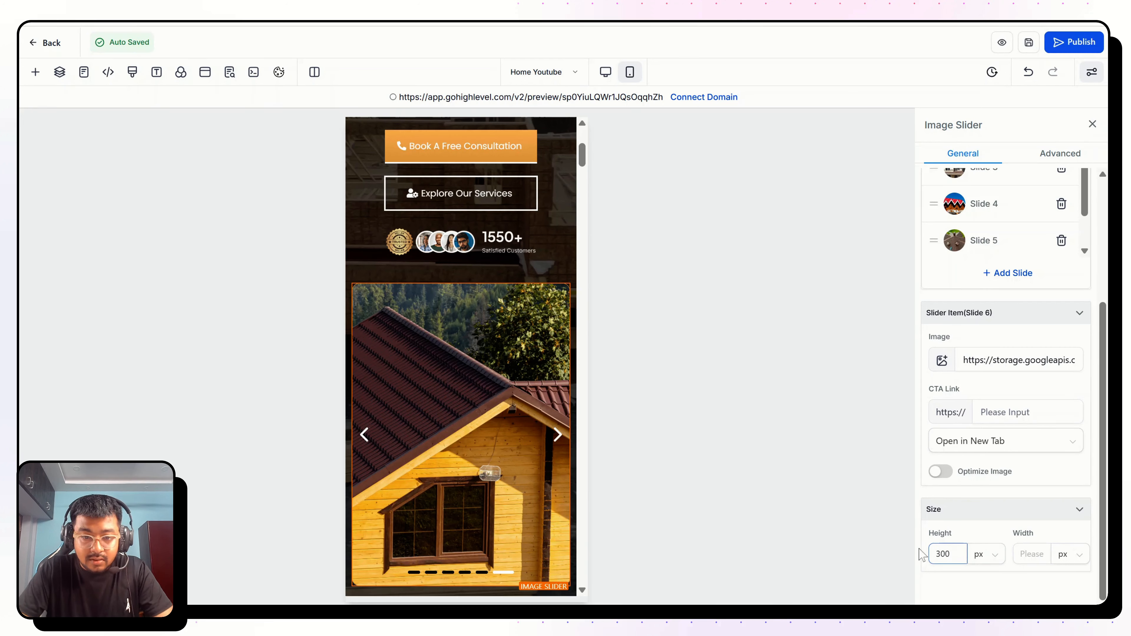
key("ctrl+a")
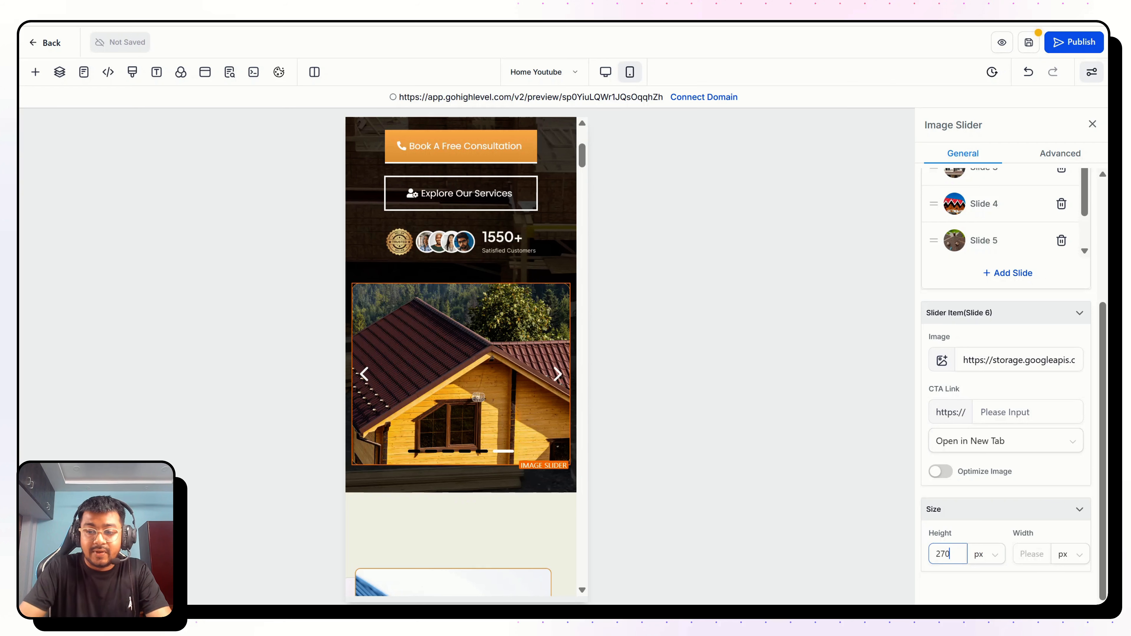
type("270")
Set the left and right padding of the row holding the mobile hero's image slider to 20 px
left_click(502, 471)
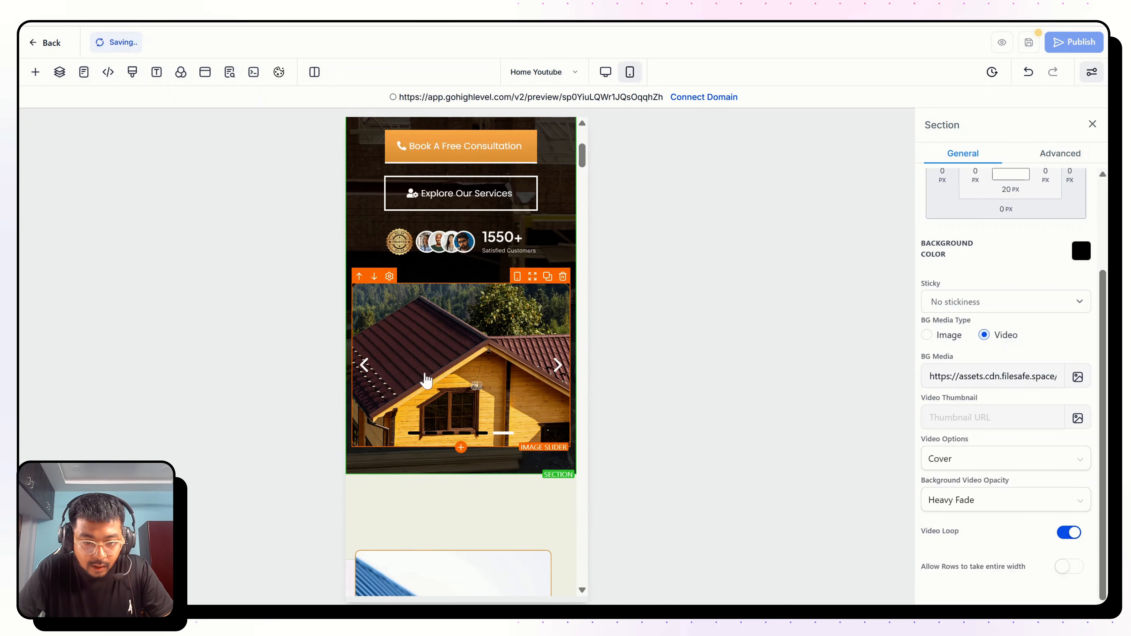
left_click(412, 462)
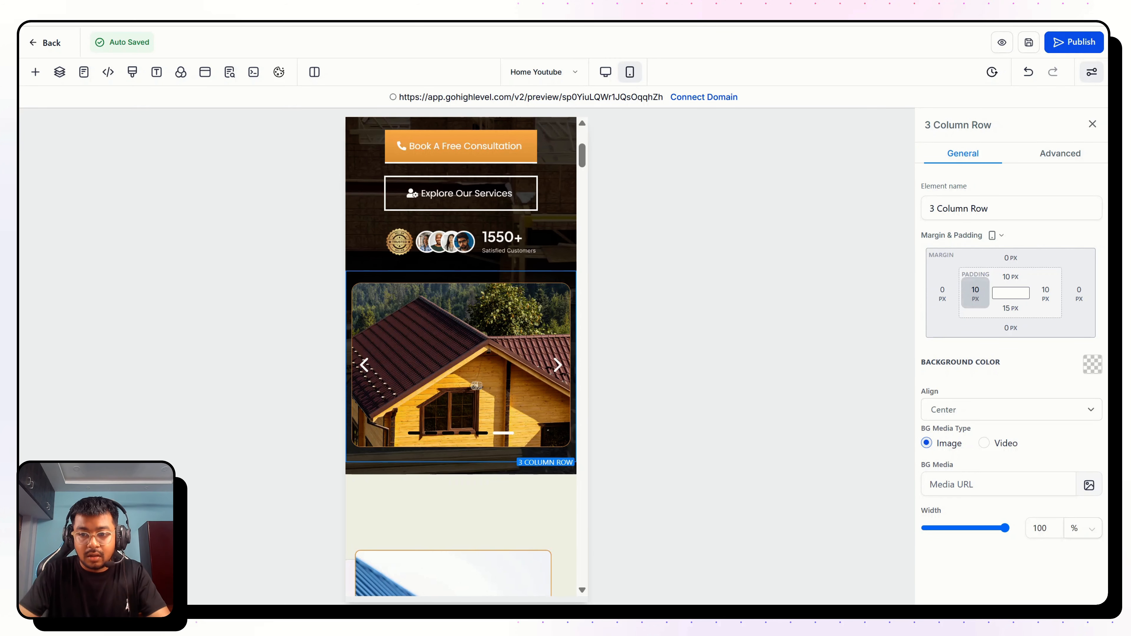
left_click(976, 294)
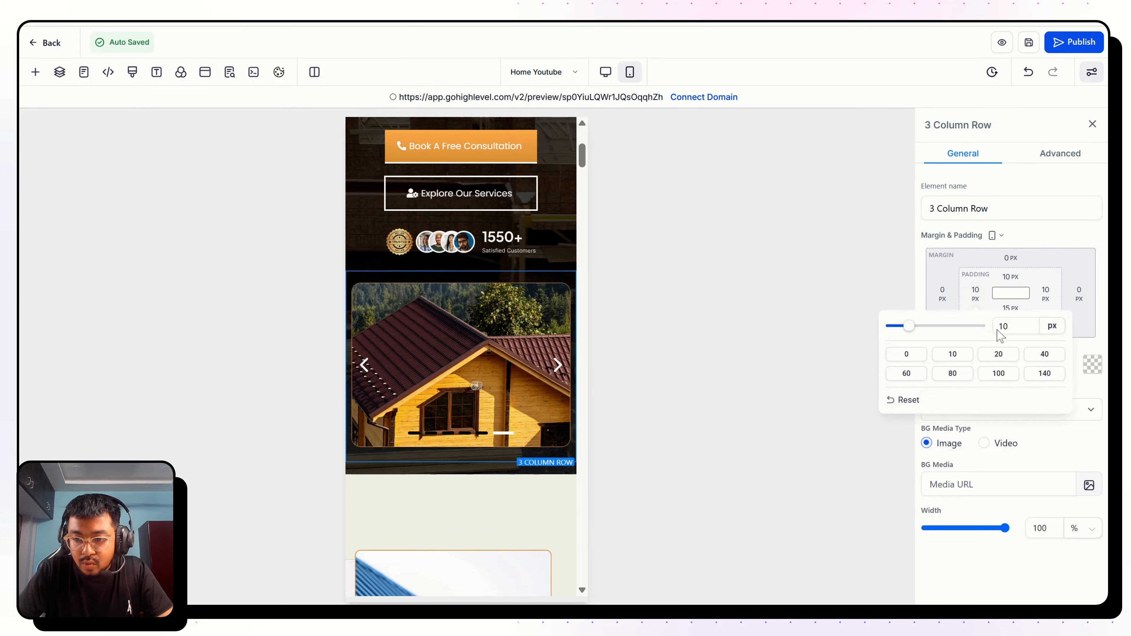
left_click(996, 355)
left_click(1046, 295)
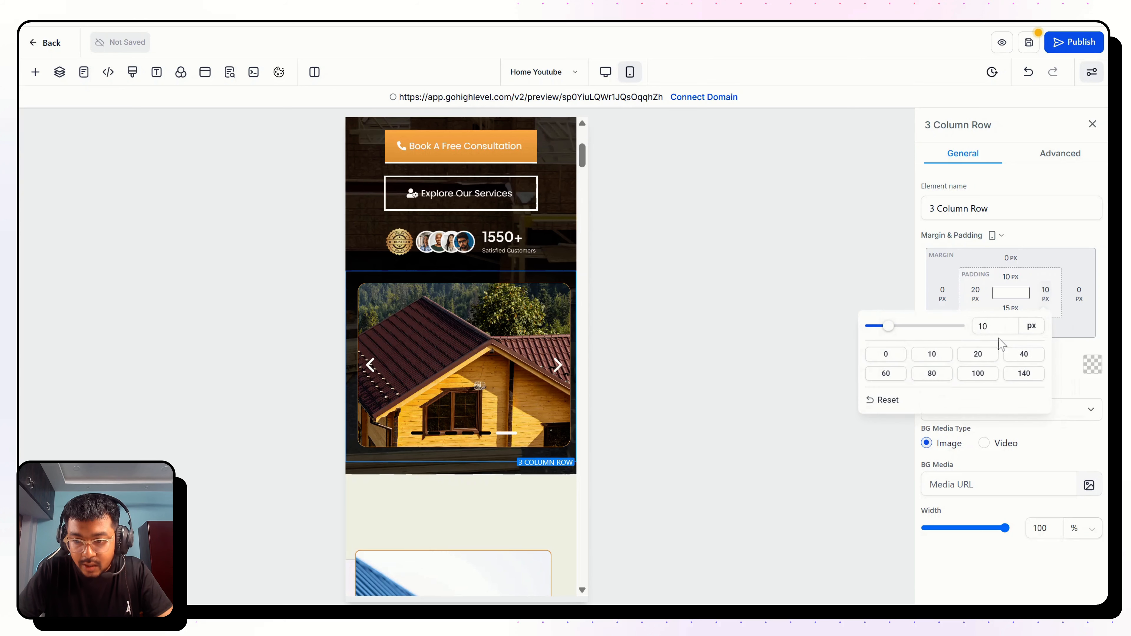
left_click(983, 358)
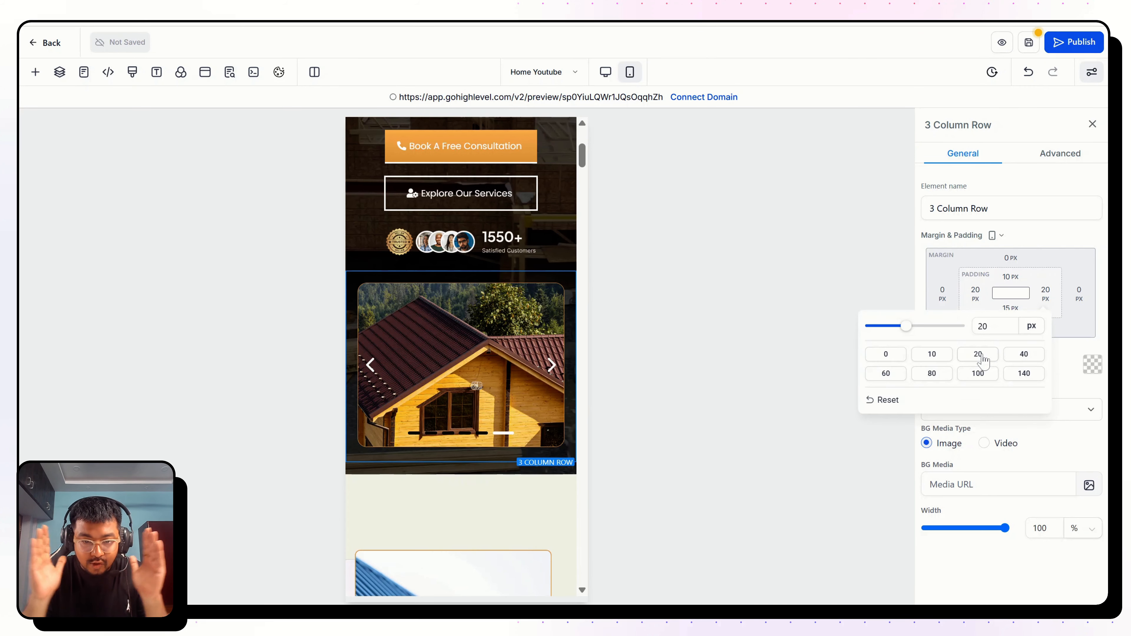
left_click(497, 475)
scroll(497, 476, "up", 5)
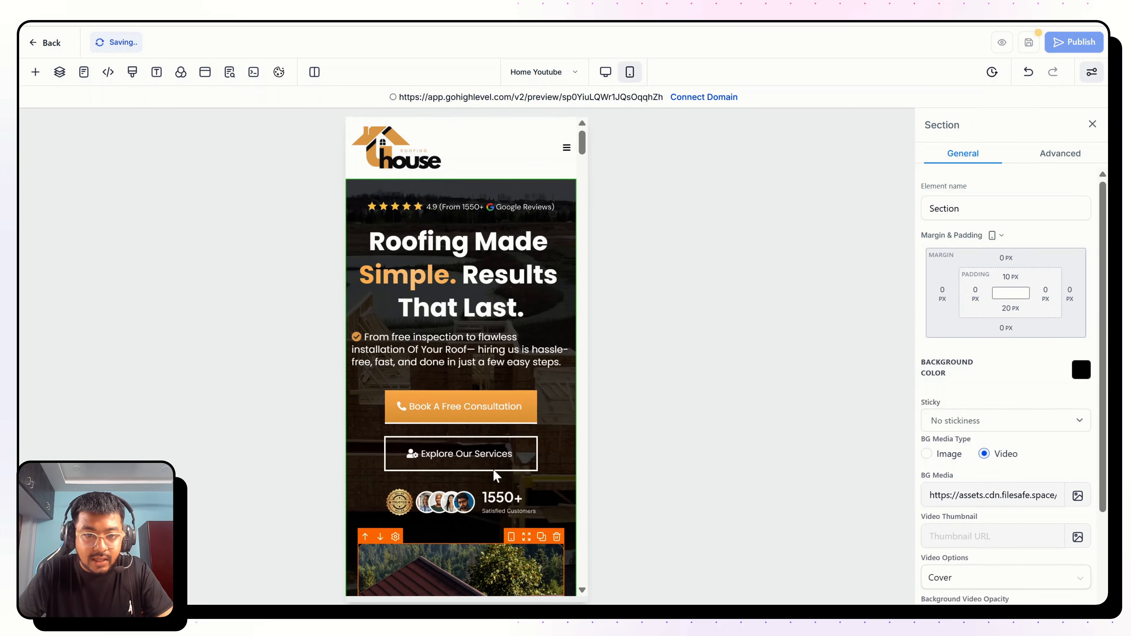
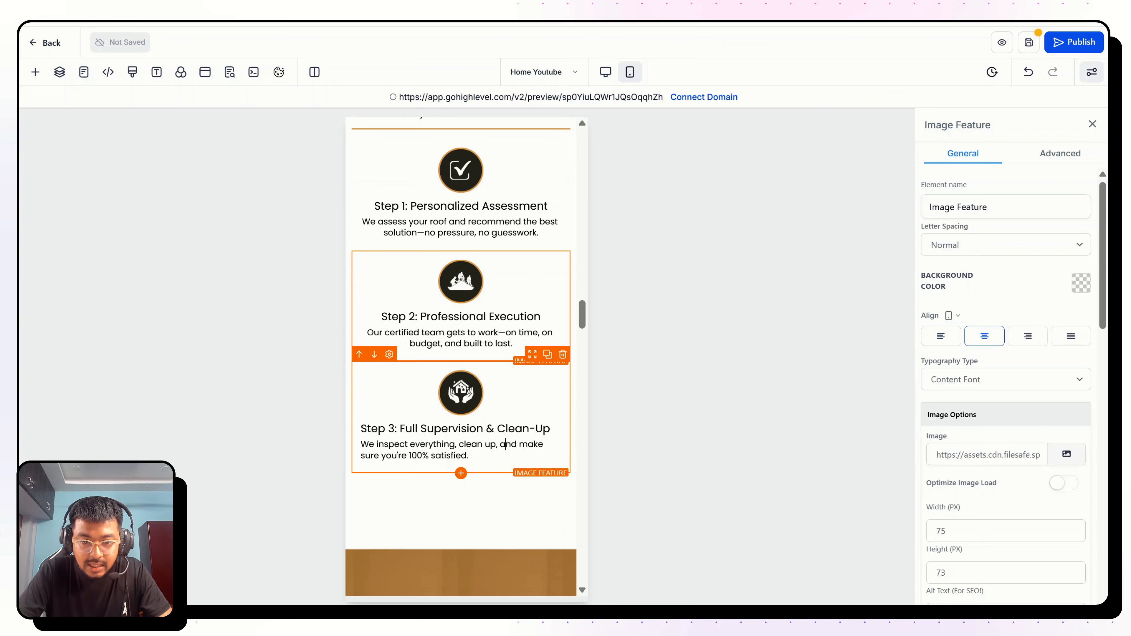
Center-align the "Step 3: Full Supervision & Clean-Up" feature and set its section's mobile bottom padding to 20 px
left_click(506, 444)
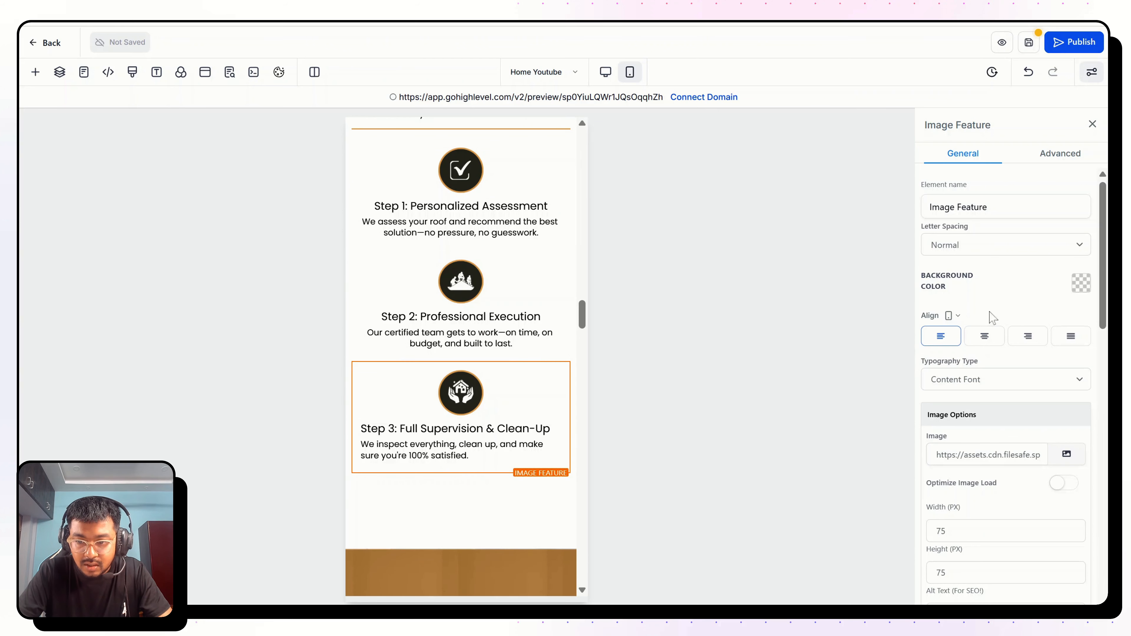
left_click(464, 514)
left_click(1009, 312)
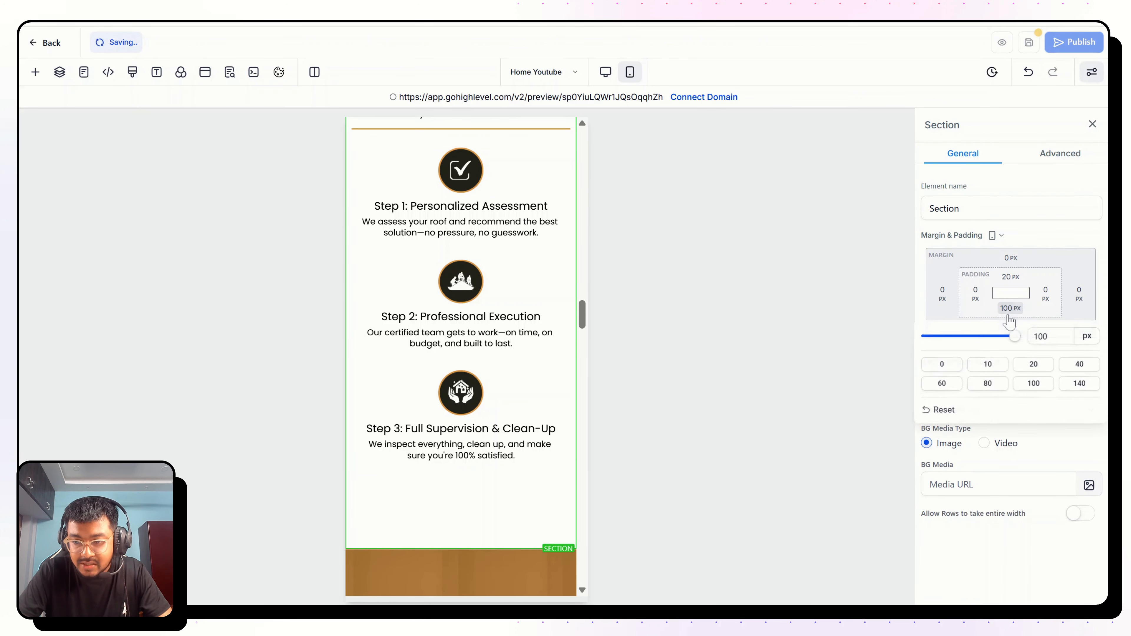
left_click(1038, 369)
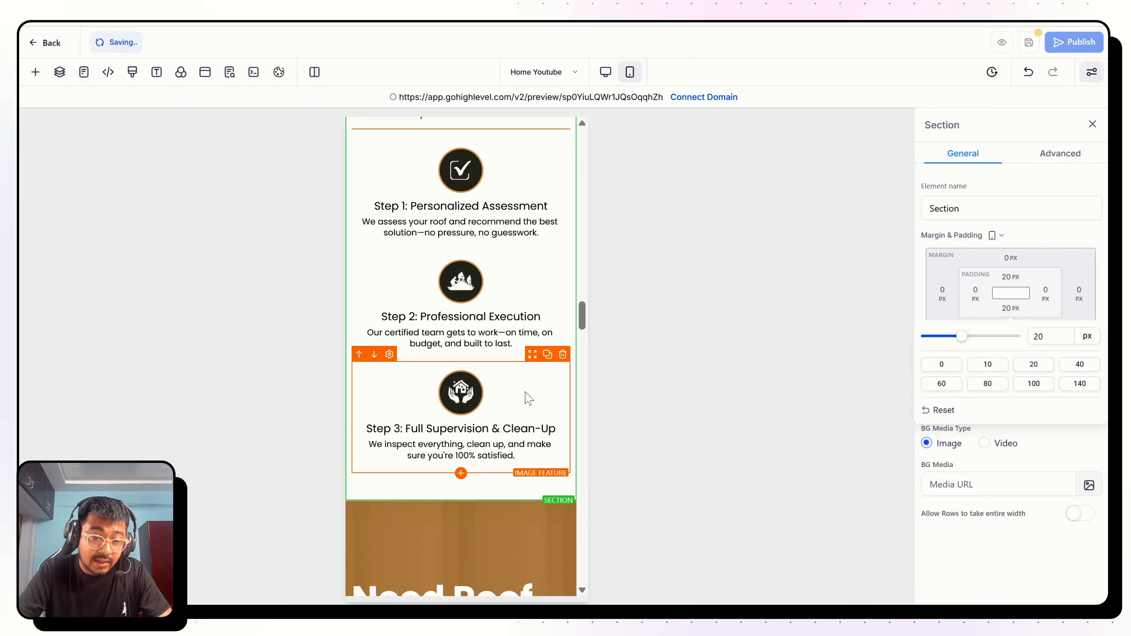
Compare the "Protecting Your Home" and "Need Roof Work Done?" sections between the desktop and mobile views
scroll(528, 397, "down", 3)
left_click(606, 72)
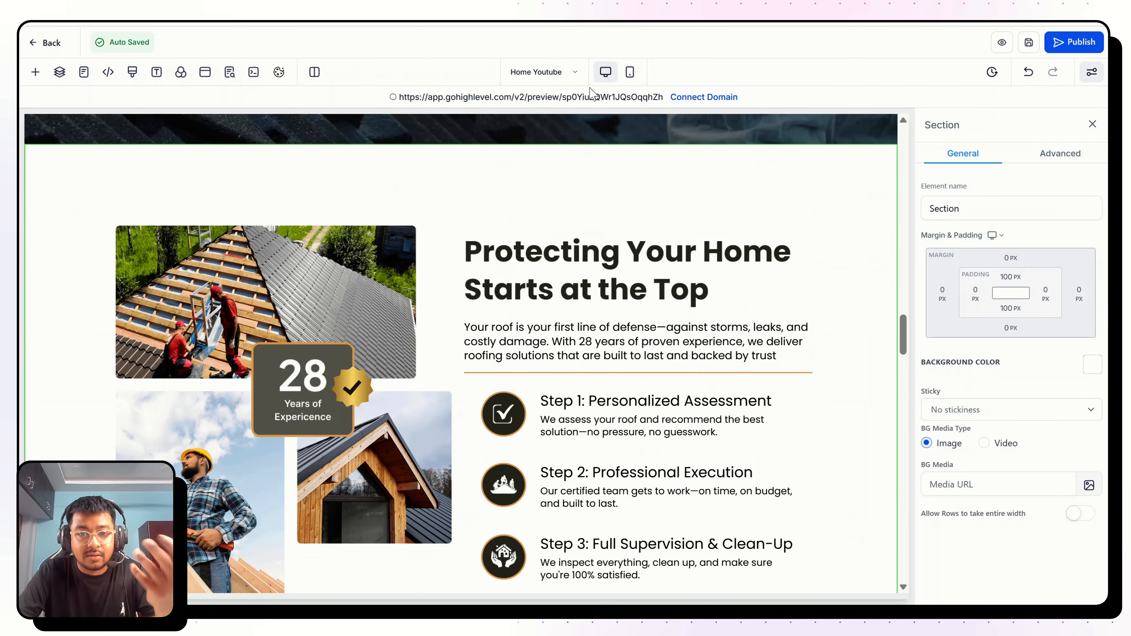
left_click(631, 74)
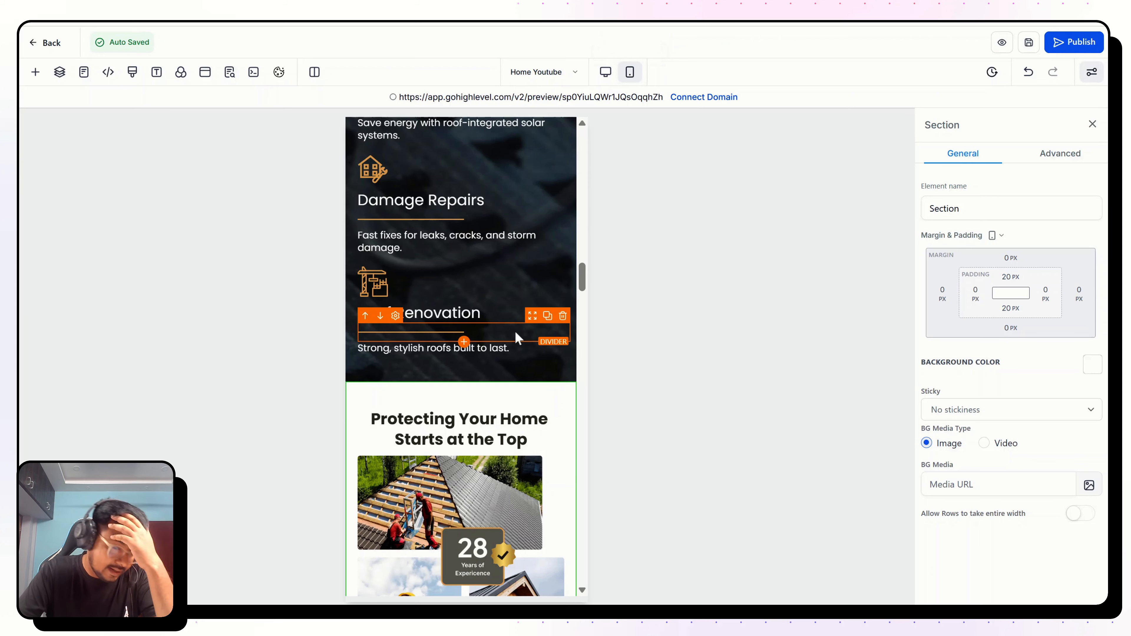
scroll(516, 338, "down", 2)
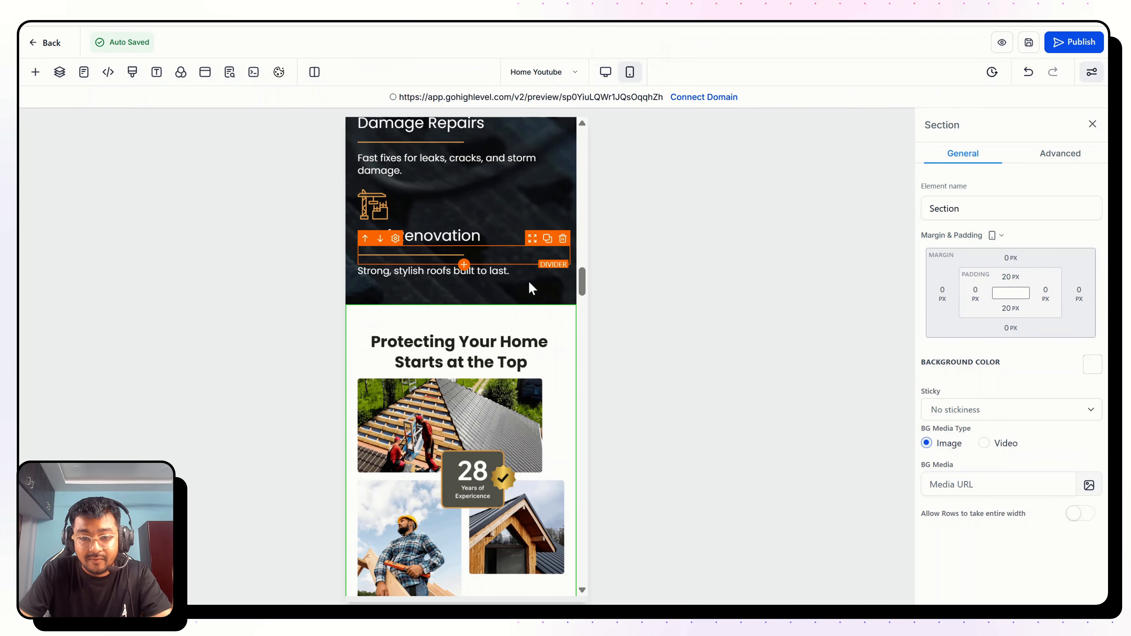
scroll(532, 288, "down", 6)
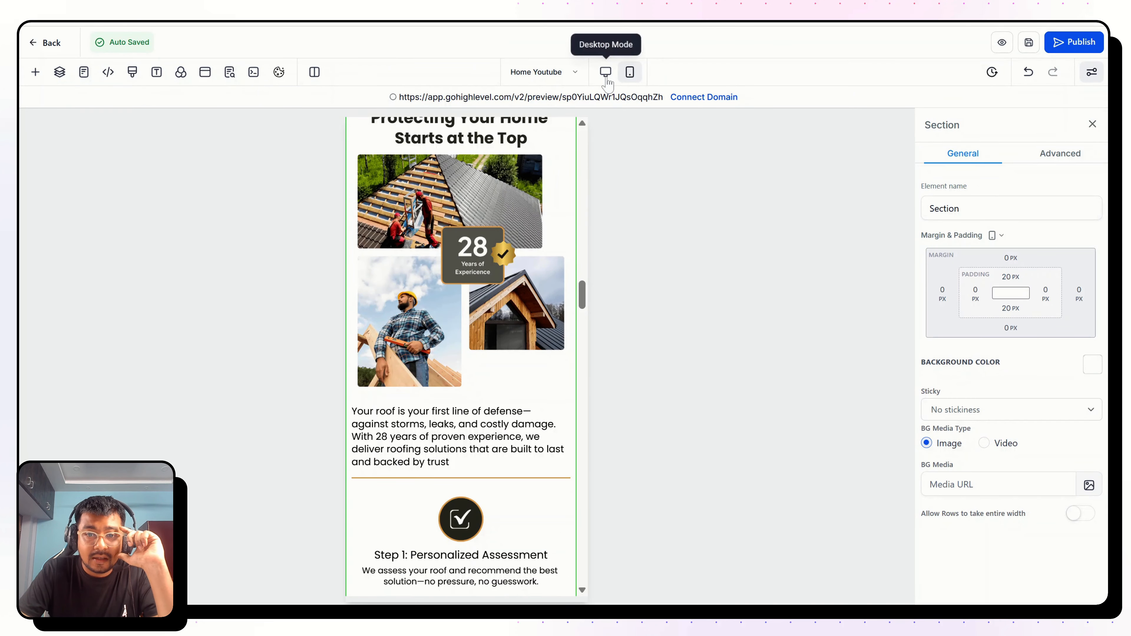
left_click(606, 72)
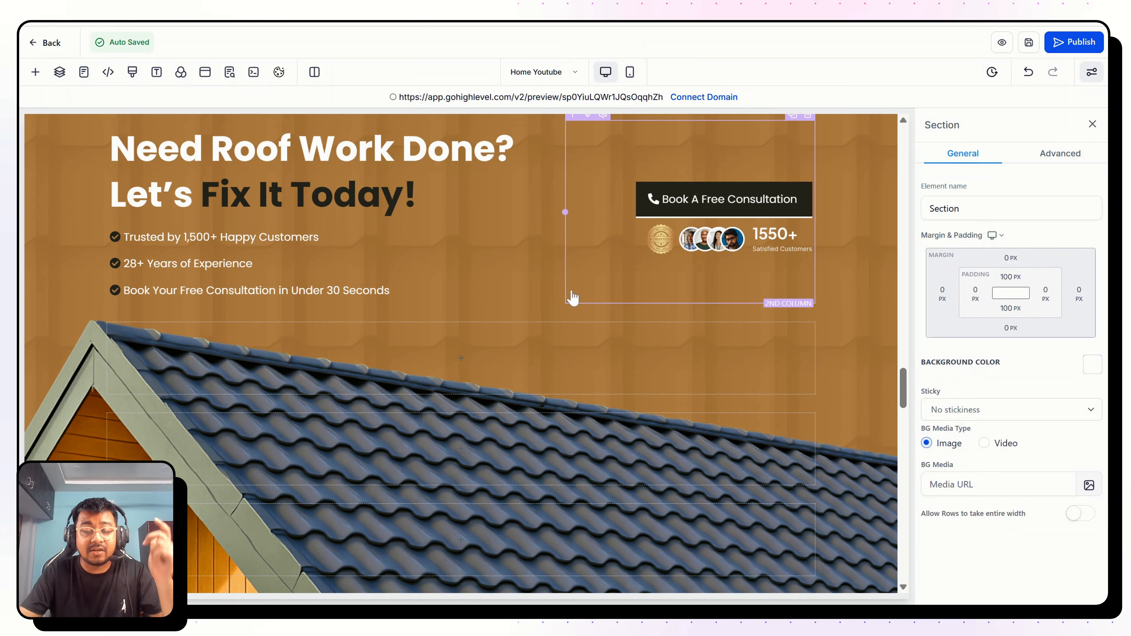
scroll(624, 254, "up", 1)
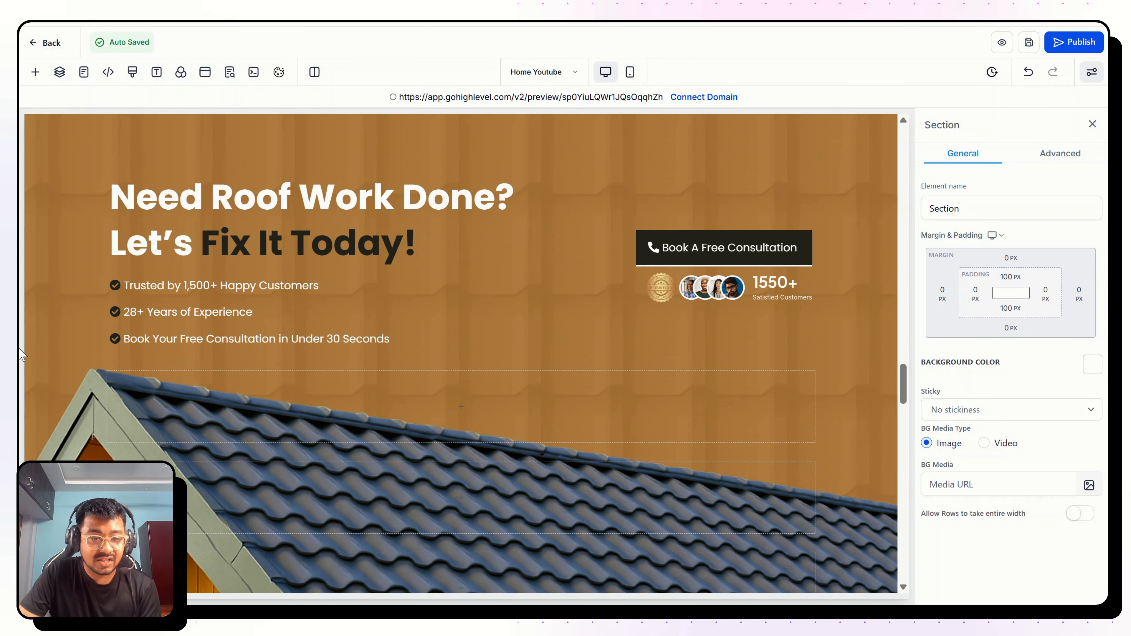
left_click(530, 136)
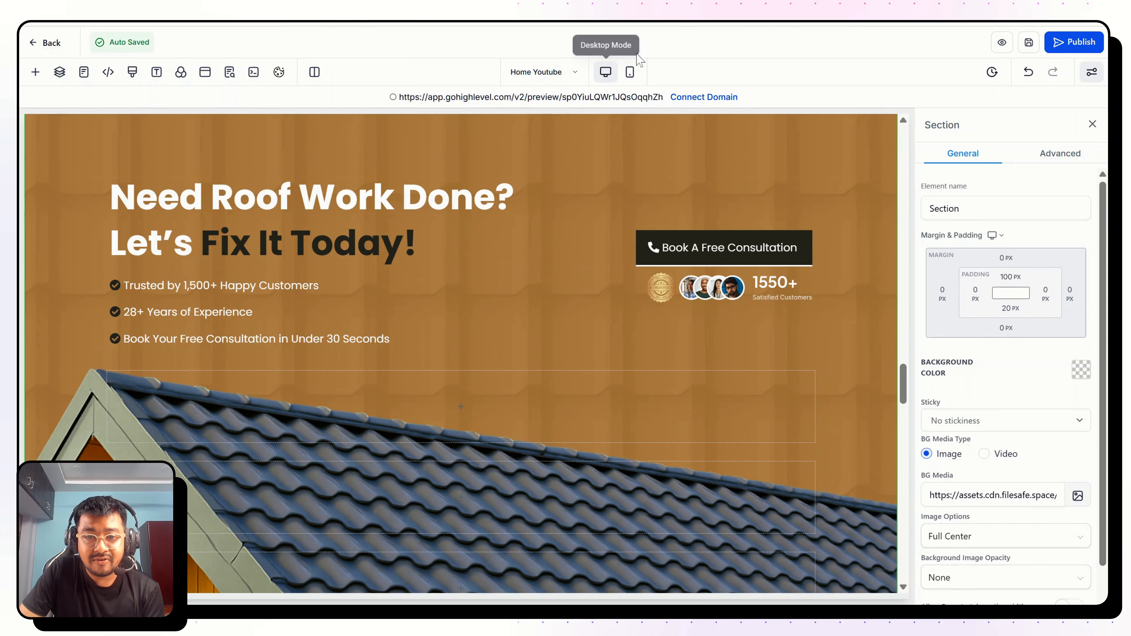
left_click(630, 72)
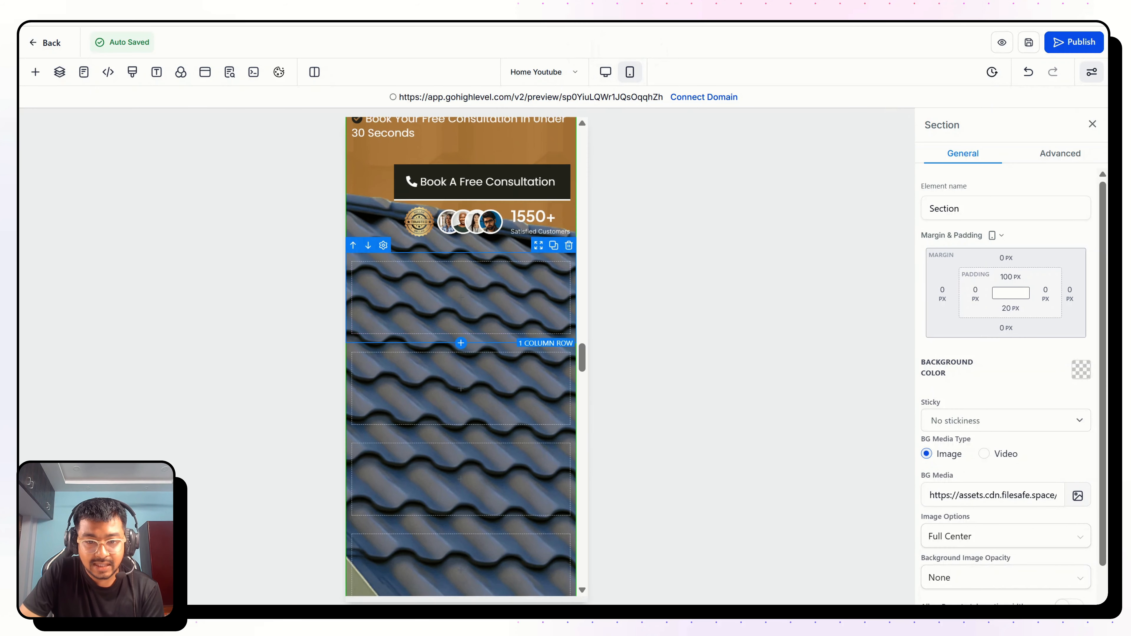
scroll(461, 393, "down", 8)
scroll(462, 446, "up", 10)
scroll(461, 401, "up", 5)
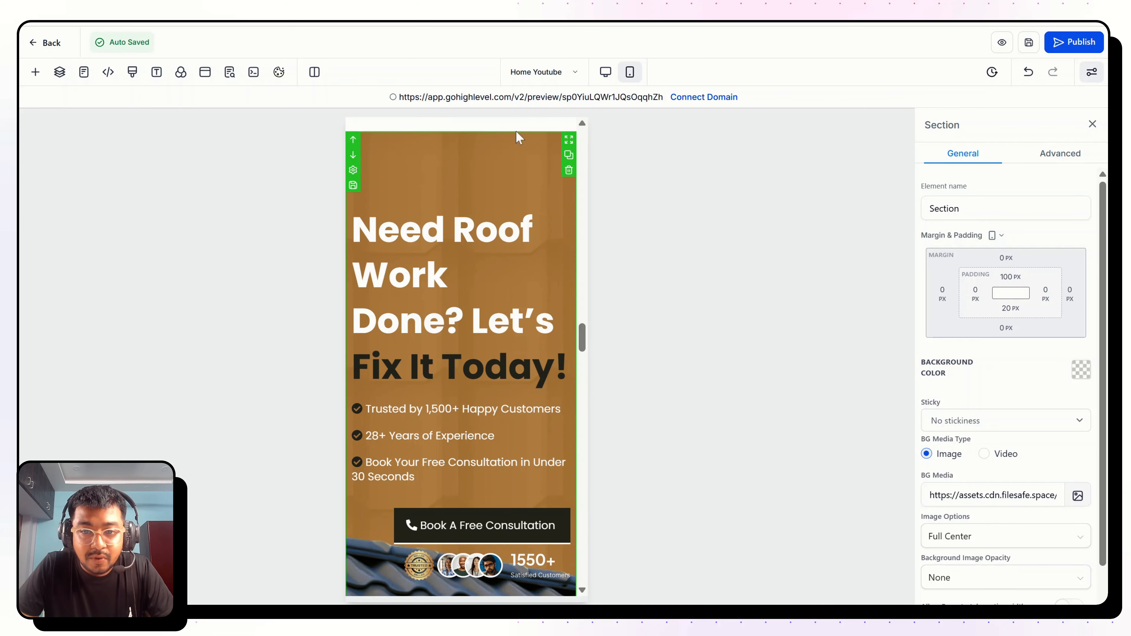
Duplicate the "Need Roof Work Done?" section, making the original visible on desktop only and the copy visible on mobile only
left_click(606, 72)
scroll(628, 189, "up", 10)
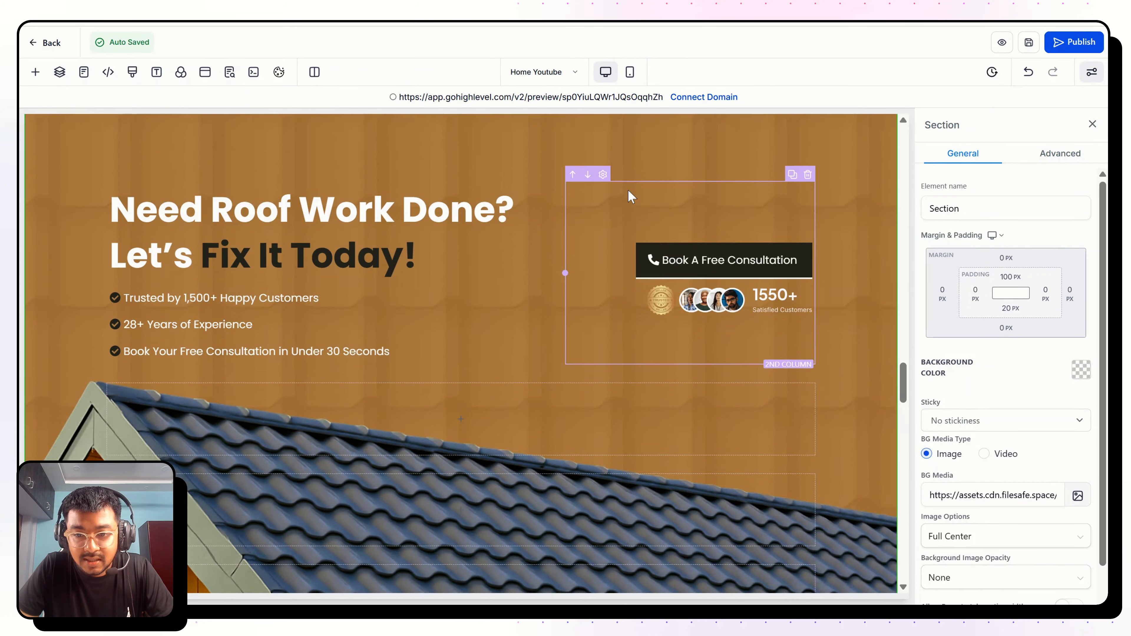
left_click(893, 213)
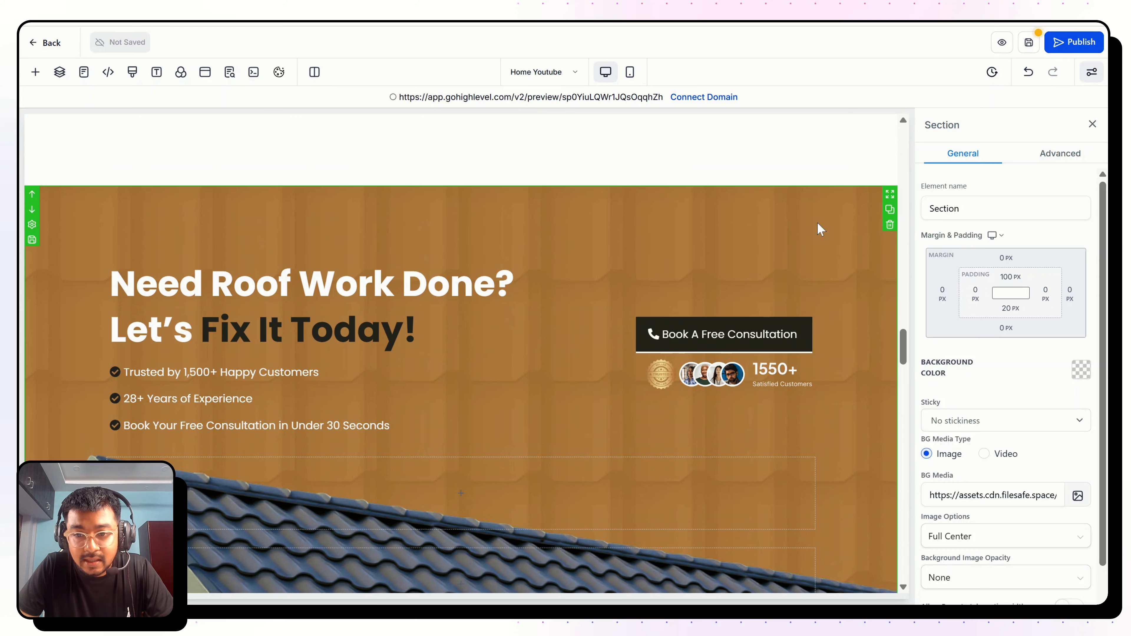
left_click(1058, 156)
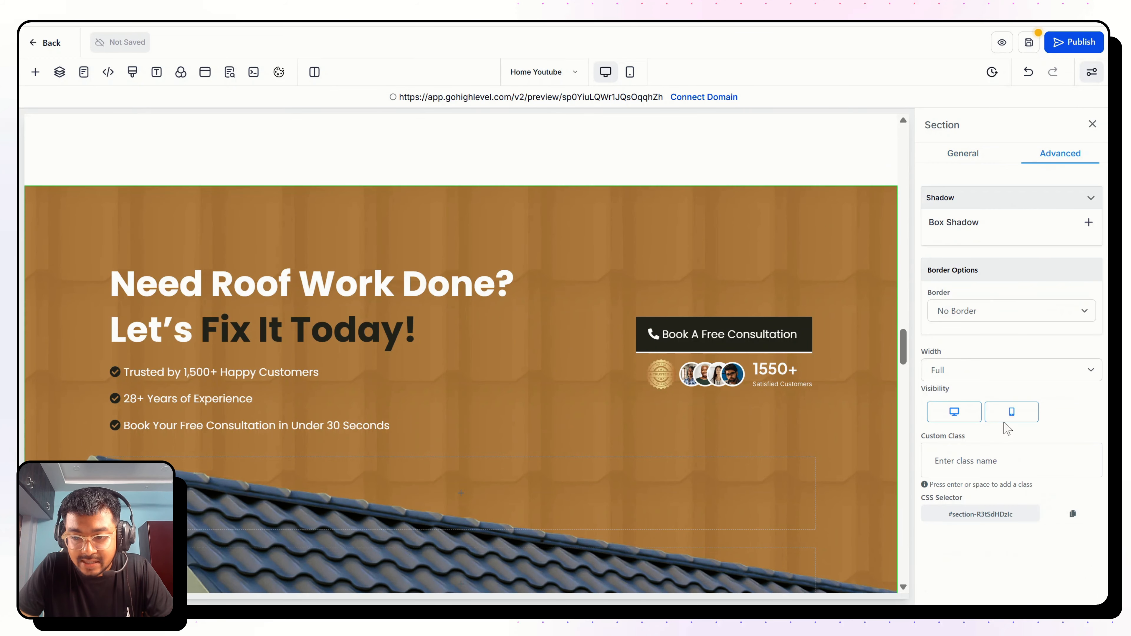
scroll(772, 497, "down", 8)
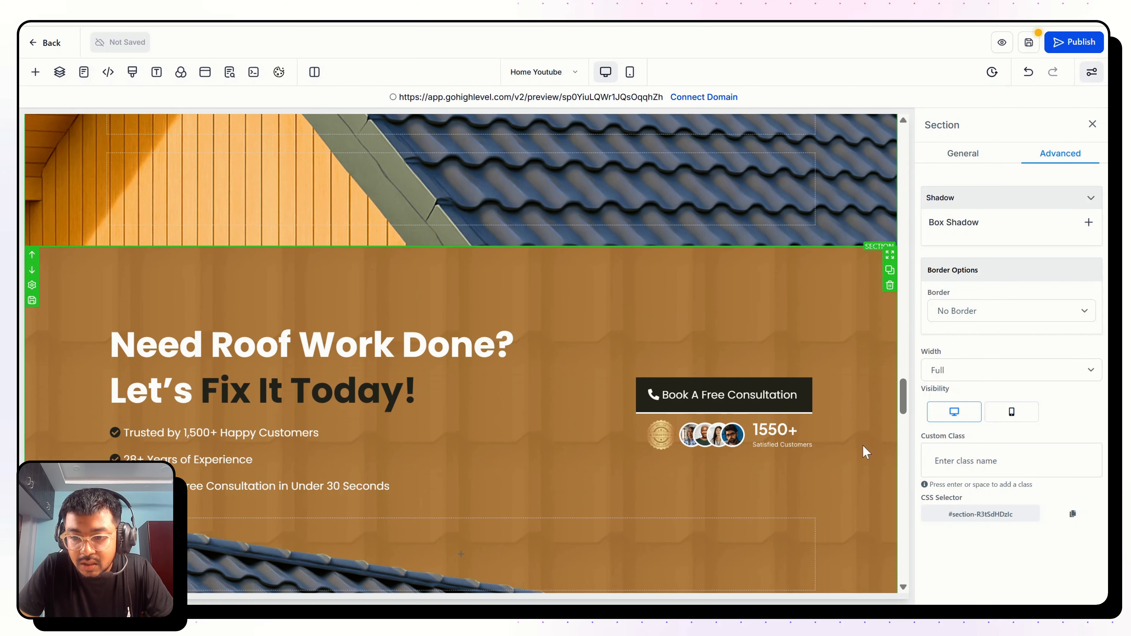
left_click(867, 452)
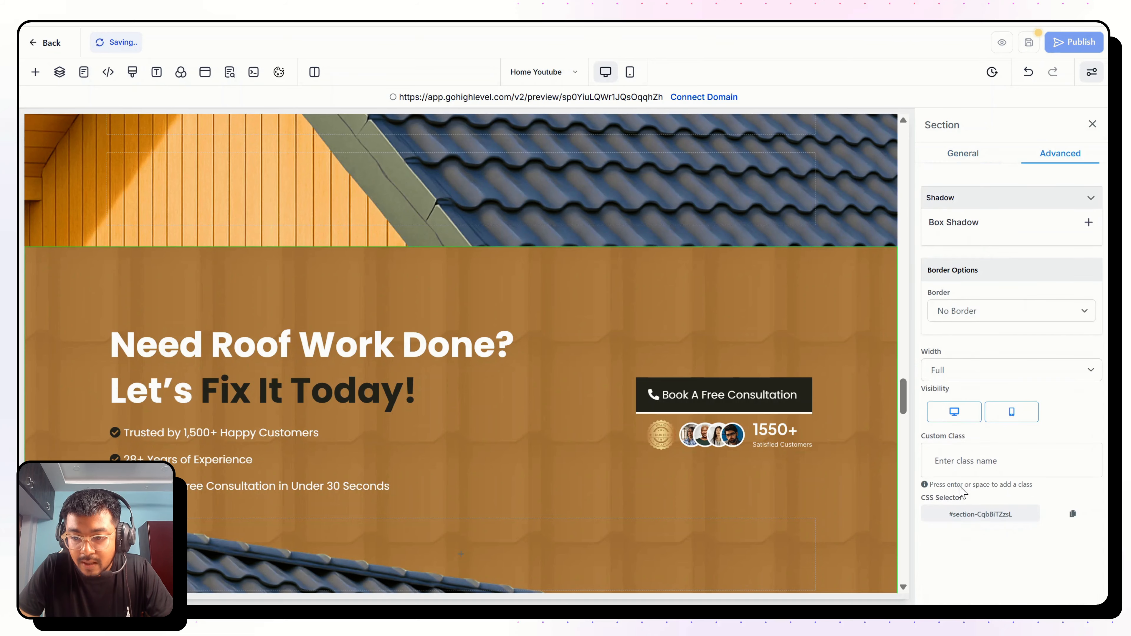
left_click(953, 412)
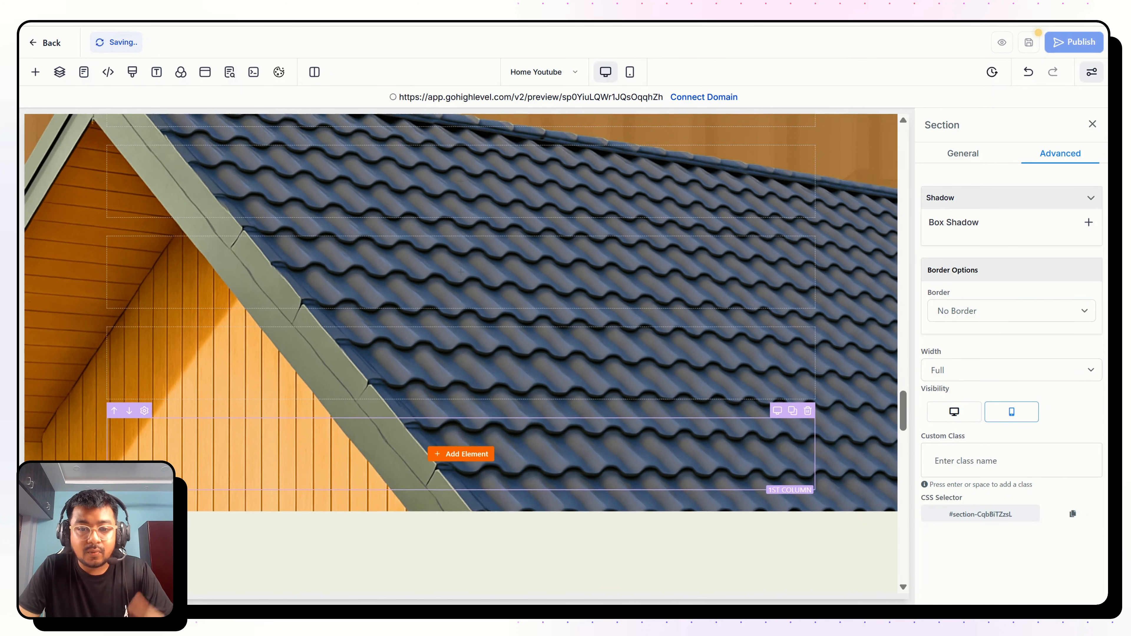
Examine the roof background and the empty spacer rows in the "Need Roof Work Done?" section on desktop
scroll(836, 205, "up", 3)
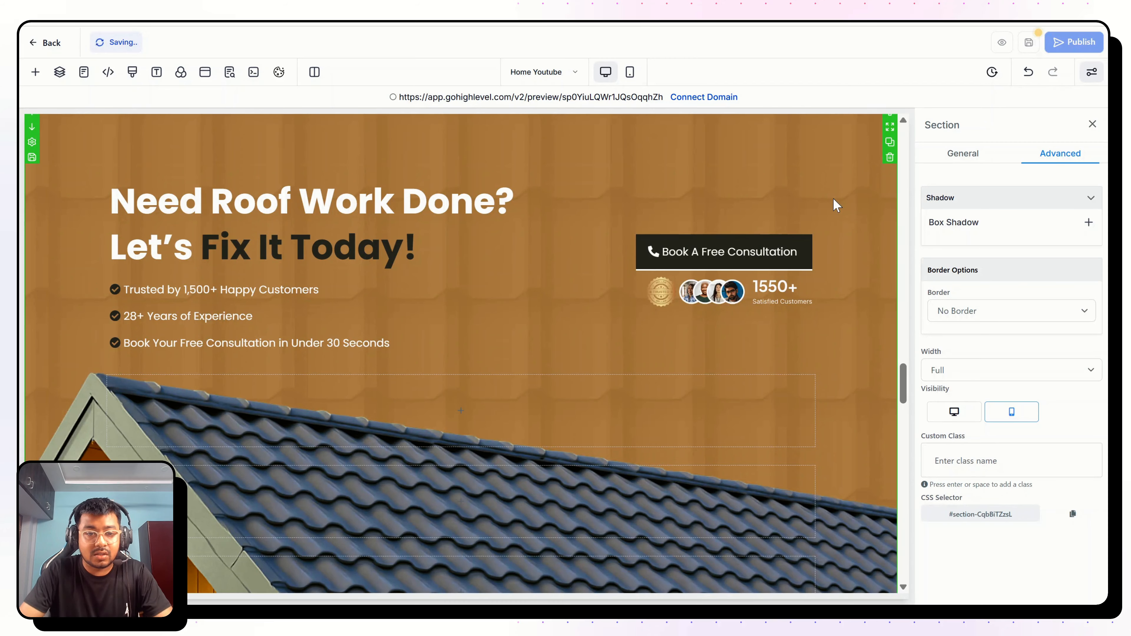
scroll(824, 249, "down", 4)
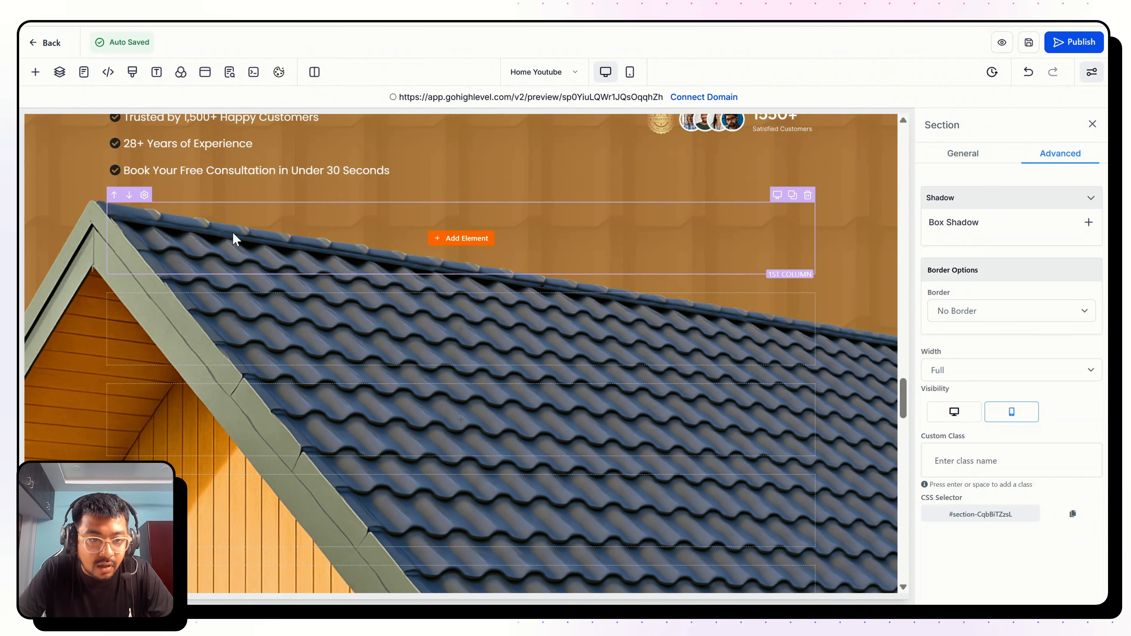
scroll(484, 293, "down", 2)
scroll(485, 293, "up", 2)
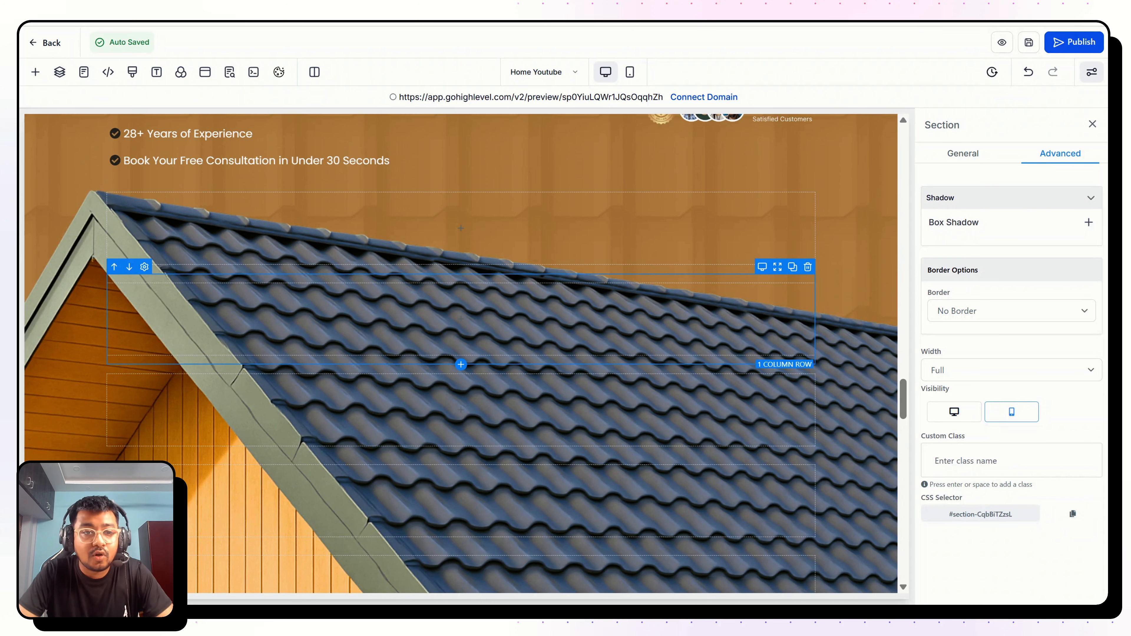
scroll(461, 354, "down", 1)
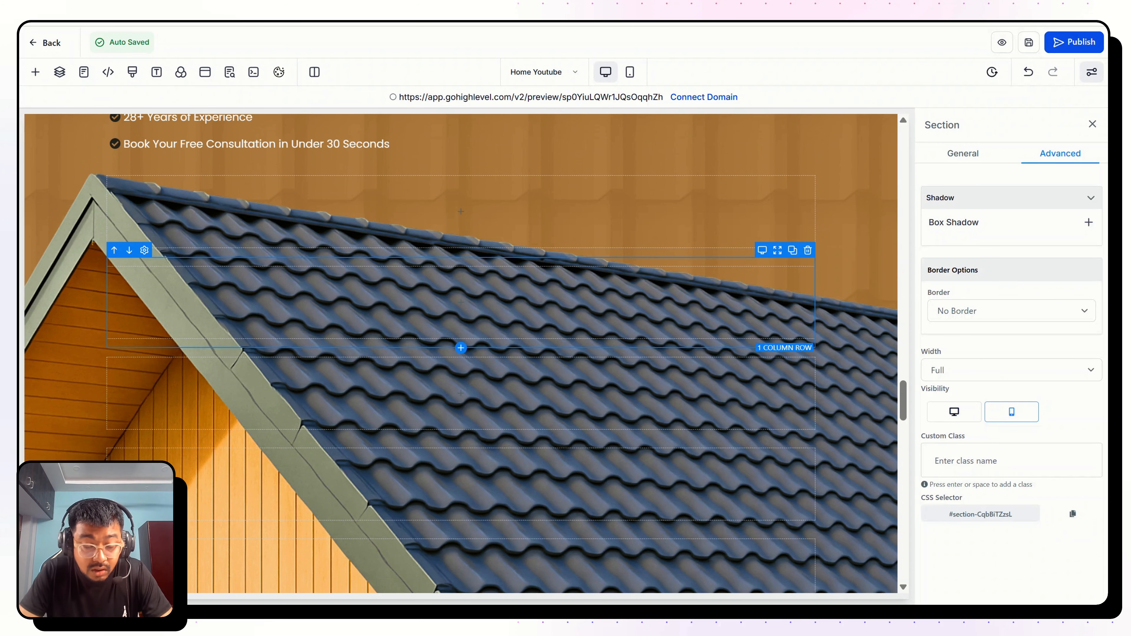
scroll(461, 354, "down", 5)
scroll(461, 354, "up", 4)
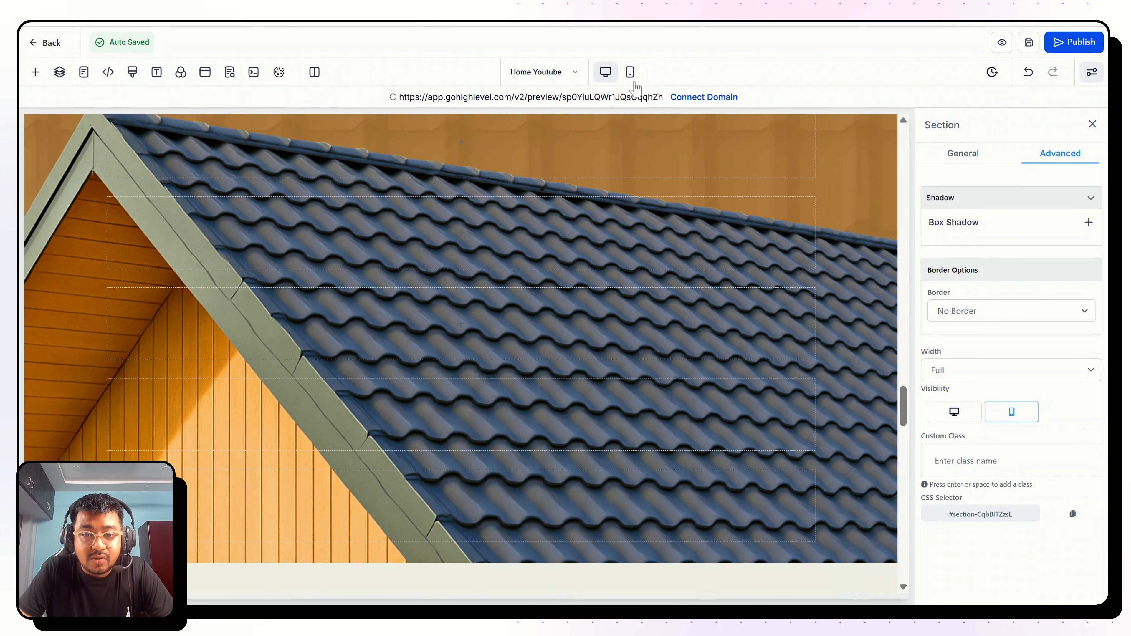
Try replacing the background image of the mobile-only "Need Roof Work Done?" section by pasting an image URL
left_click(630, 72)
scroll(541, 326, "up", 4)
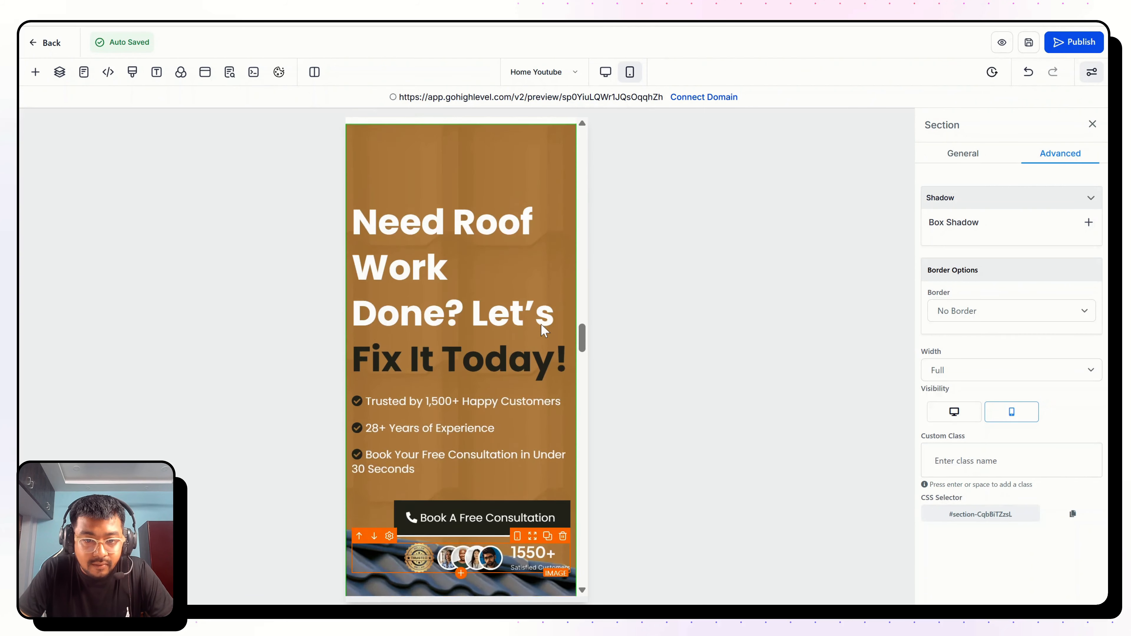
scroll(479, 280, "up", 3)
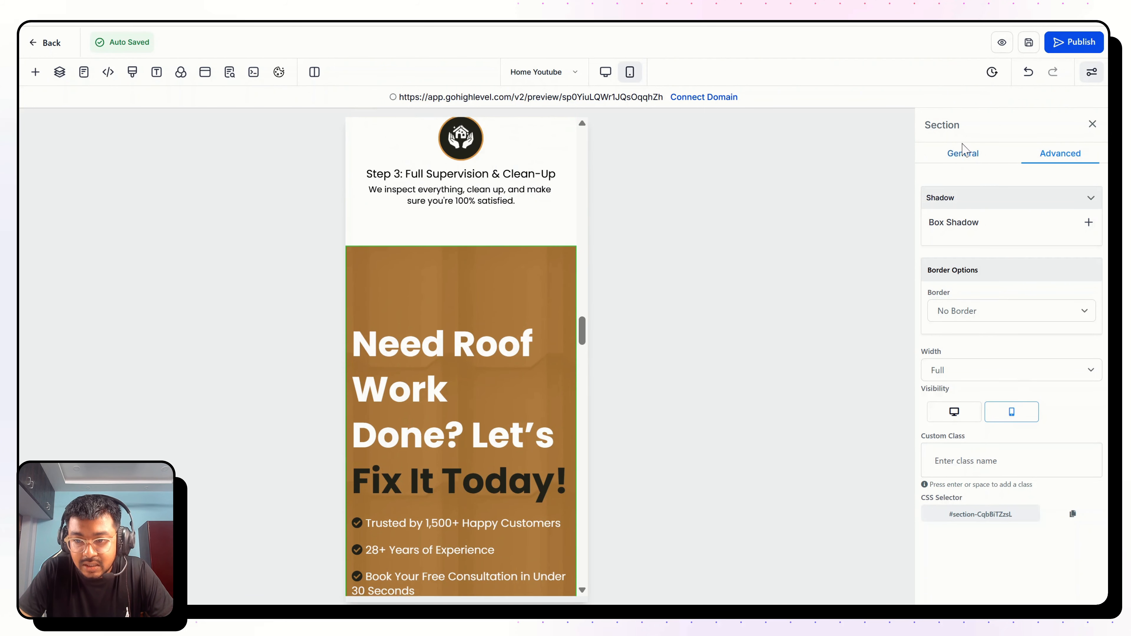
left_click(963, 157)
scroll(997, 392, "down", 1)
left_click(1002, 455)
key("ctrl+a")
key("ctrl+v")
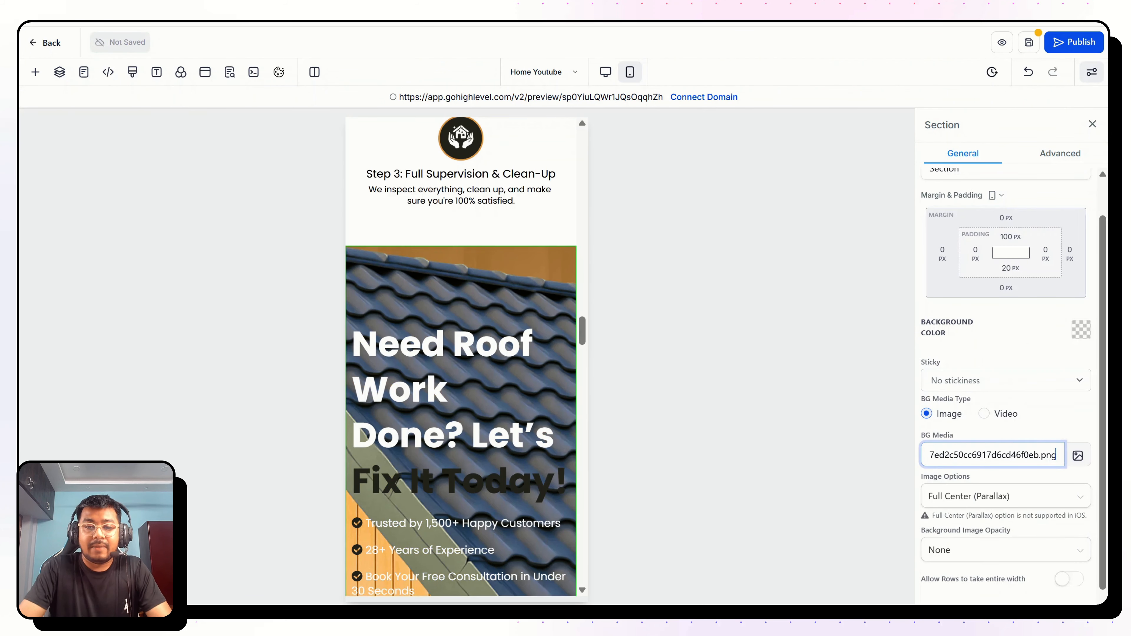
key("BackSpace")
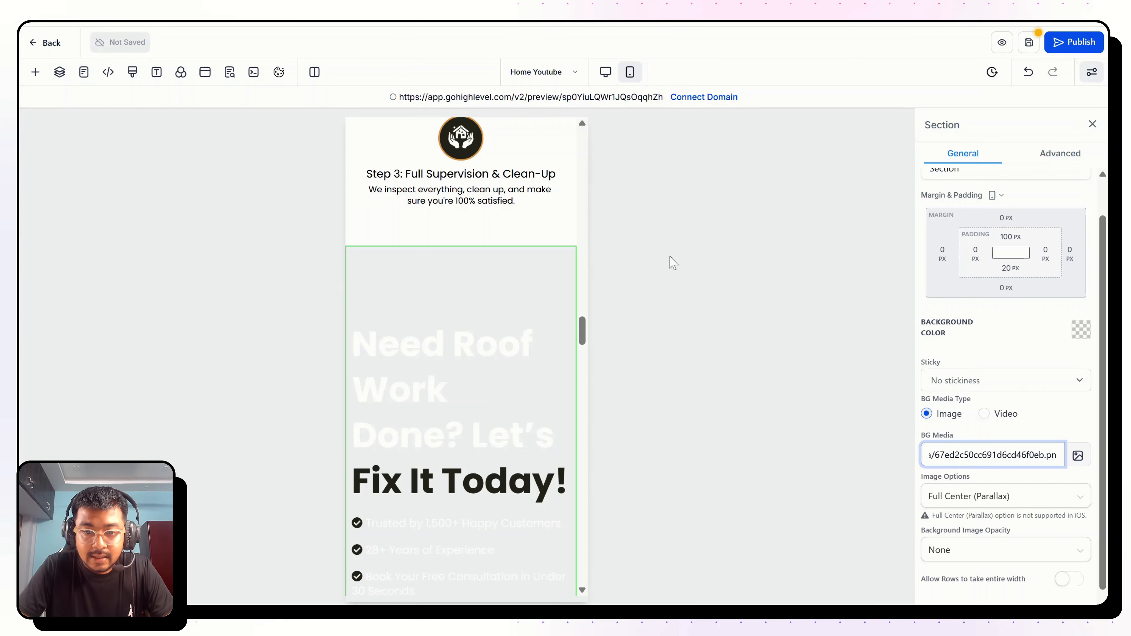
Set the mobile section's background to the Modern Roofing Service (20) image from the SOLAR & ROOFING > SAR 01 media folder
left_click(606, 72)
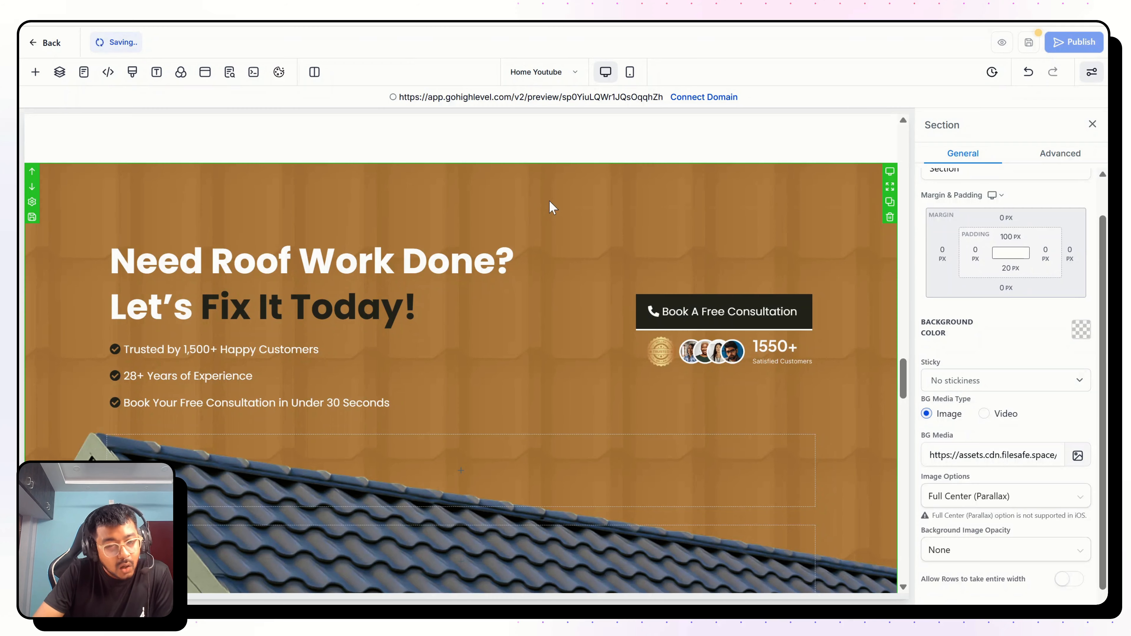
scroll(553, 207, "down", 7)
scroll(480, 397, "up", 3)
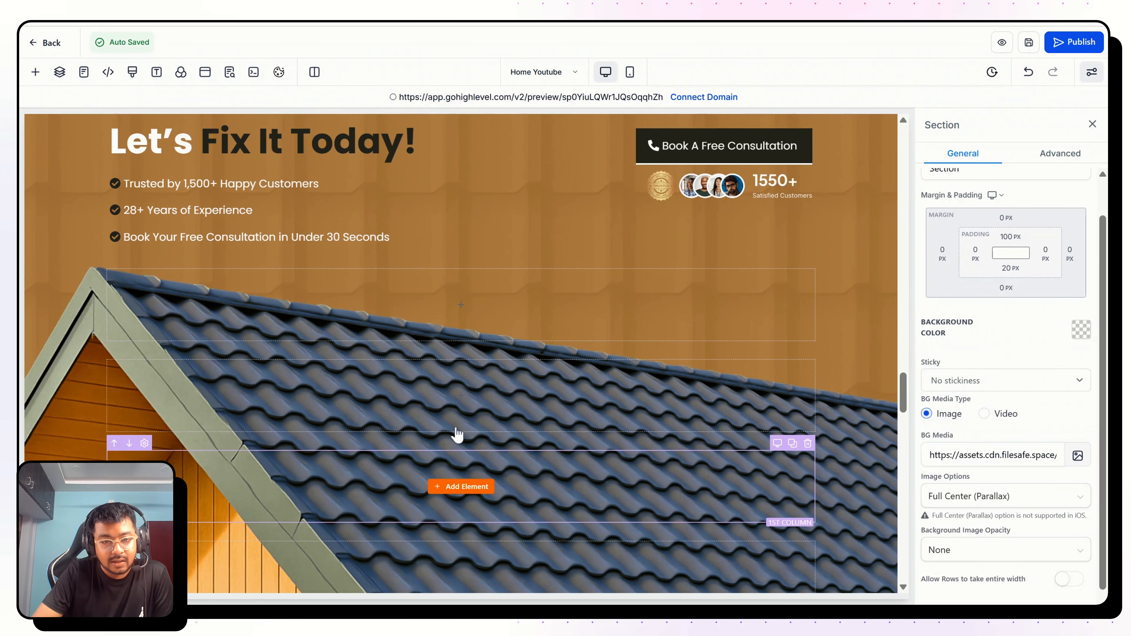
scroll(508, 426, "up", 2)
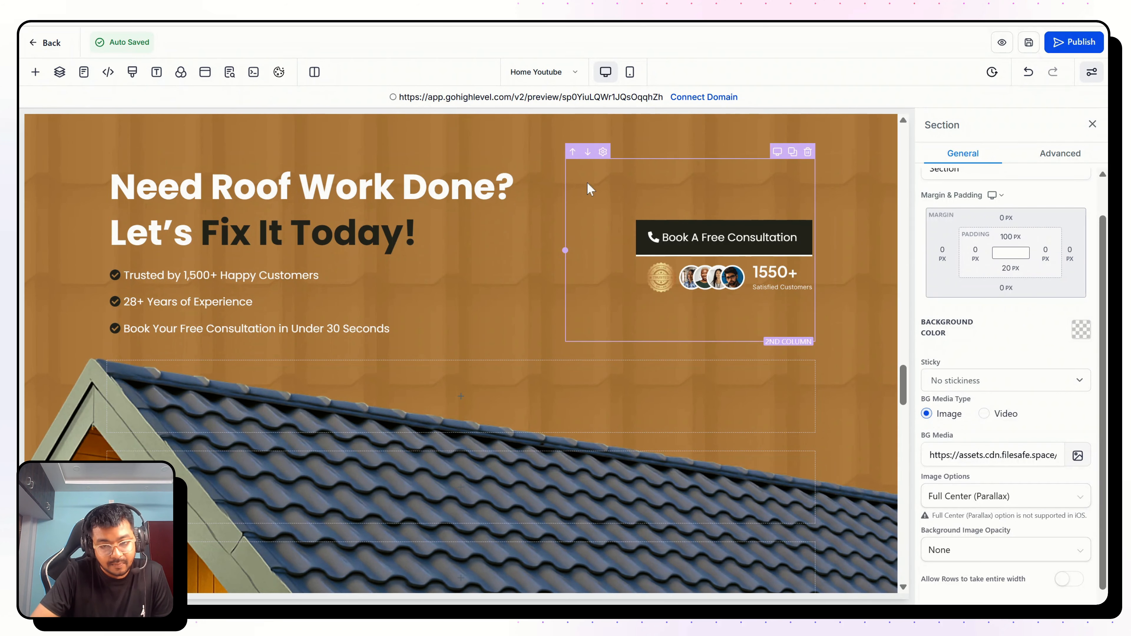
left_click(630, 72)
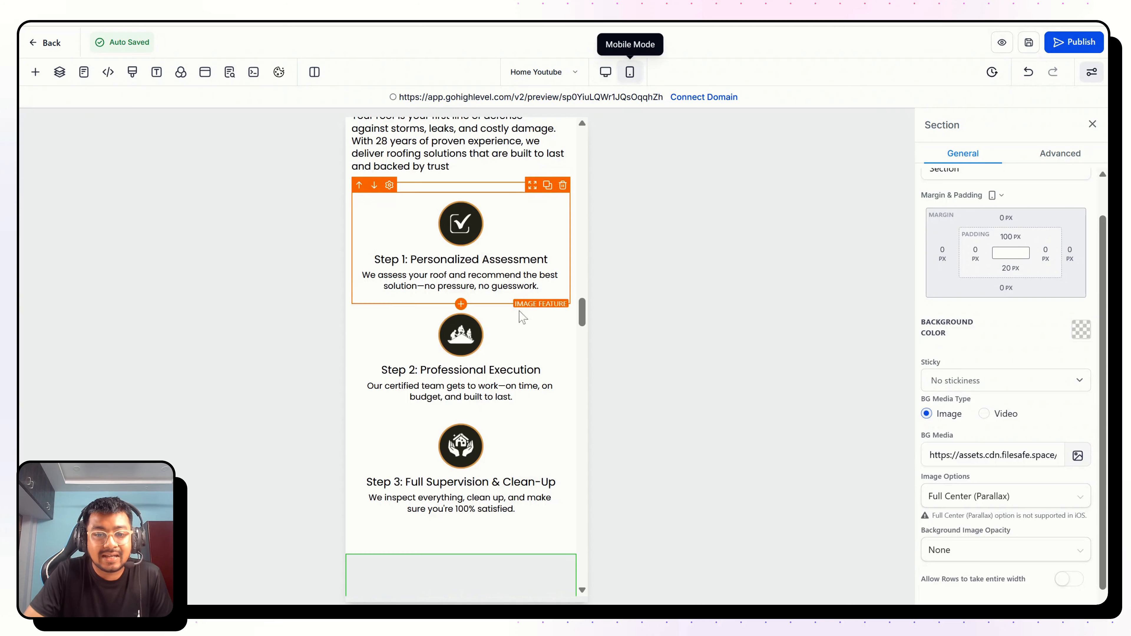
scroll(512, 334, "down", 3)
scroll(513, 334, "down", 3)
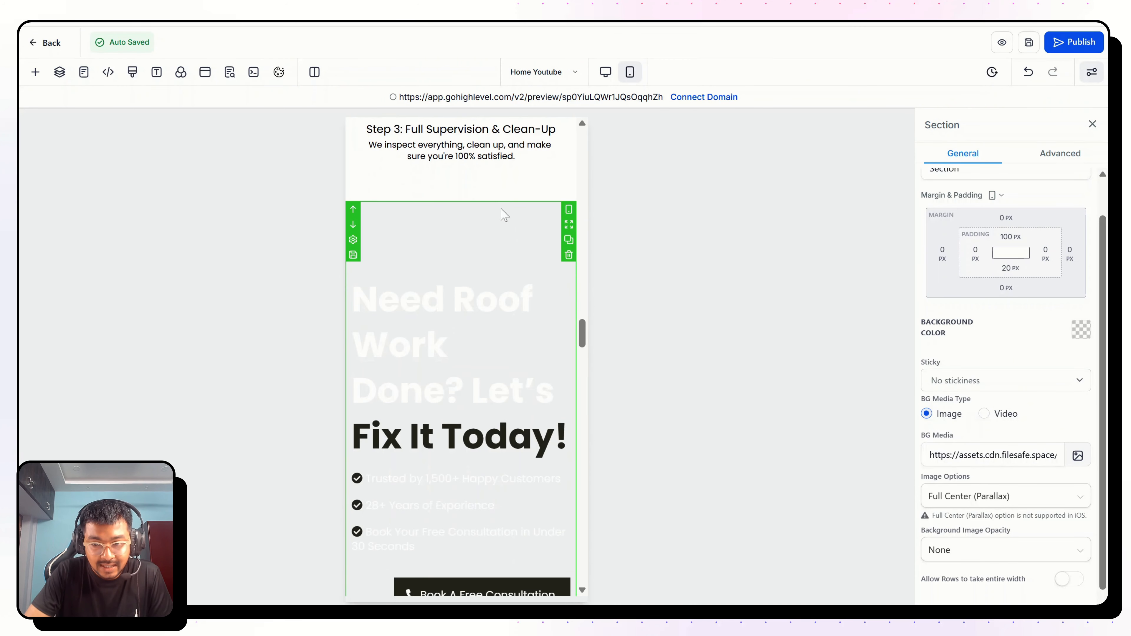
left_click(1079, 456)
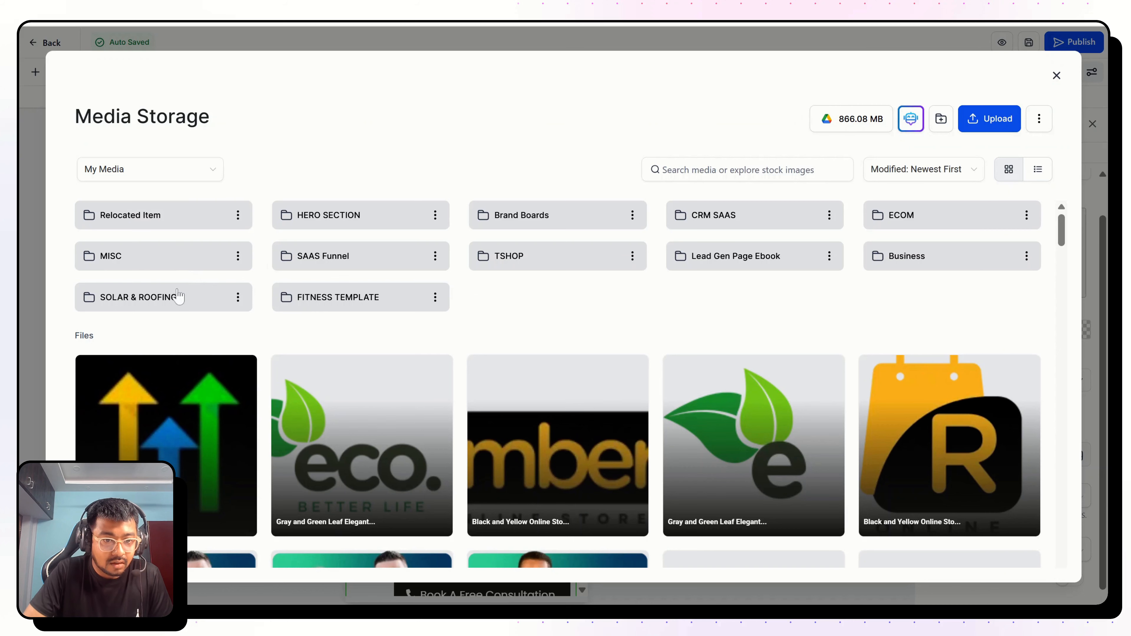
left_click(172, 298)
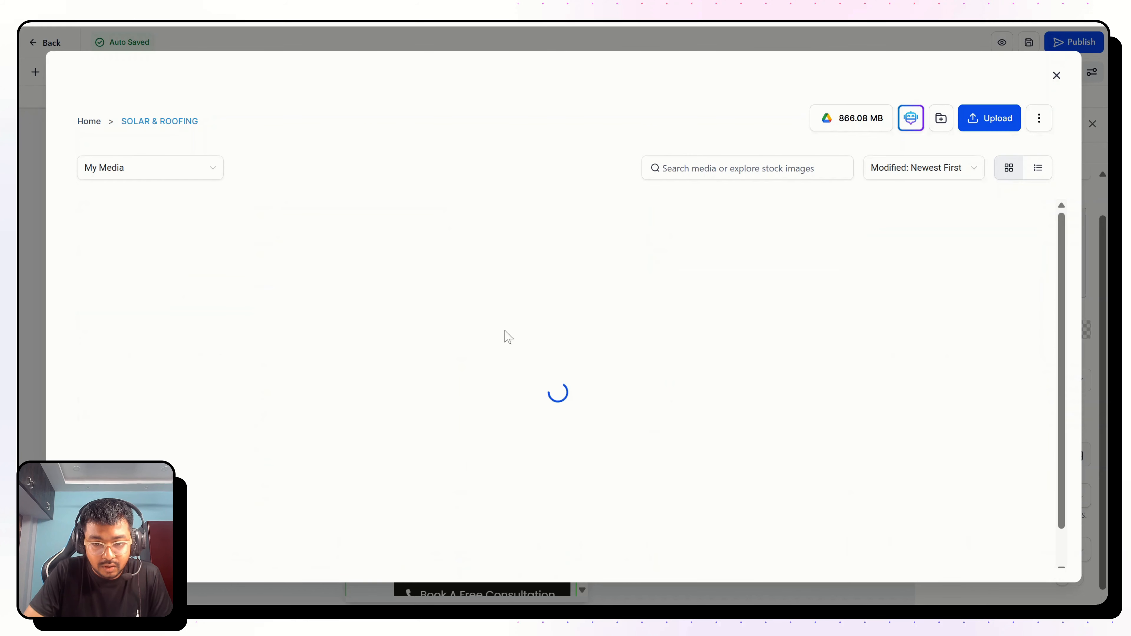
left_click(133, 213)
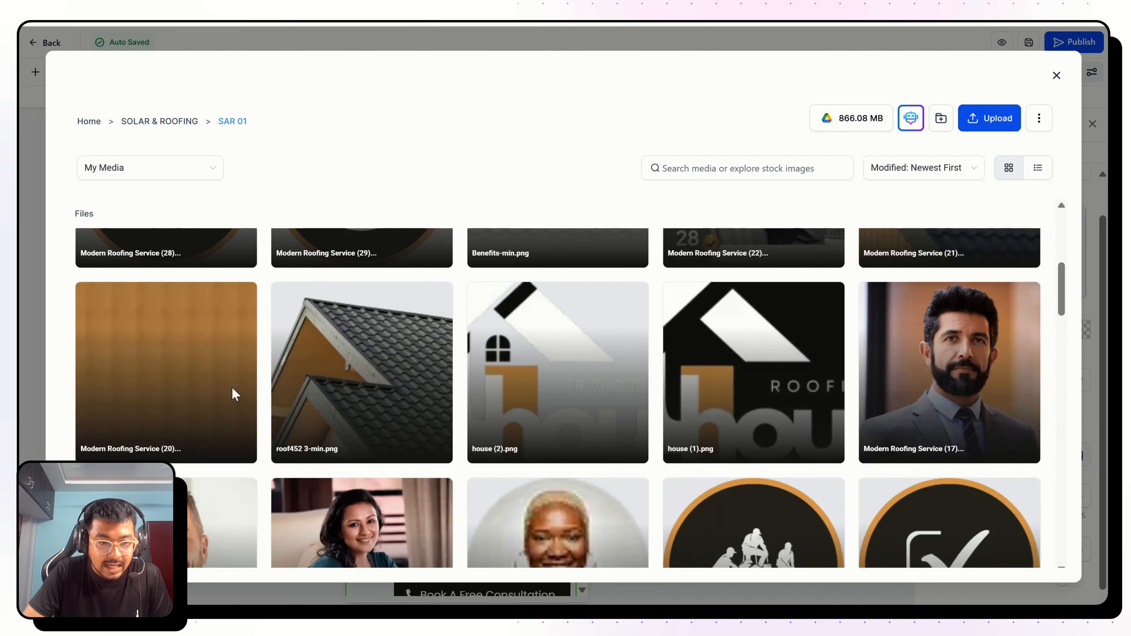
left_click(182, 367)
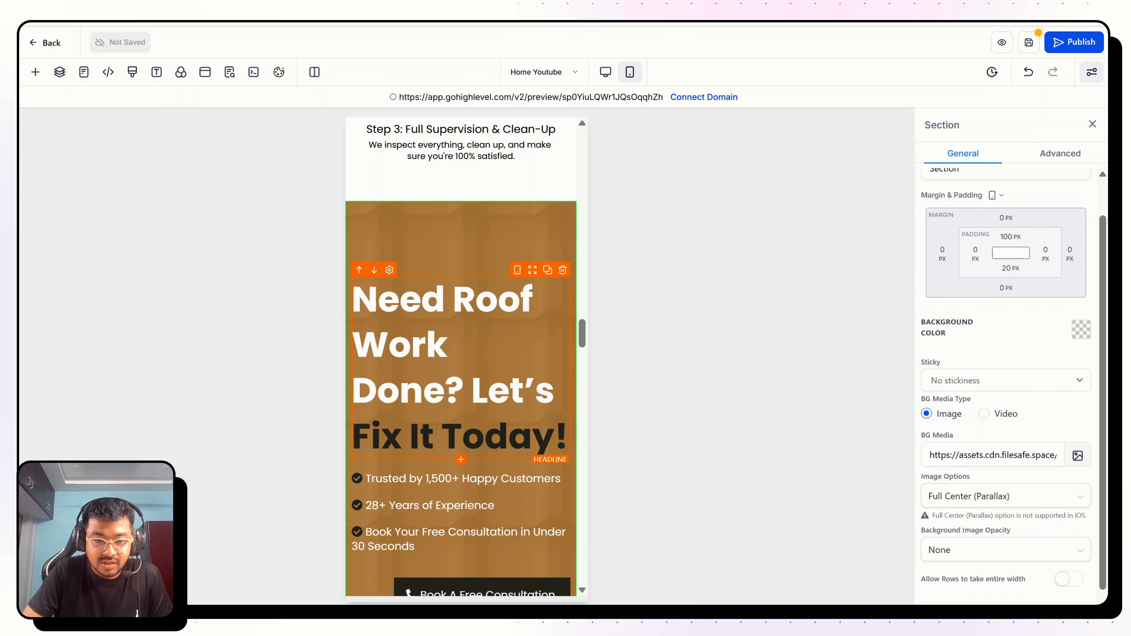
Change the section's background image option to Full Center and set its mobile top padding to 20 px
scroll(459, 312, "down", 1)
scroll(456, 268, "up", 1)
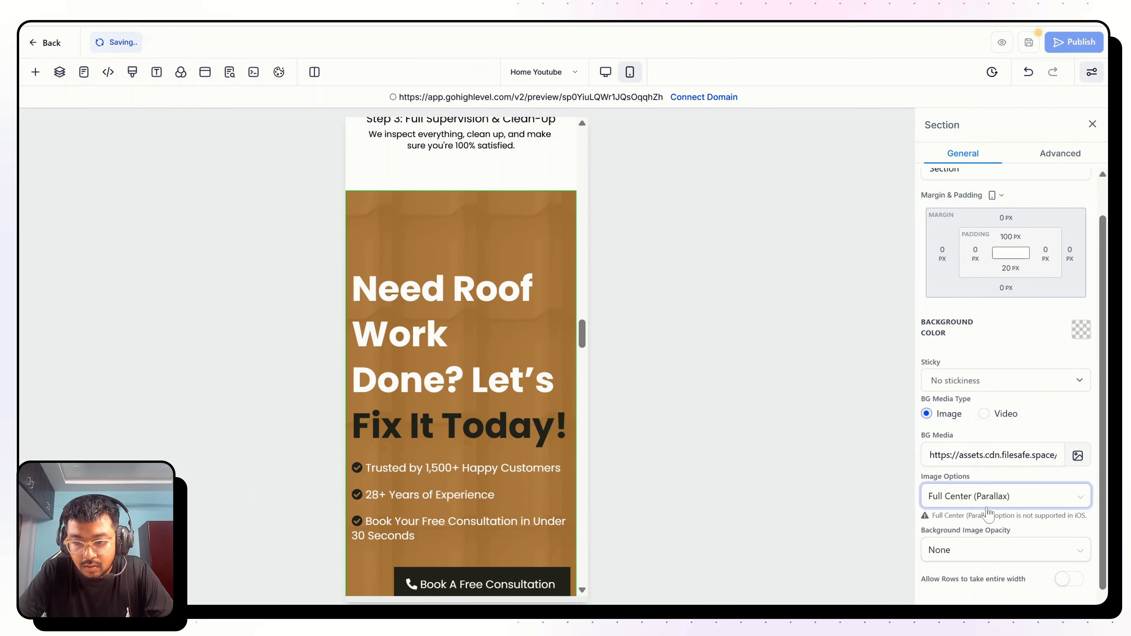
left_click(971, 498)
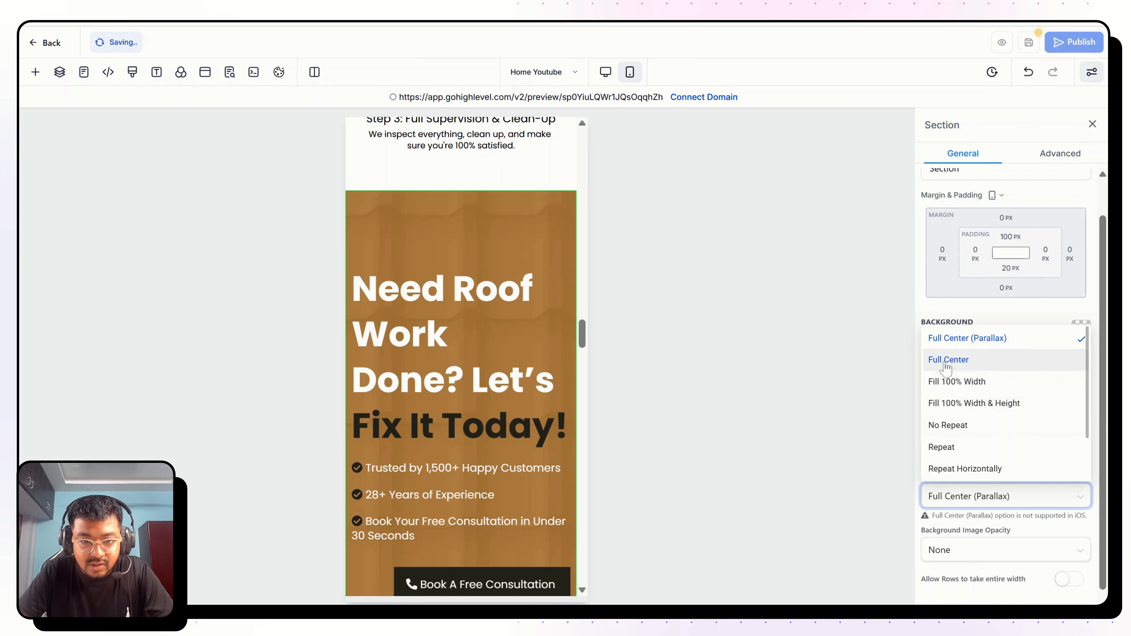
left_click(947, 372)
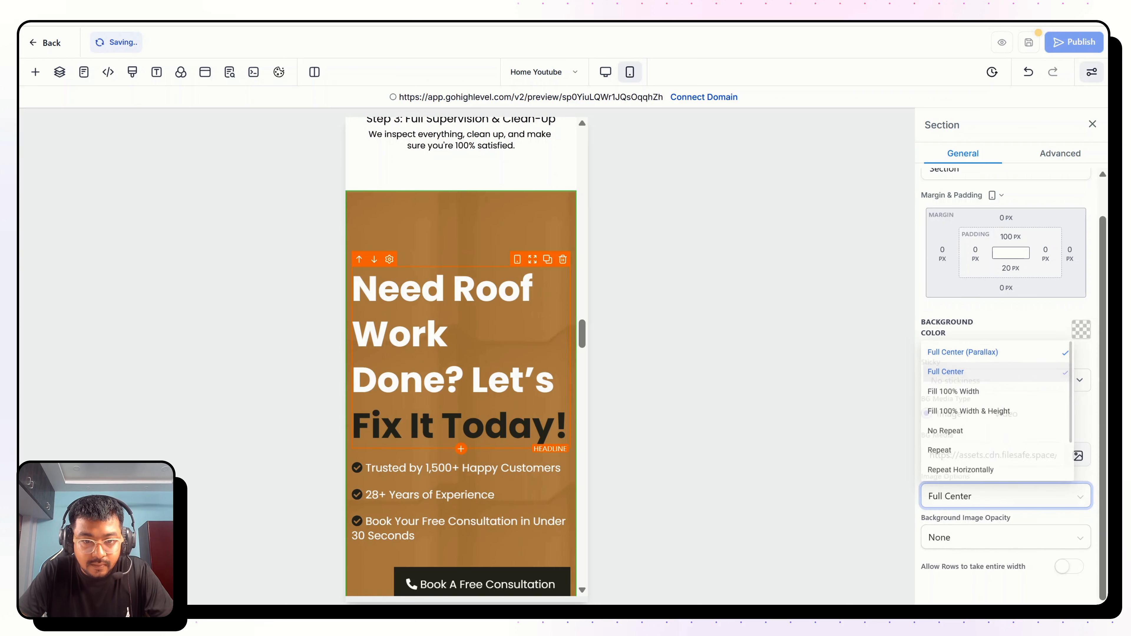
left_click(1009, 238)
left_click(1036, 296)
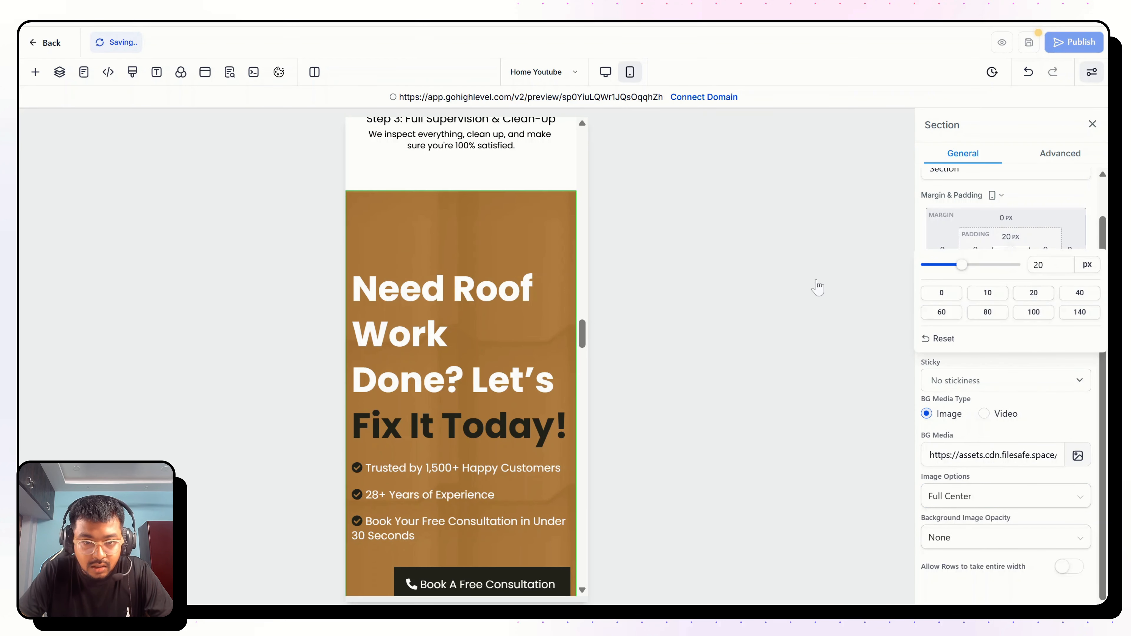
Set the "Need Roof Work Done? Let's Fix It Today!" headline's mobile font size to 28 px and center-align it
left_click(448, 328)
left_click(1027, 386)
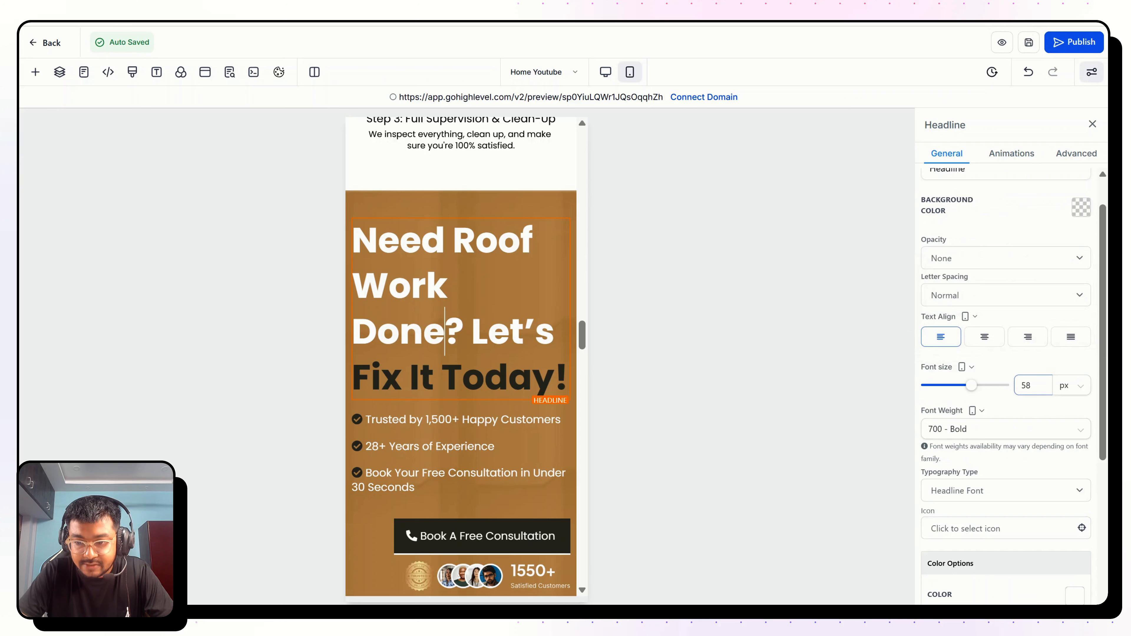
type("2")
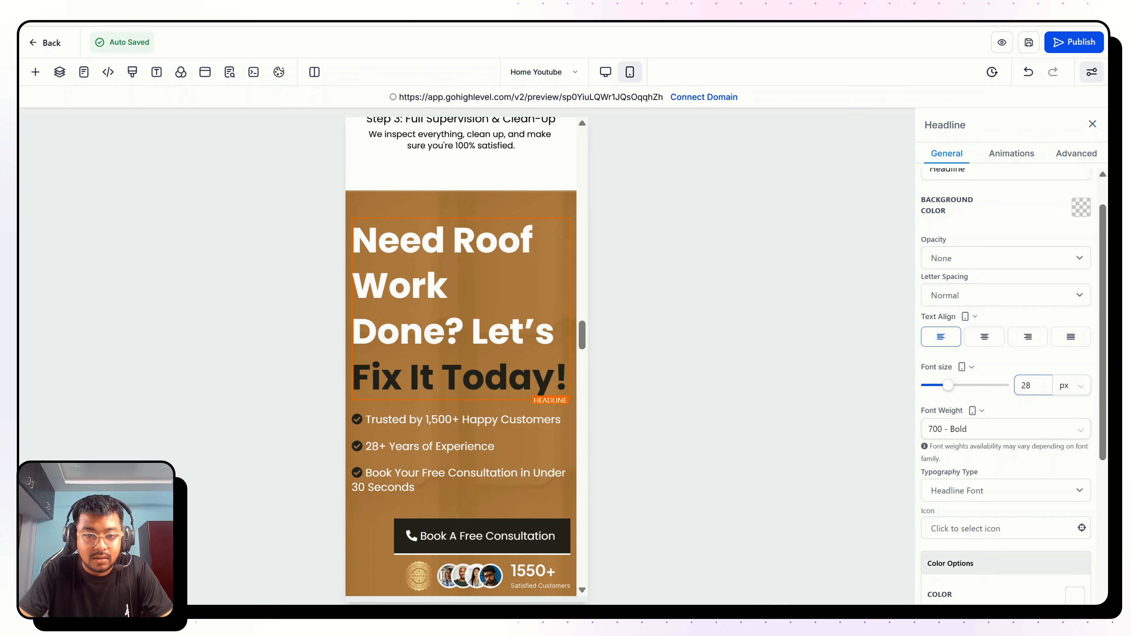
type("8")
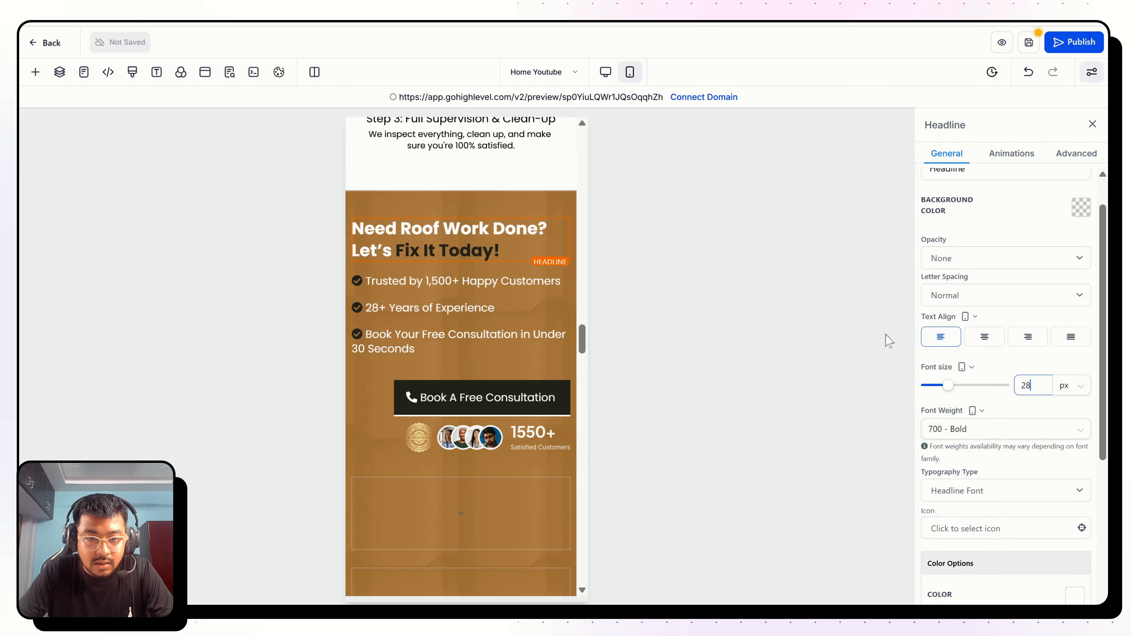
left_click(992, 345)
Set the mobile font size of the three check-marked sub headlines below the headline to 16 px
left_click(501, 281)
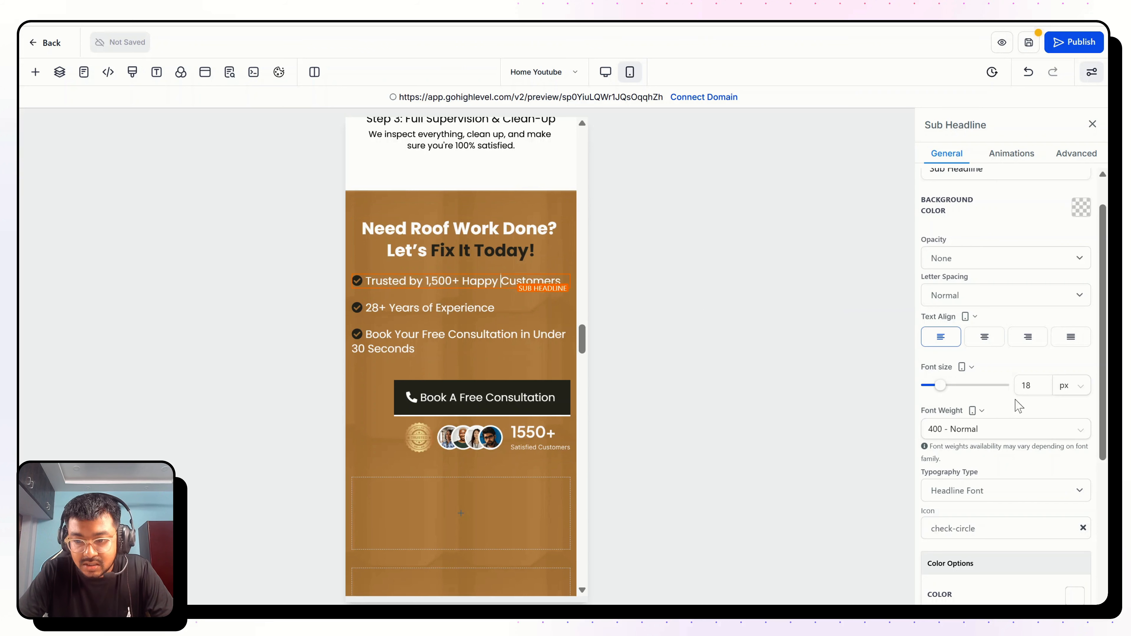
double_click(1027, 386)
type("16")
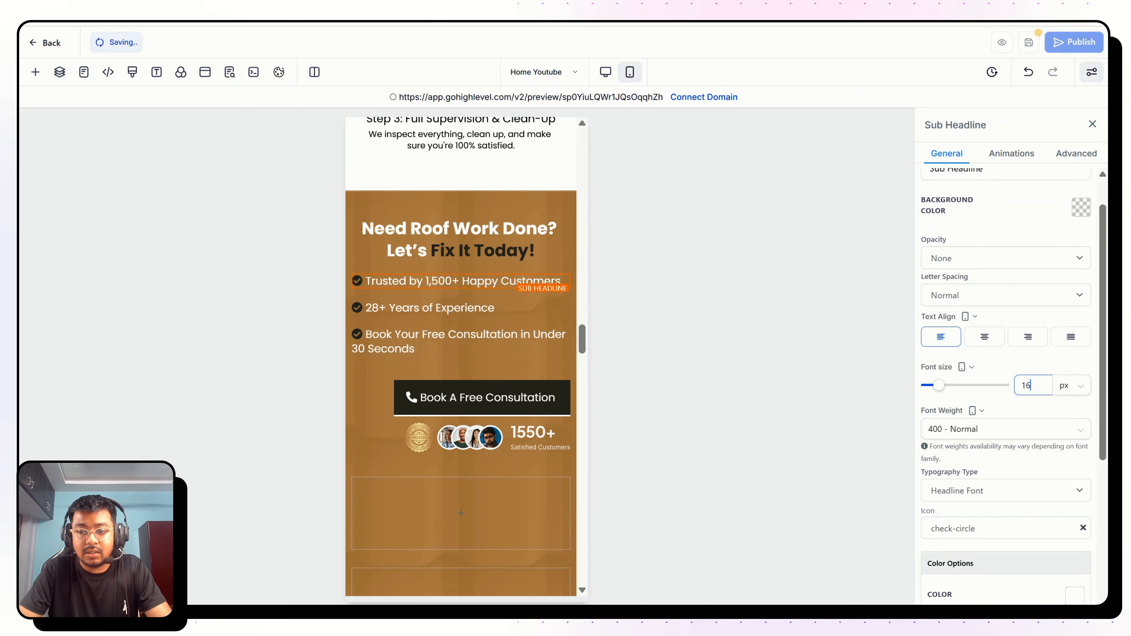
left_click(501, 307)
double_click(1026, 386)
type("16")
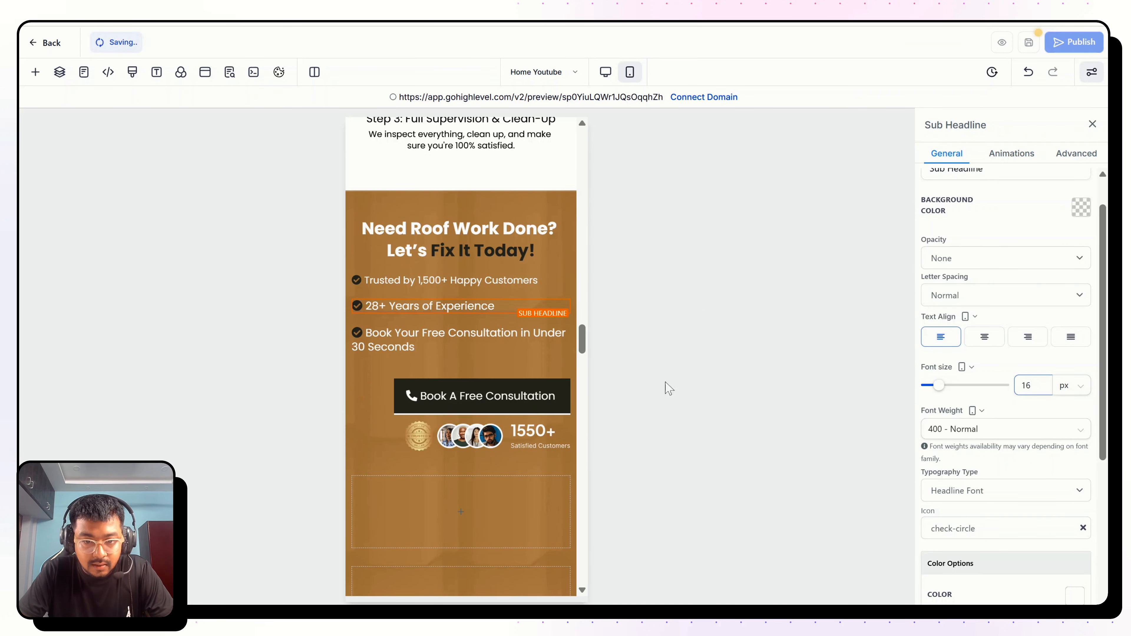
left_click(503, 339)
double_click(1027, 386)
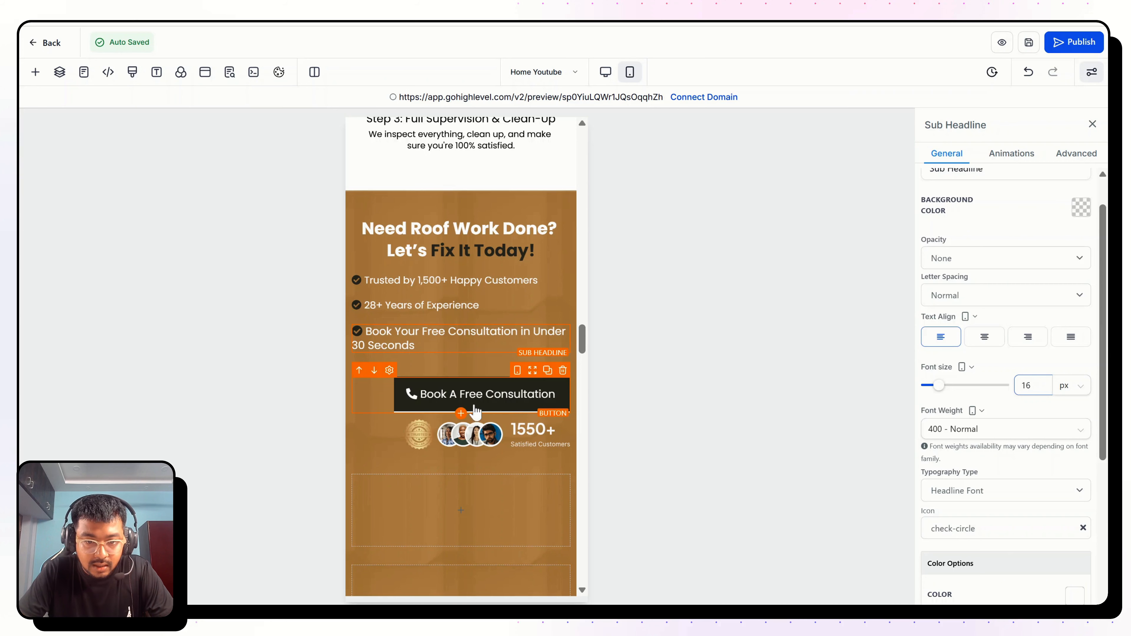
Center-align the "Book A Free Consultation" button with a 16 px font size, and center the "Satisfied Customers" image below it
left_click(468, 395)
left_click(986, 314)
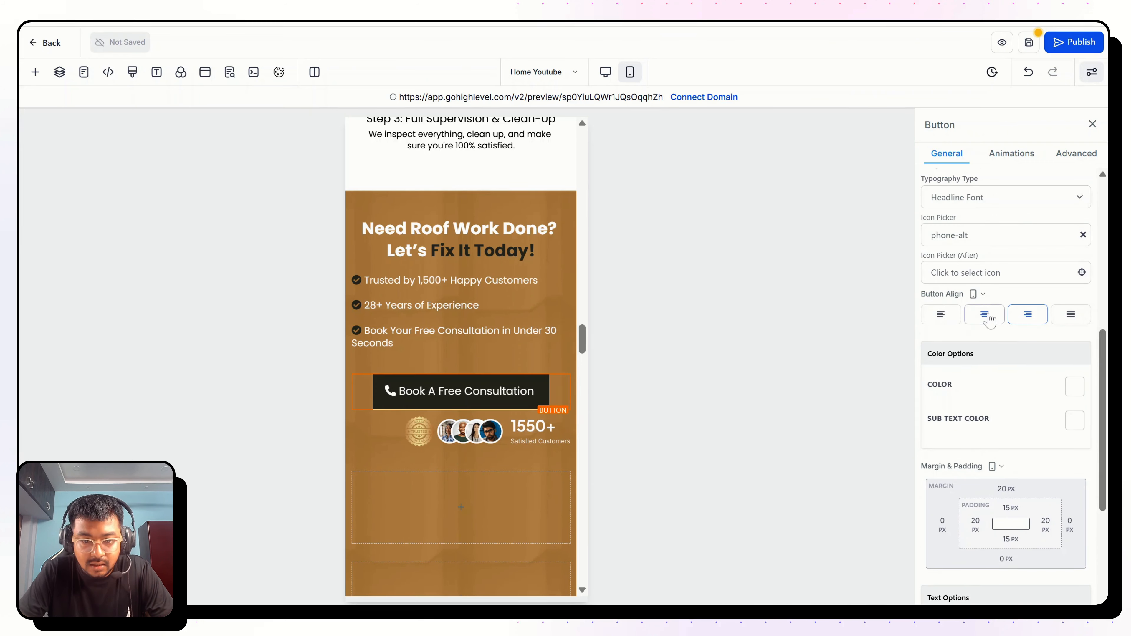
scroll(1024, 347, "up", 8)
double_click(1029, 344)
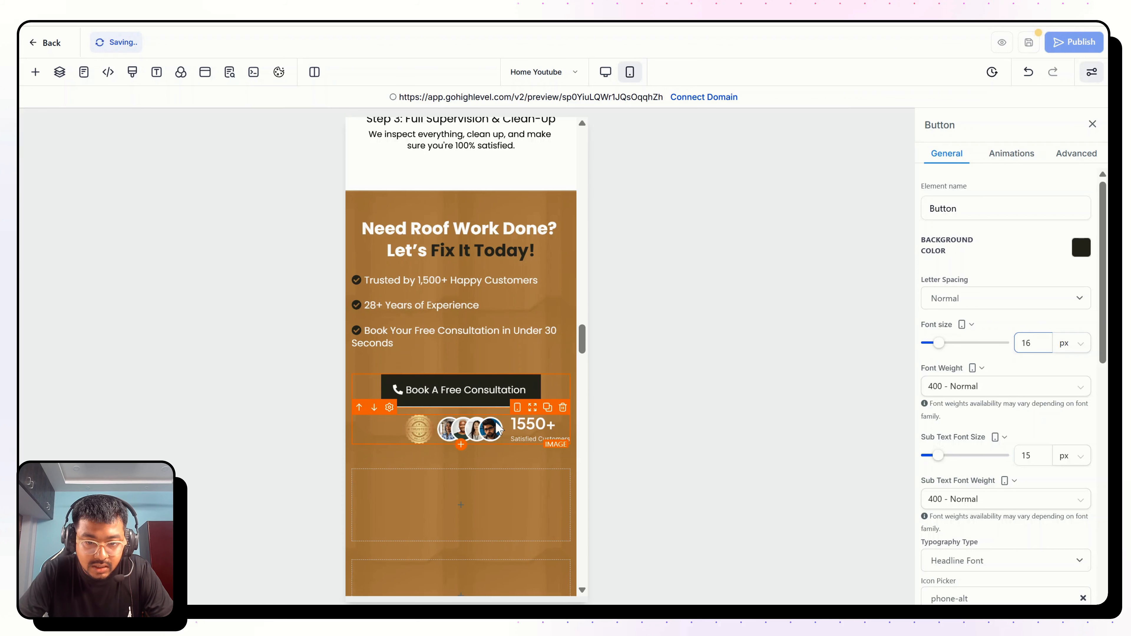
left_click(479, 430)
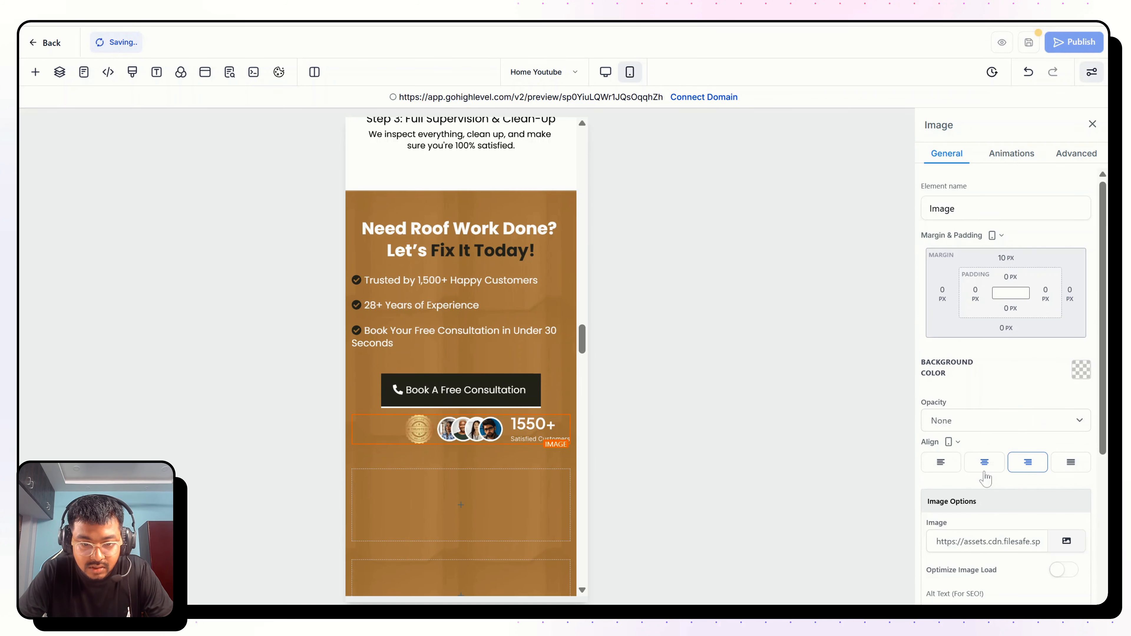
left_click(985, 462)
Delete the empty one-column rows below the "Satisfied Customers" image in the mobile section, keeping only one
scroll(987, 473, "down", 3)
scroll(541, 506, "down", 1)
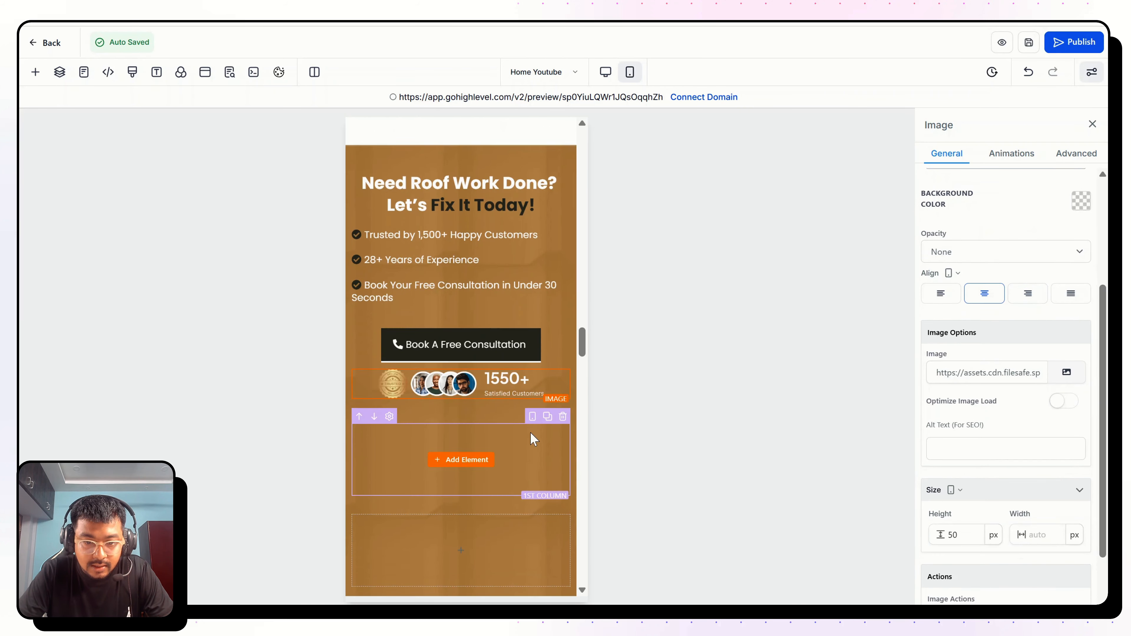
scroll(531, 433, "down", 8)
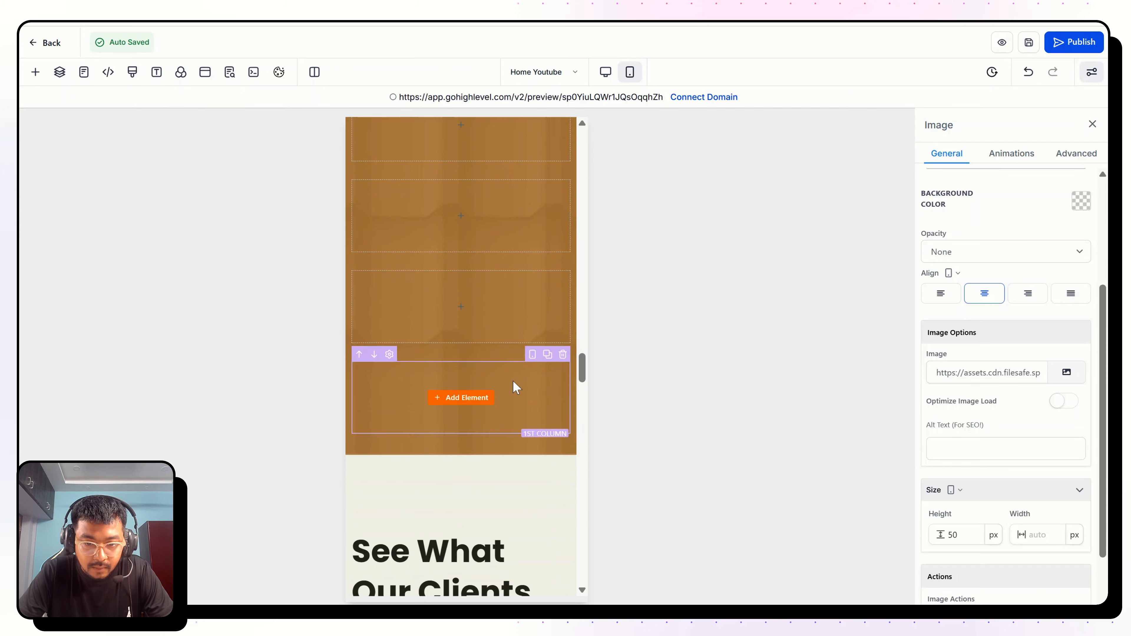
scroll(516, 388, "up", 8)
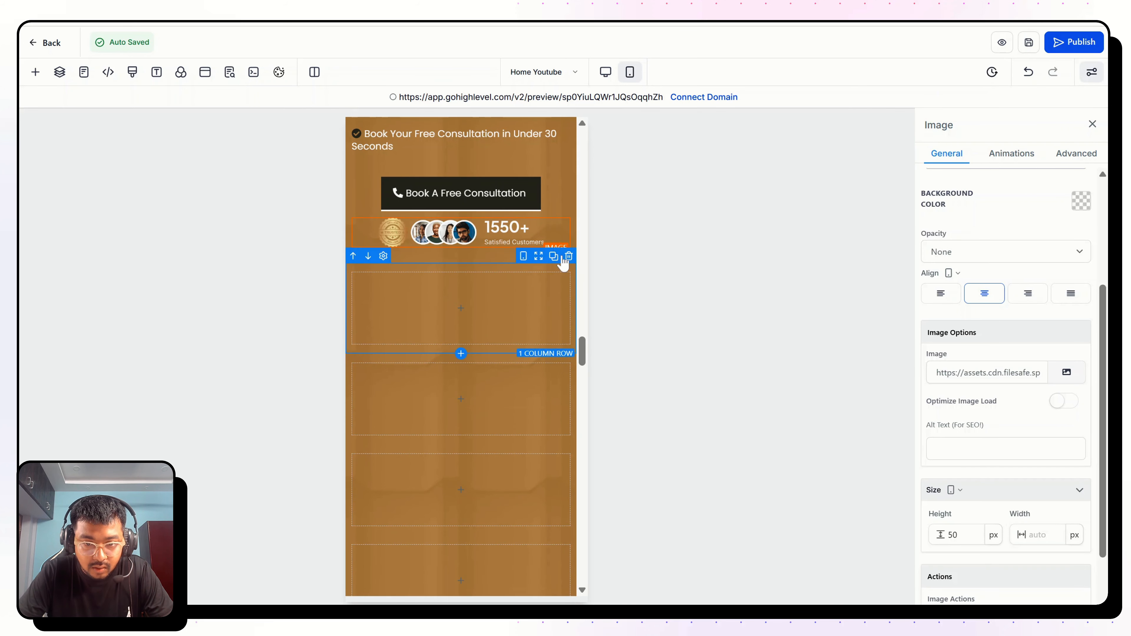
left_click(569, 258)
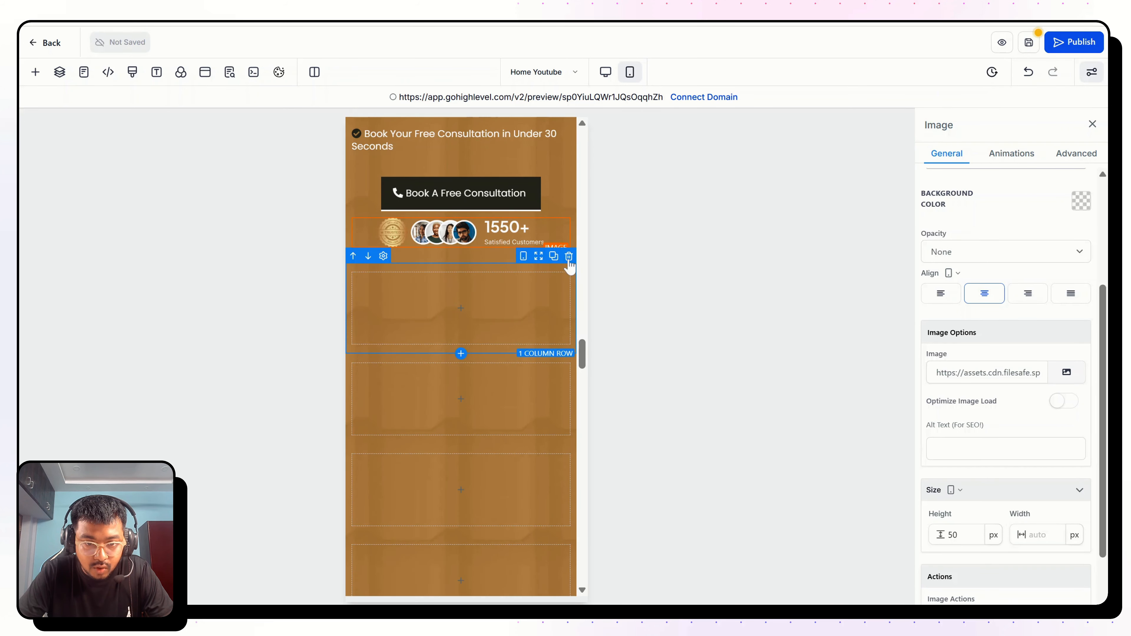
left_click(569, 259)
left_click(569, 258)
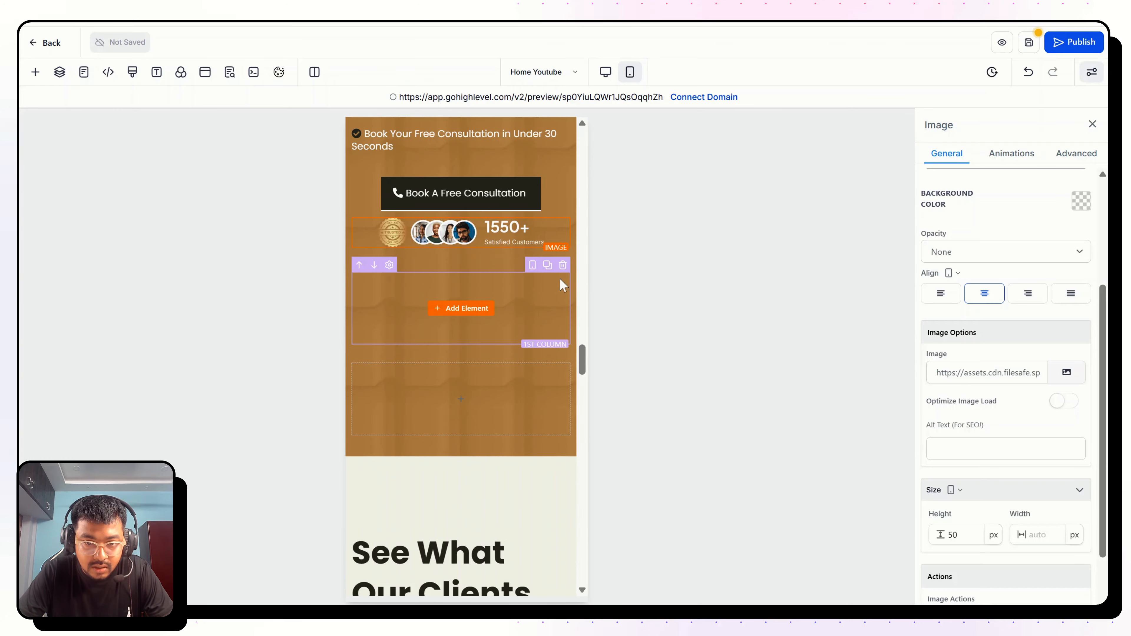
left_click(569, 256)
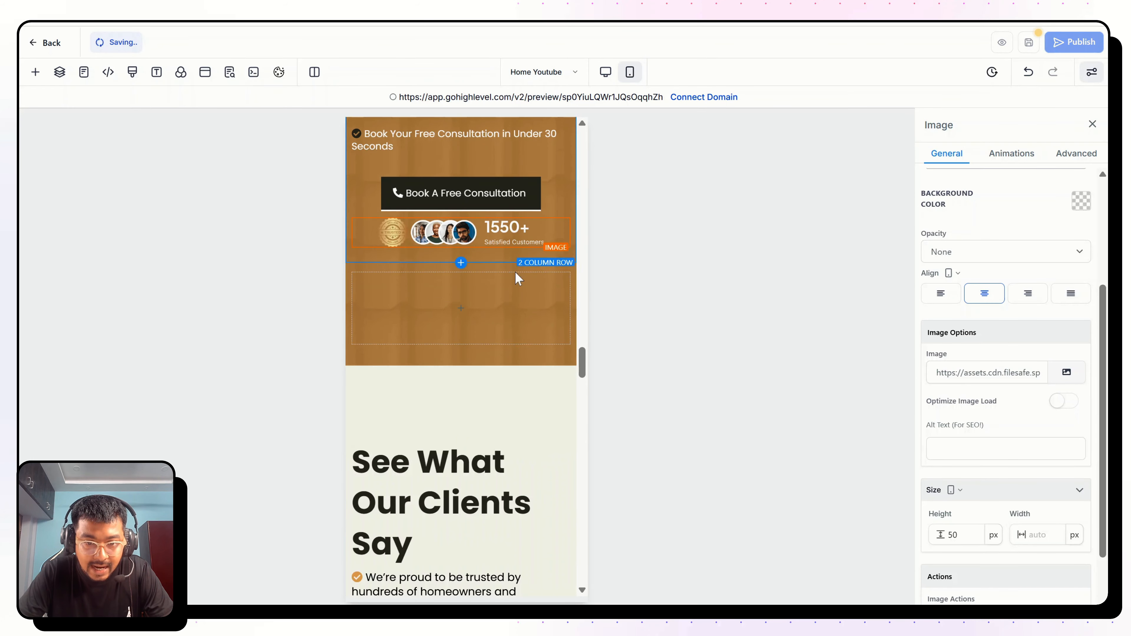
scroll(514, 271, "up", 15)
scroll(514, 271, "up", 10)
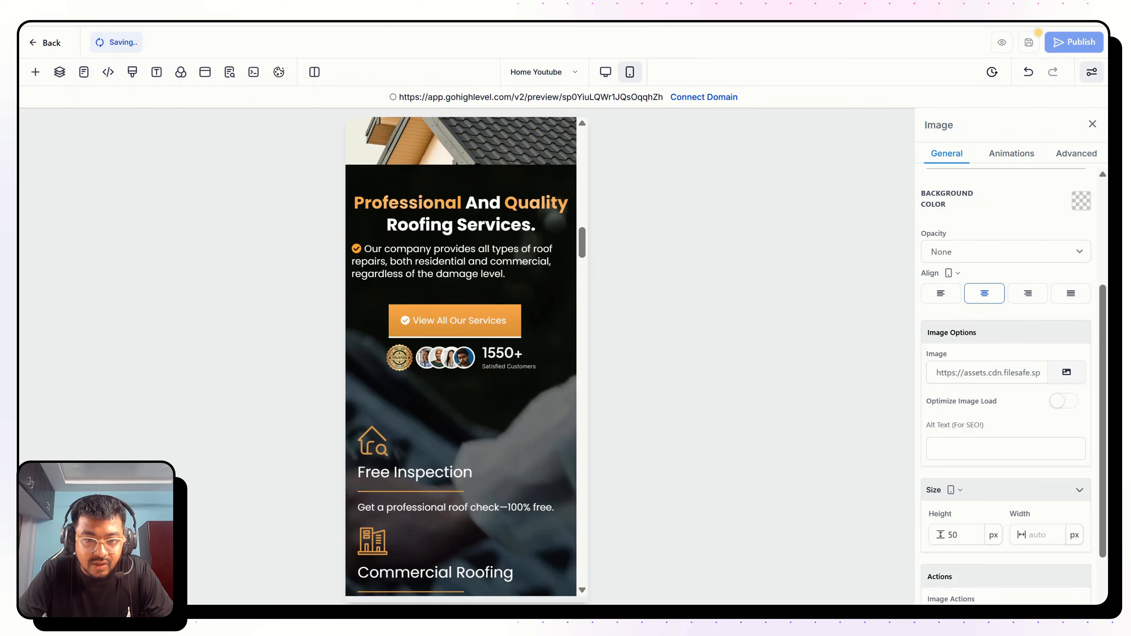
scroll(484, 329, "down", 20)
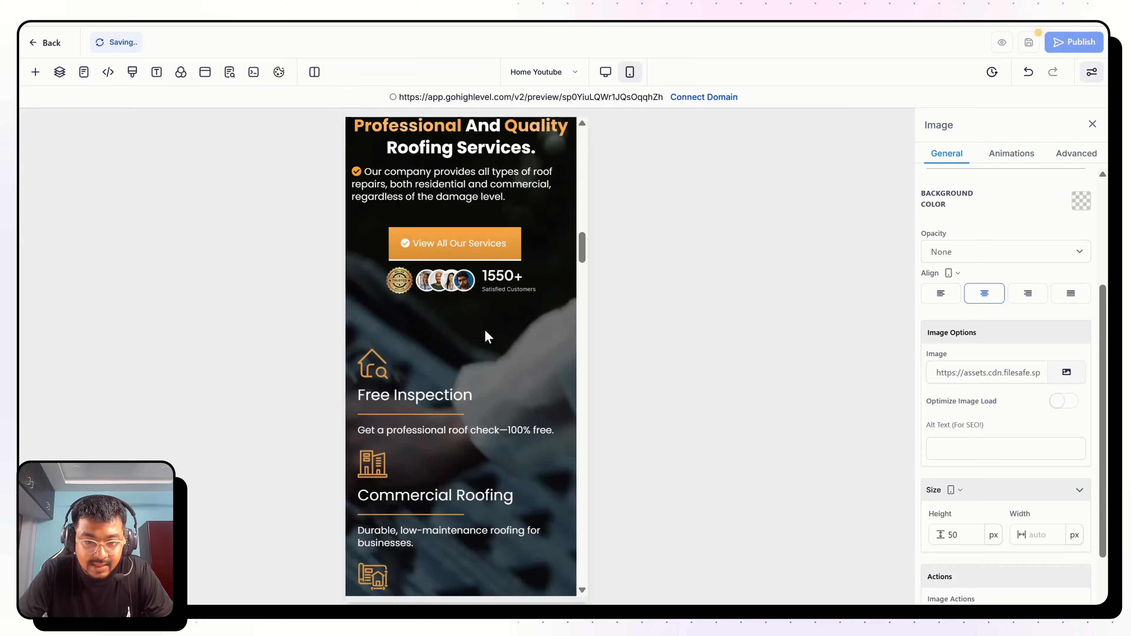
Set the mobile bottom padding of the "Need Roof Work Done?" section to 0 px
scroll(472, 321, "up", 1)
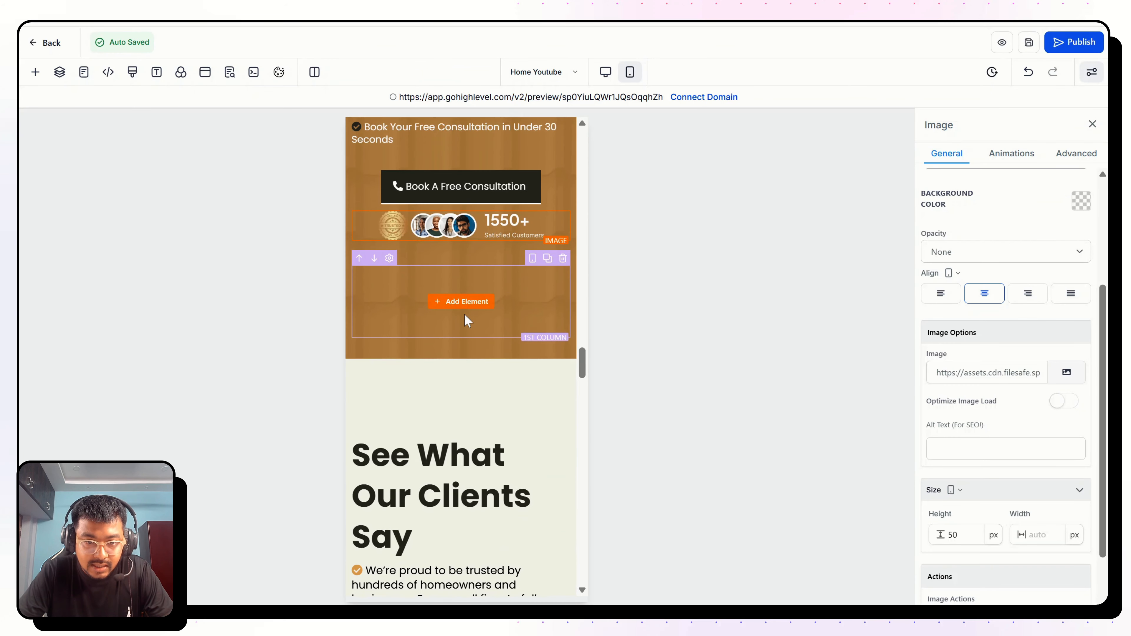
left_click(486, 355)
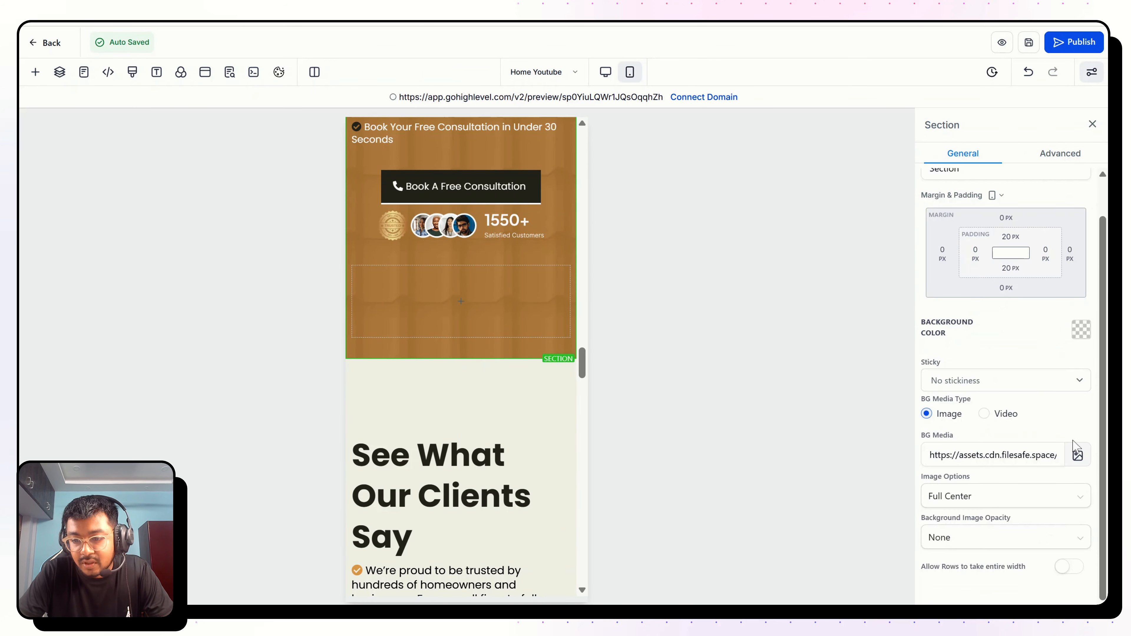
left_click(1010, 269)
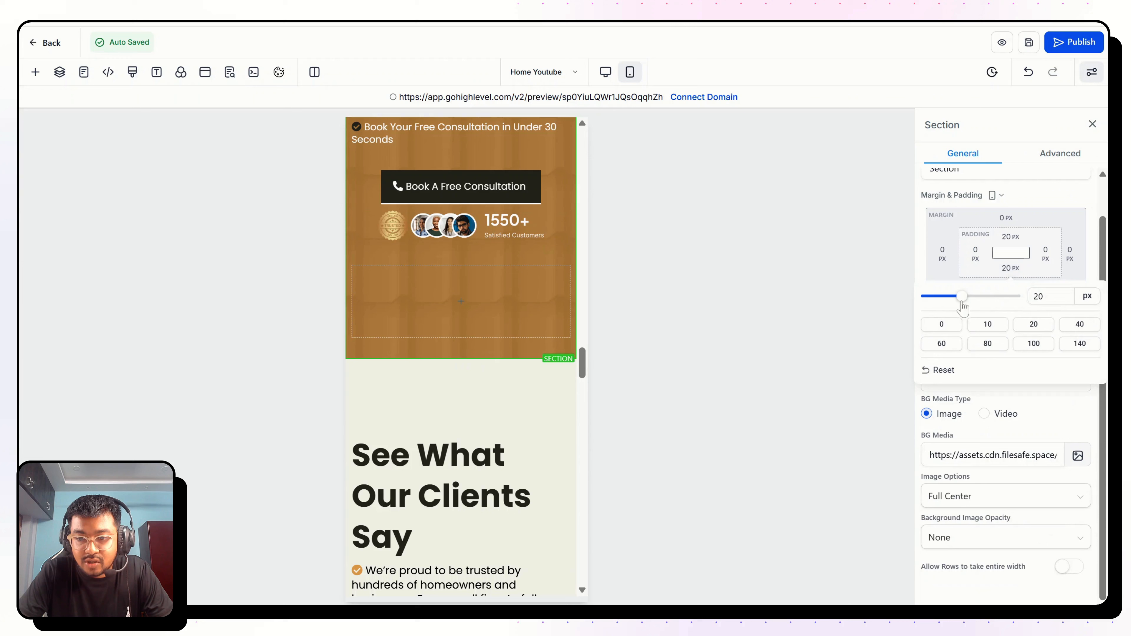
left_click(942, 327)
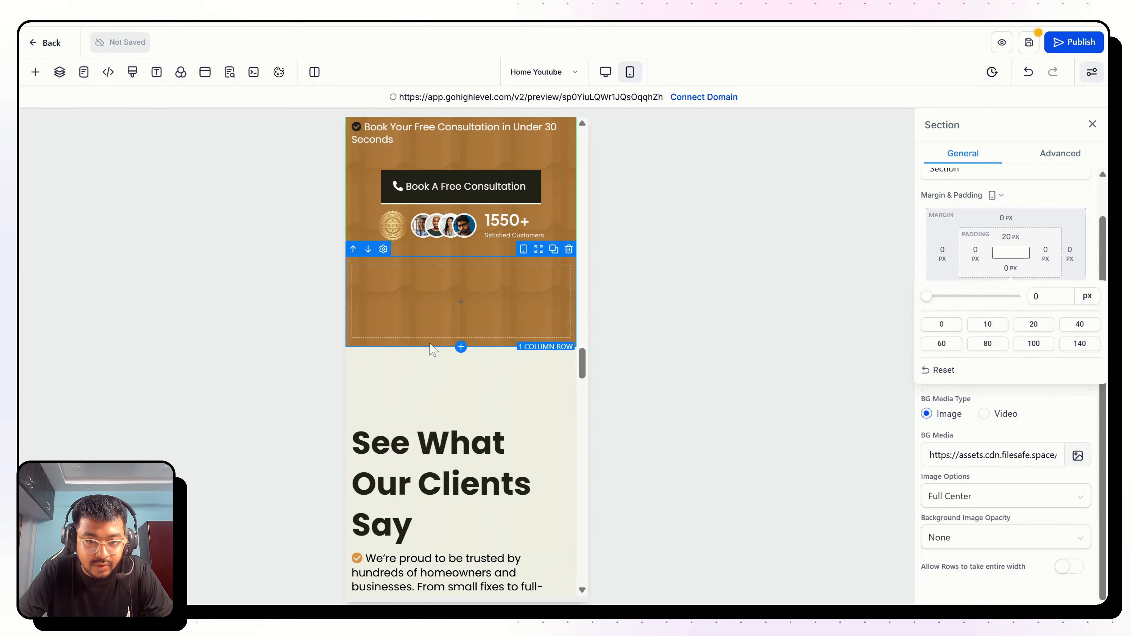
Set the bottom, left and right mobile padding of the empty one-column row below the "Satisfied Customers" image to 0 px
left_click(432, 346)
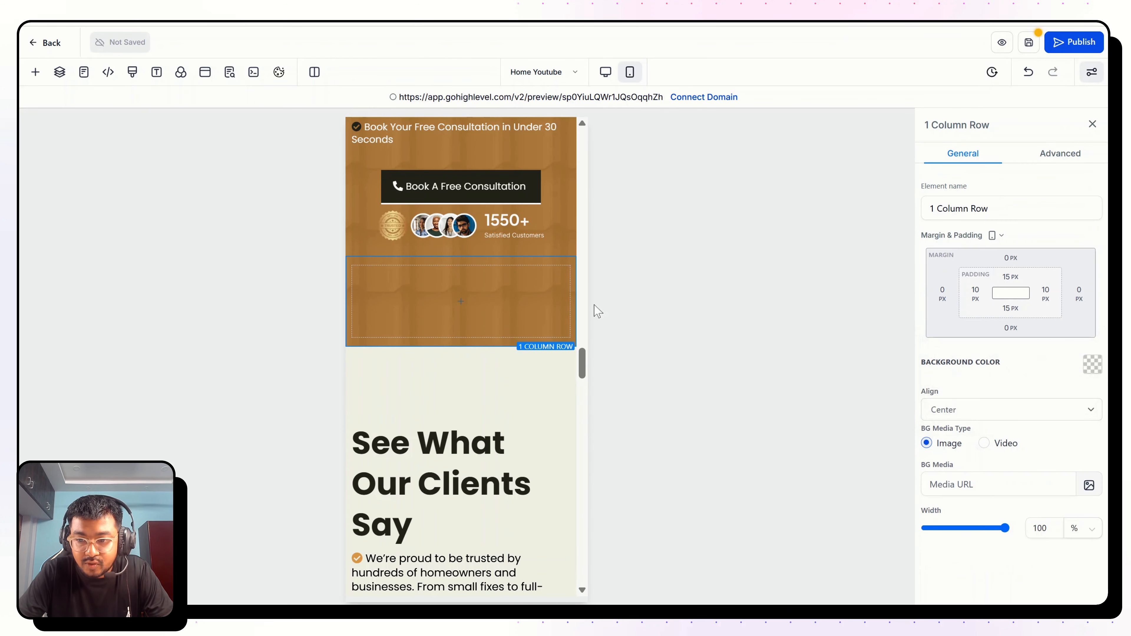
left_click(1008, 317)
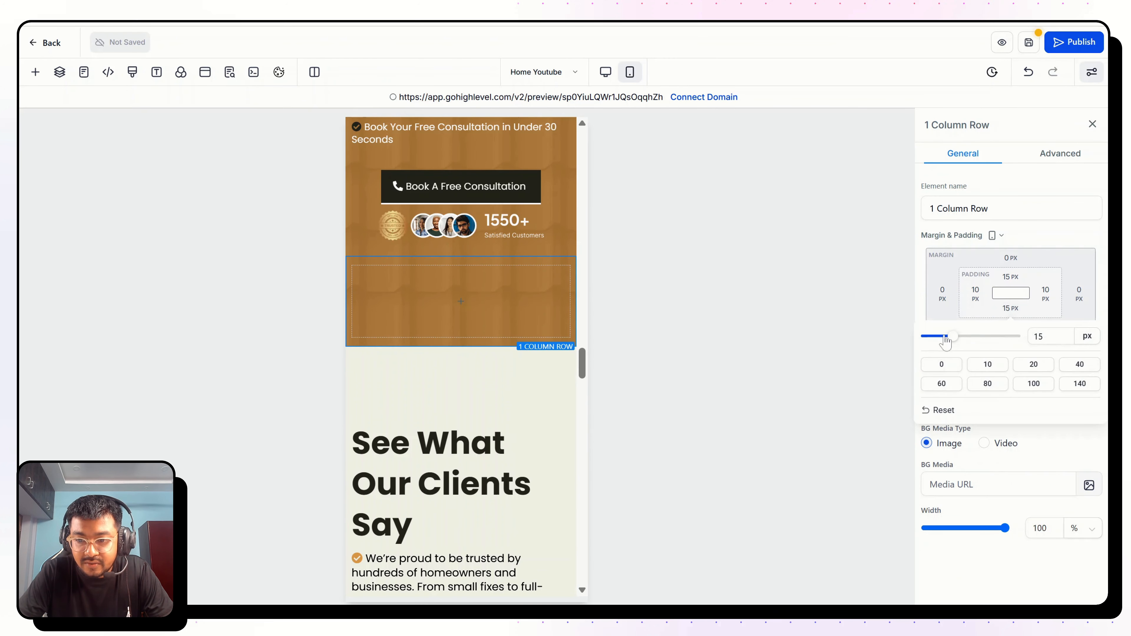
left_click(924, 337)
left_click(976, 294)
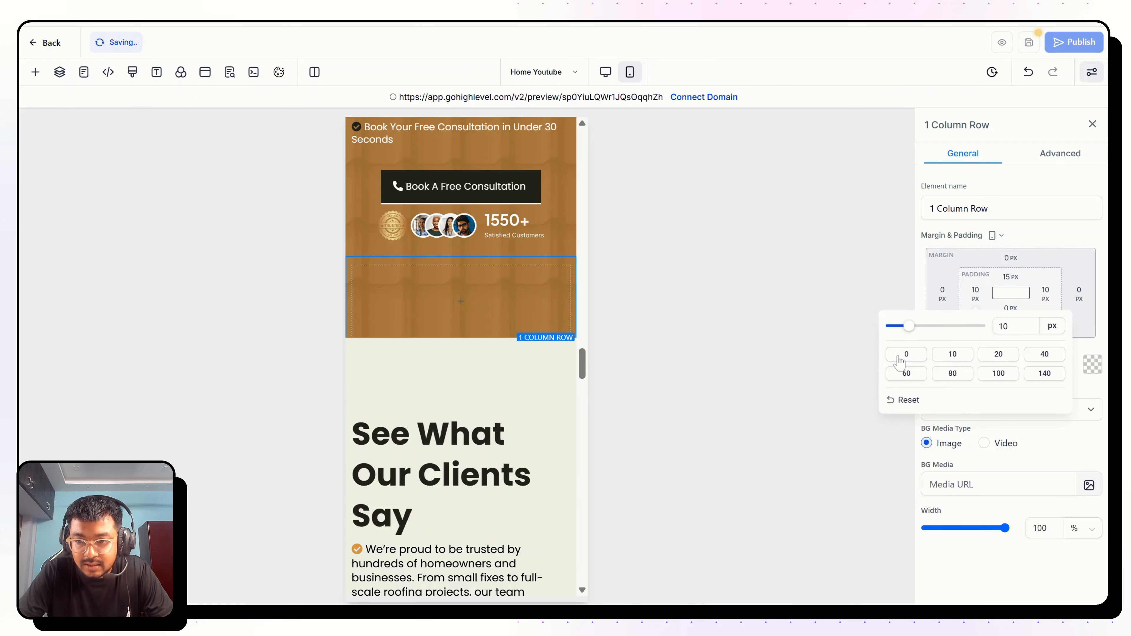
left_click(906, 355)
left_click(1045, 294)
left_click(886, 354)
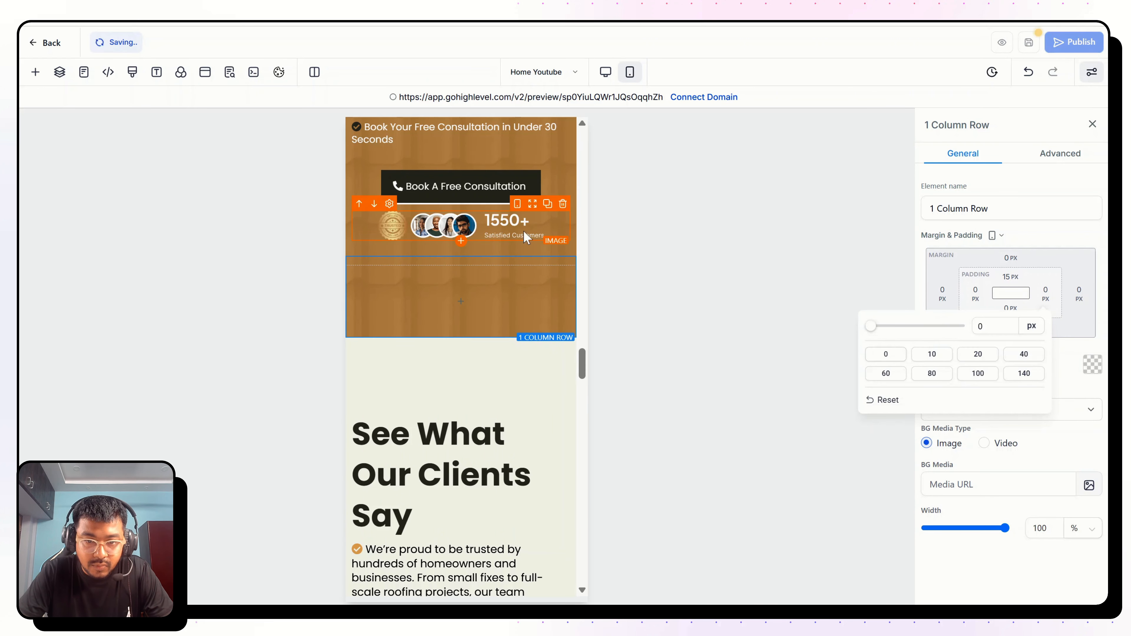
Add an Image element to the empty row with 0 px bottom, left and right padding, and set its column's bottom padding to 0 px
left_click(463, 302)
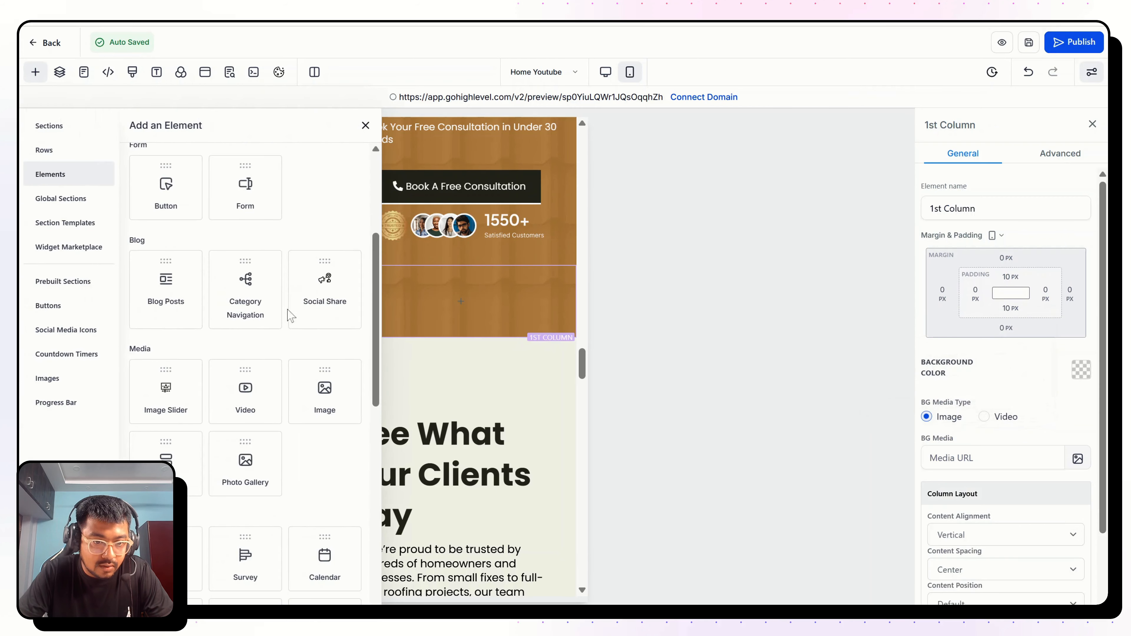
left_click_drag(325, 390, 495, 298)
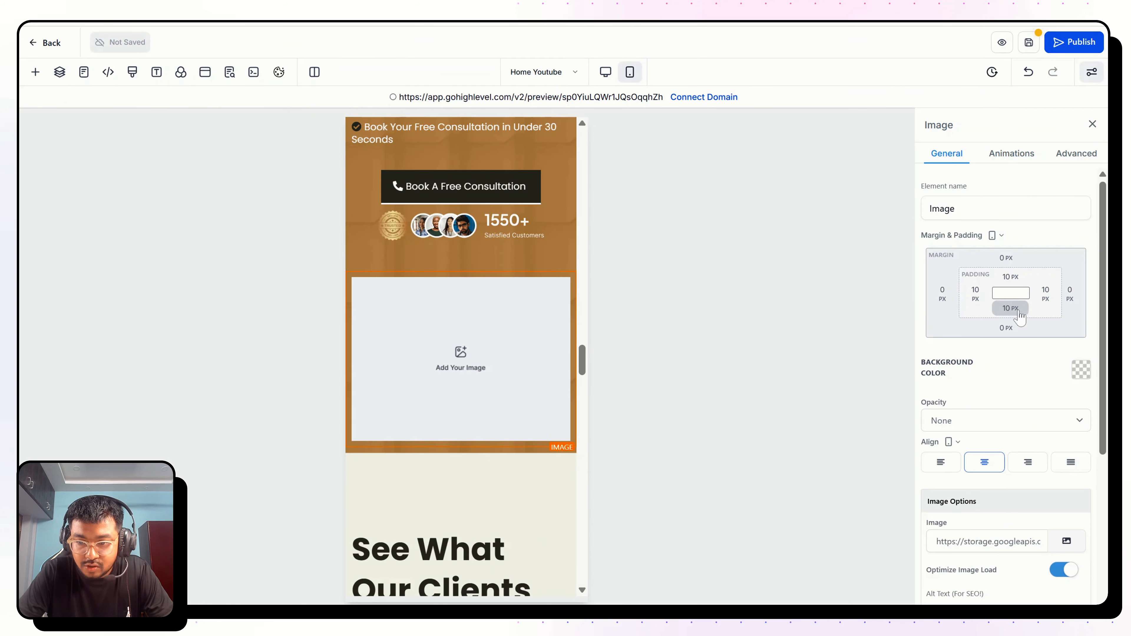
left_click(1010, 309)
left_click(941, 364)
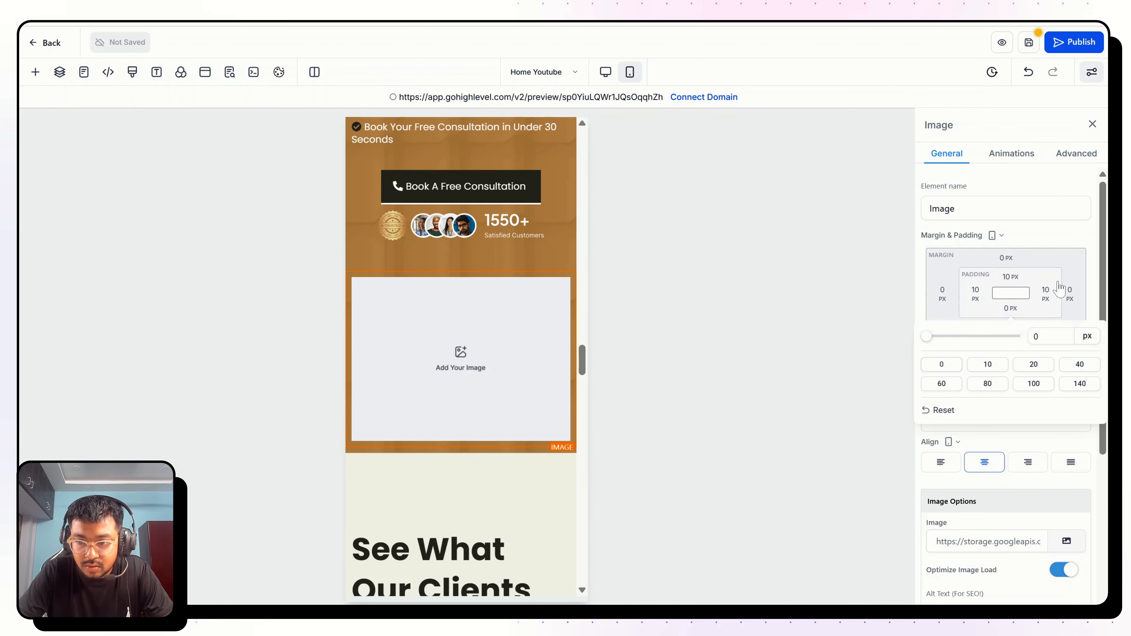
left_click(1046, 294)
left_click(907, 354)
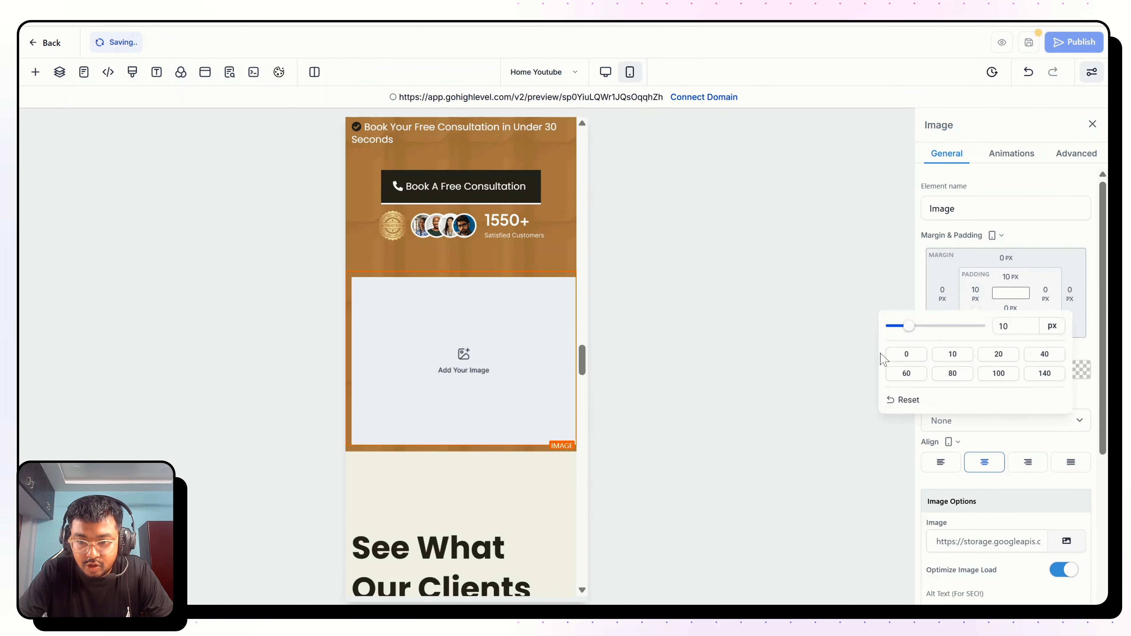
left_click(905, 358)
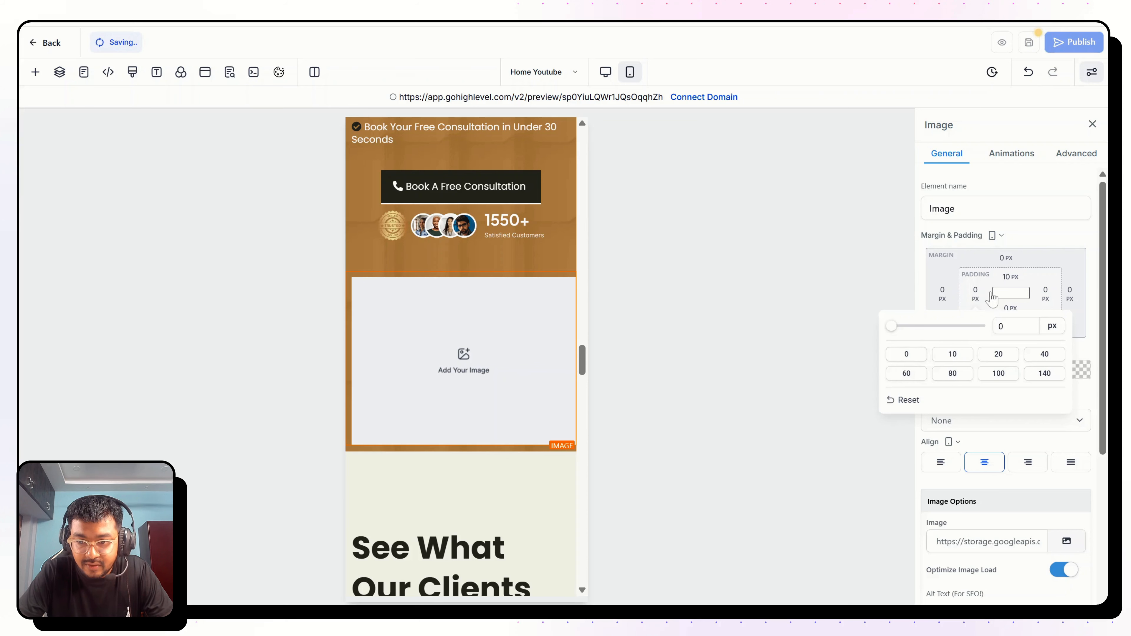
left_click(529, 459)
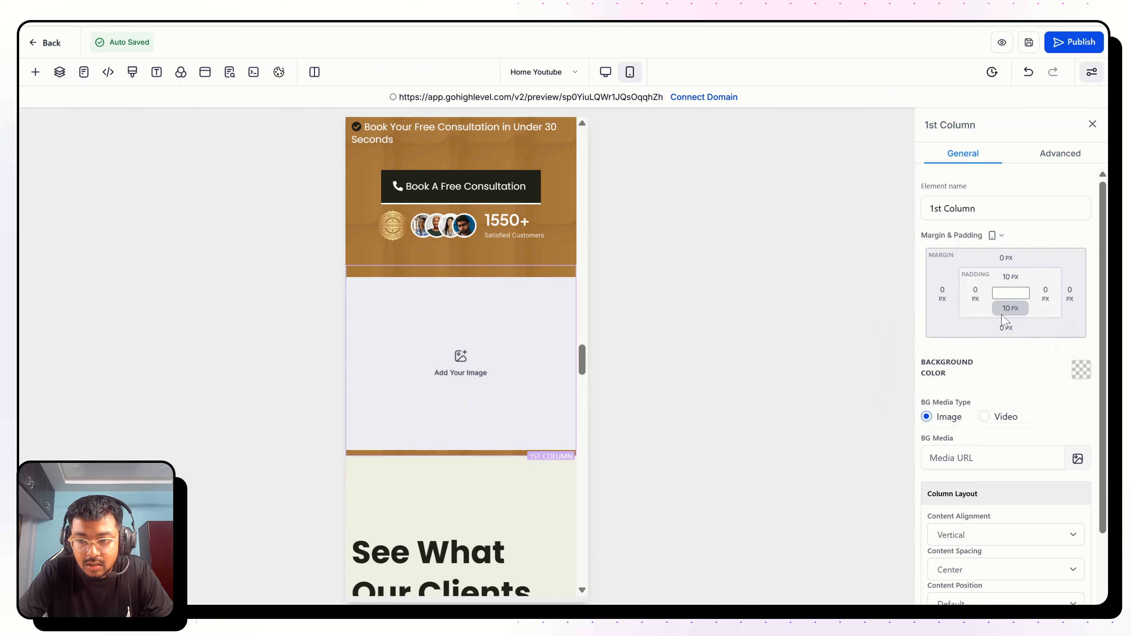
left_click(1013, 309)
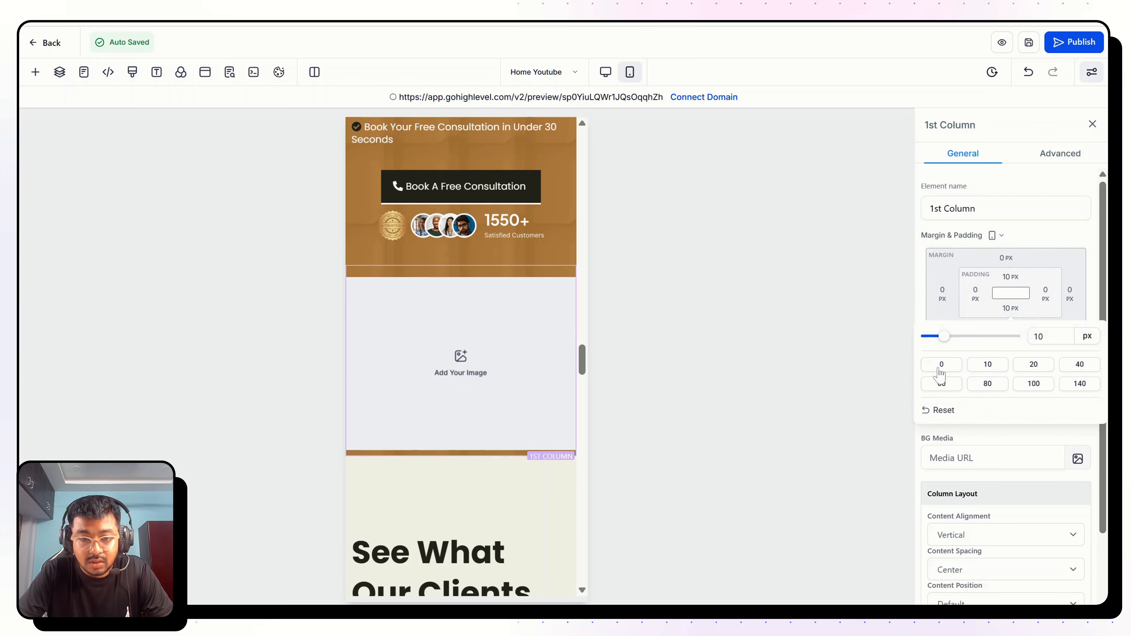
Turn off Optimize Image Load for the new image and fill it with the "Modern Roofing Service (21)" picture from SOLAR & ROOFING > SAR 01
left_click(574, 411)
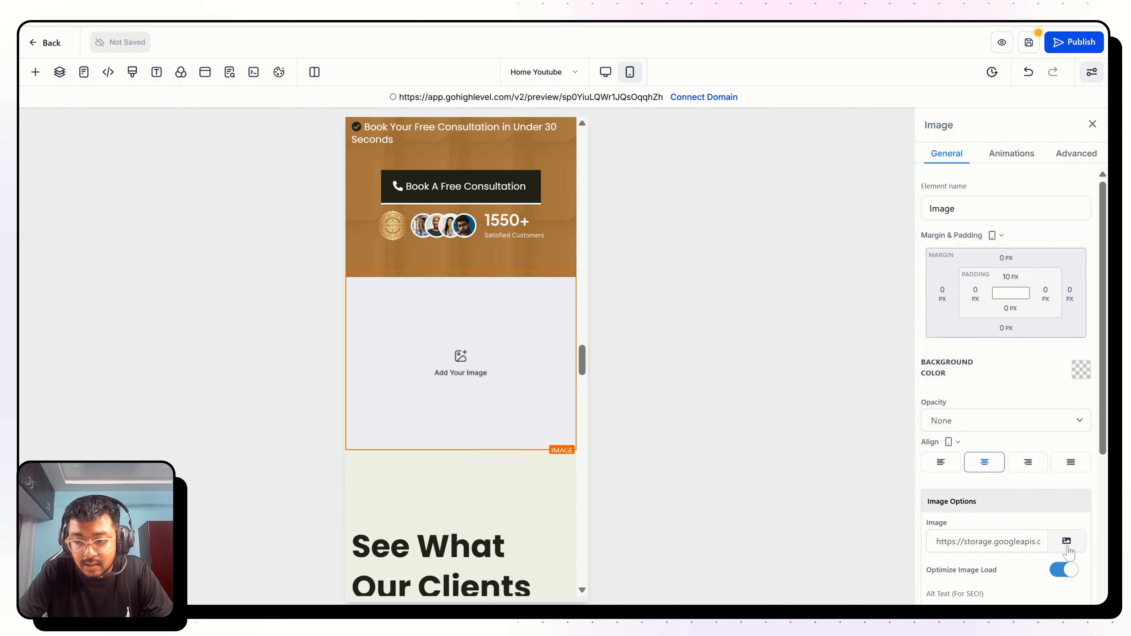
left_click(1064, 572)
key("Return")
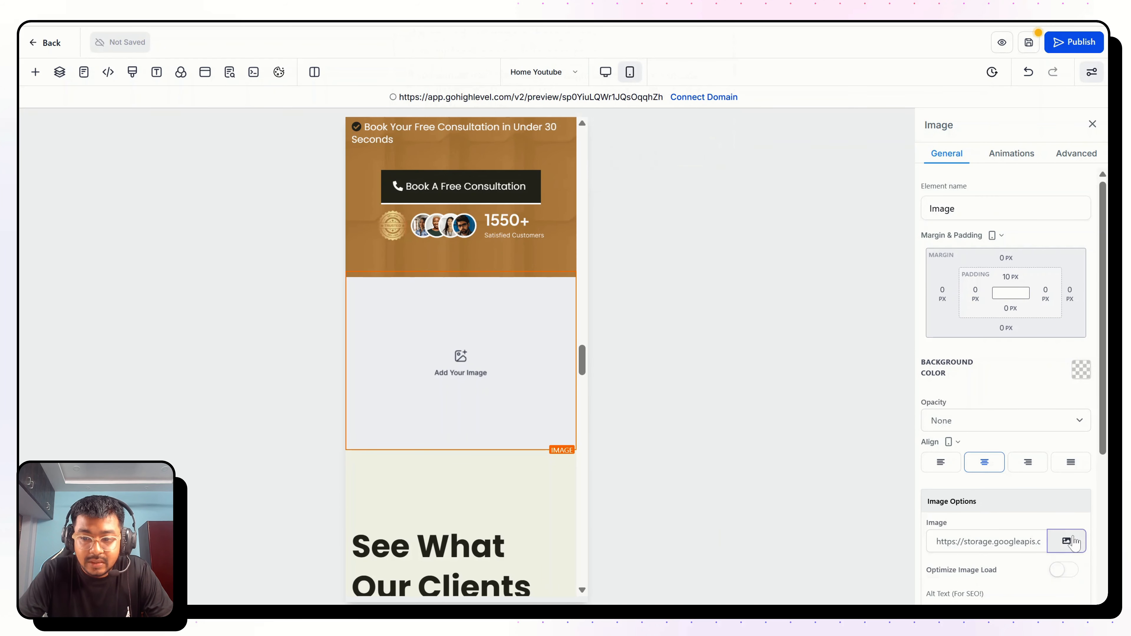
left_click(1074, 542)
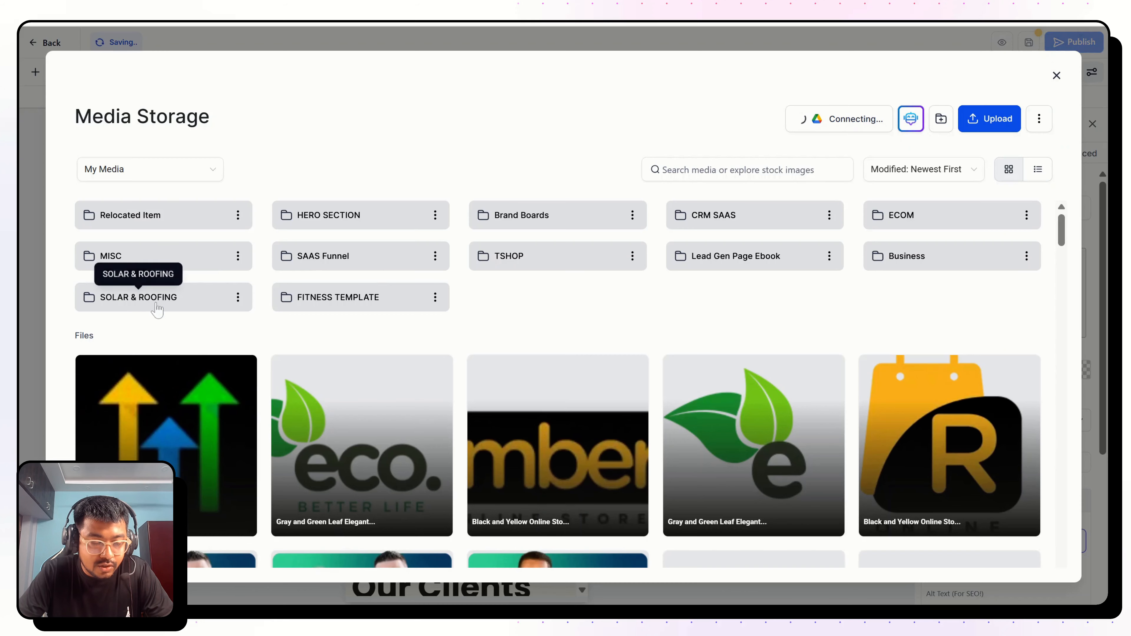
left_click(157, 308)
left_click(138, 214)
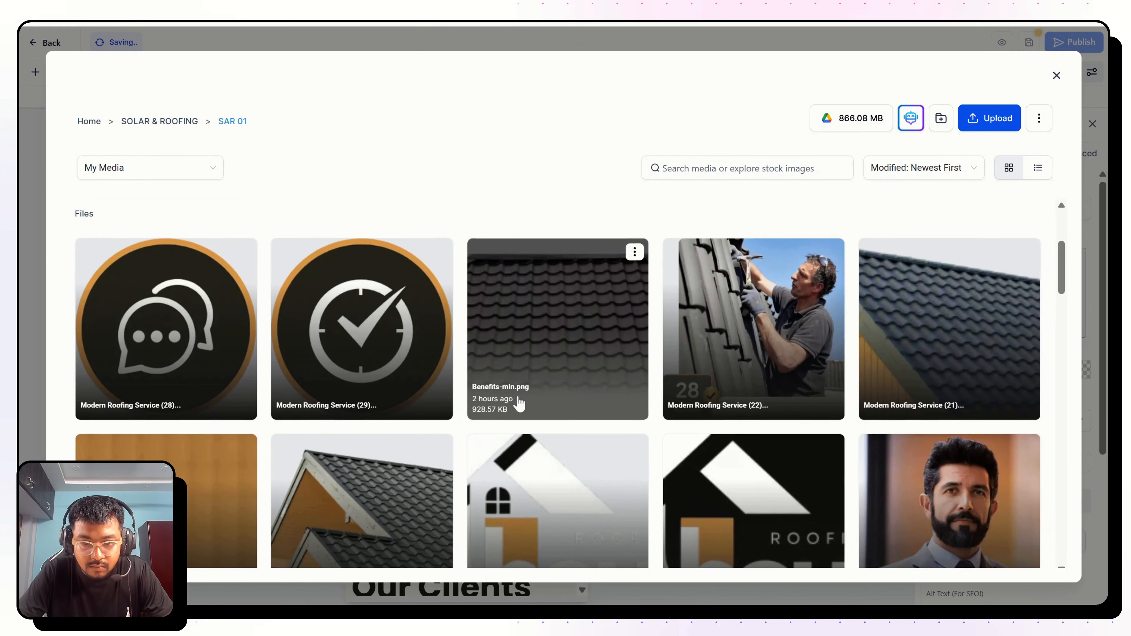
left_click(905, 346)
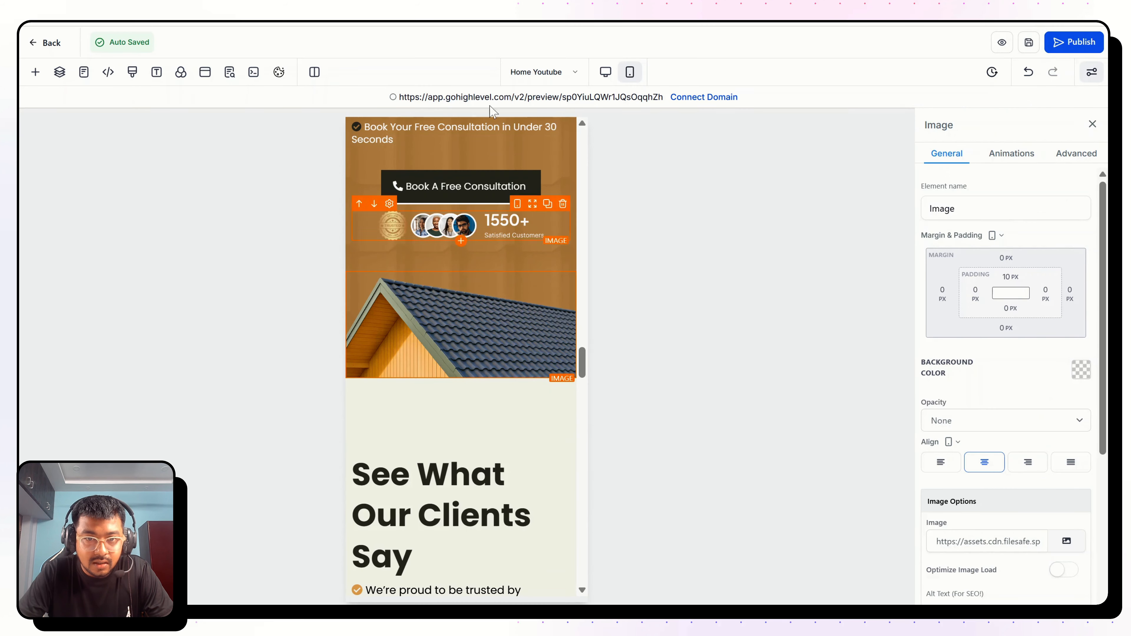
Compare the call-to-action section and its roof image in the desktop and mobile layouts, continuing to the client reviews section
left_click(607, 76)
scroll(579, 298, "up", 5)
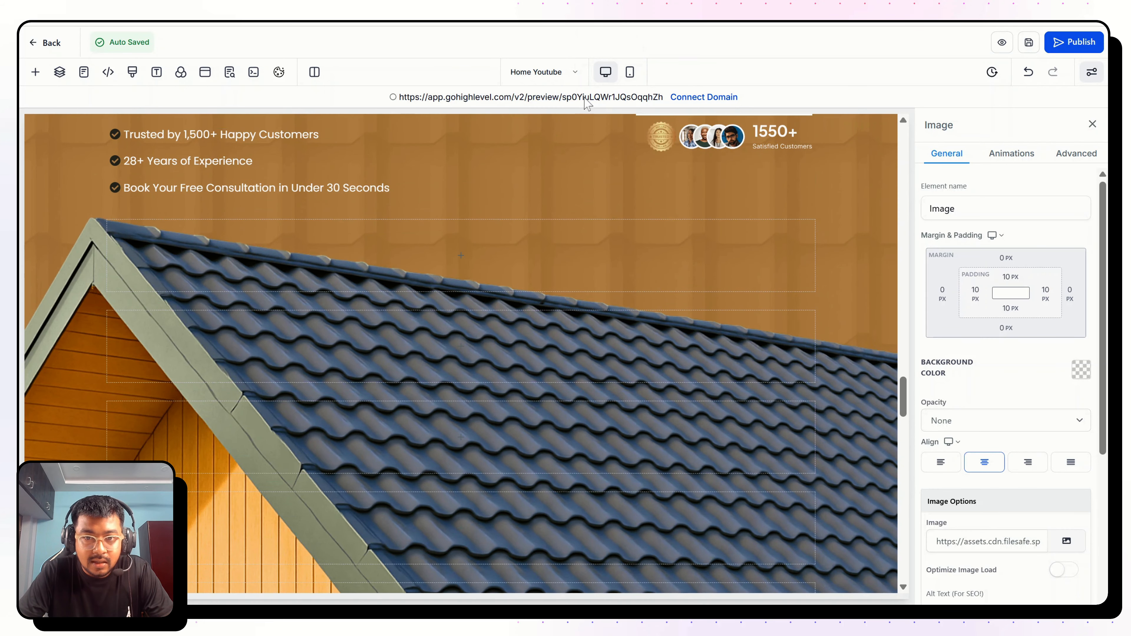
left_click(630, 72)
scroll(462, 292, "down", 3)
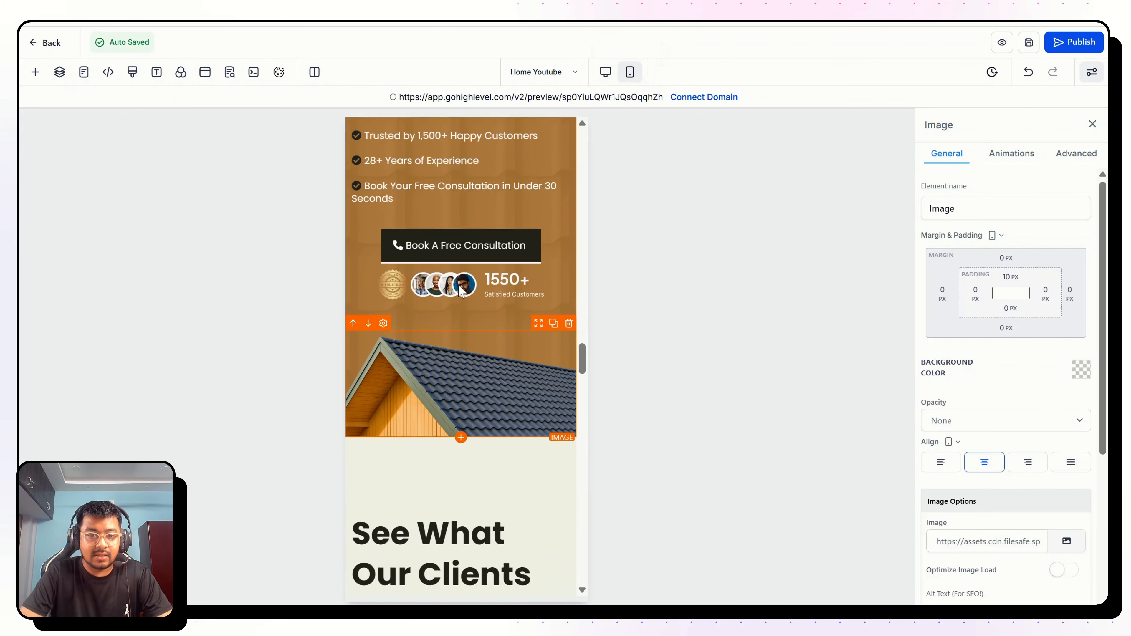
scroll(462, 292, "up", 3)
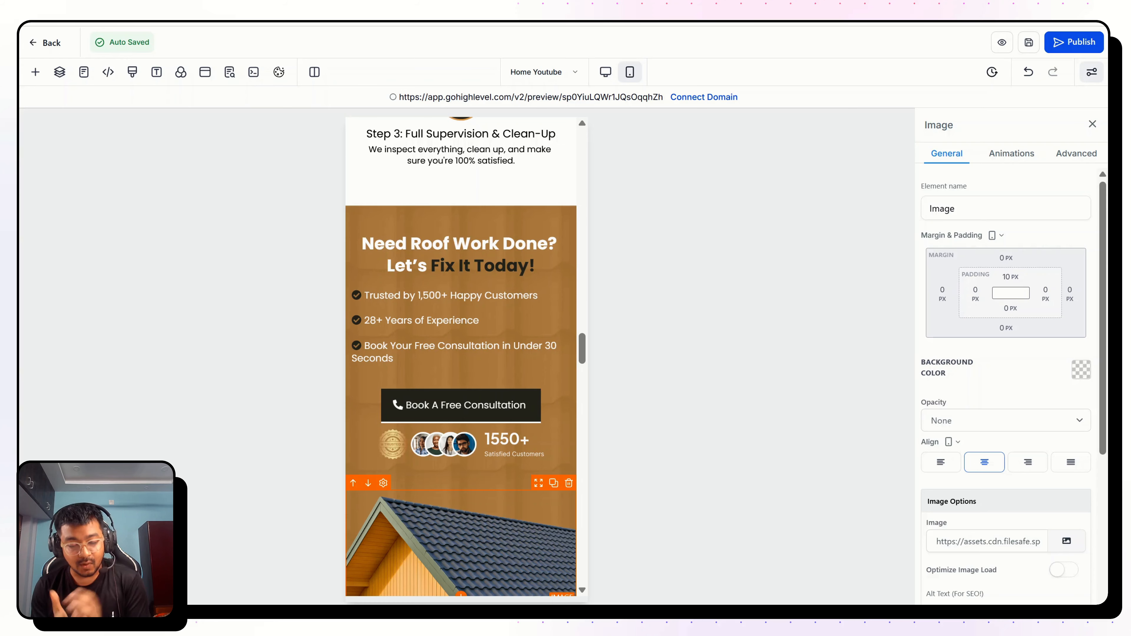
scroll(464, 393, "down", 12)
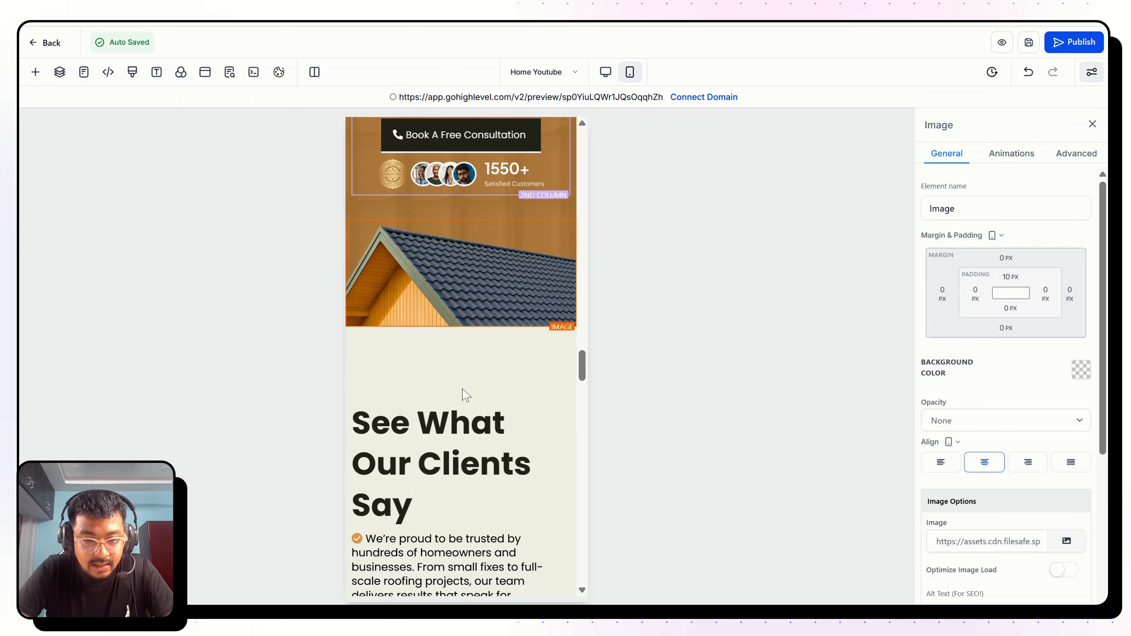
scroll(465, 395, "up", 2)
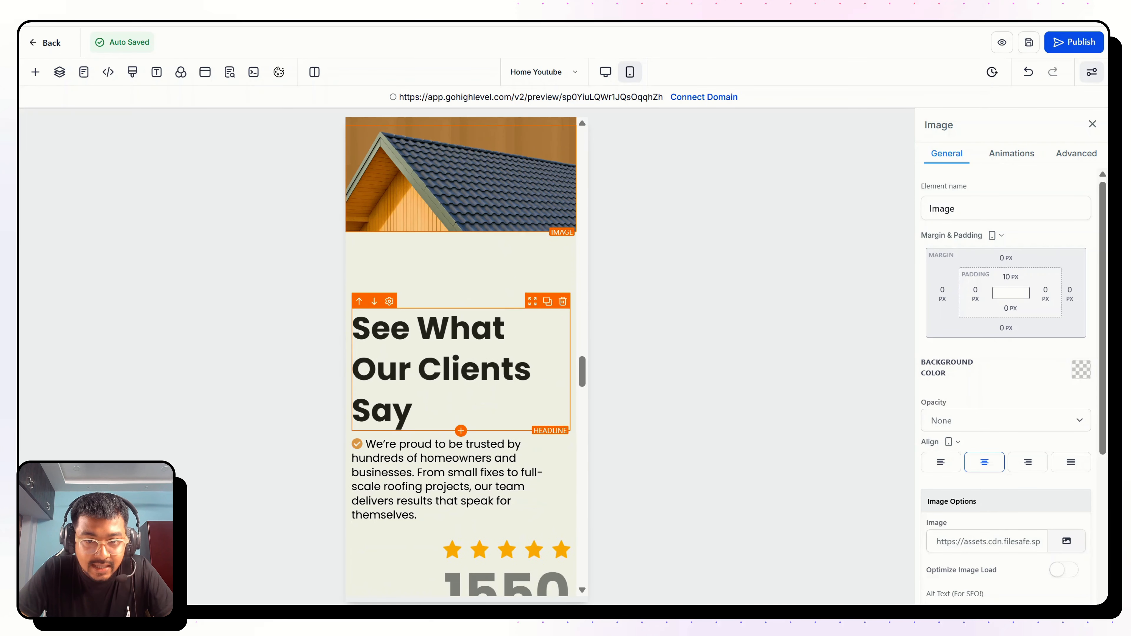
Examine the desktop layout of the "See What Our Clients Say" section, including its rating block and testimonial cards
left_click(606, 72)
scroll(507, 328, "down", 5)
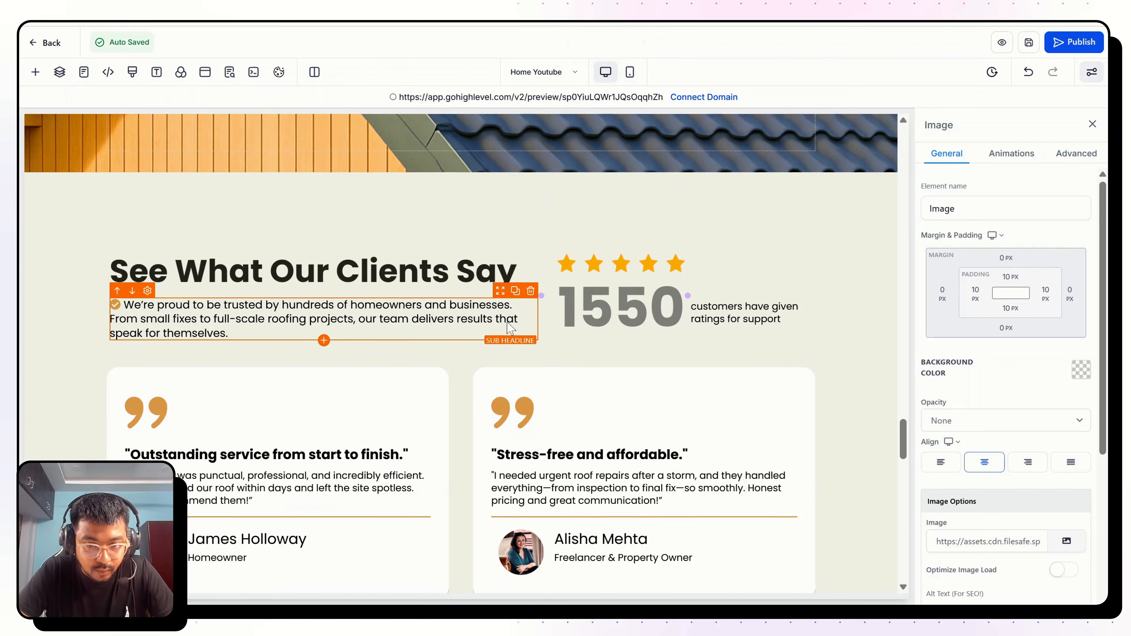
scroll(690, 167, "up", 5)
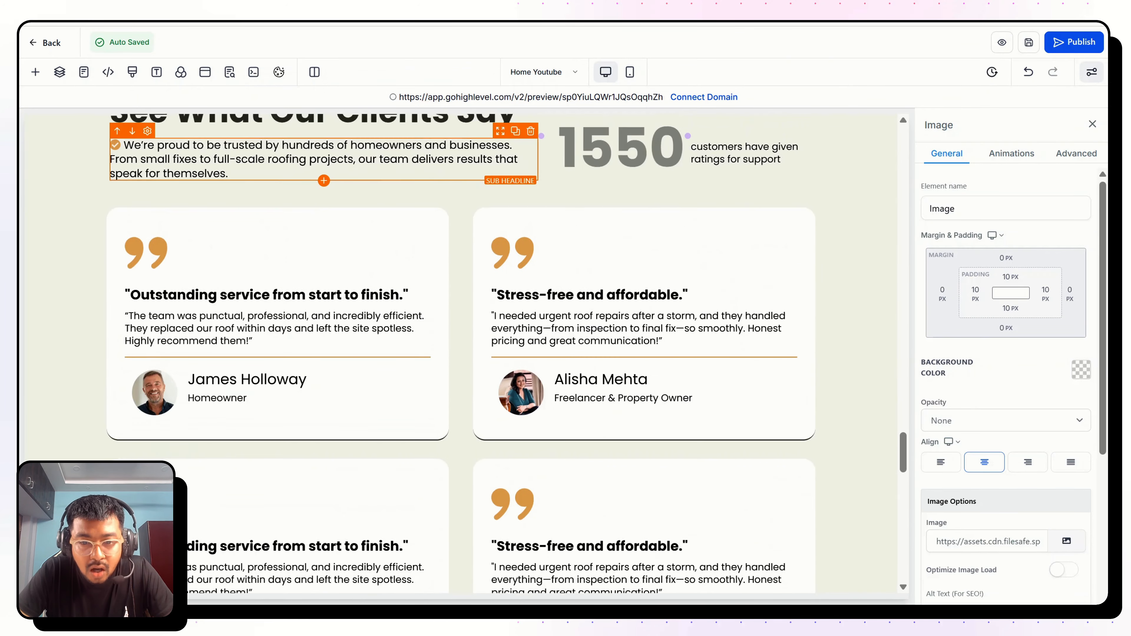
left_click(690, 174)
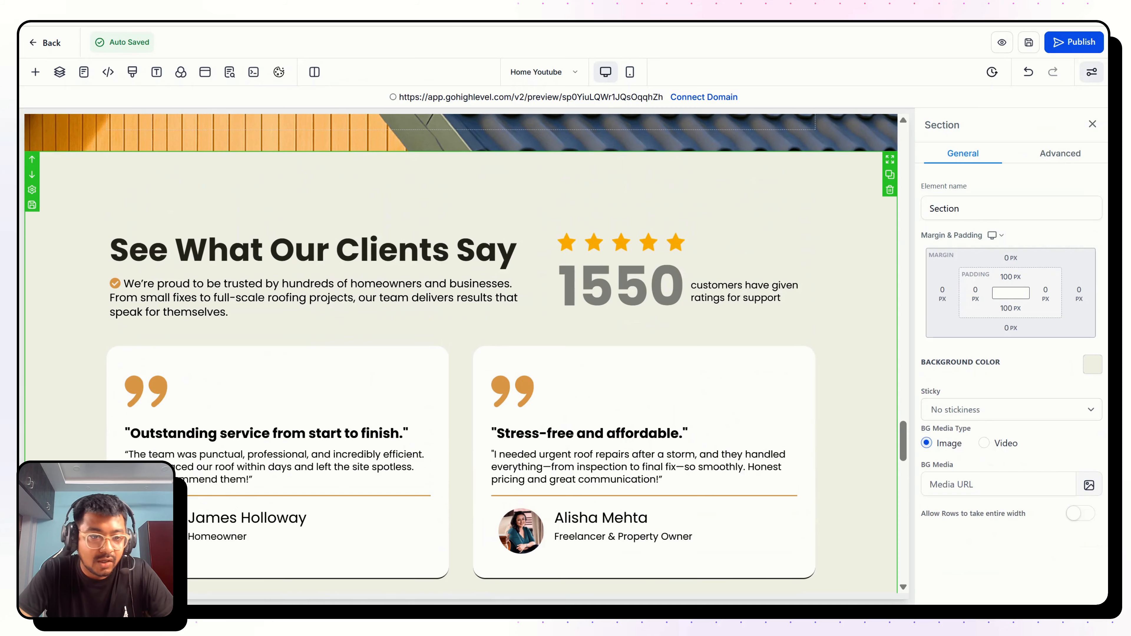
scroll(615, 268, "down", 5)
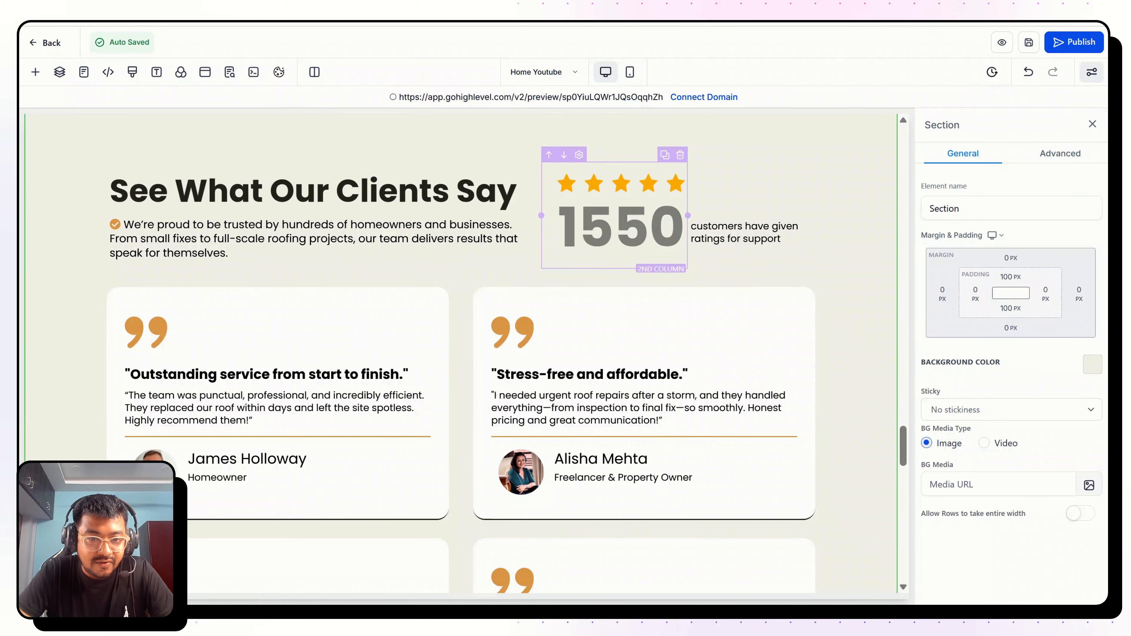
scroll(615, 268, "up", 2)
scroll(614, 268, "down", 3)
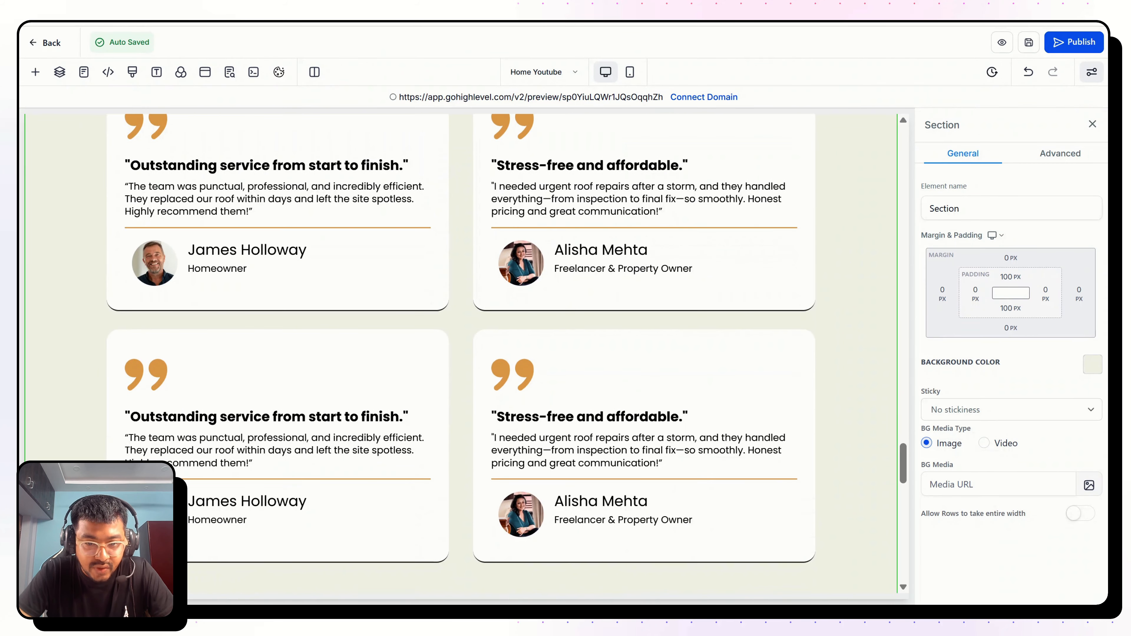
scroll(615, 267, "up", 2)
scroll(690, 289, "up", 1)
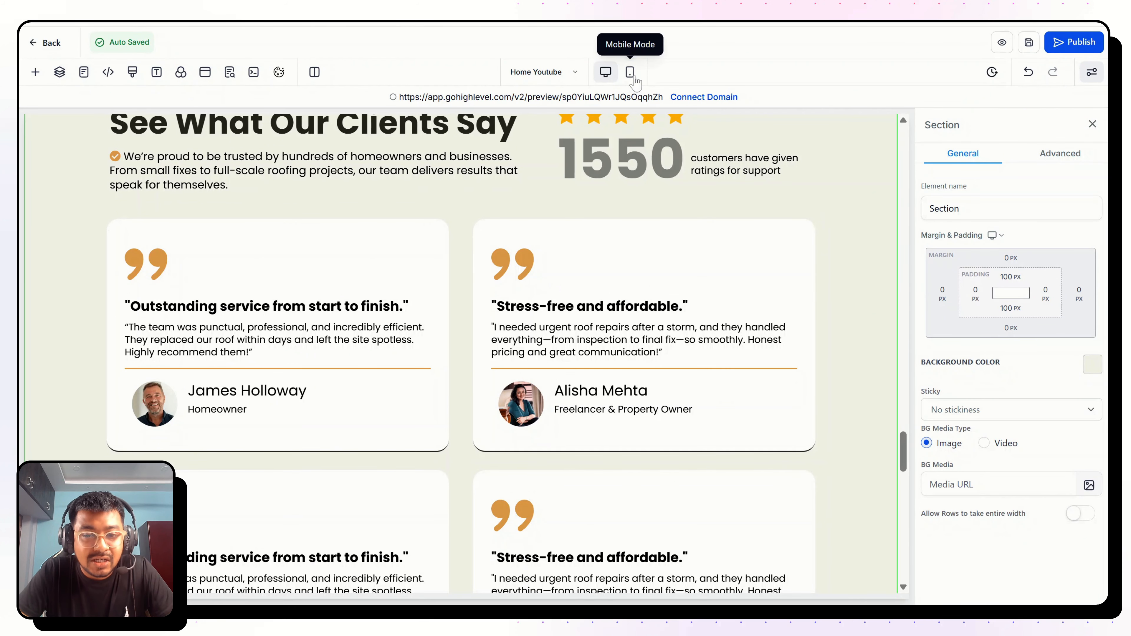
scroll(639, 200, "up", 1)
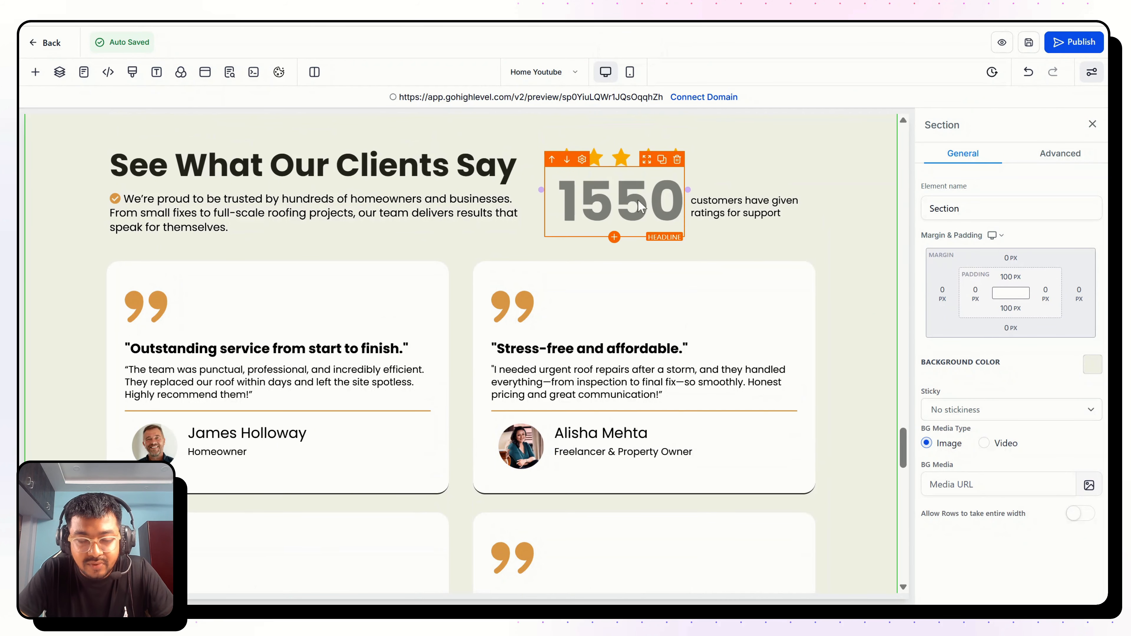
Set the mobile top padding of the "See What Our Clients Say" section to 20 px
left_click(631, 72)
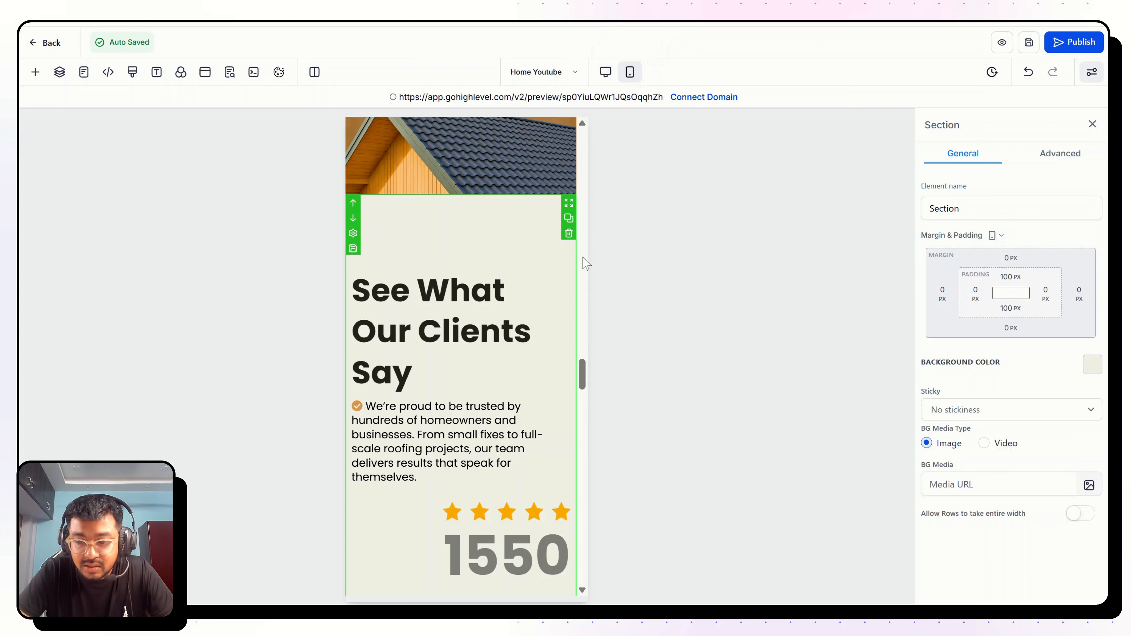
left_click(1009, 276)
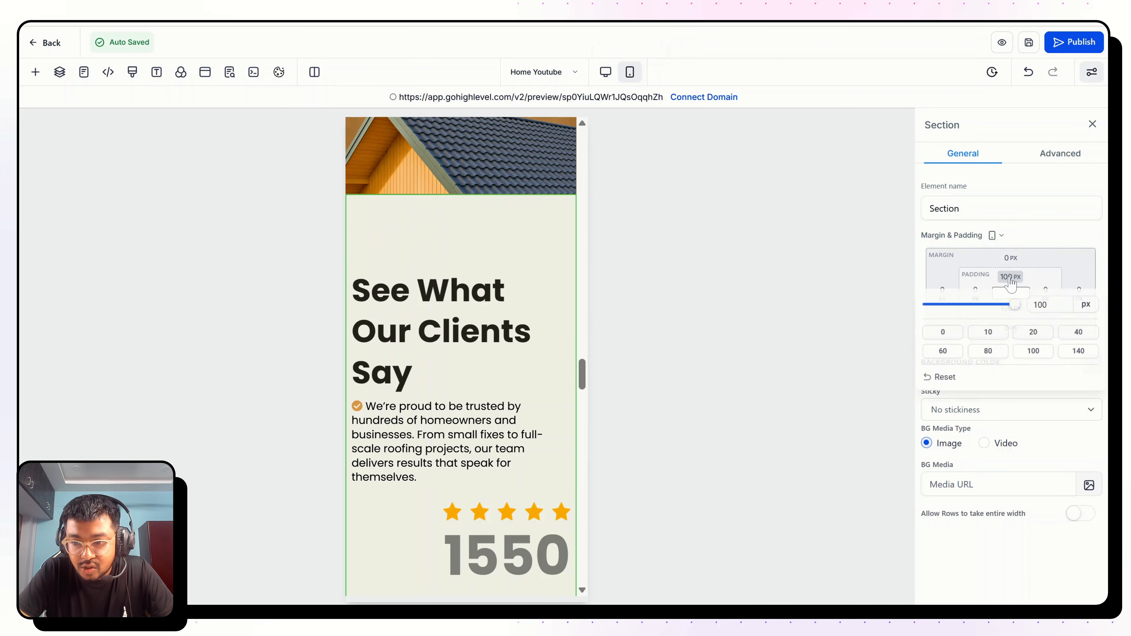
left_click(1042, 337)
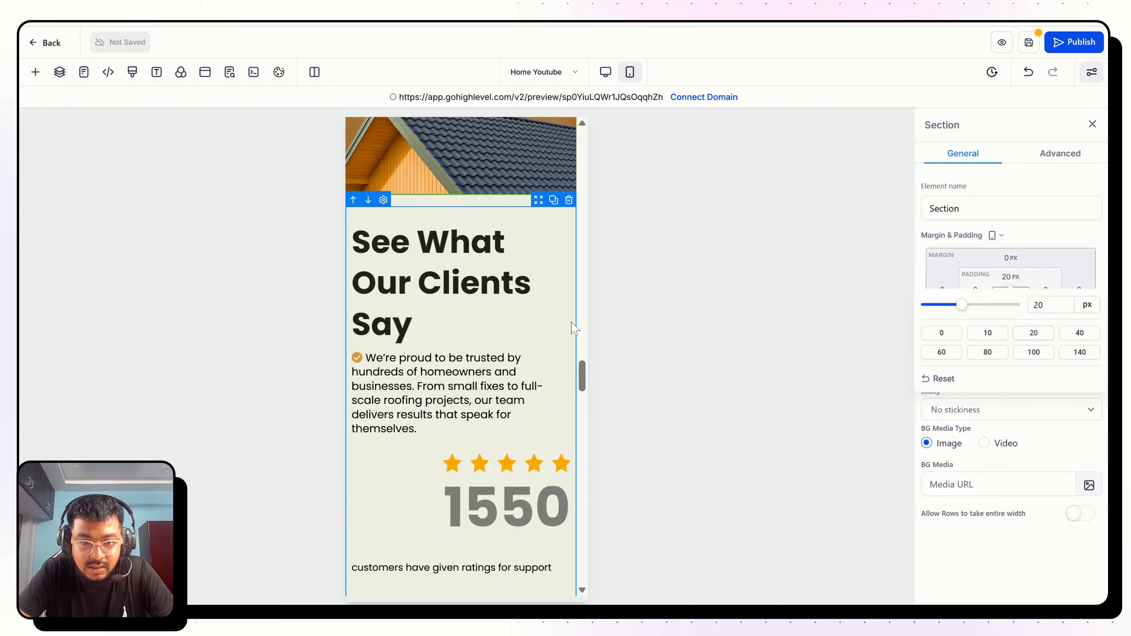
Set the mobile font size of the "See What Our Clients Say" headline to 27 px and of the paragraph below it to 16 px
left_click(481, 272)
double_click(1026, 425)
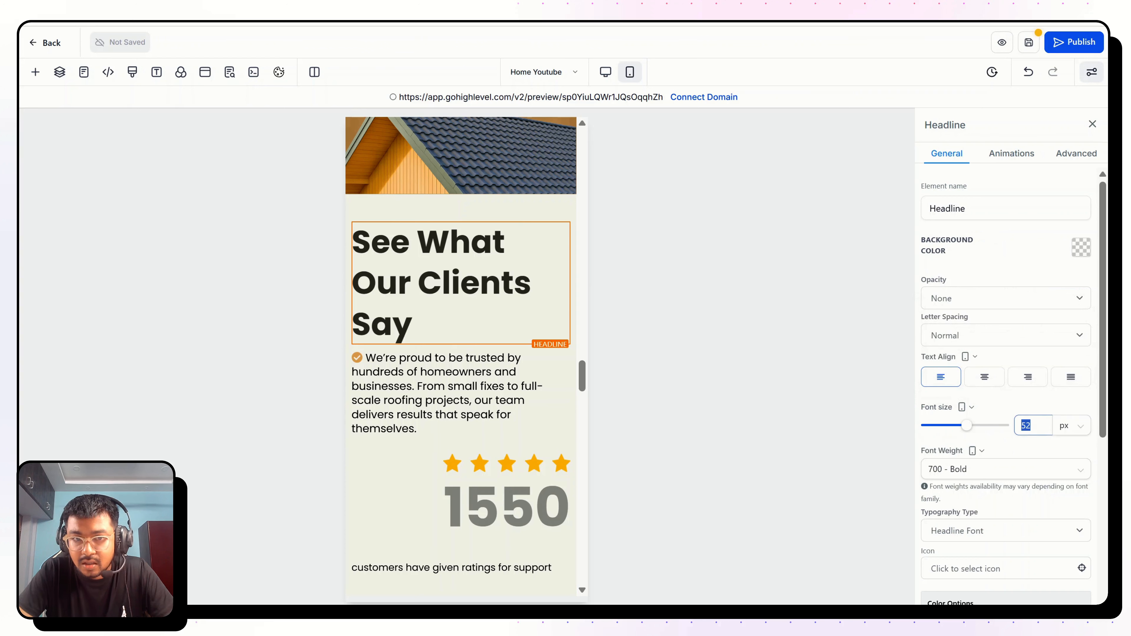
type("27")
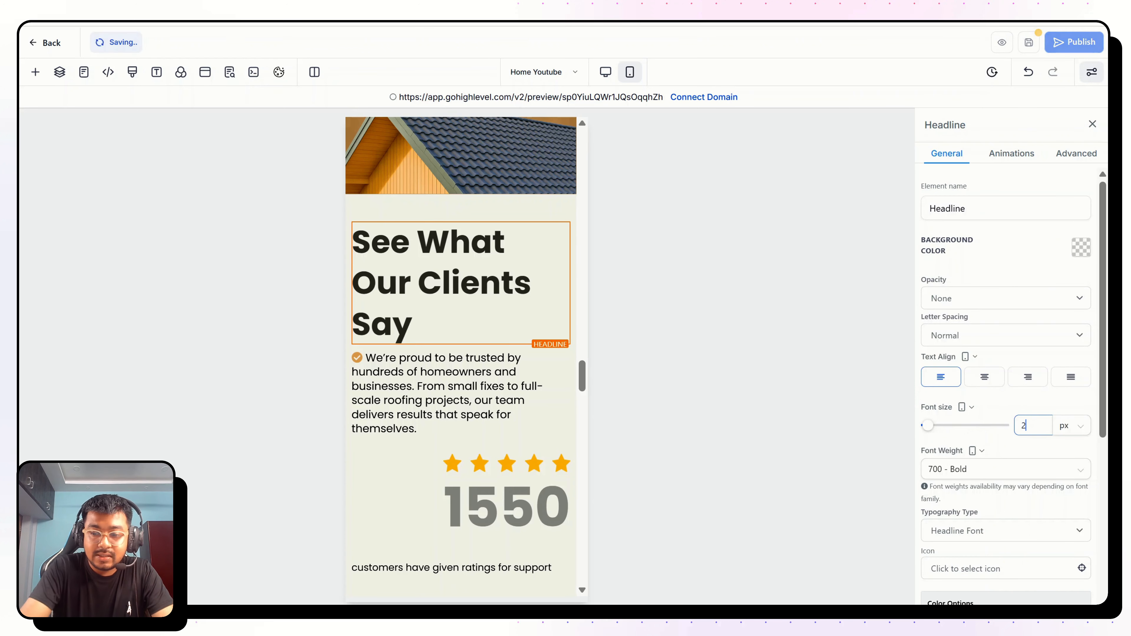
left_click(470, 325)
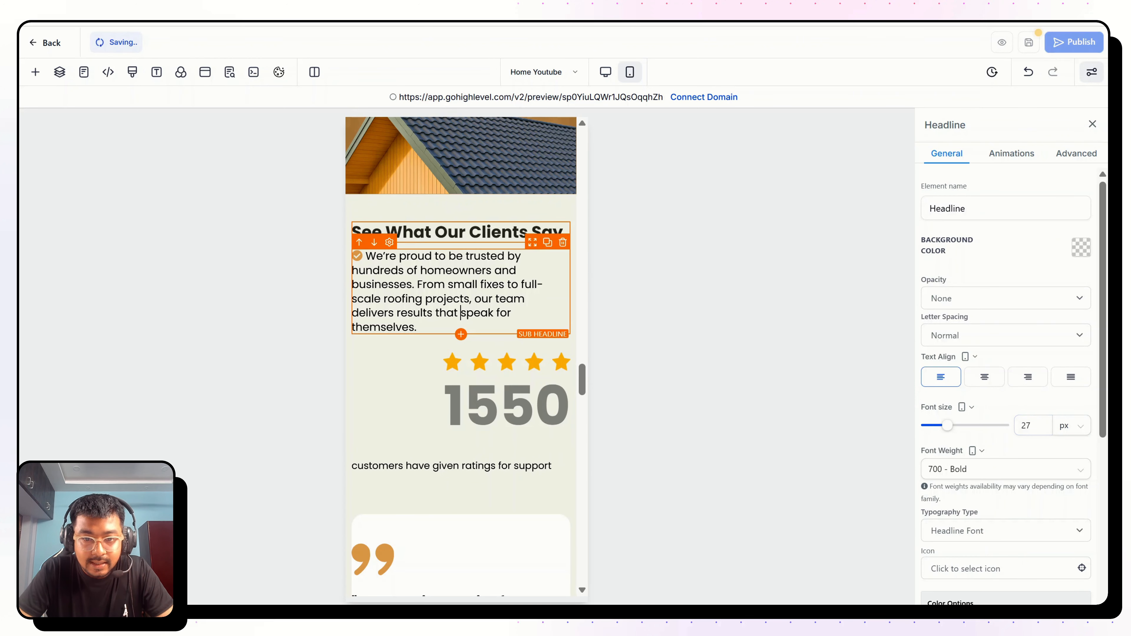
double_click(1026, 426)
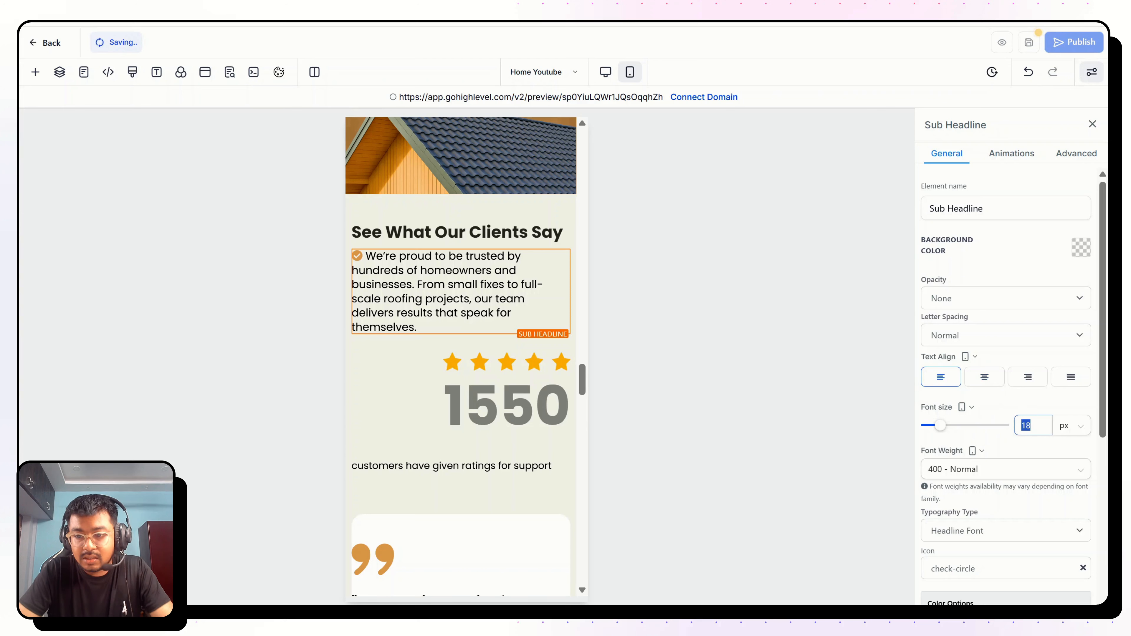
type("16")
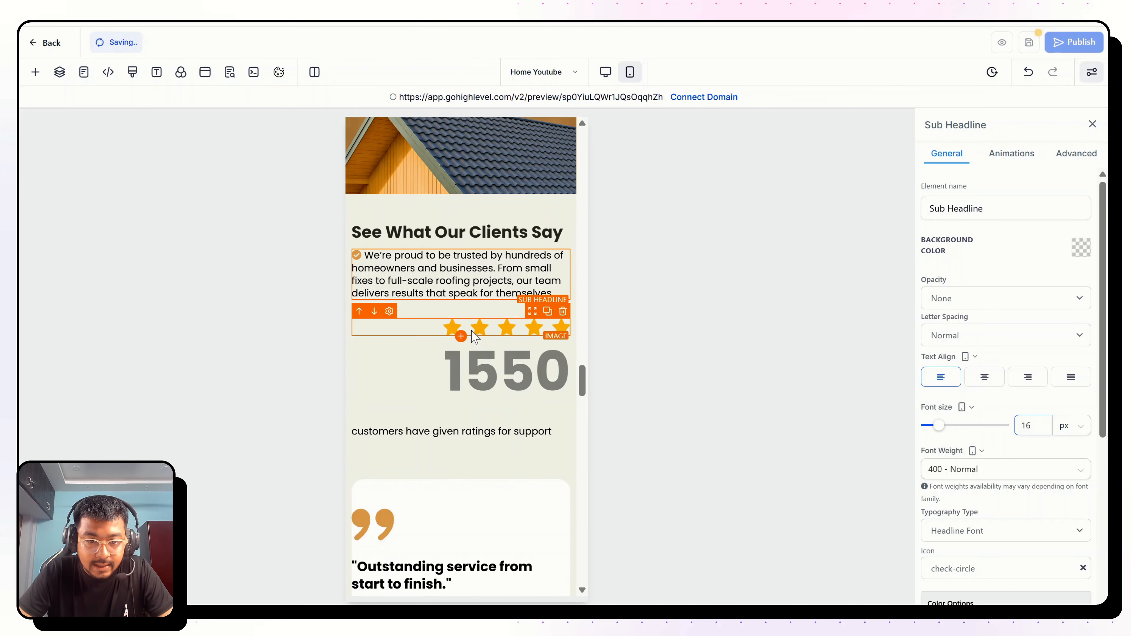
Center the five-star image and the "1550" headline on mobile, and set the headline's font size to 85 px
left_click(490, 328)
left_click(984, 462)
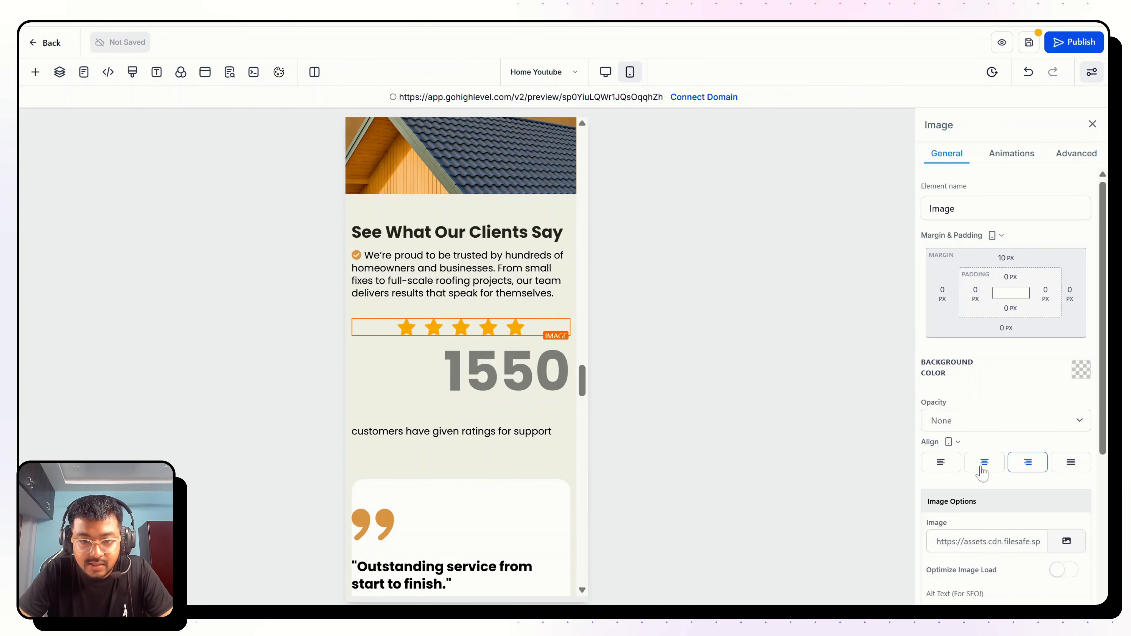
scroll(982, 471, "down", 2)
left_click(536, 371)
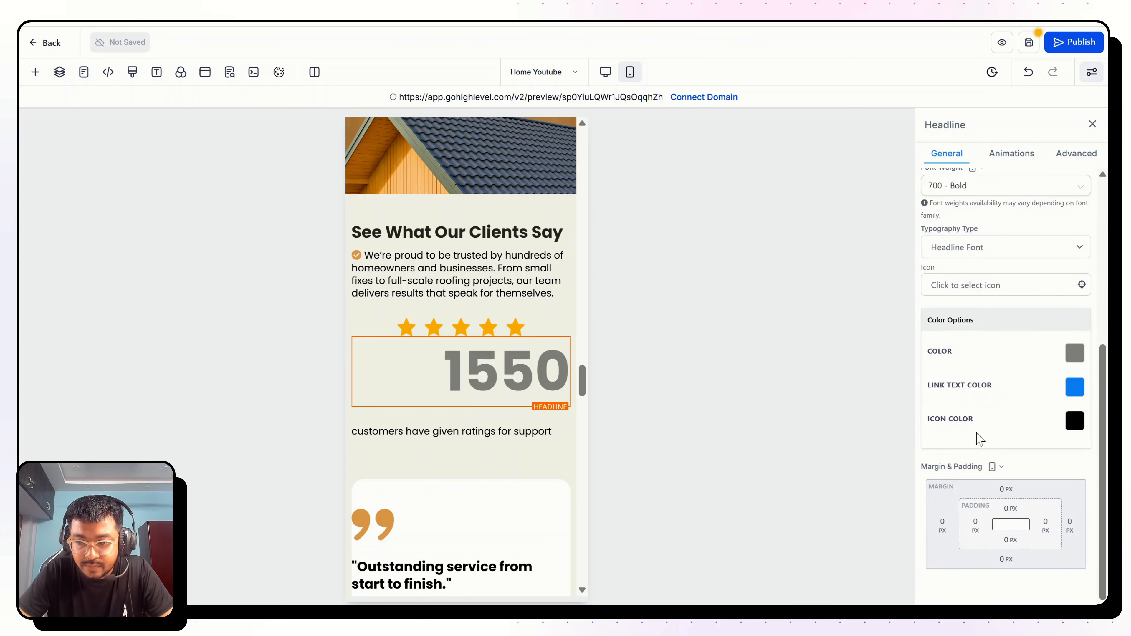
scroll(989, 395, "up", 3)
left_click(982, 315)
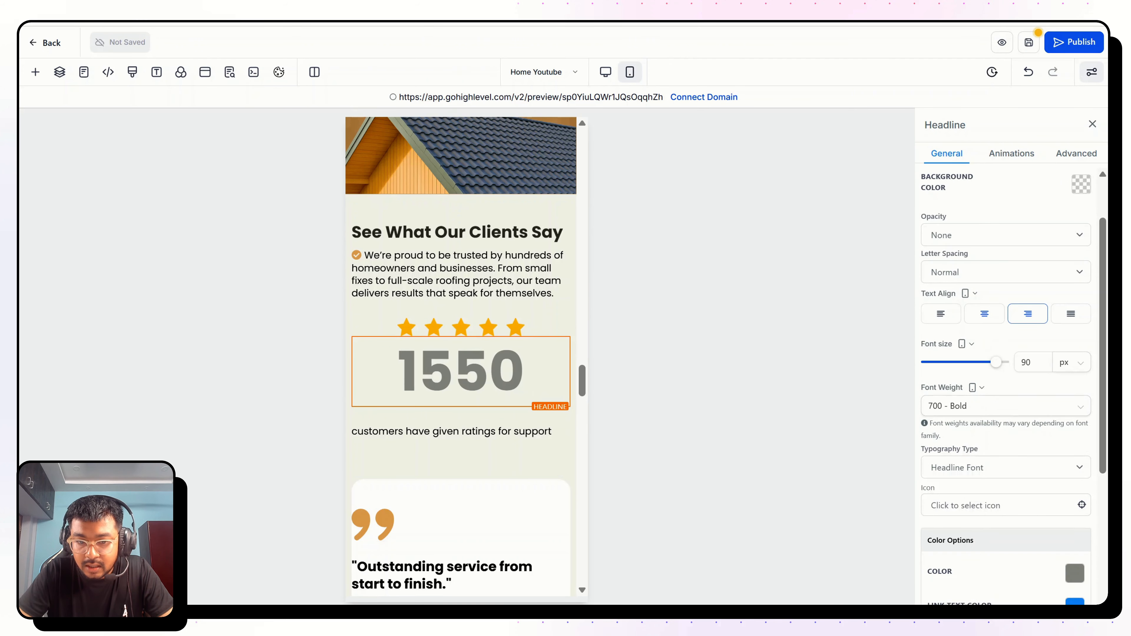
double_click(1027, 362)
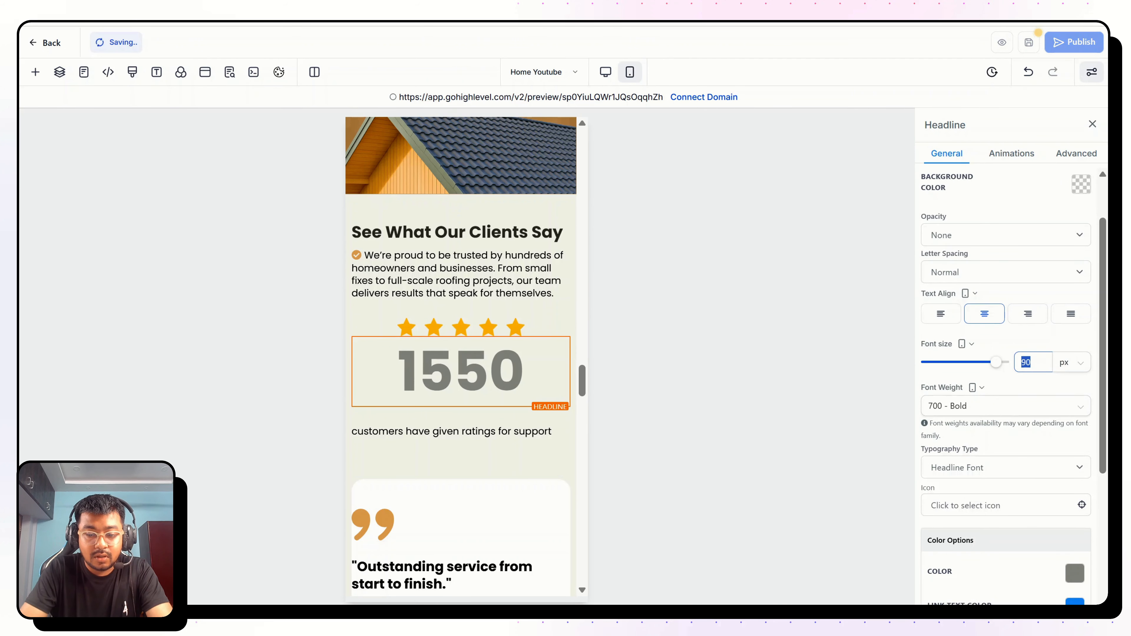
Center the "customers have given ratings for support" line on mobile and set its font size to 15 px
left_click(490, 428)
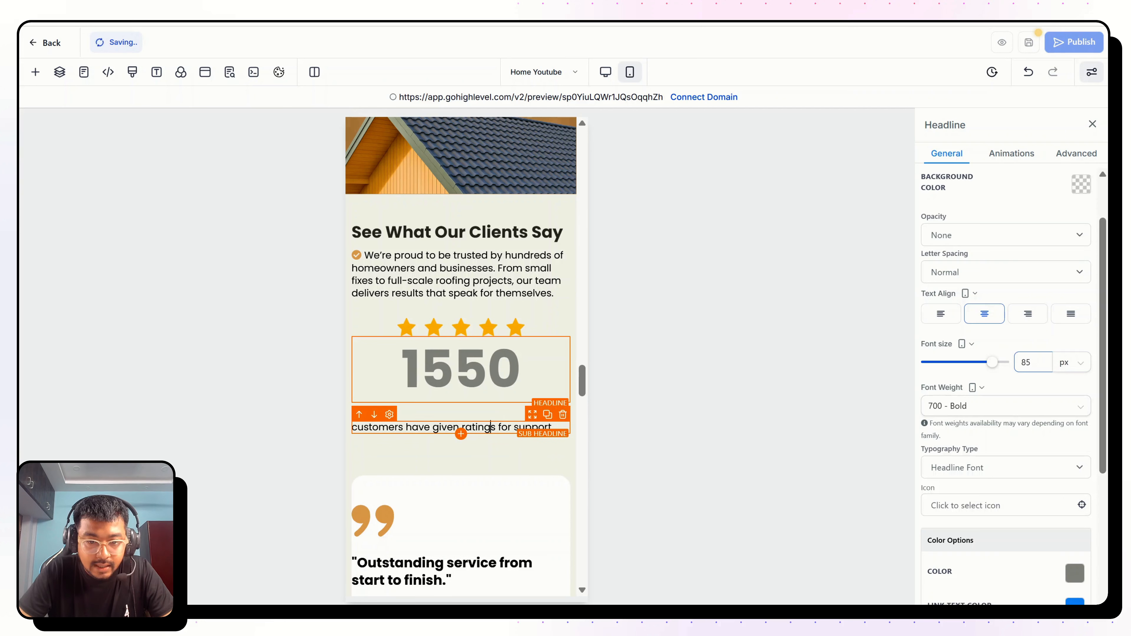
left_click(988, 320)
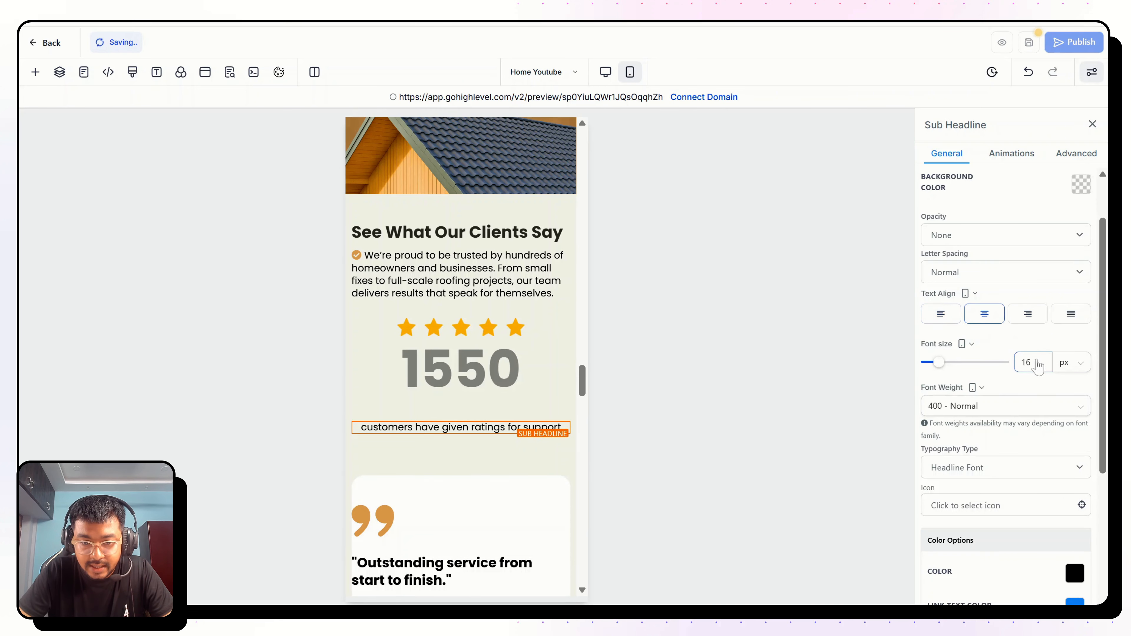
type("15")
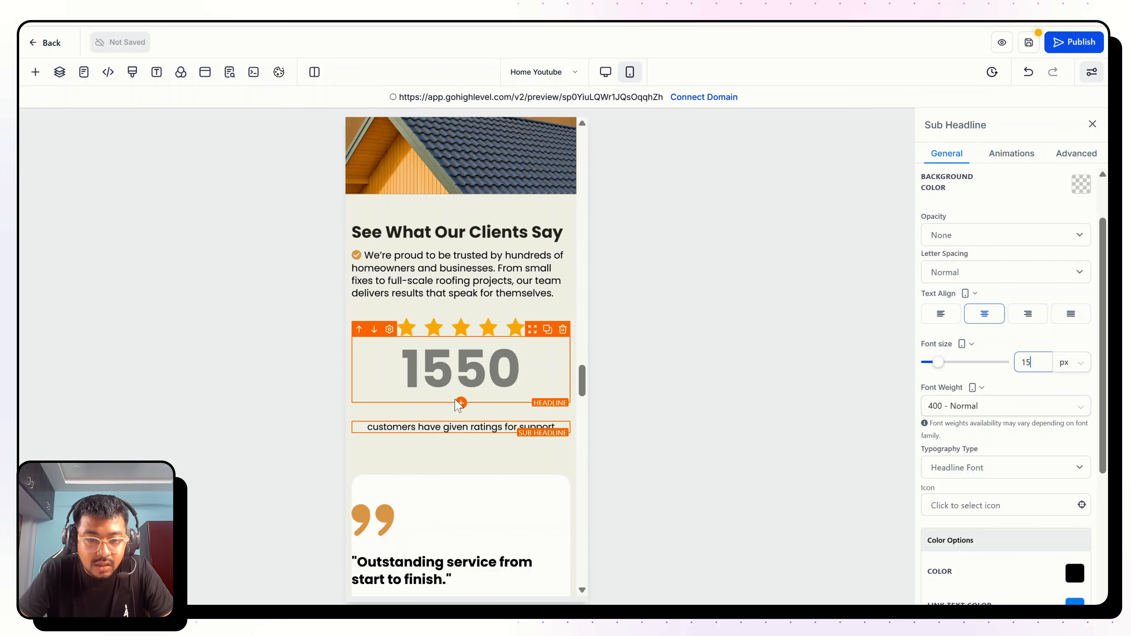
Set the mobile left and right padding of the first testimonial card's column to 20 px
scroll(448, 329, "down", 4)
left_click(441, 314)
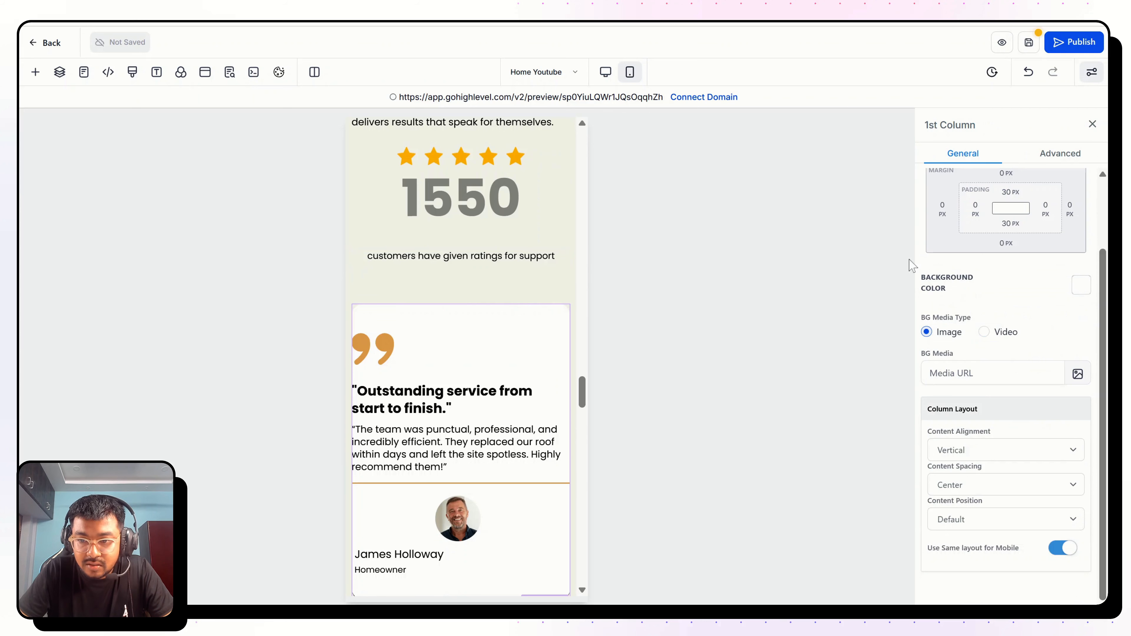
scroll(461, 427, "down", 3)
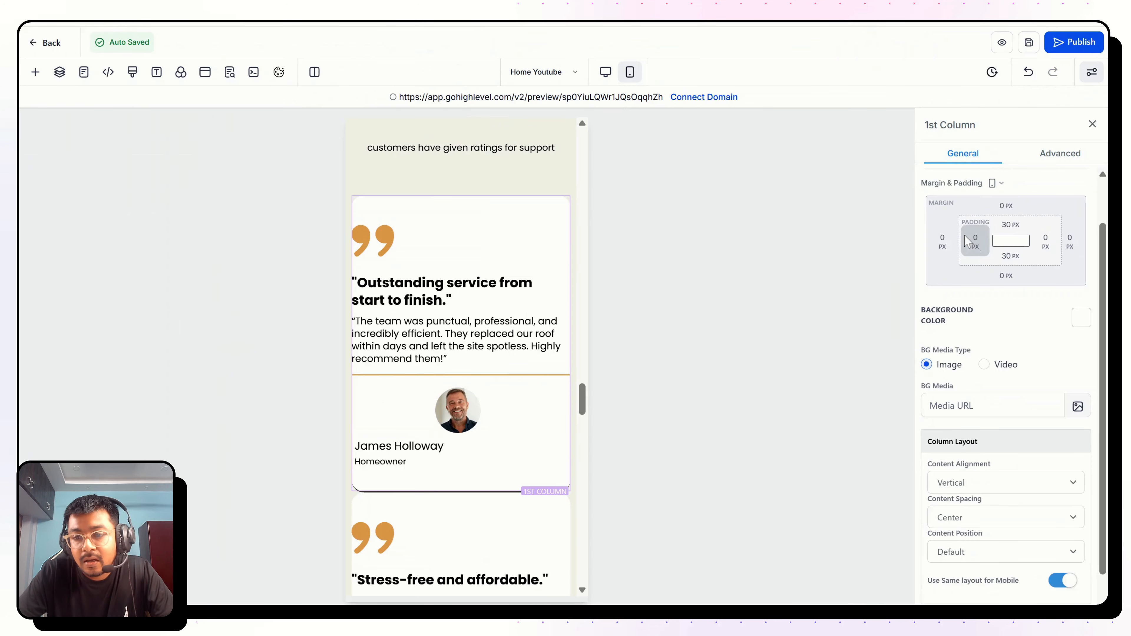
left_click(974, 241)
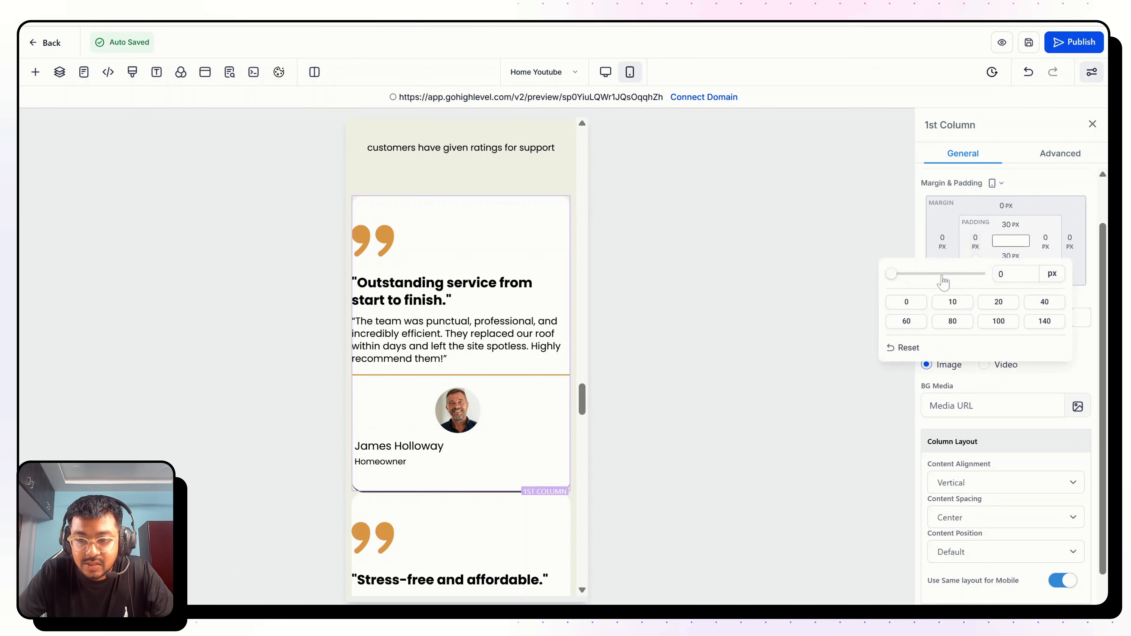
left_click(983, 305)
left_click(1046, 240)
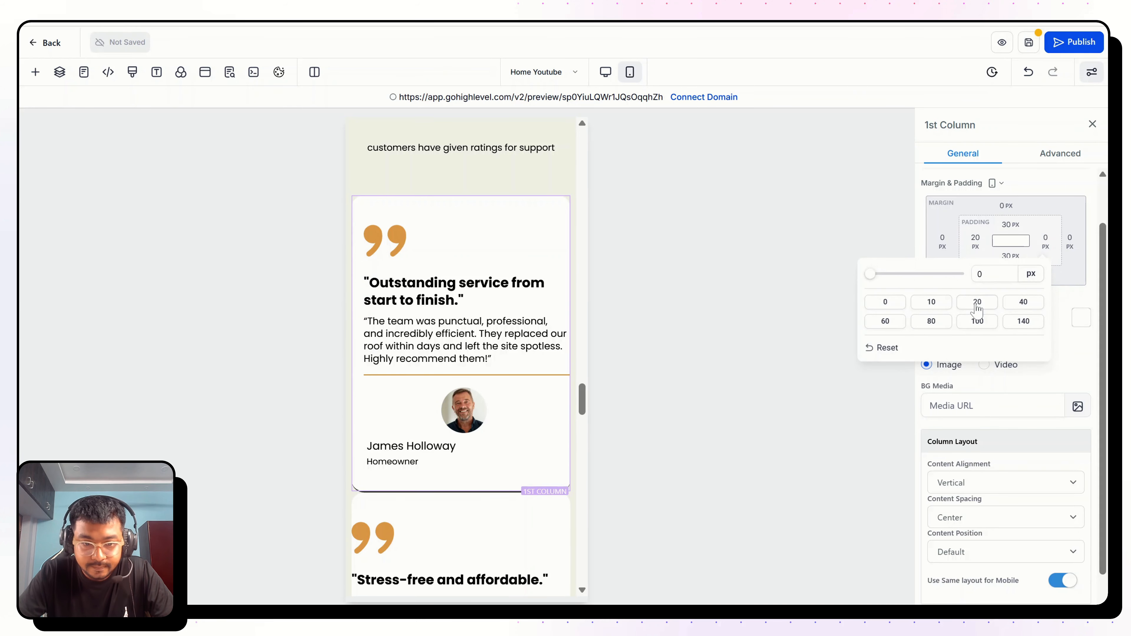
left_click(978, 303)
Set the mobile font size of the "Outstanding service from start to finish." title to 18 px and its review text to 14 px
left_click(475, 283)
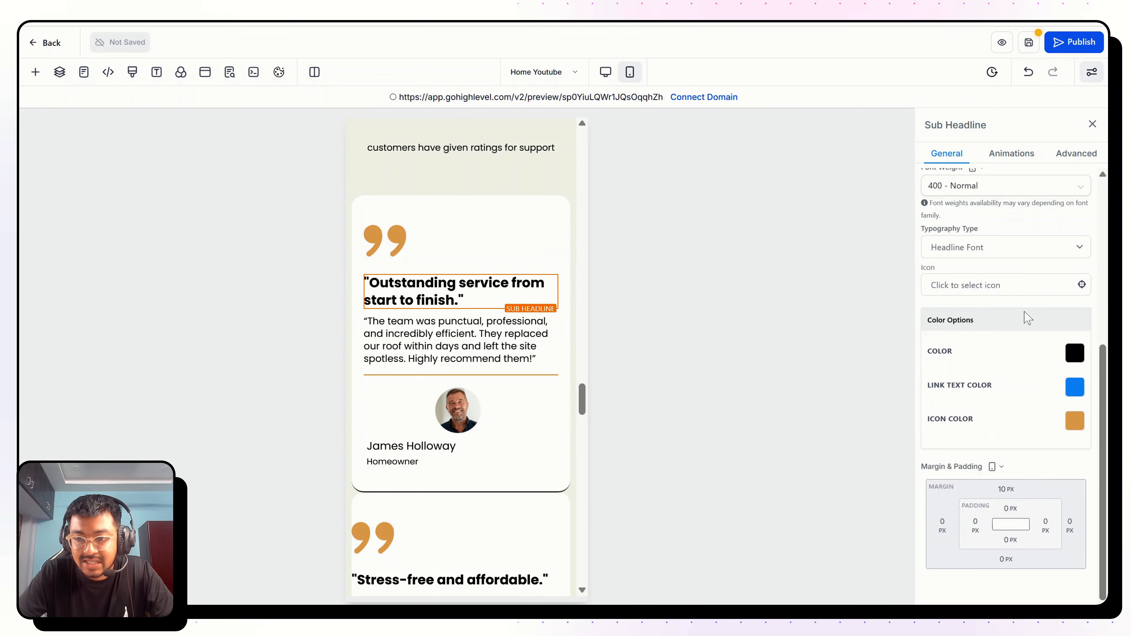
scroll(1029, 318, "up", 5)
double_click(1026, 409)
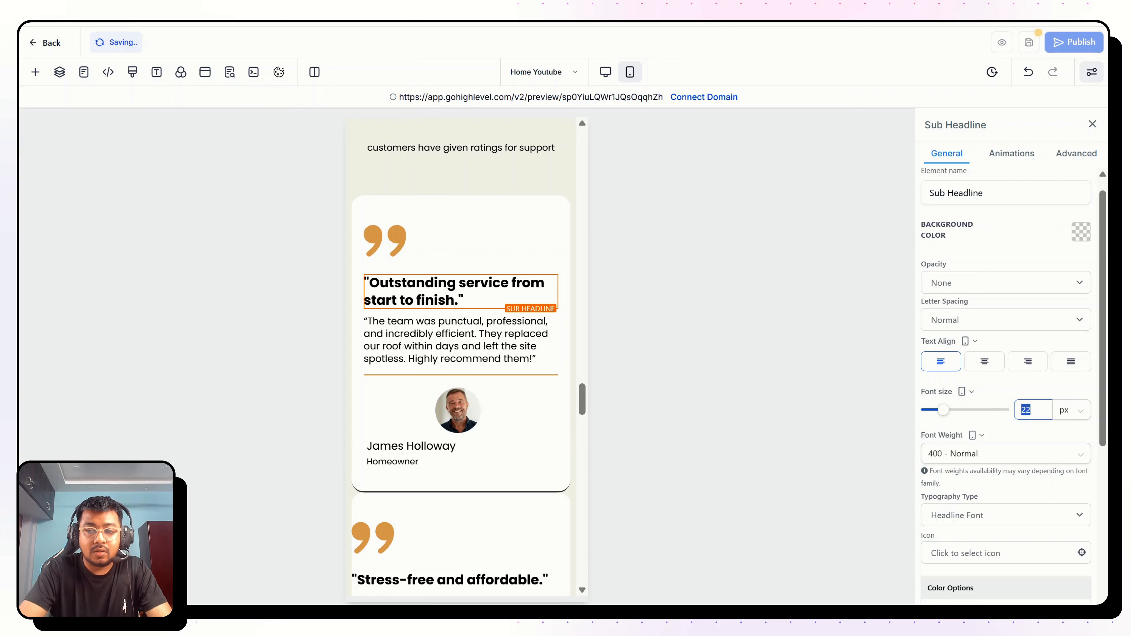
type("18")
left_click(452, 345)
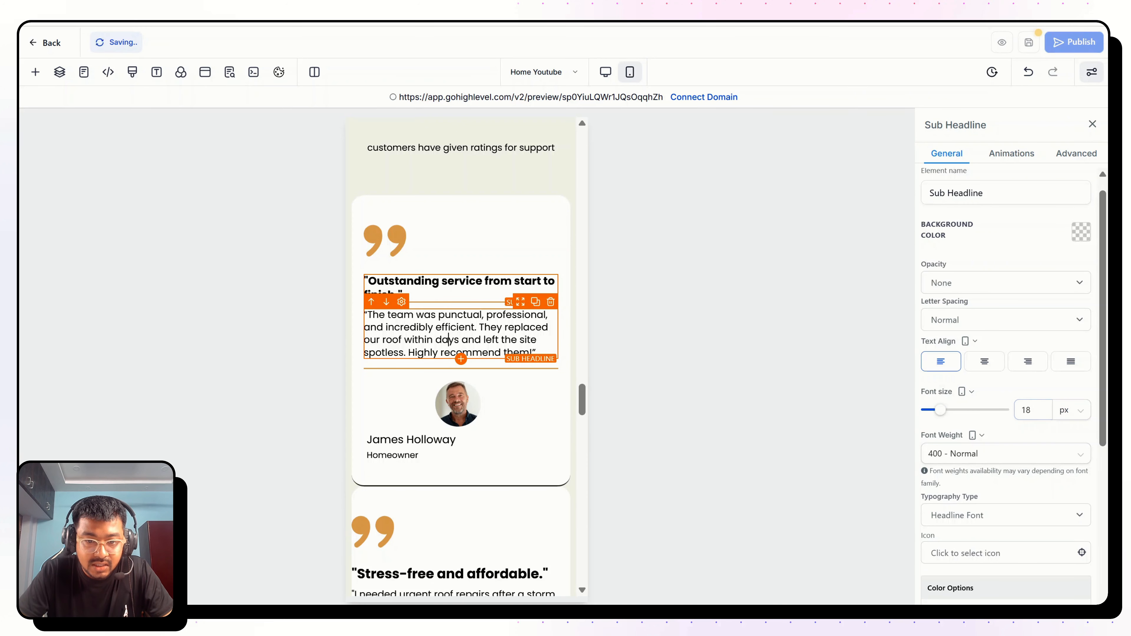
type("14")
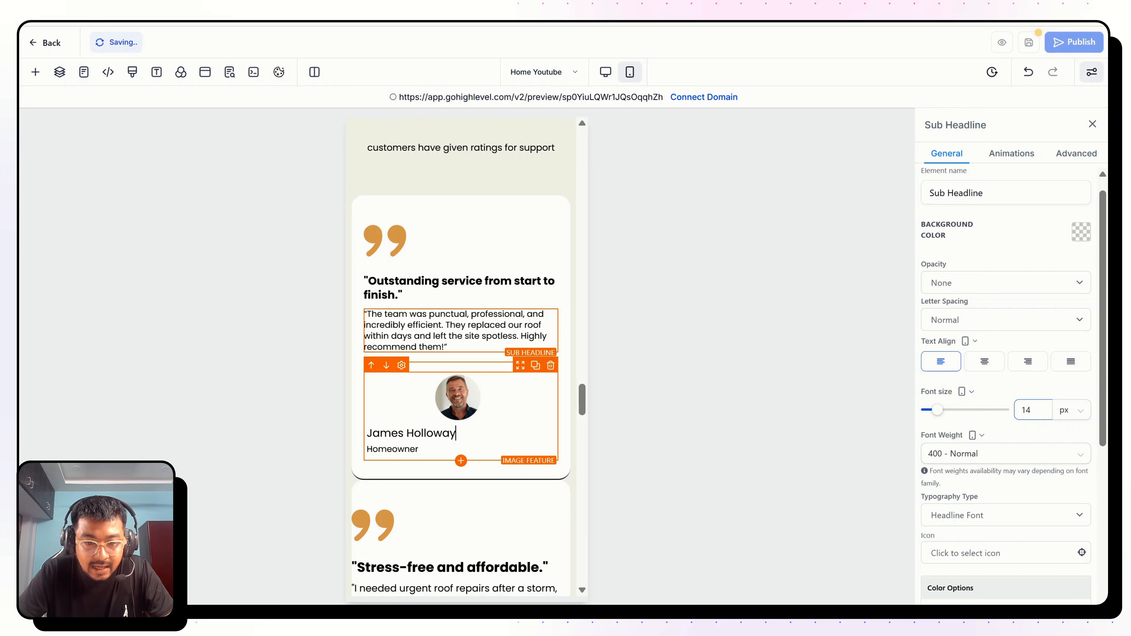
Center the image feature with the reviewer's photo, name and role in the first testimonial card on mobile
left_click(456, 433)
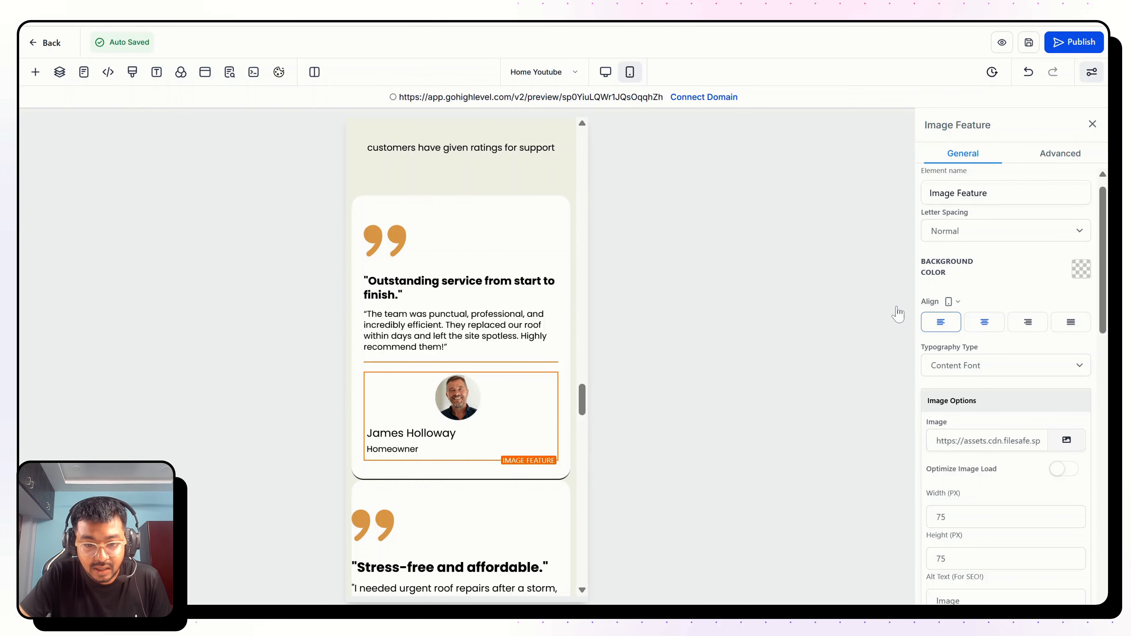
left_click(483, 497)
scroll(491, 424, "down", 4)
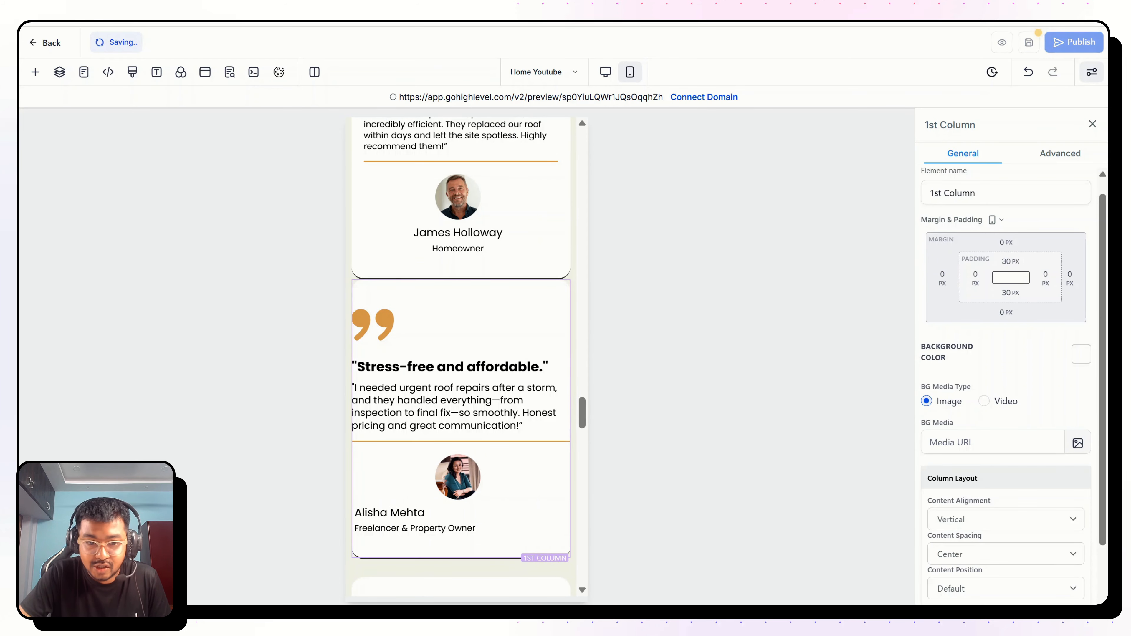
left_click(421, 473)
scroll(443, 323, "up", 1)
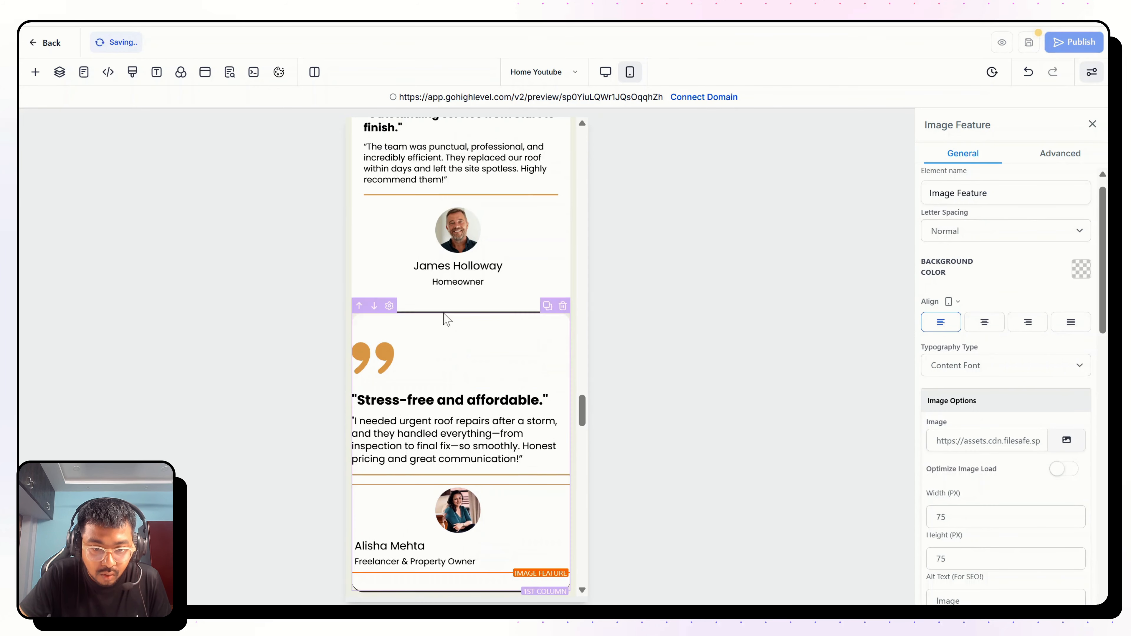
left_click(469, 264)
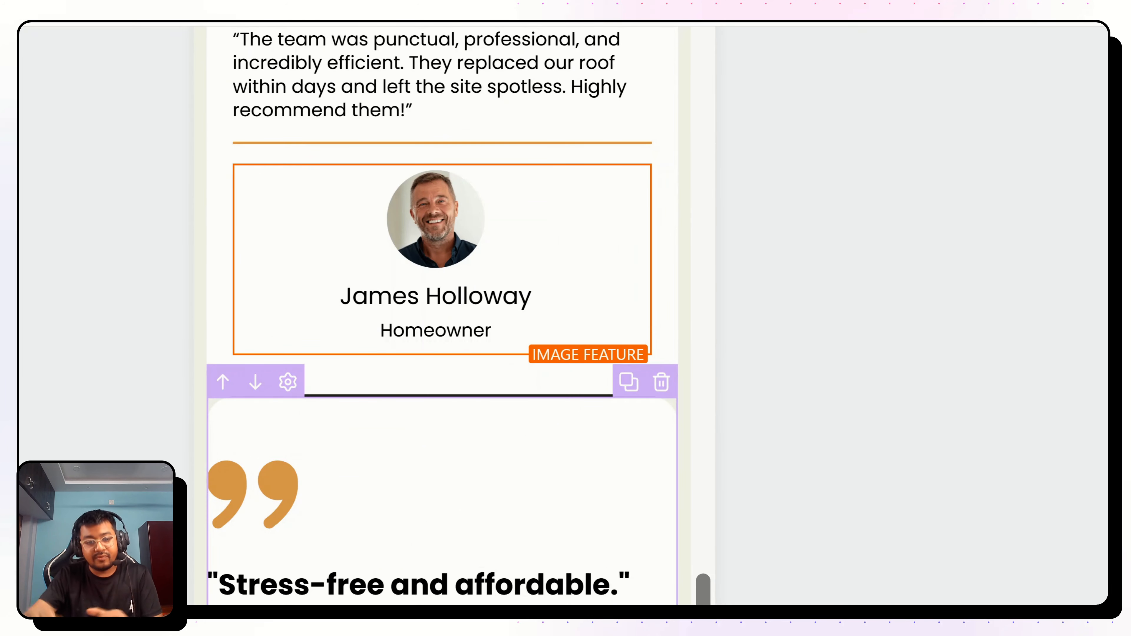
scroll(446, 436, "down", 1)
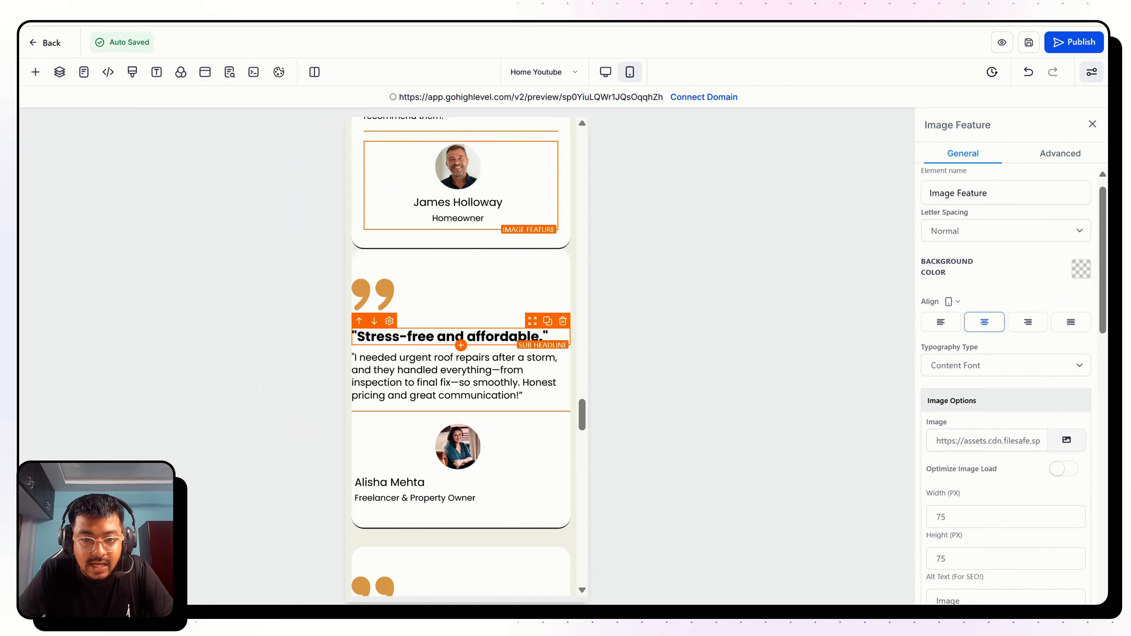
Give the "Stress-free and affordable." testimonial column a mobile top margin of 40 px and left and right padding of 20 px
left_click(471, 267)
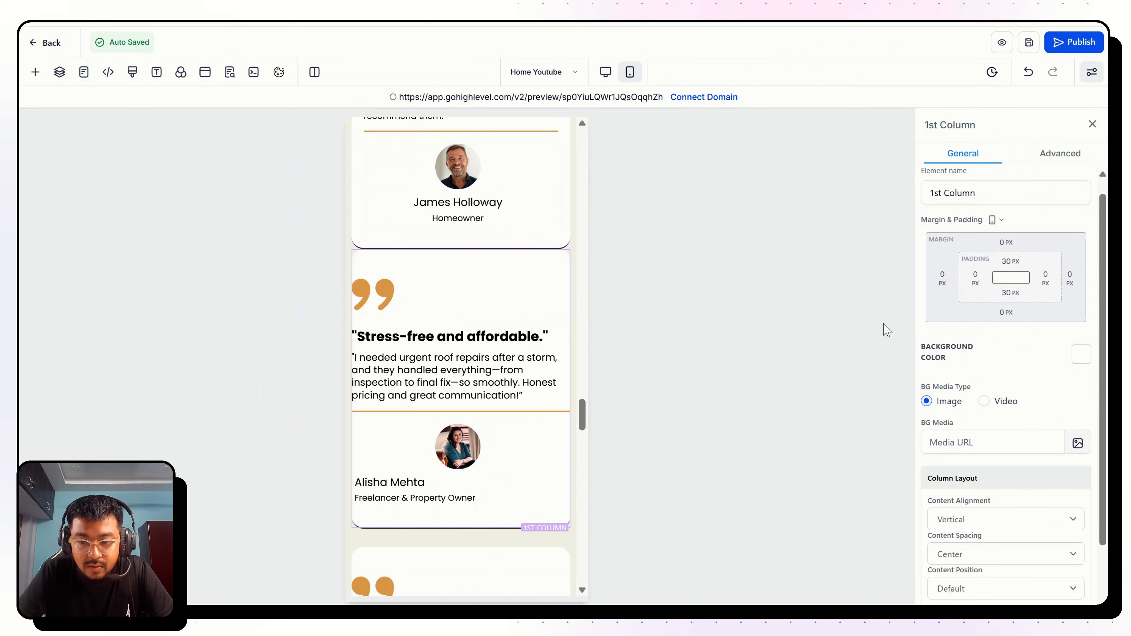
left_click(1004, 248)
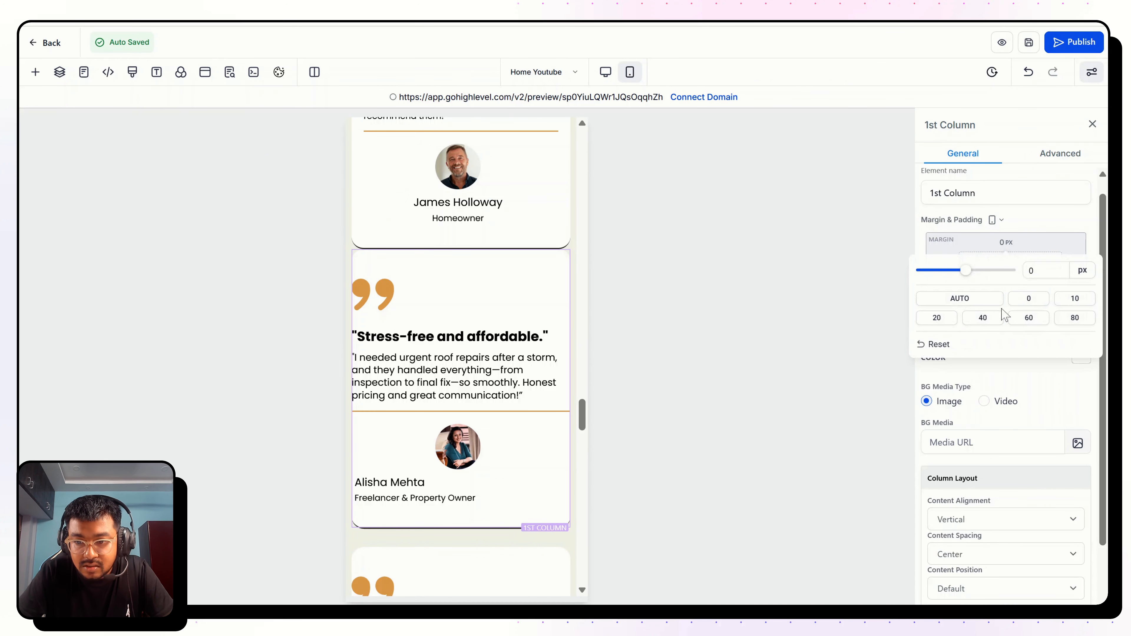
left_click(984, 318)
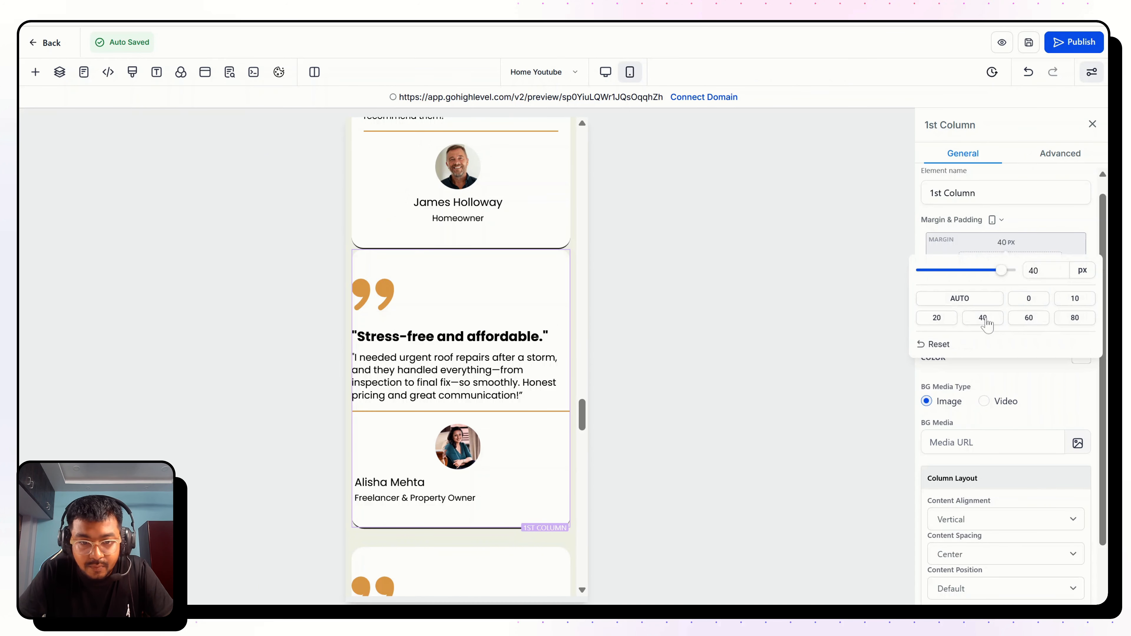
left_click(1041, 225)
left_click(976, 276)
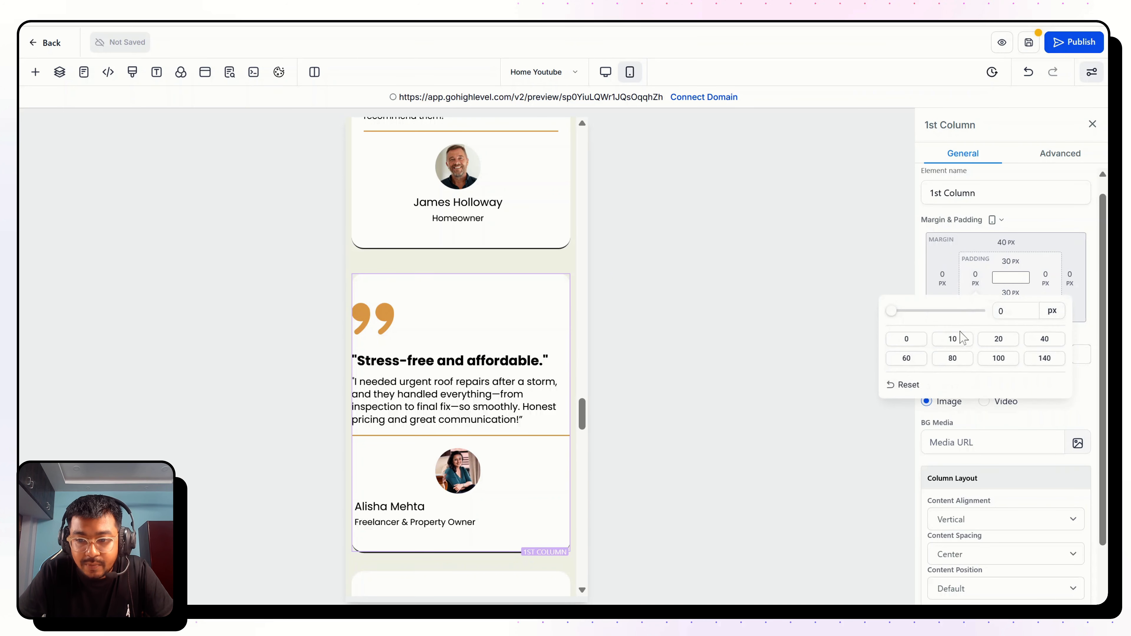
left_click(999, 339)
left_click(1047, 280)
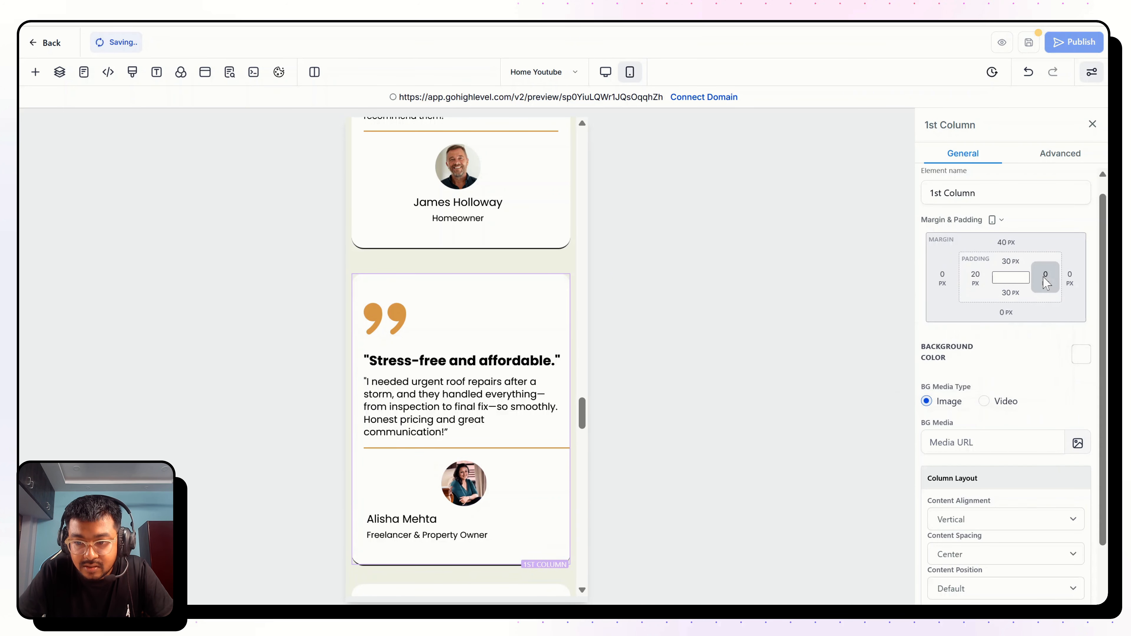
left_click(1048, 280)
left_click(983, 342)
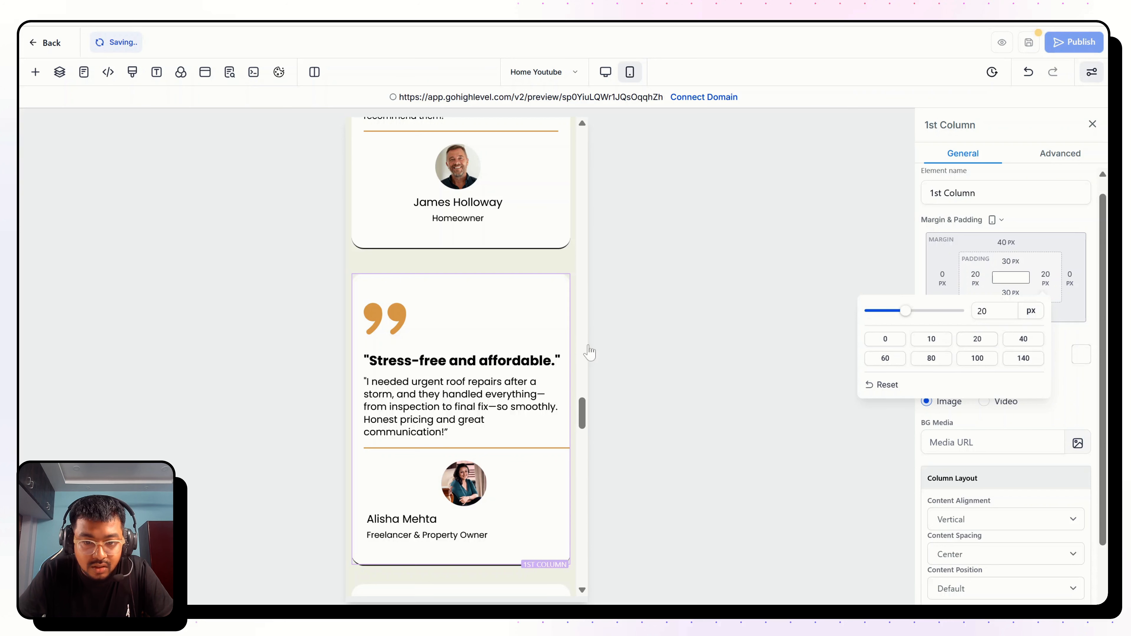
Set the mobile font size of the "Stress-free and affordable." title to 18 px and its review text to 14 px
double_click(1026, 410)
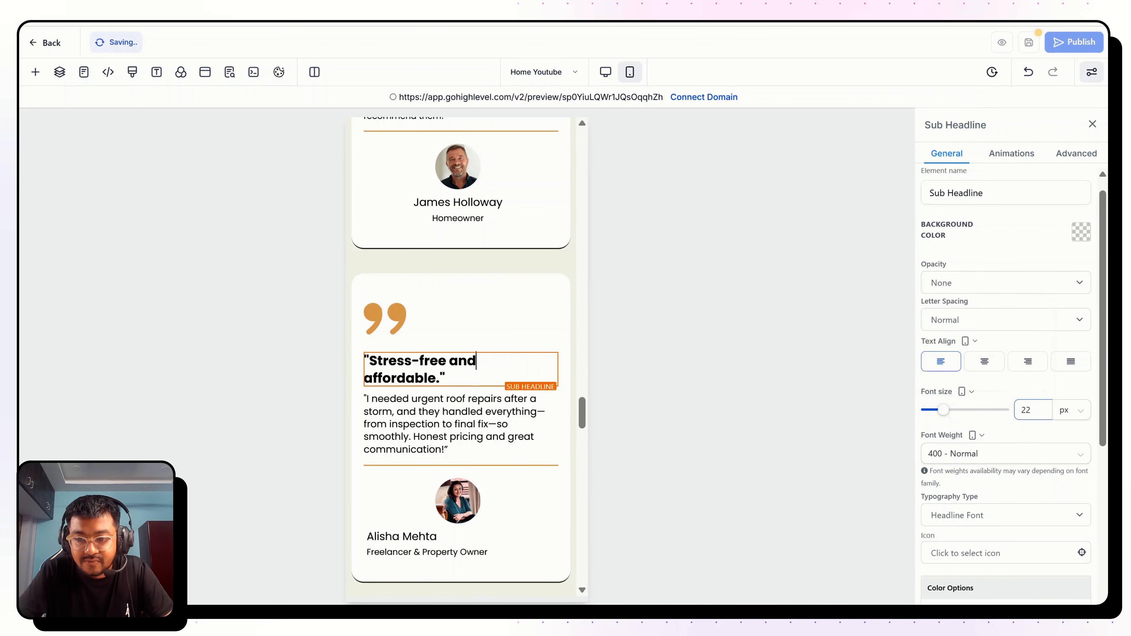
type("18")
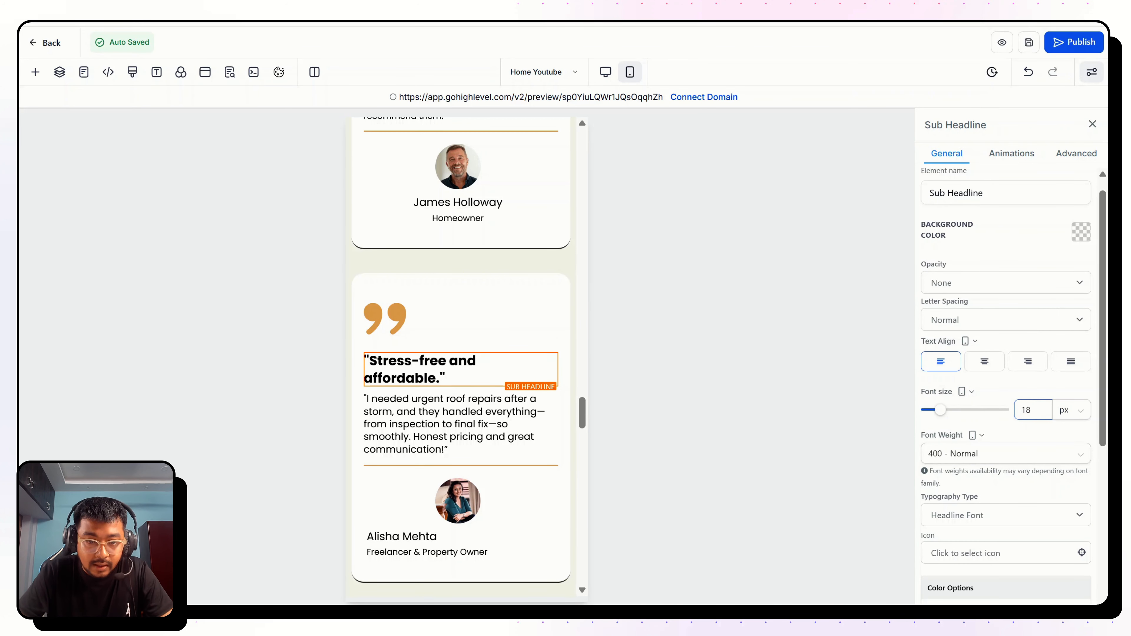
left_click(486, 417)
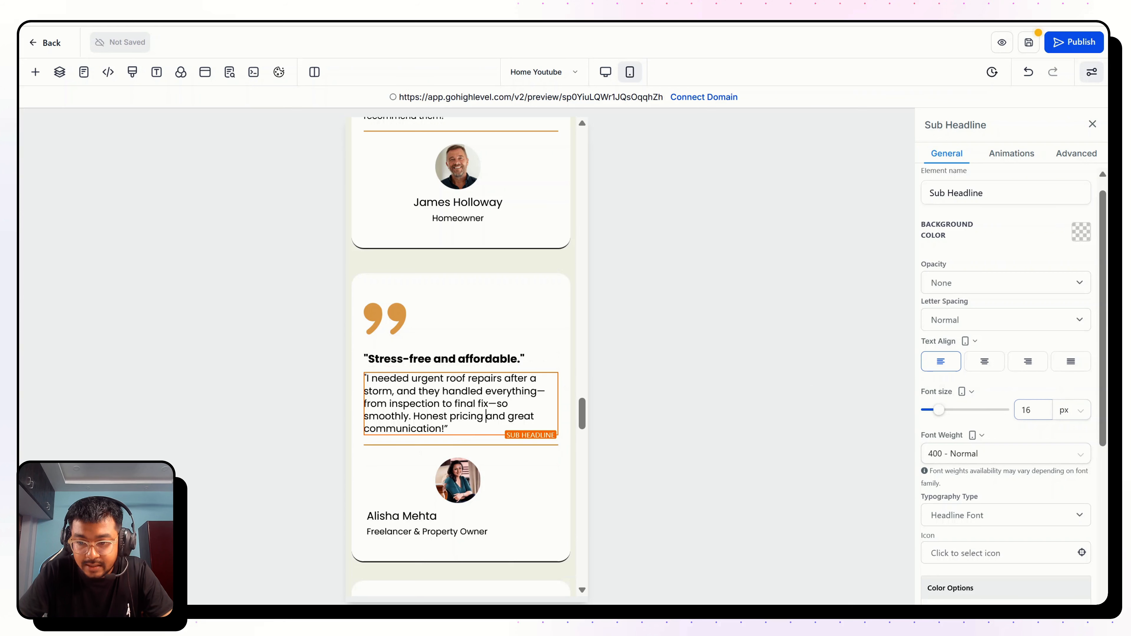
key("BackSpace")
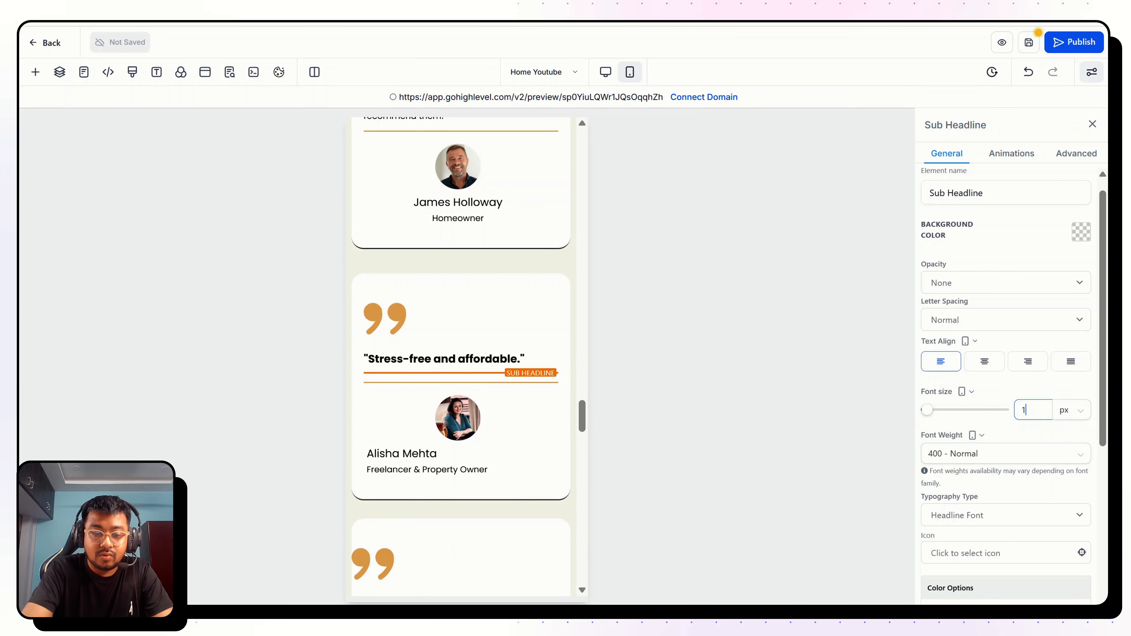
type("4")
Center the image feature with the reviewer's photo, name and role in the "Stress-free and affordable." card on mobile
left_click(490, 499)
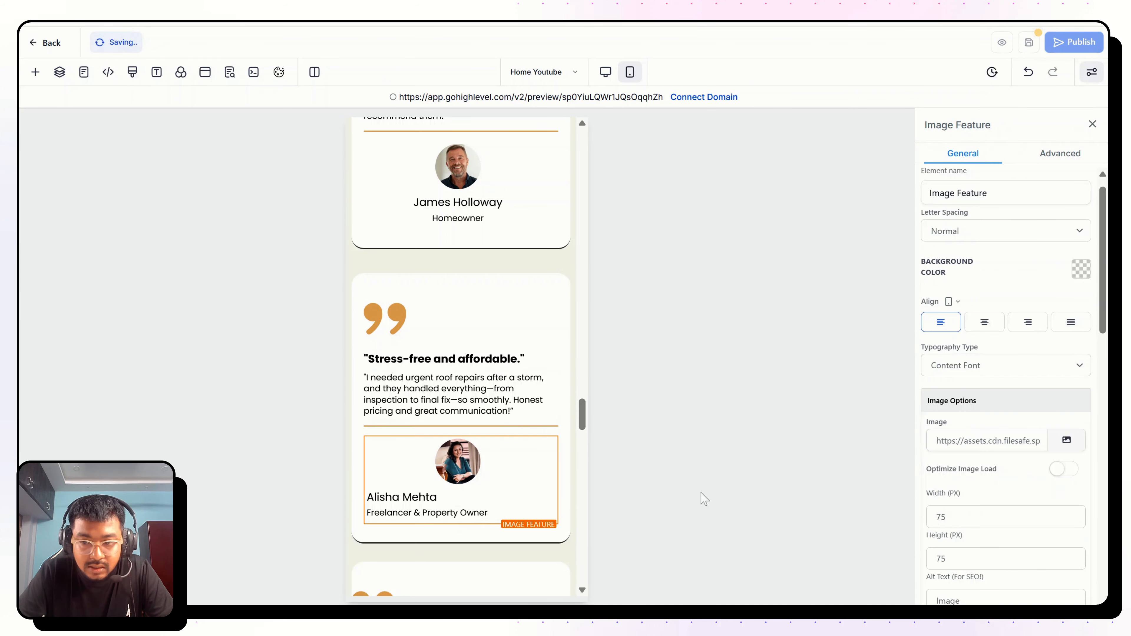
left_click(996, 325)
scroll(484, 311, "down", 5)
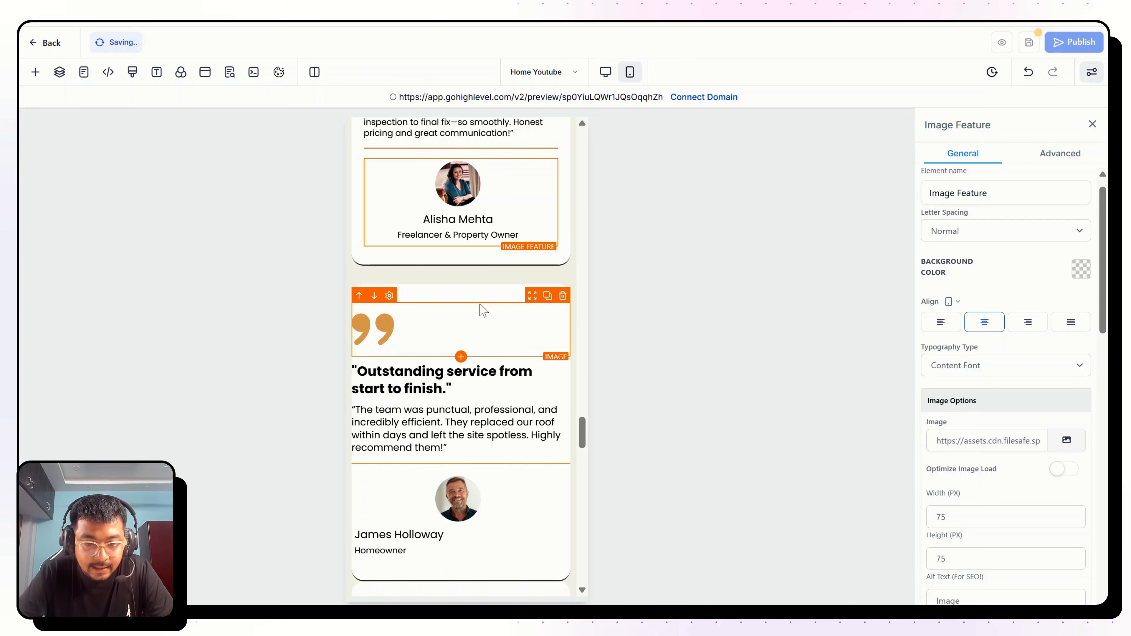
Delete the second, unstyled two-column testimonial row in the desktop view
scroll(480, 311, "up", 7)
scroll(480, 310, "down", 10)
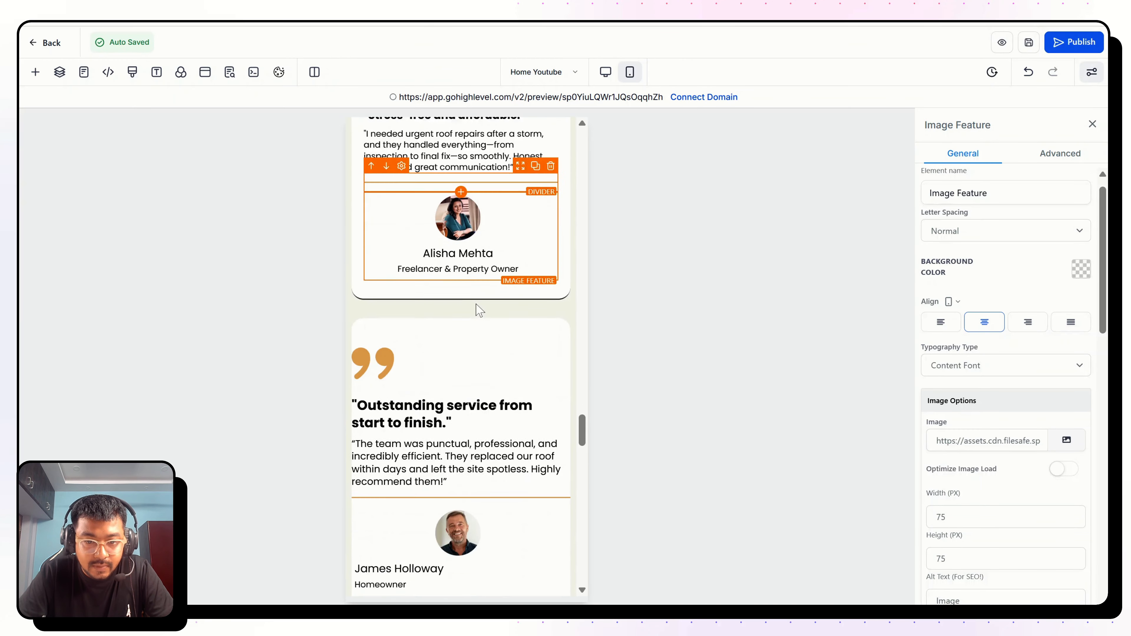
scroll(480, 311, "up", 5)
scroll(479, 311, "down", 5)
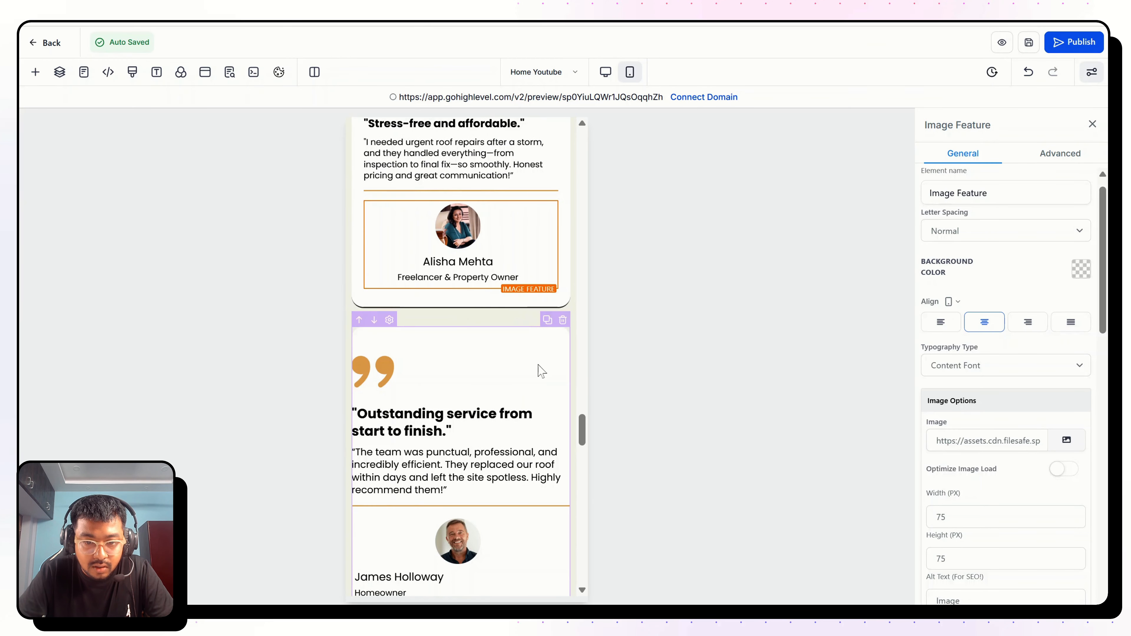
scroll(479, 311, "down", 4)
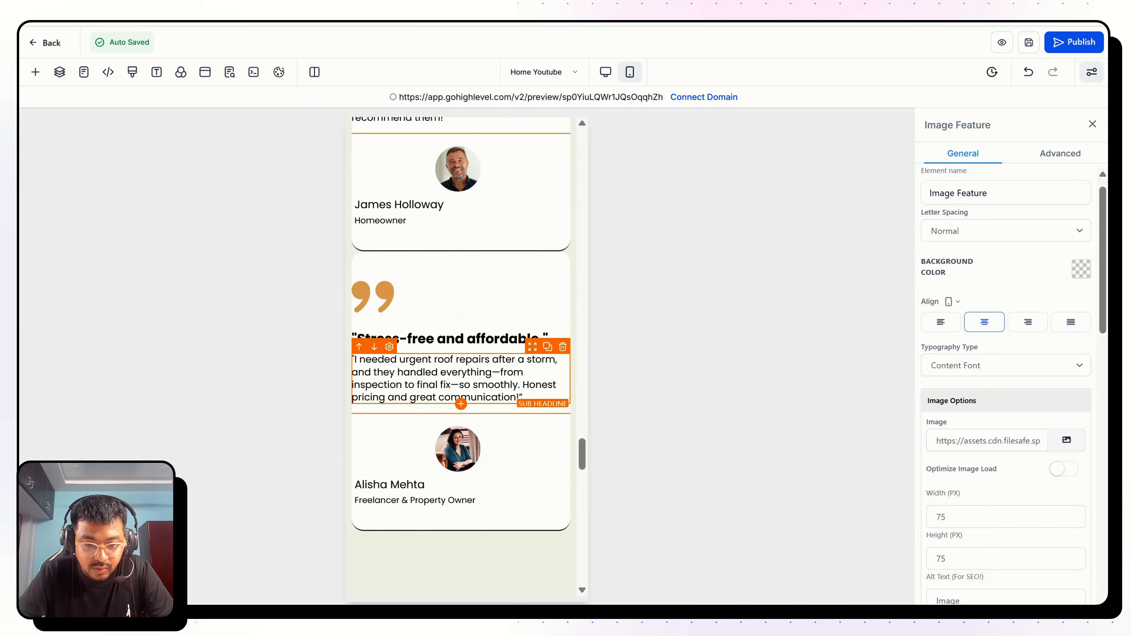
left_click(614, 78)
scroll(601, 248, "up", 15)
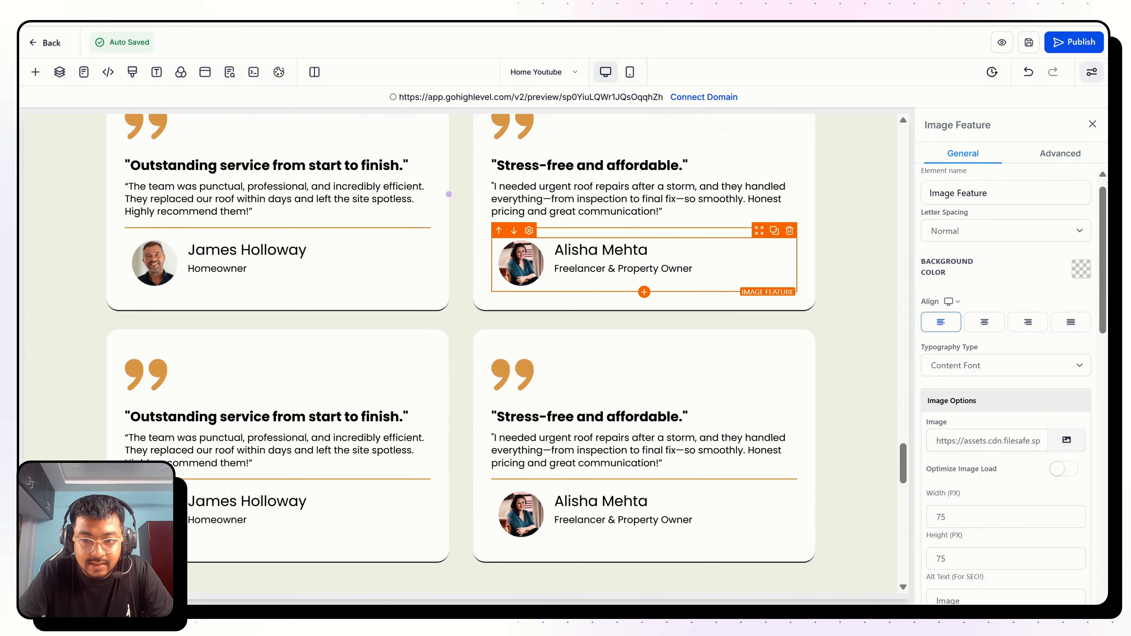
left_click(808, 314)
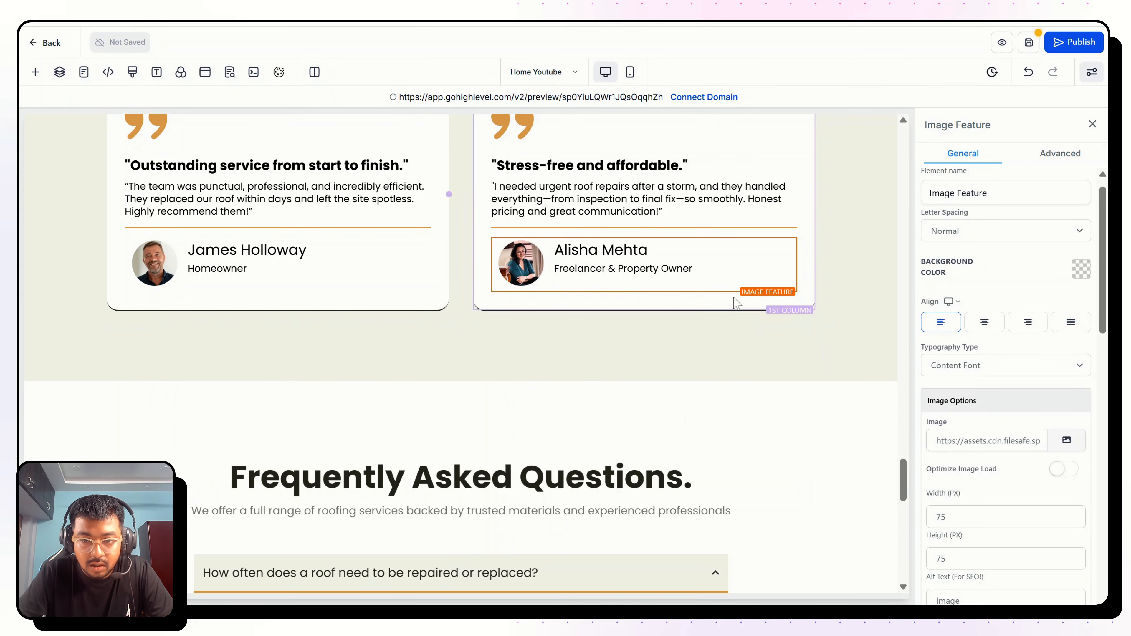
Duplicate the remaining styled two-column testimonial row in the desktop view
scroll(793, 272, "up", 3)
left_click(793, 251)
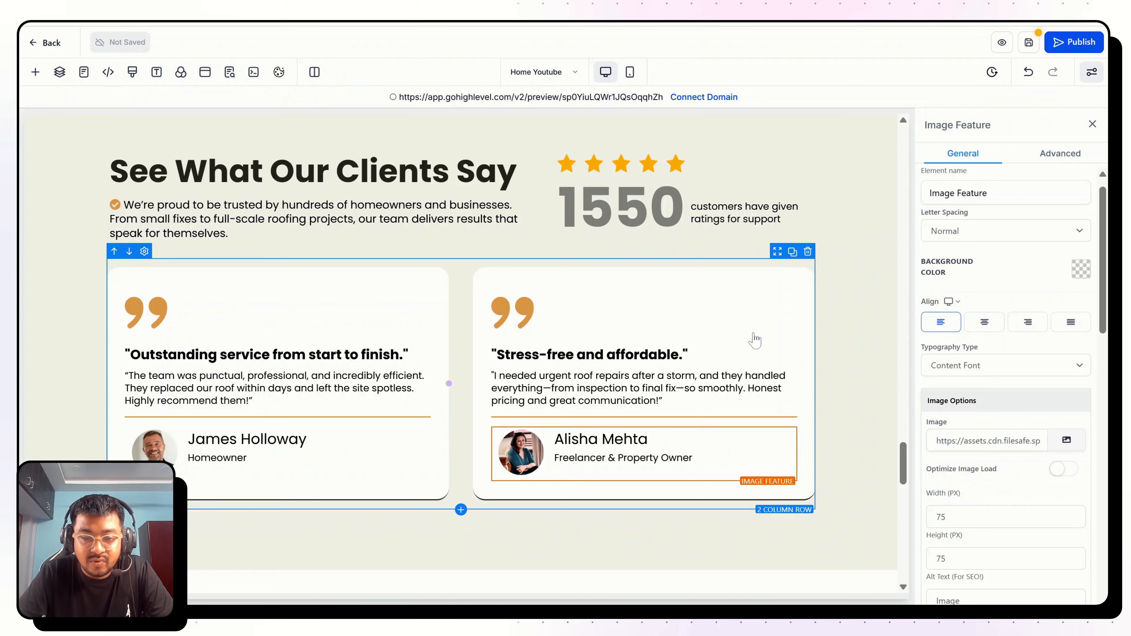
scroll(750, 339, "down", 3)
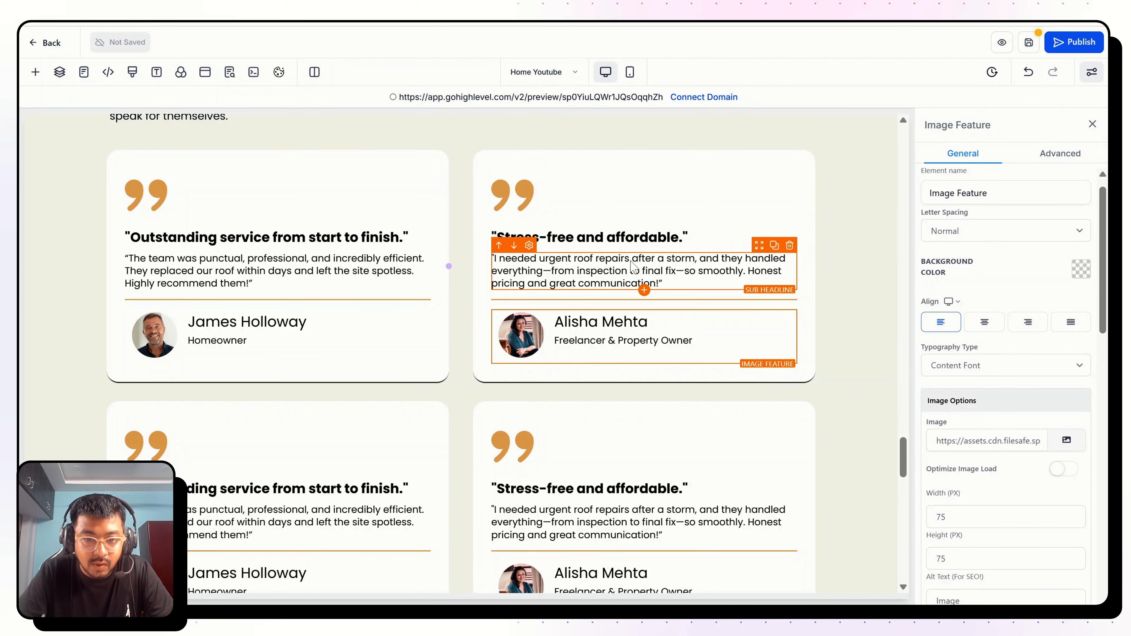
scroll(490, 330, "down", 2)
scroll(489, 332, "down", 1)
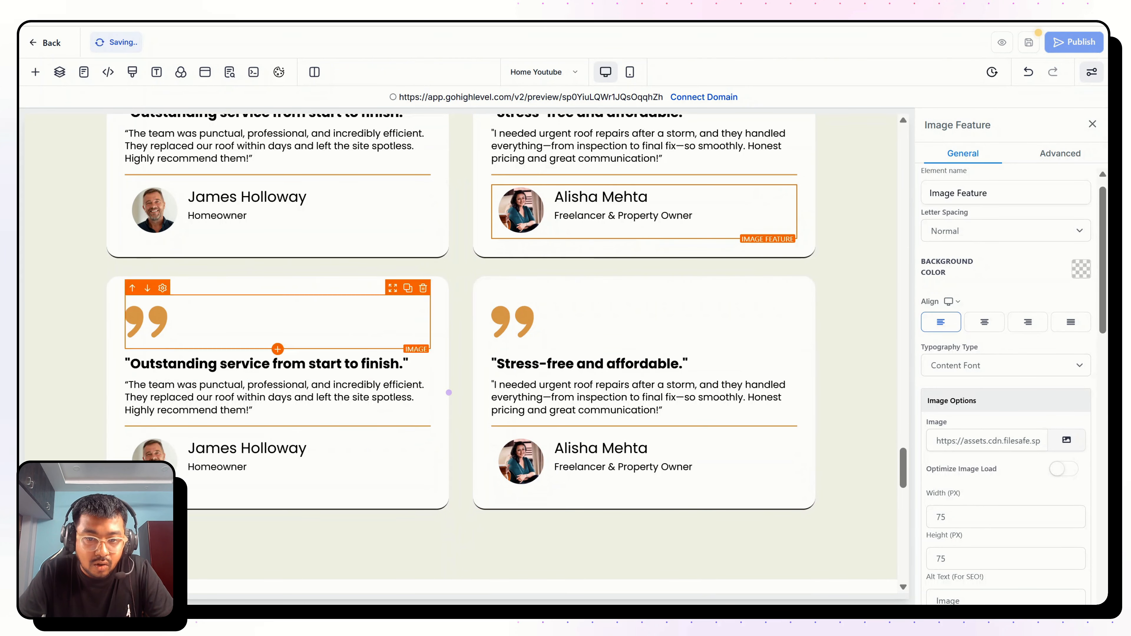
scroll(626, 348, "down", 2)
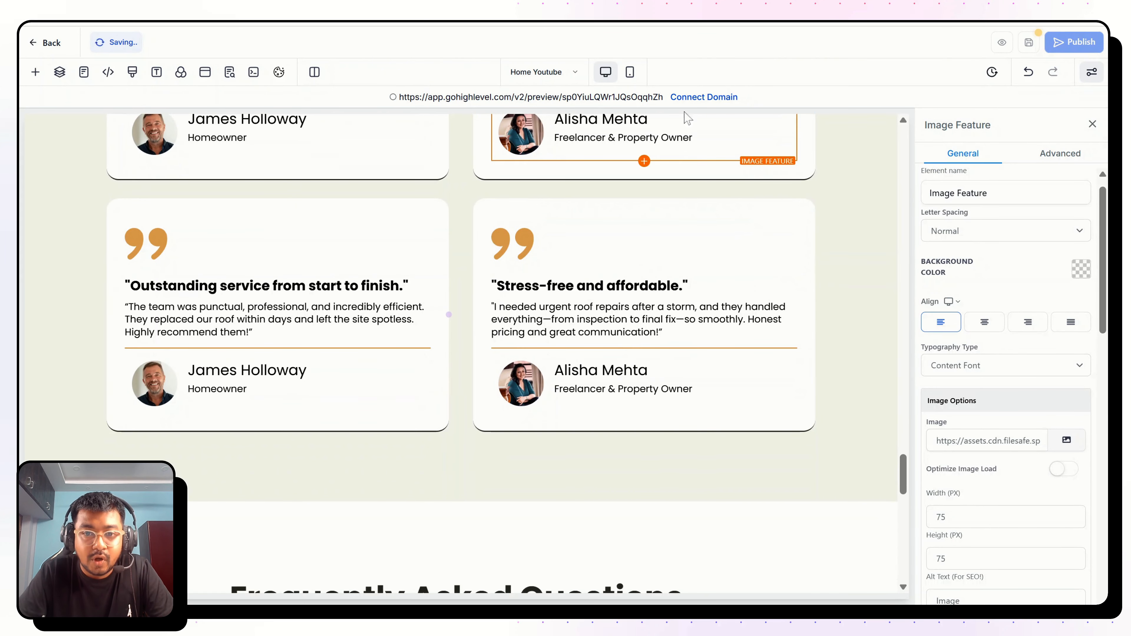
Return to the mobile view and set the Frequently Asked Questions section's top padding to 20 px
left_click(630, 72)
scroll(472, 328, "down", 5)
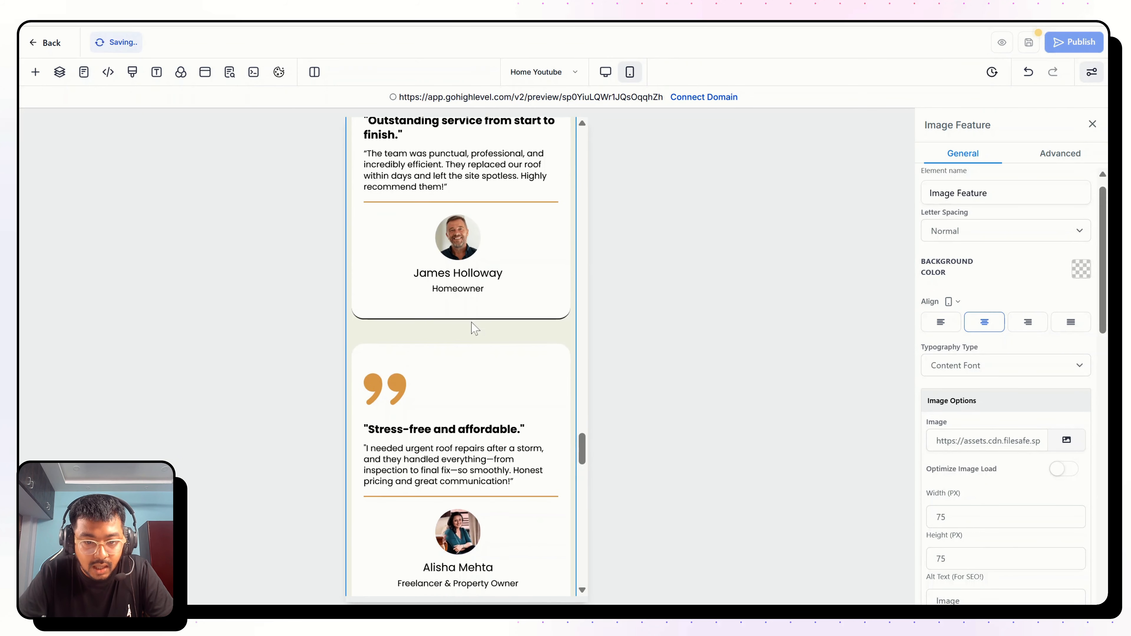
scroll(461, 312, "down", 1)
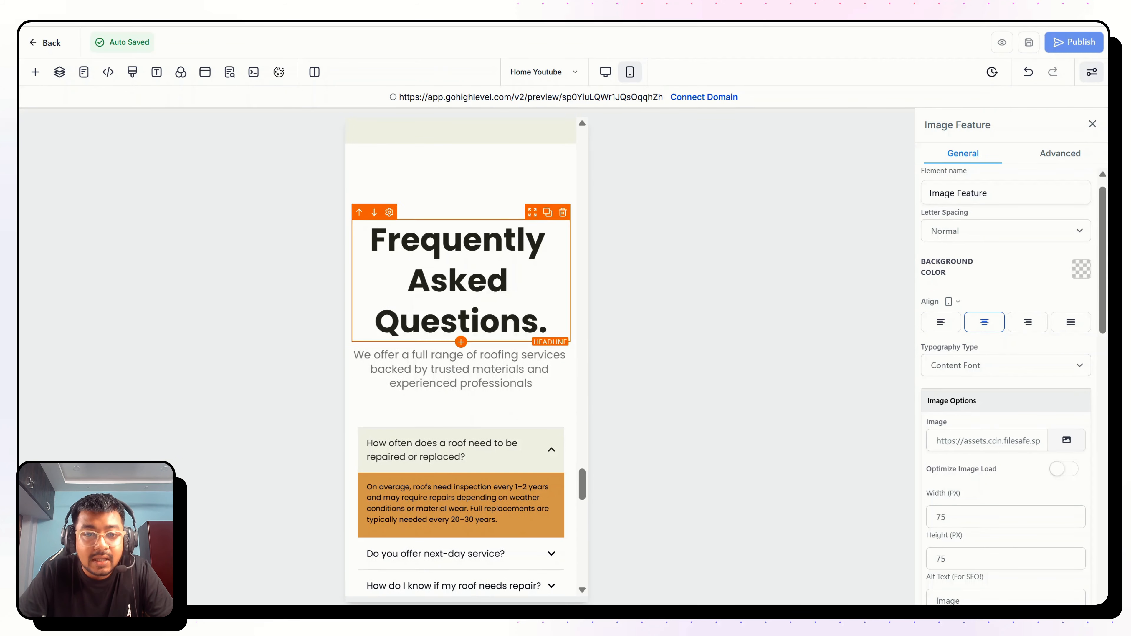
left_click(473, 173)
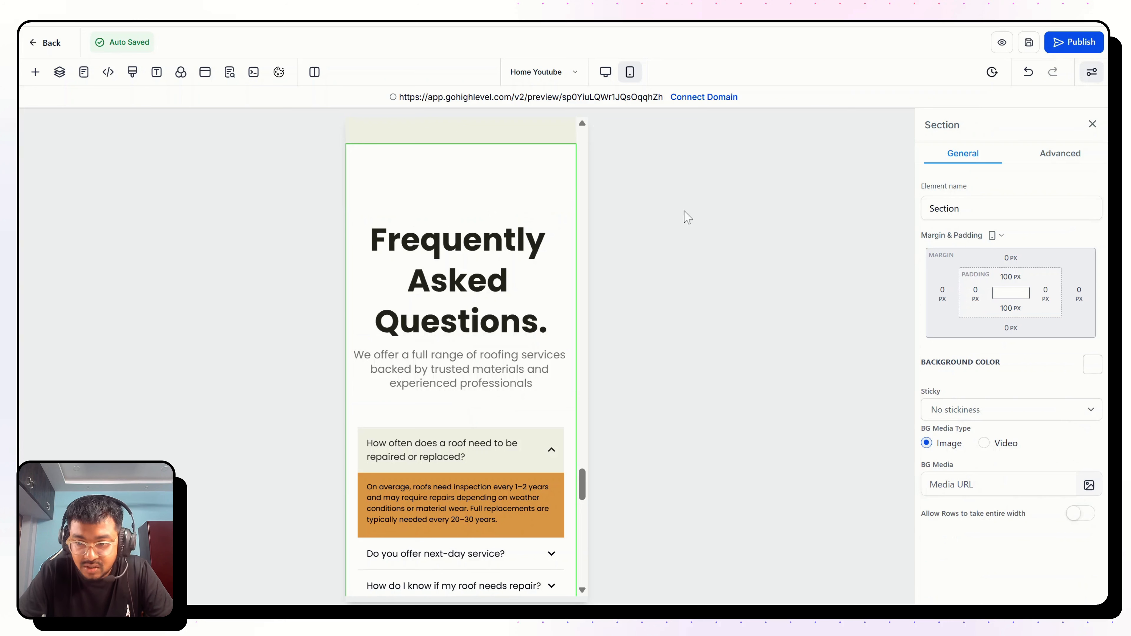
left_click(1008, 279)
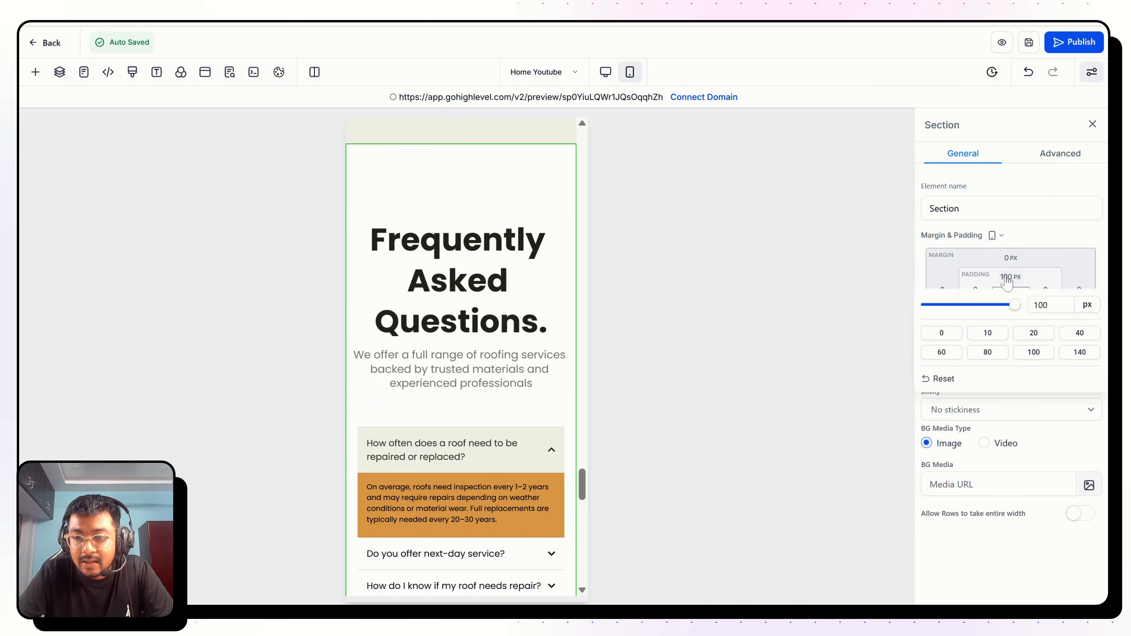
left_click(1043, 339)
Set the mobile font size of the "Frequently Asked Questions." headline to 28 px and its sub headline to 16 px
left_click(473, 282)
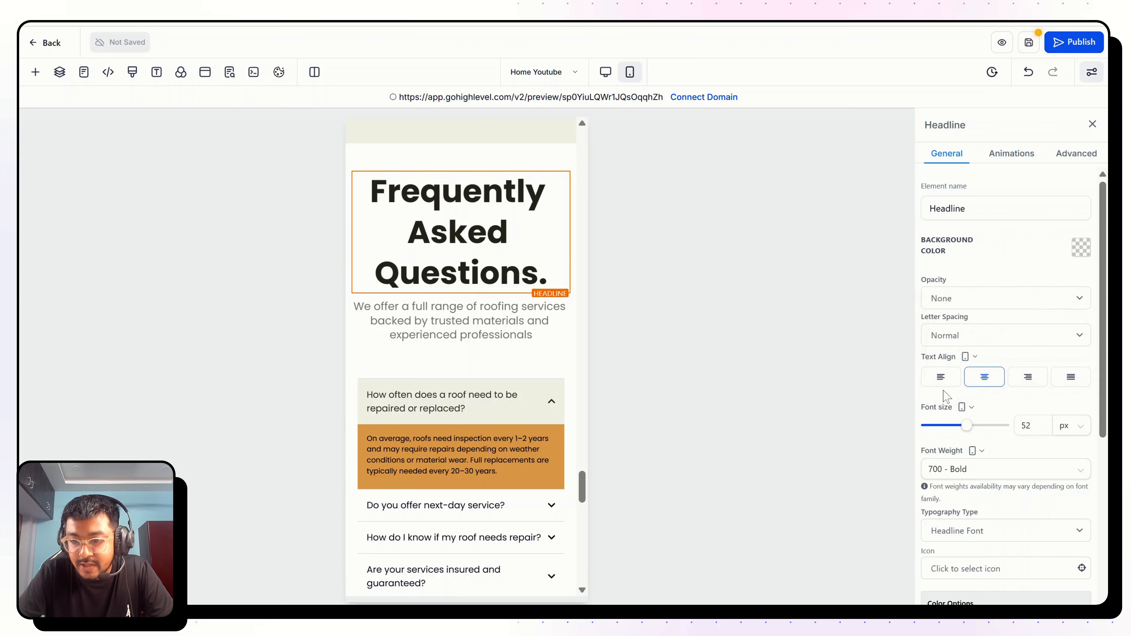
left_click(1029, 426)
type("28")
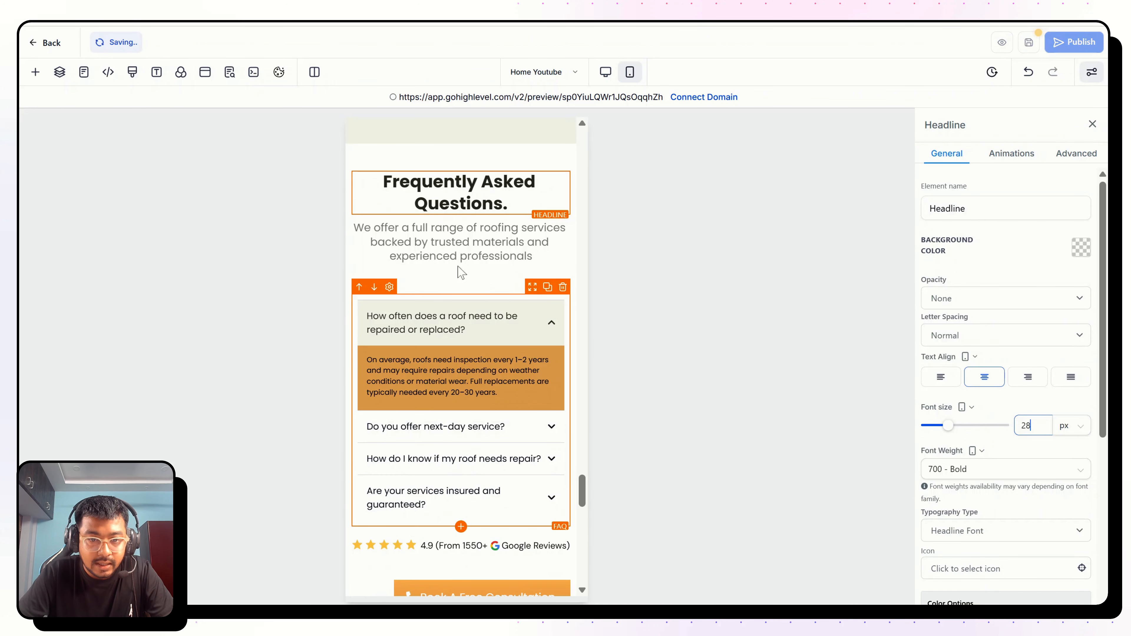
left_click(459, 261)
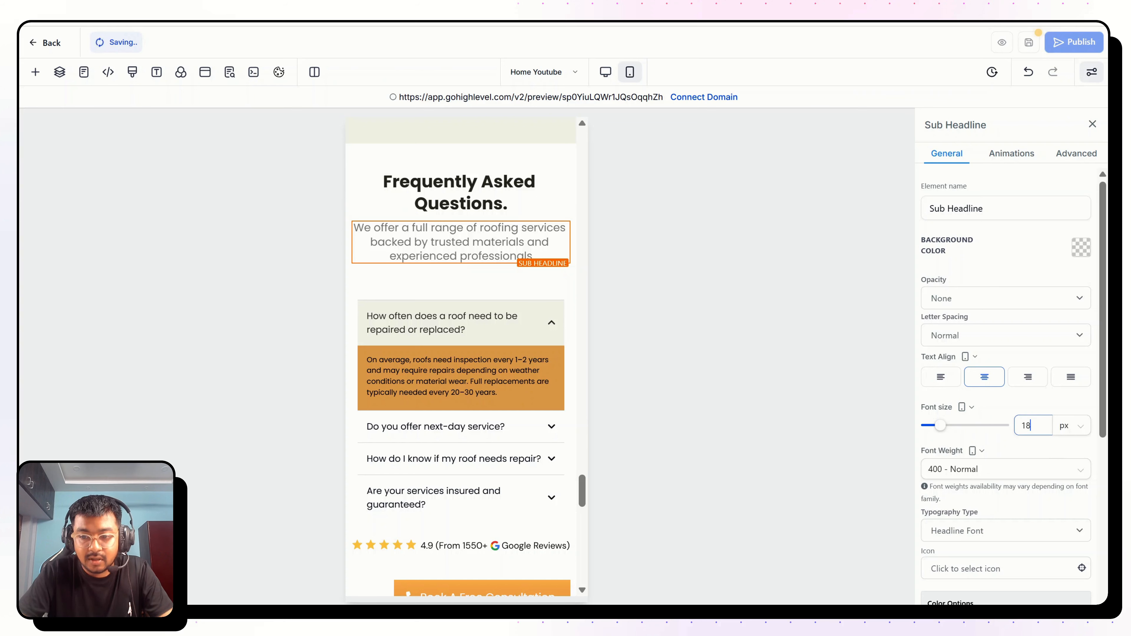
key("BackSpace")
type("6")
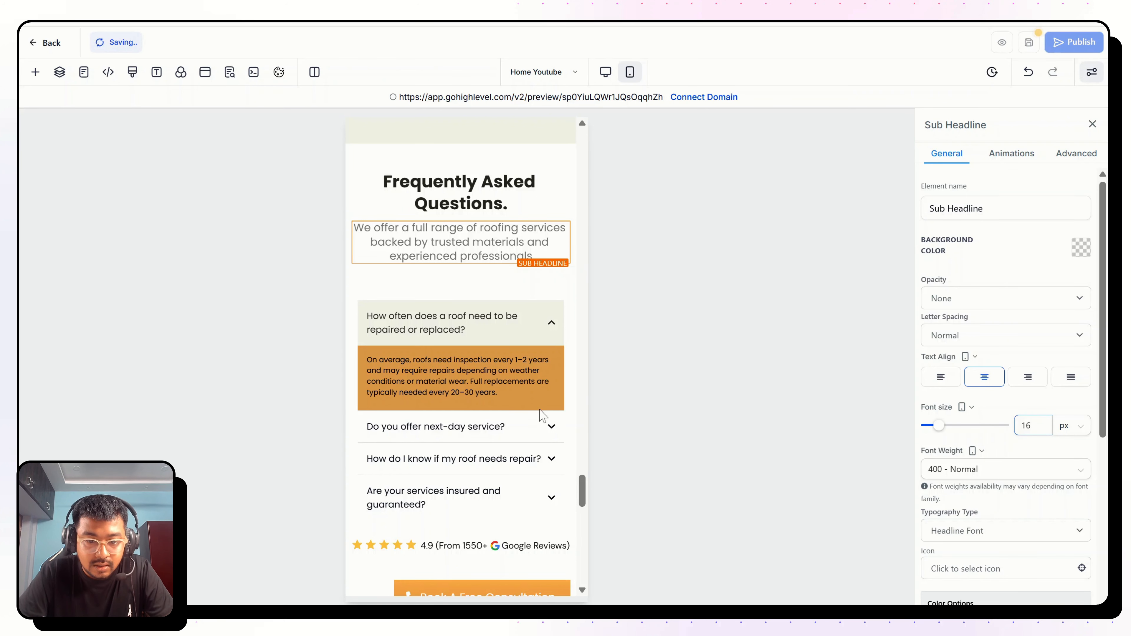
Set the mobile width of the Google Reviews rating image below the FAQ list to 310 px
scroll(542, 414, "down", 3)
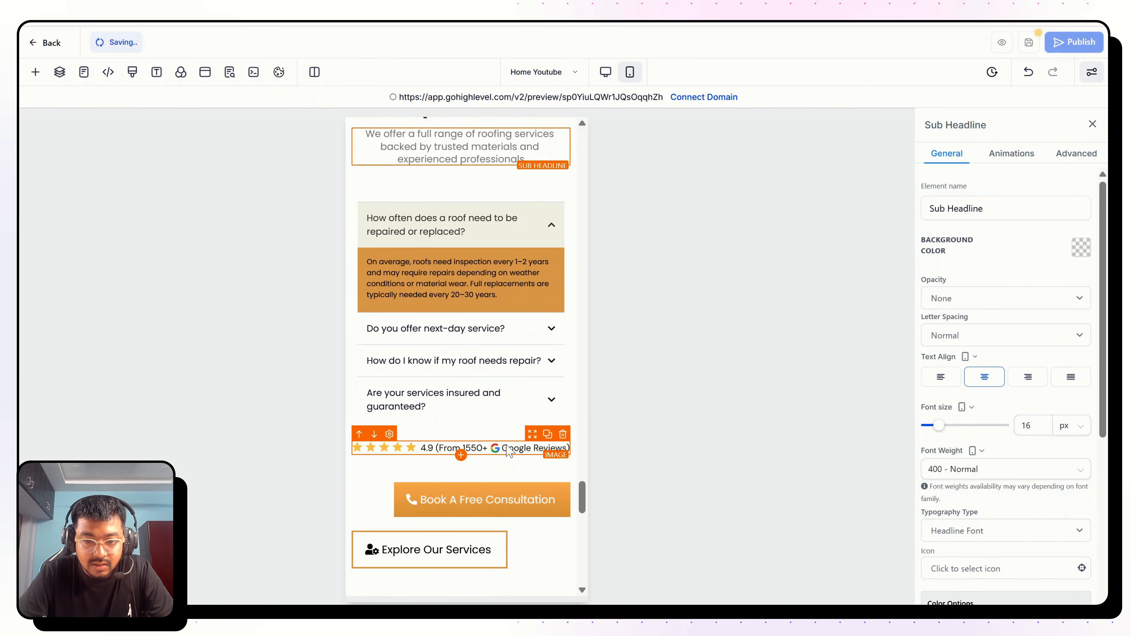
left_click(509, 451)
scroll(1011, 479, "down", 4)
left_click(1033, 523)
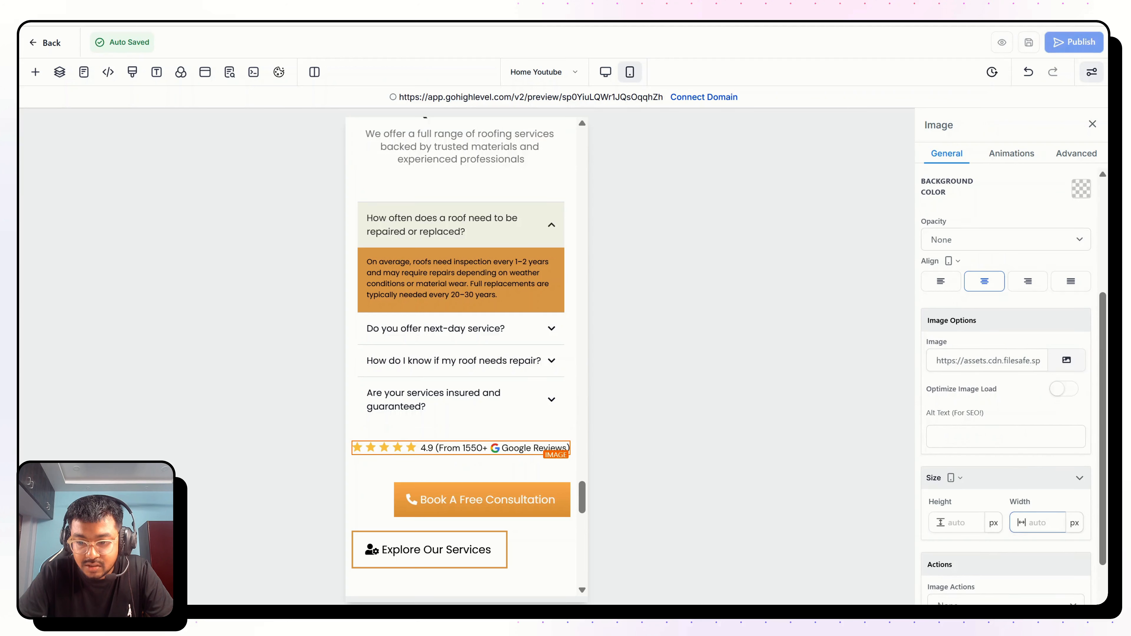
type("310")
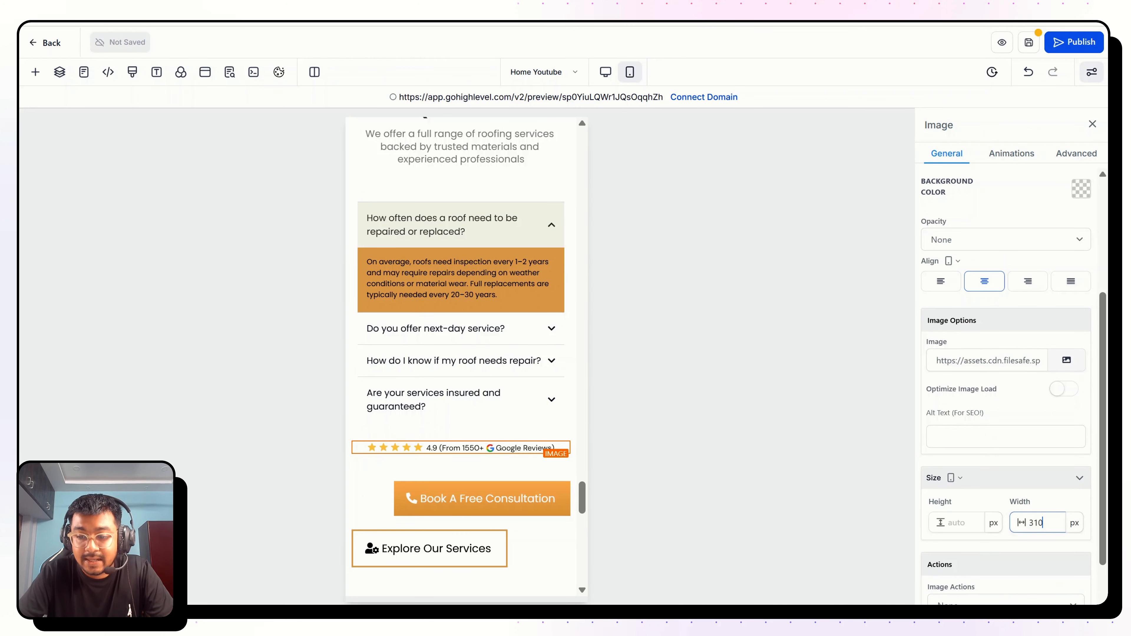
Center the Book A Free Consultation and Explore Our Services buttons in the FAQ section on mobile
scroll(466, 448, "down", 2)
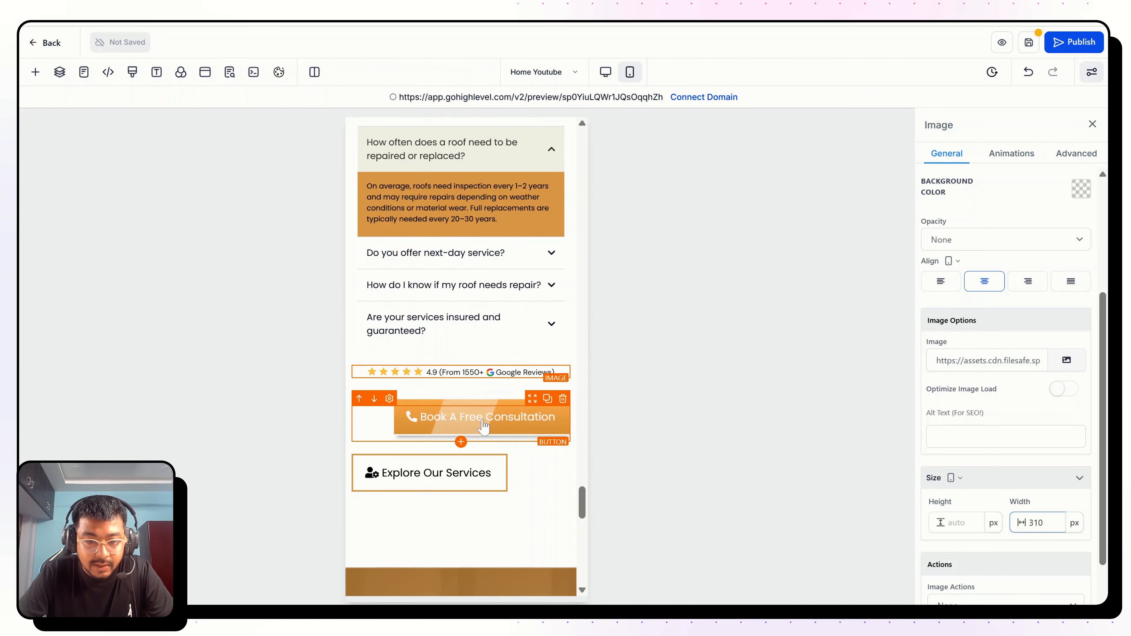
left_click(464, 430)
scroll(1007, 356, "down", 5)
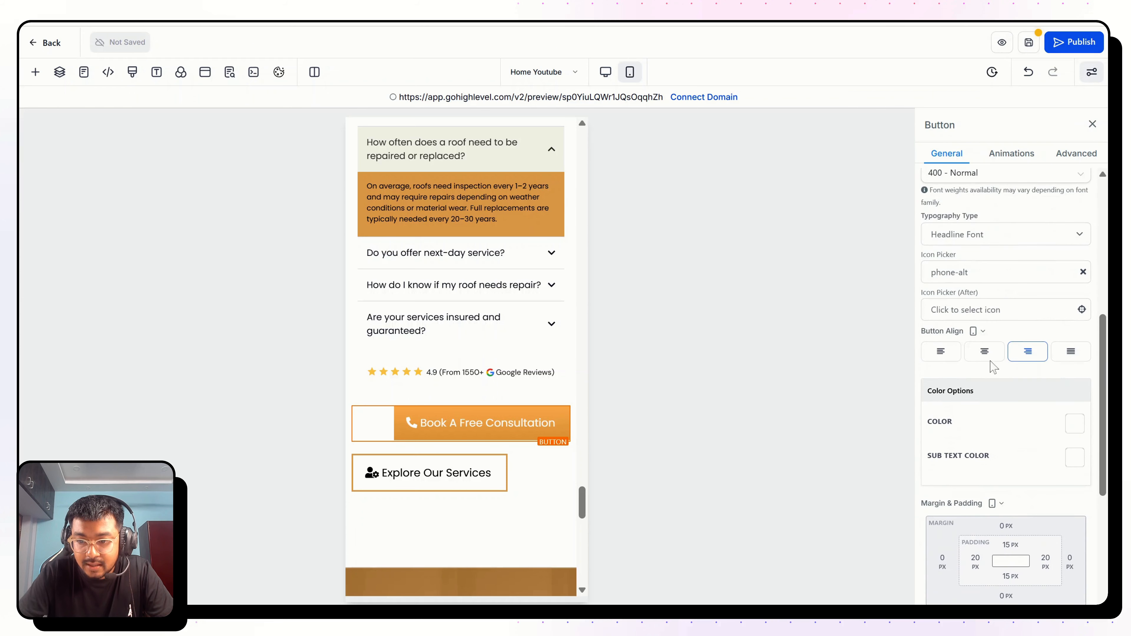
left_click(985, 352)
left_click(512, 481)
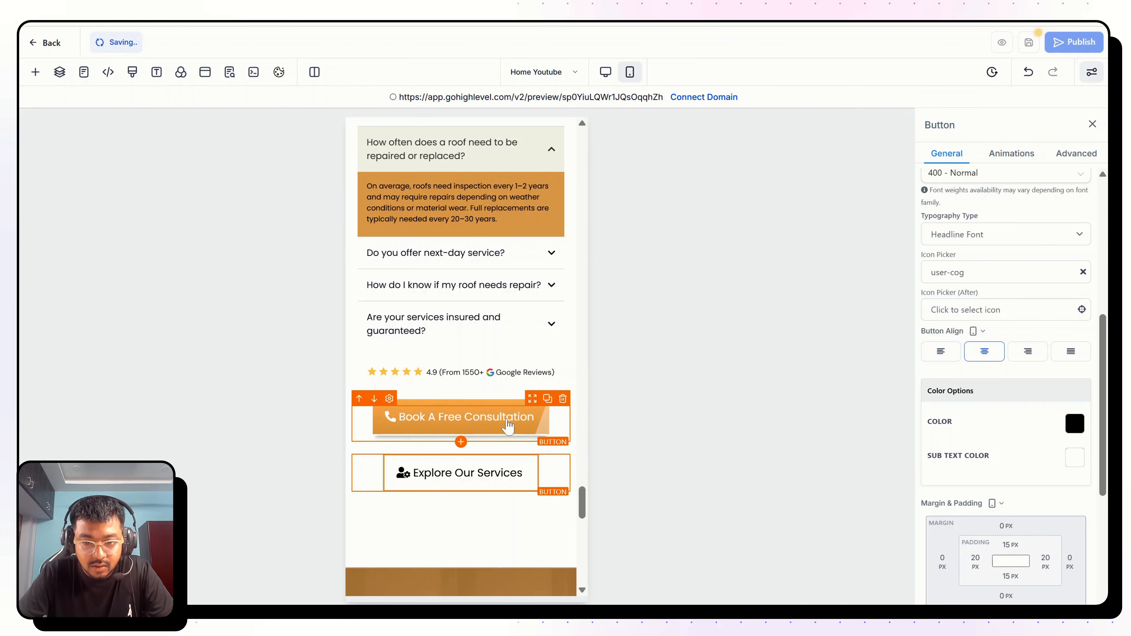
Set the mobile font size of the FAQ section's Book A Free Consultation button to 15 px
left_click(503, 429)
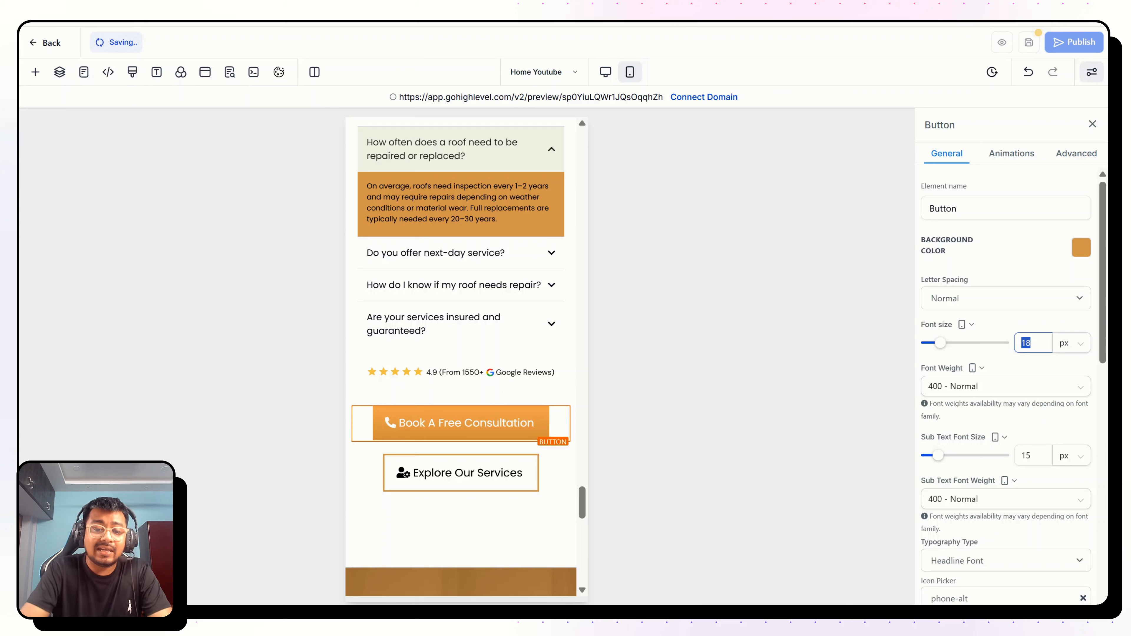
key("ctrl+a")
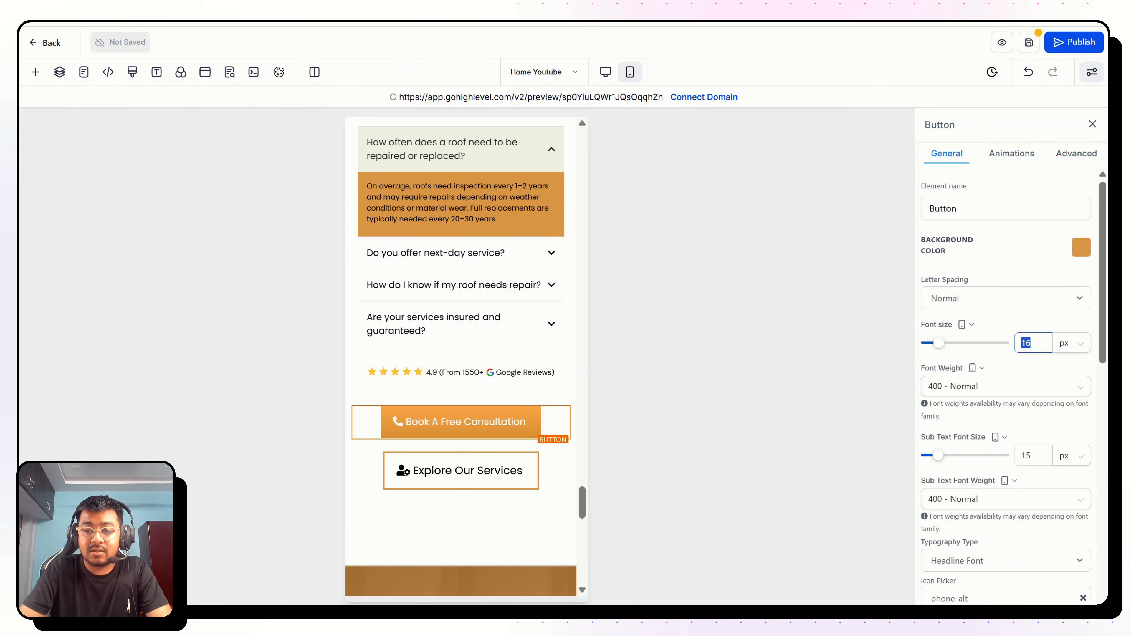
type("15")
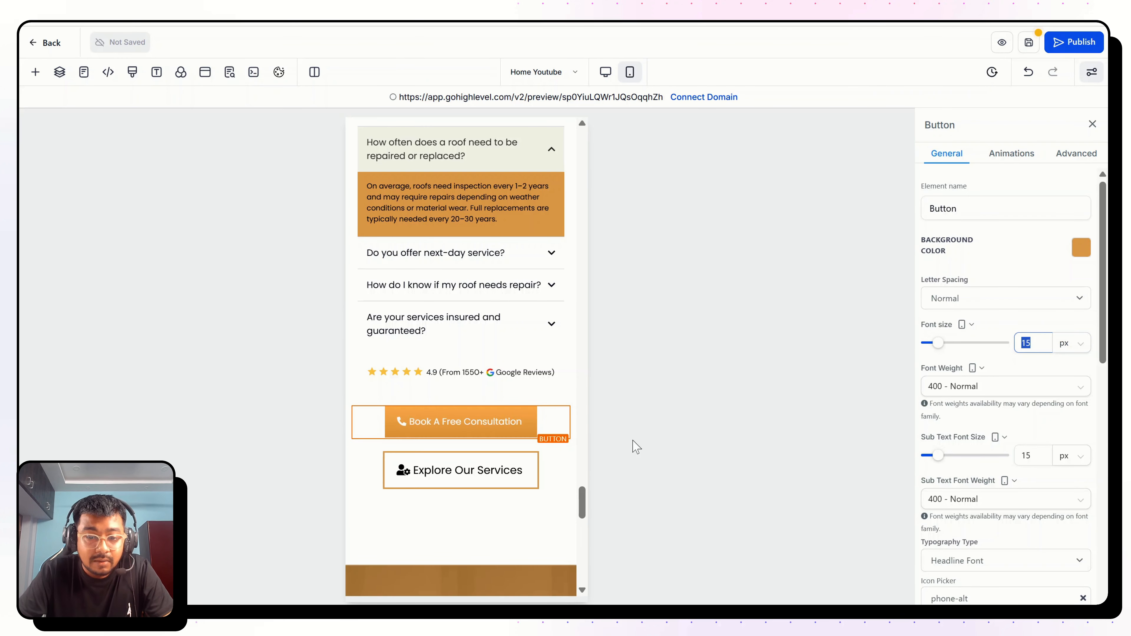
Reduce the mobile font size of the FAQ section's Explore Our Services button and set its left and right padding to 35 px
left_click(495, 486)
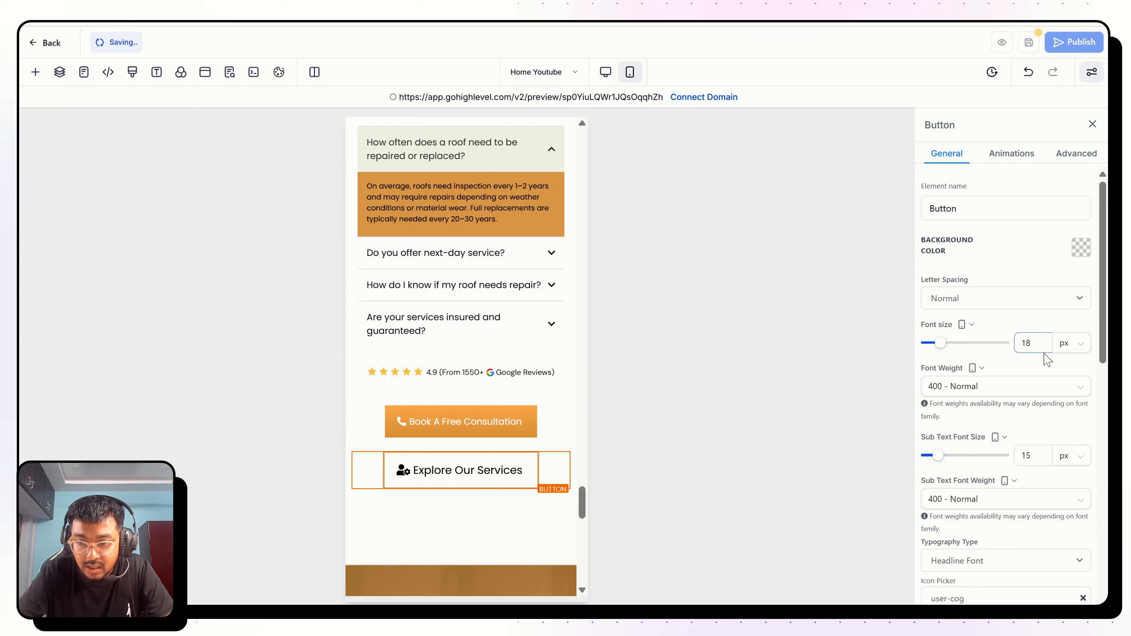
scroll(1023, 407, "down", 10)
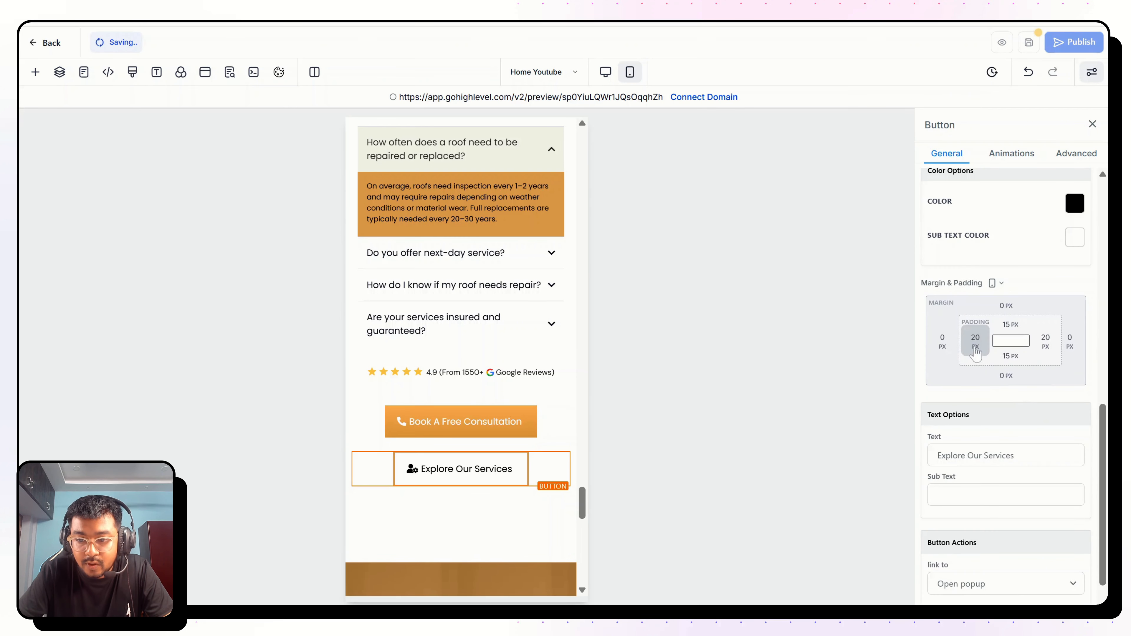
left_click(974, 343)
double_click(1010, 375)
type("35")
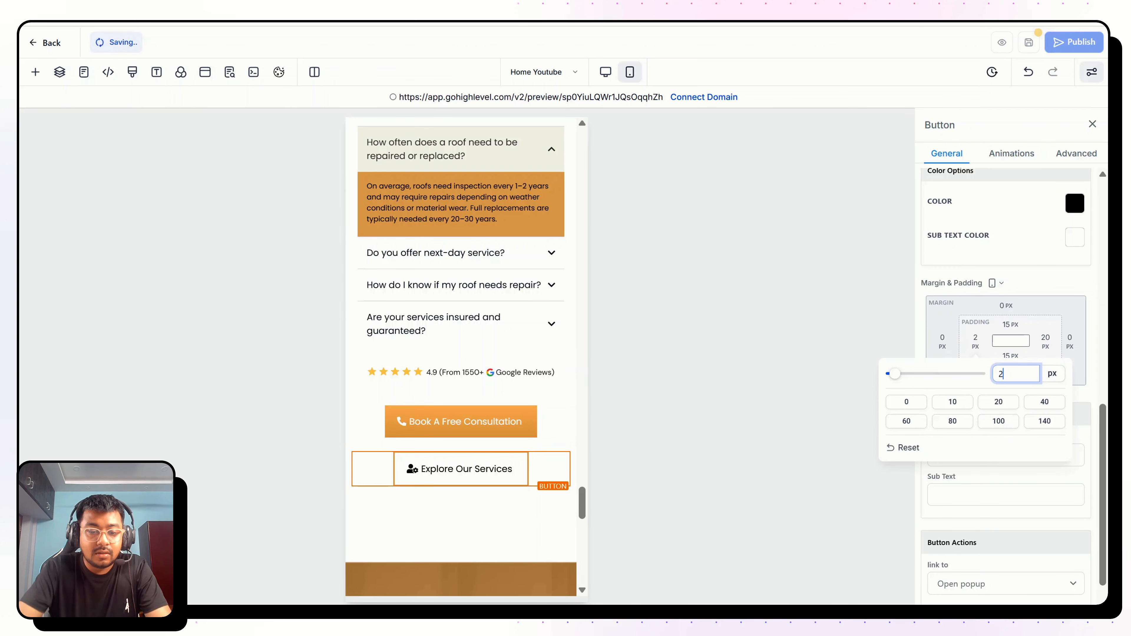
key("ctrl+a")
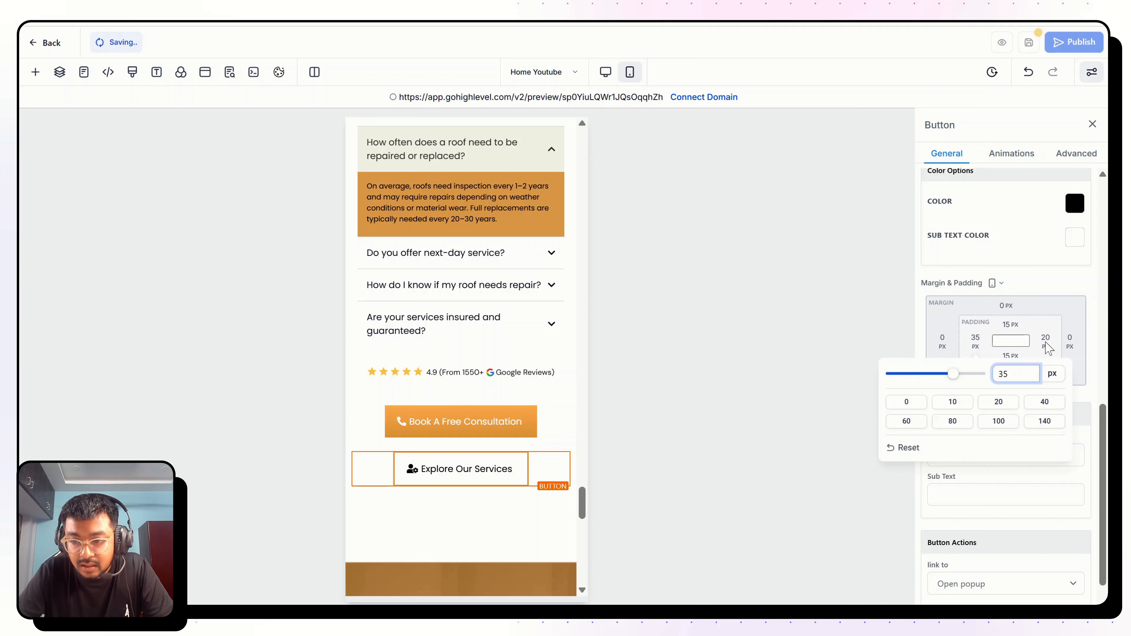
left_click(1046, 343)
left_click(1046, 343)
left_click(1046, 343)
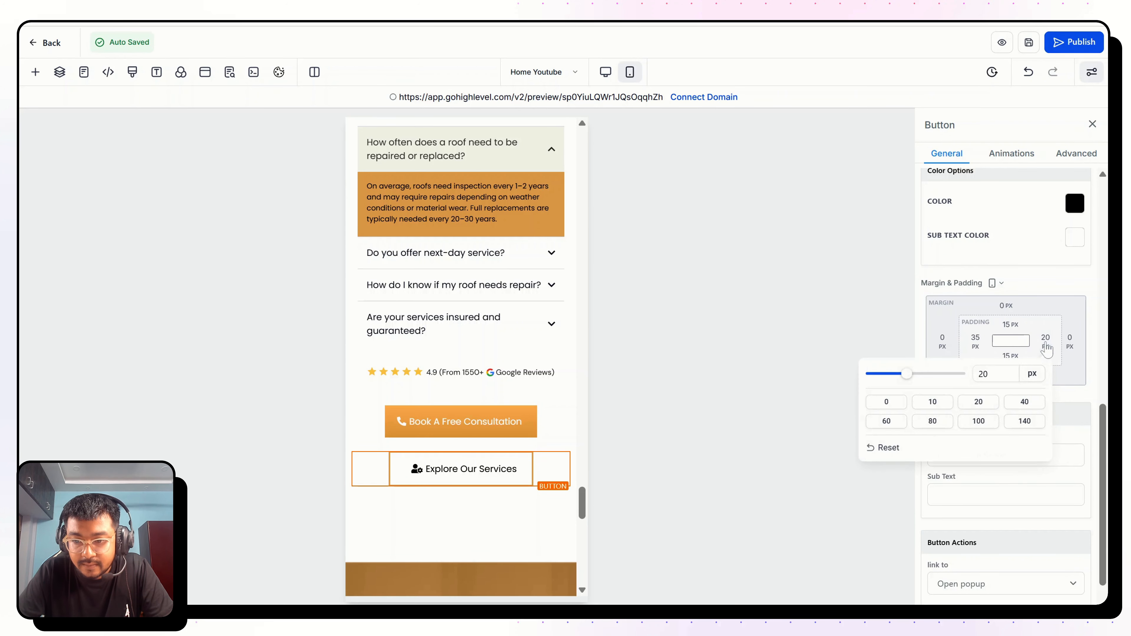
left_click(461, 421)
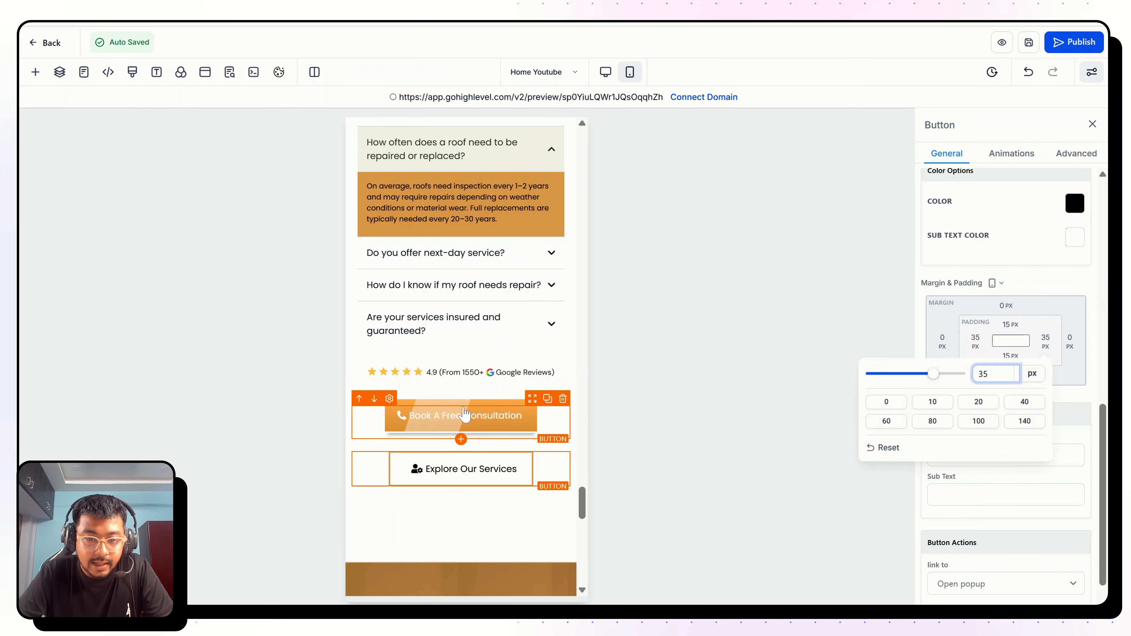
Set the FAQ section's mobile bottom padding to 20 px
scroll(463, 414, "down", 3)
scroll(463, 413, "up", 1)
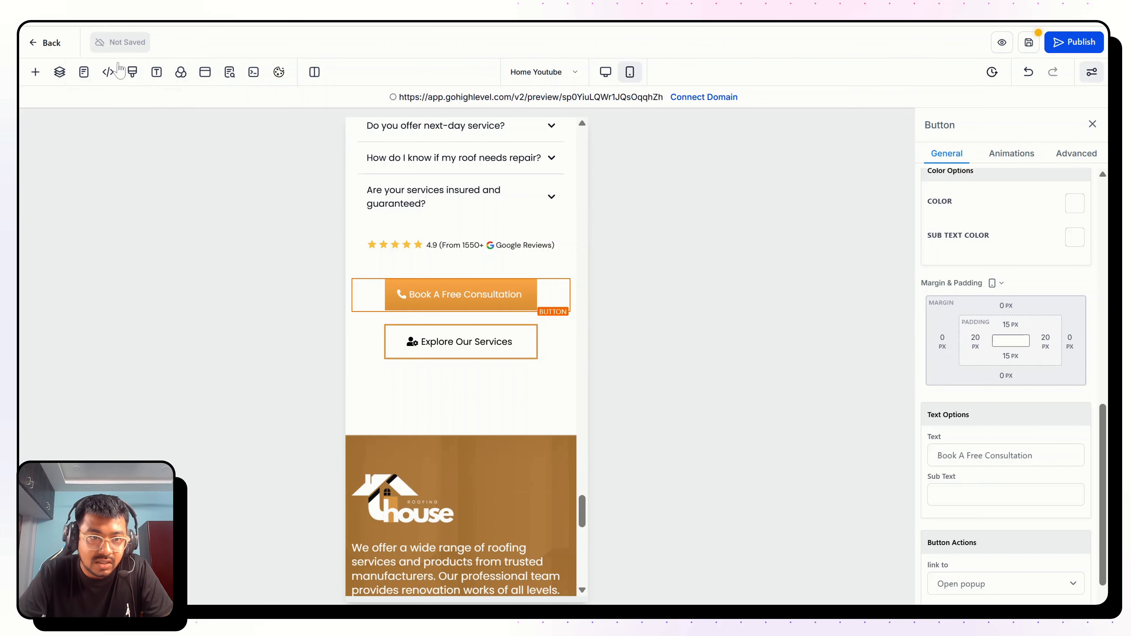
scroll(413, 334, "down", 2)
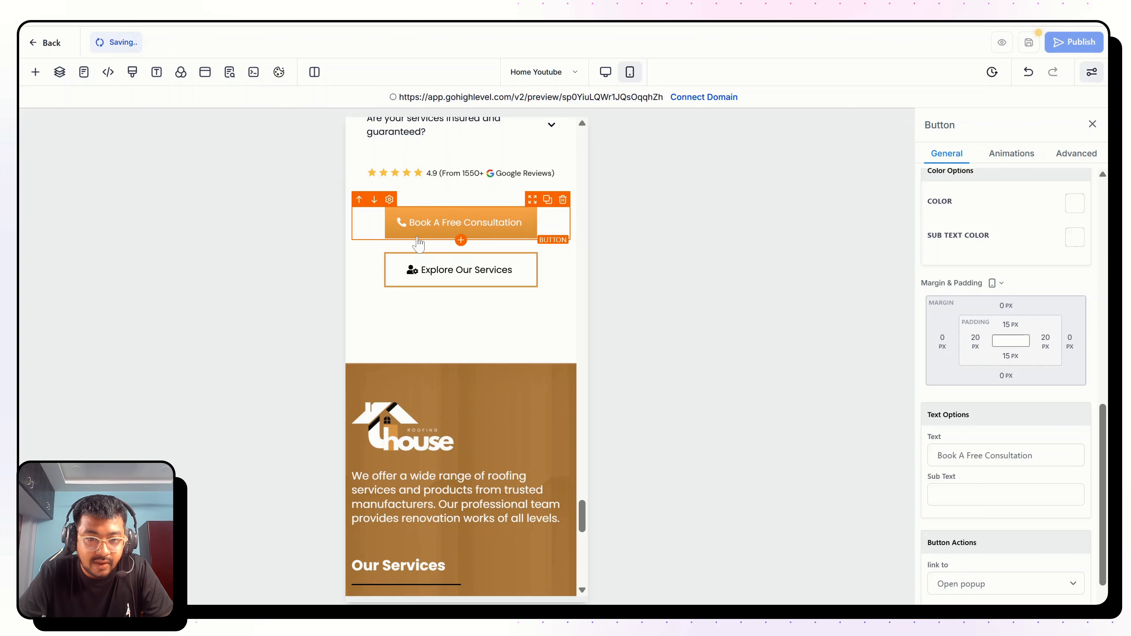
left_click(498, 335)
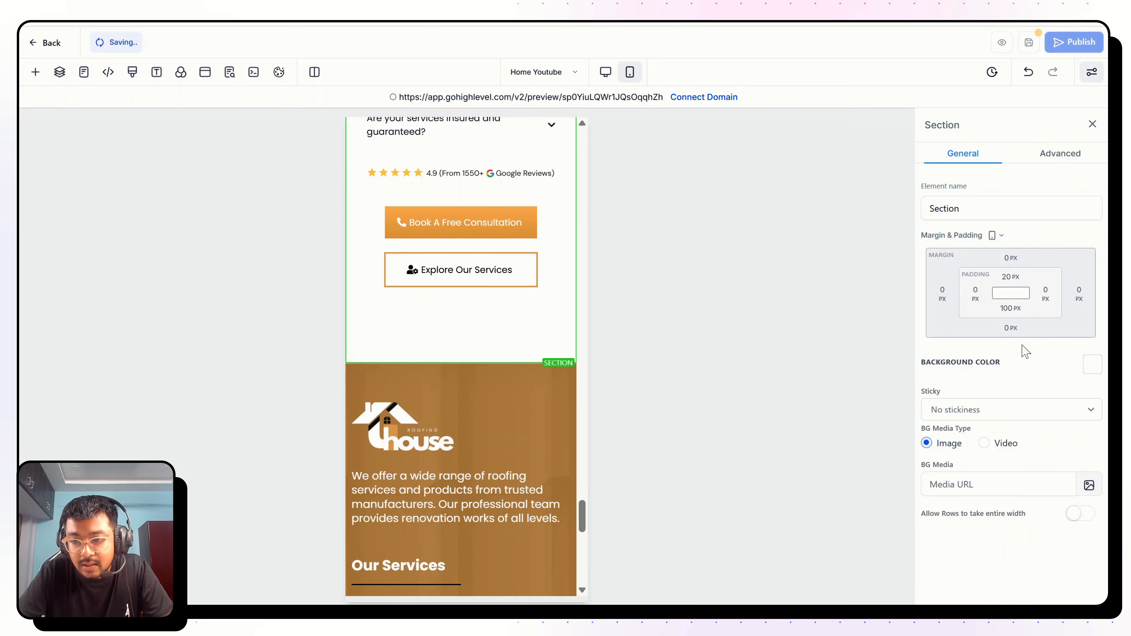
left_click(1010, 307)
left_click(1045, 369)
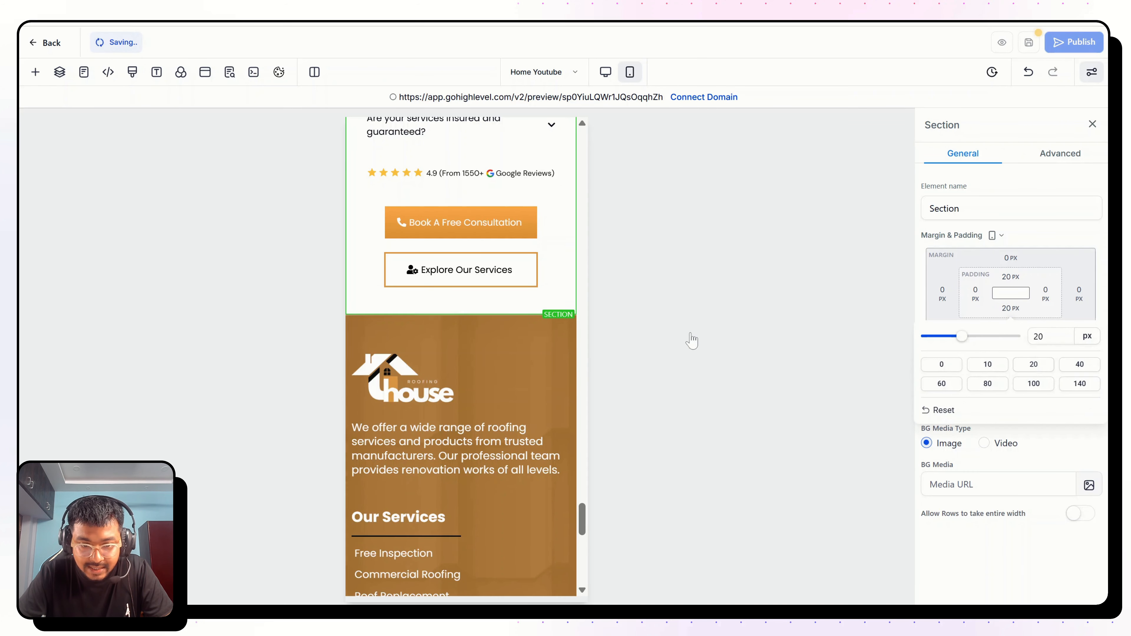
Set the mobile font size of the footer's company description sub headline to 16 px
scroll(467, 374, "down", 2)
left_click(466, 375)
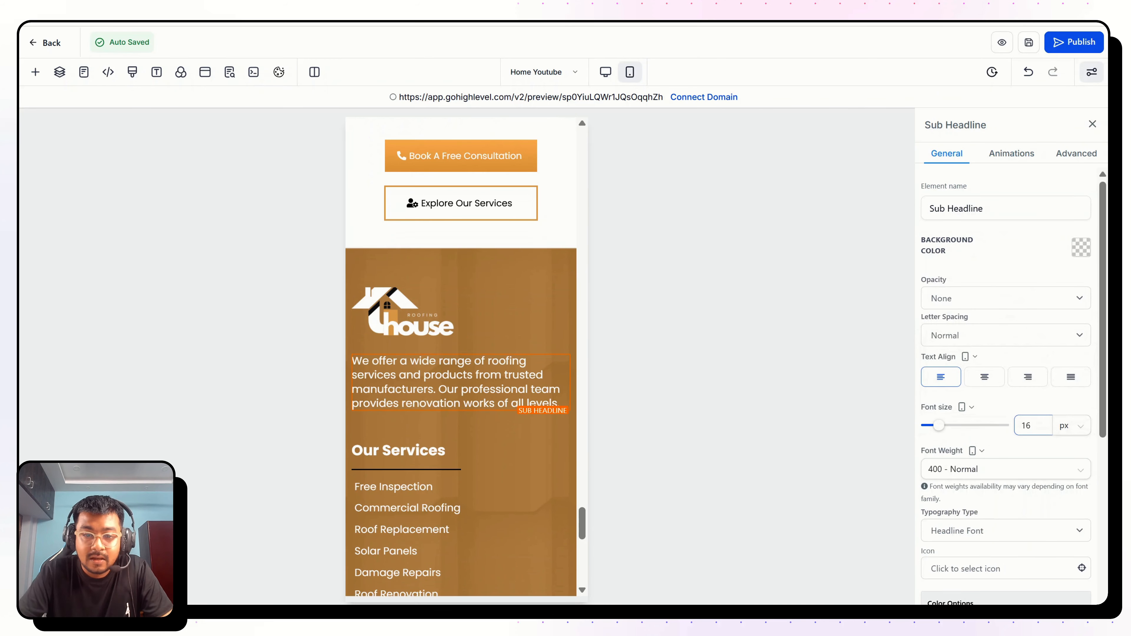
scroll(555, 435, "down", 5)
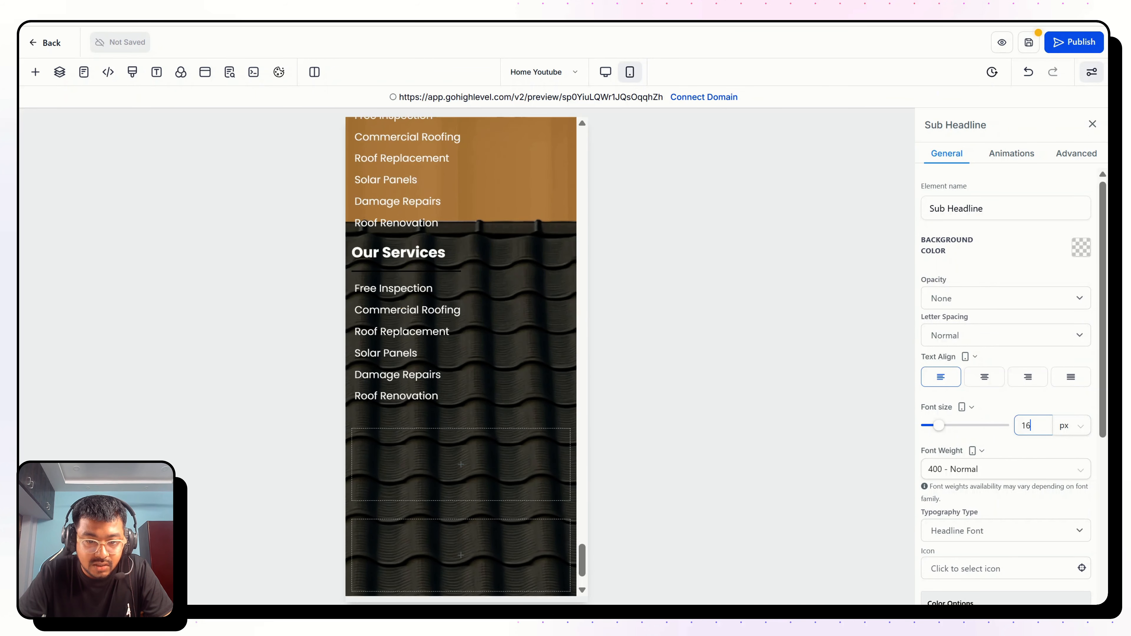
Review the mobile layout of every section from the footer back up to the page header
scroll(461, 356, "up", 10)
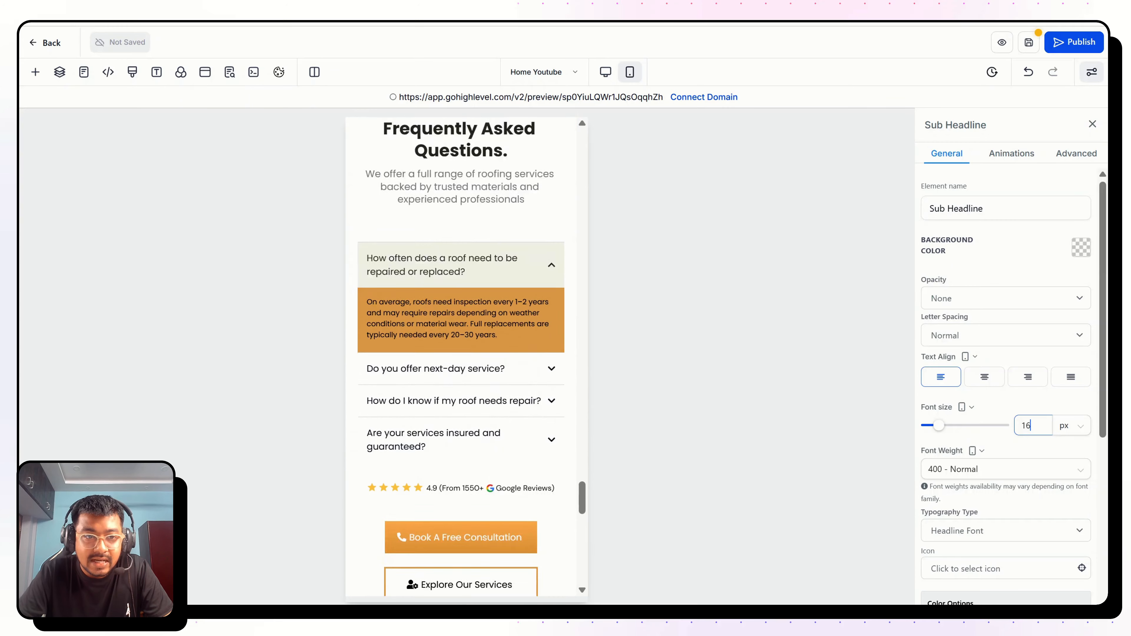
scroll(462, 357, "up", 10)
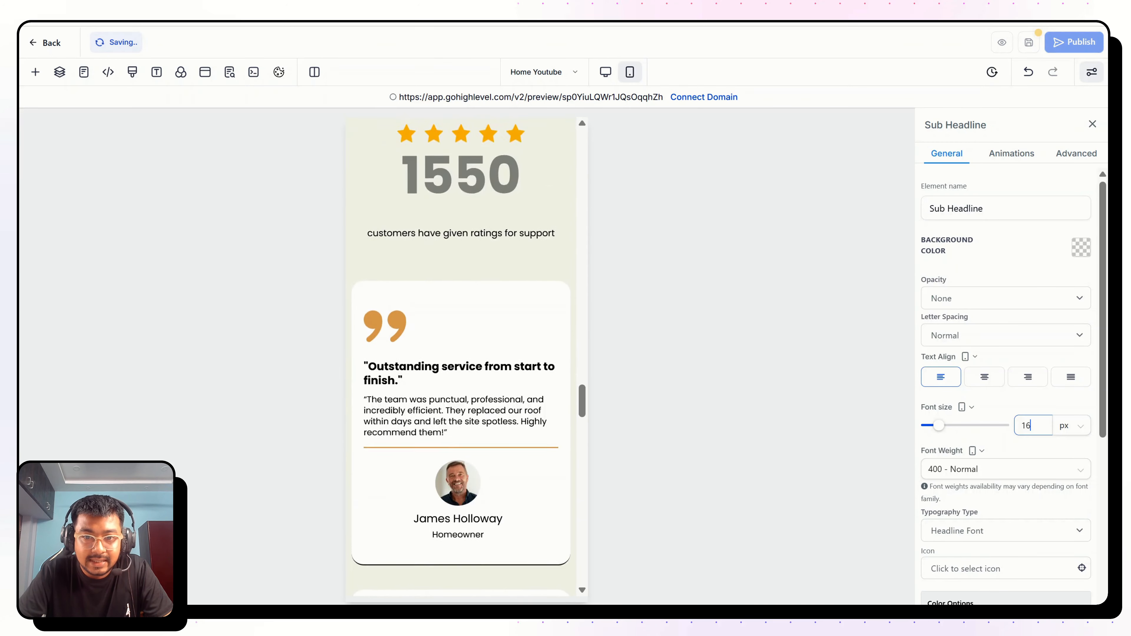
scroll(461, 357, "up", 10)
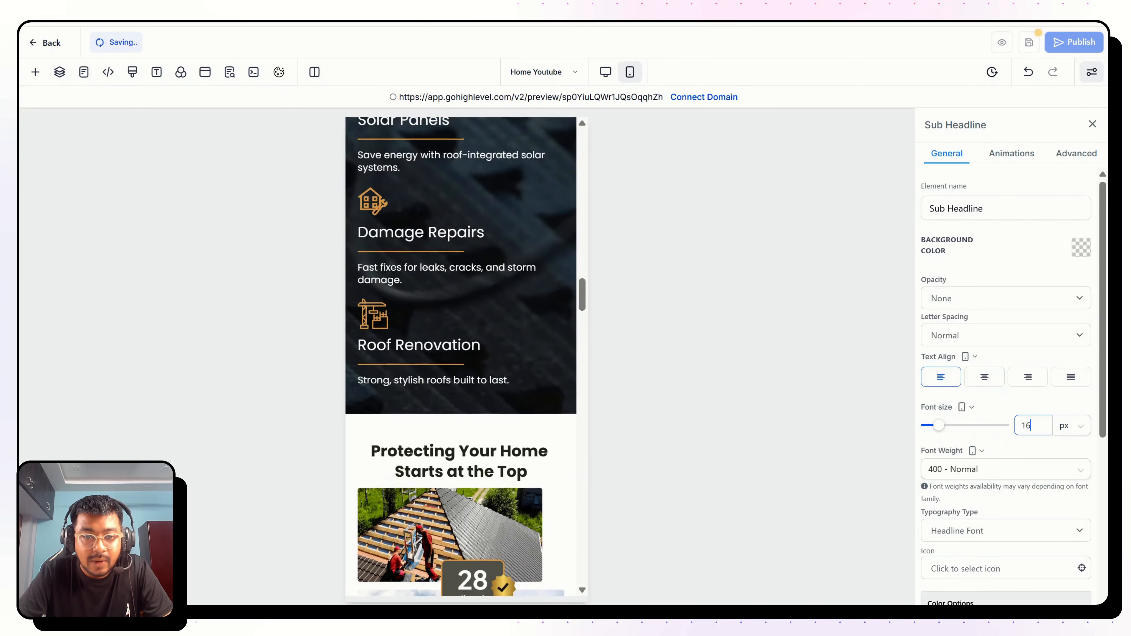
scroll(461, 357, "up", 10)
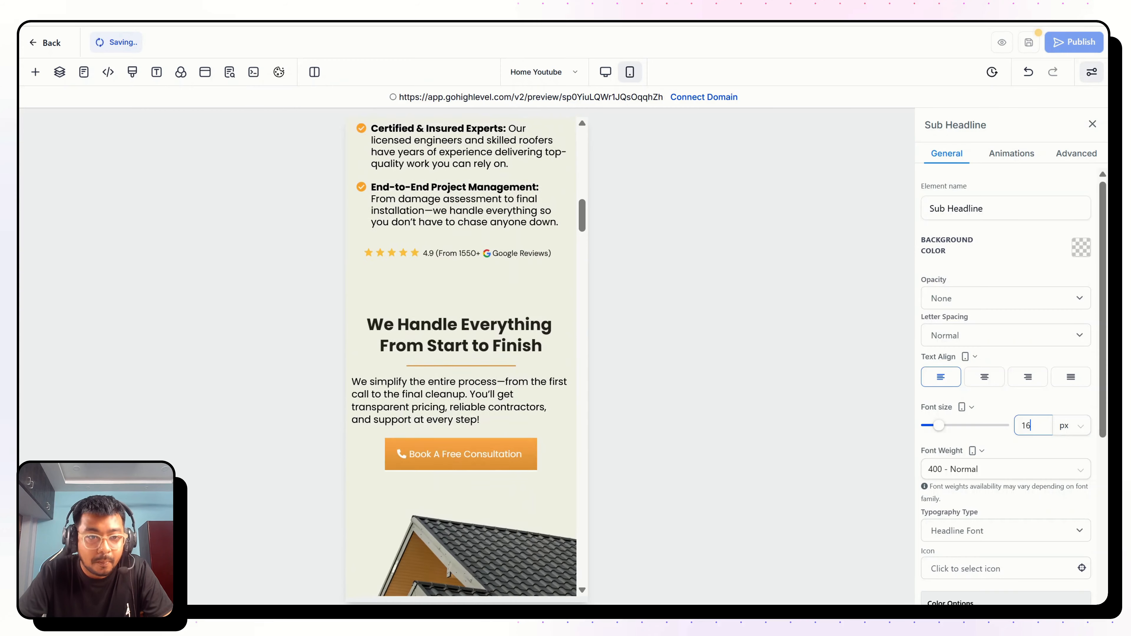
scroll(461, 356, "up", 10)
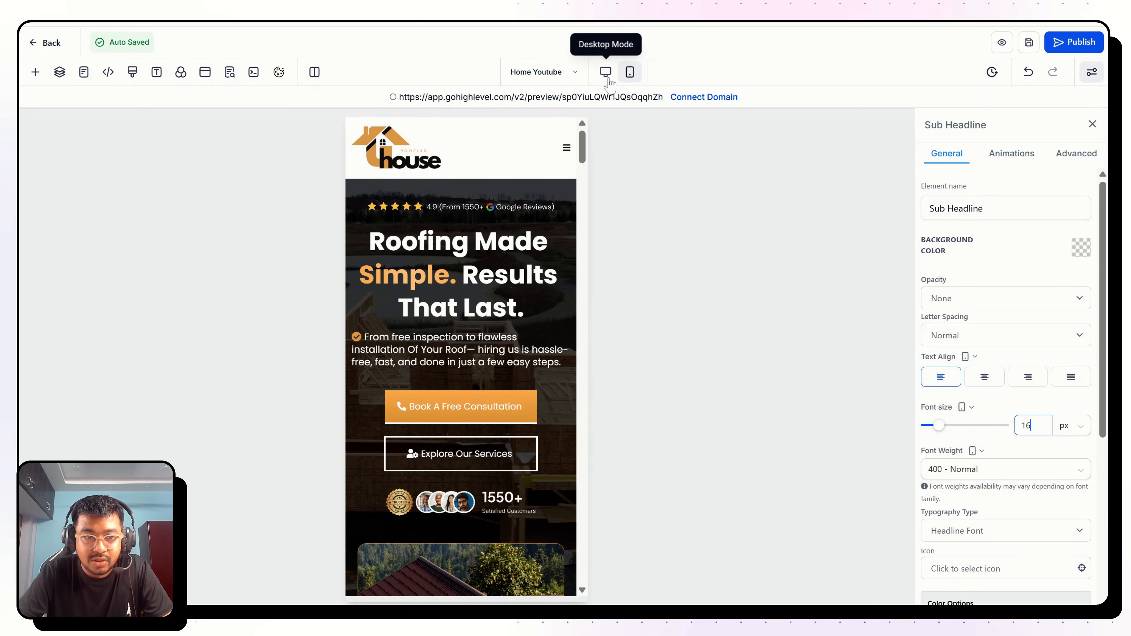
Switch the editor to desktop mode and open the page's preview link to review the desktop layout
left_click(606, 73)
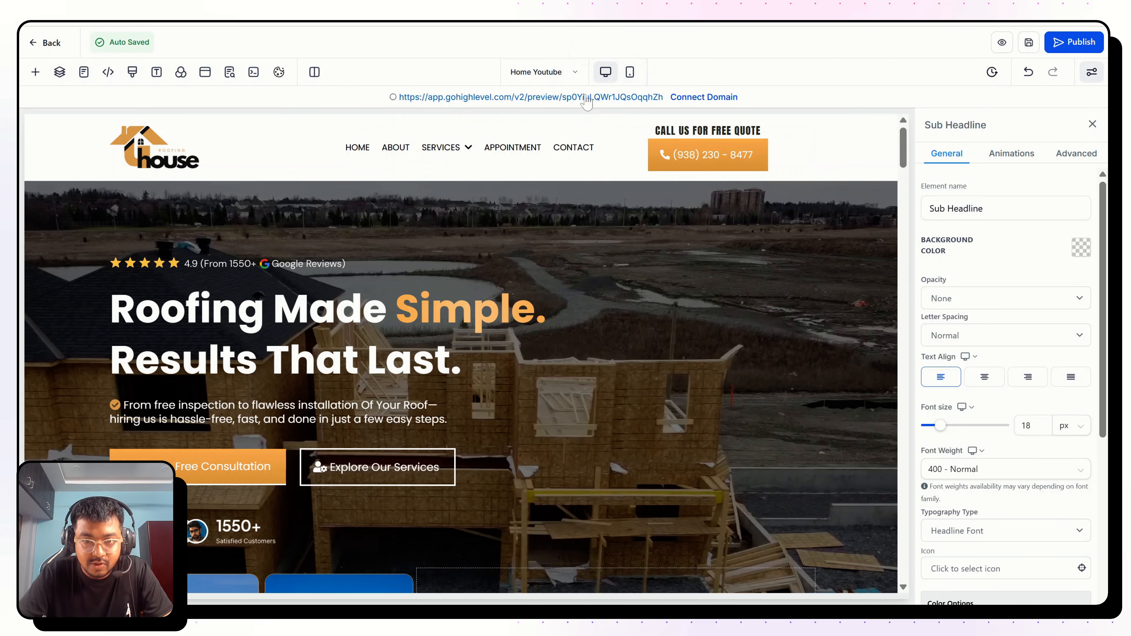
left_click(587, 98)
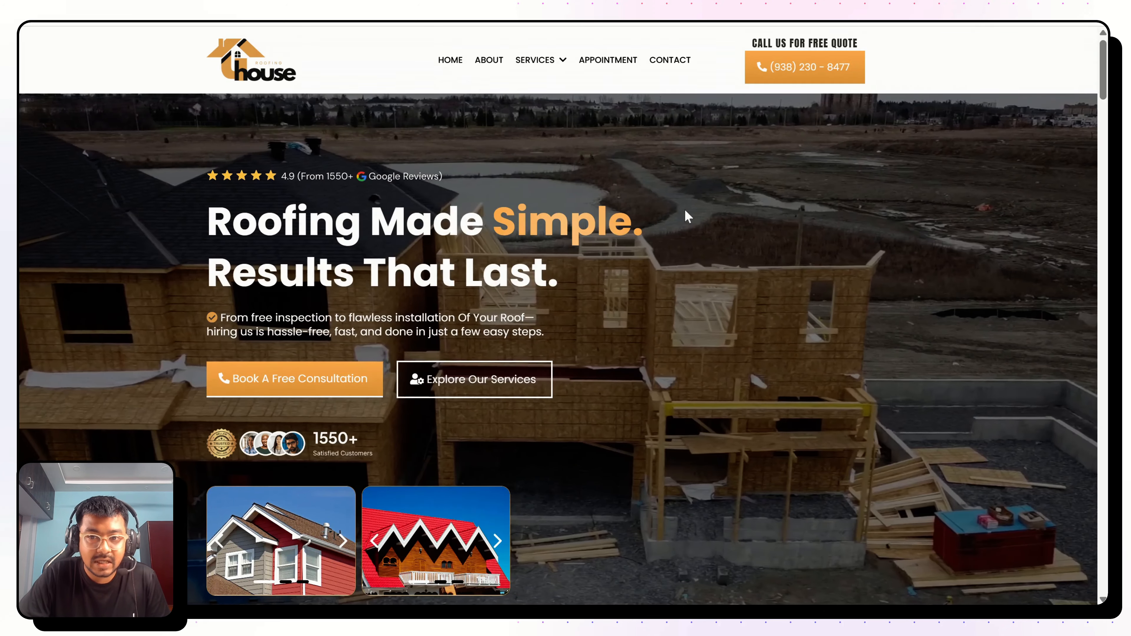
scroll(689, 217, "down", 15)
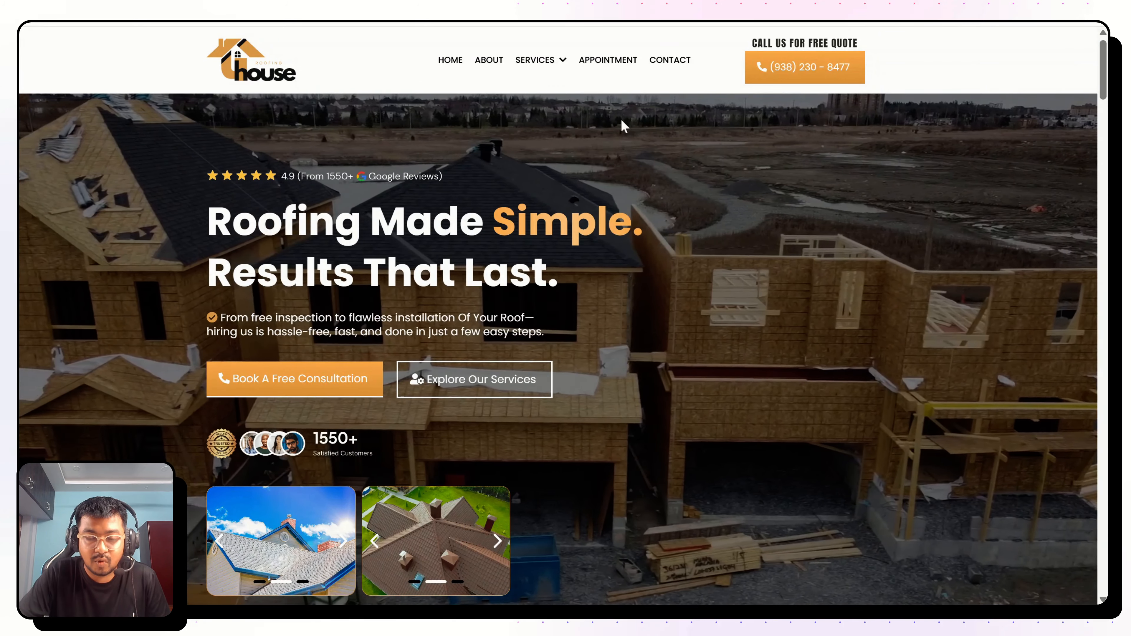
Examine the previewed page and its mobile navigation menu with the browser developer tools emulating an iPhone 14 Pro Max
key("ctrl+shift+i")
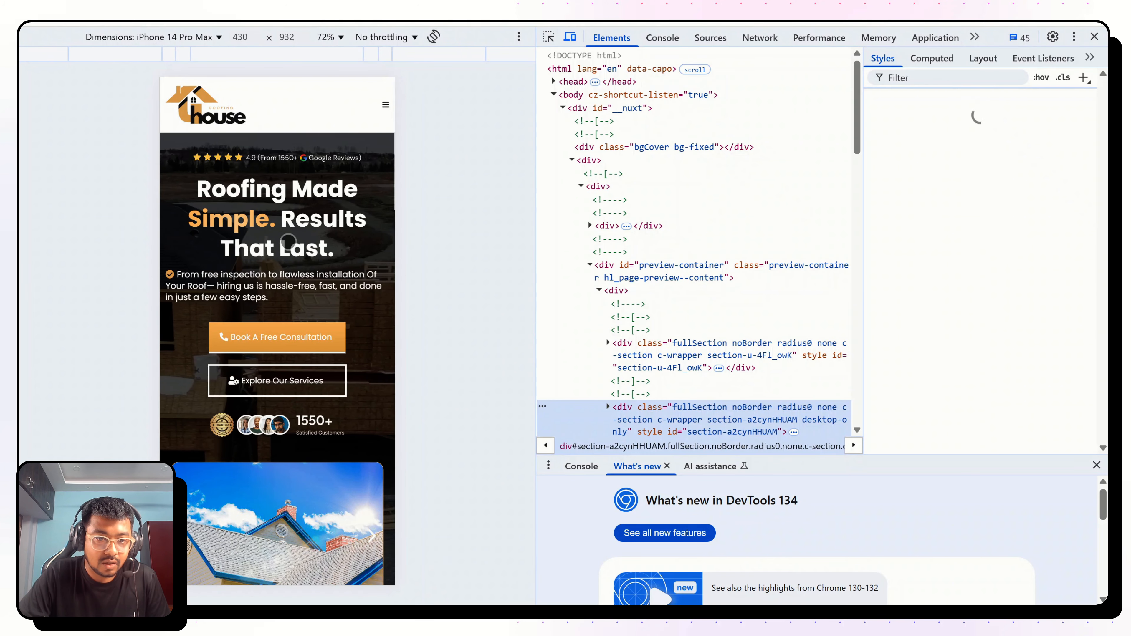
left_click(386, 105)
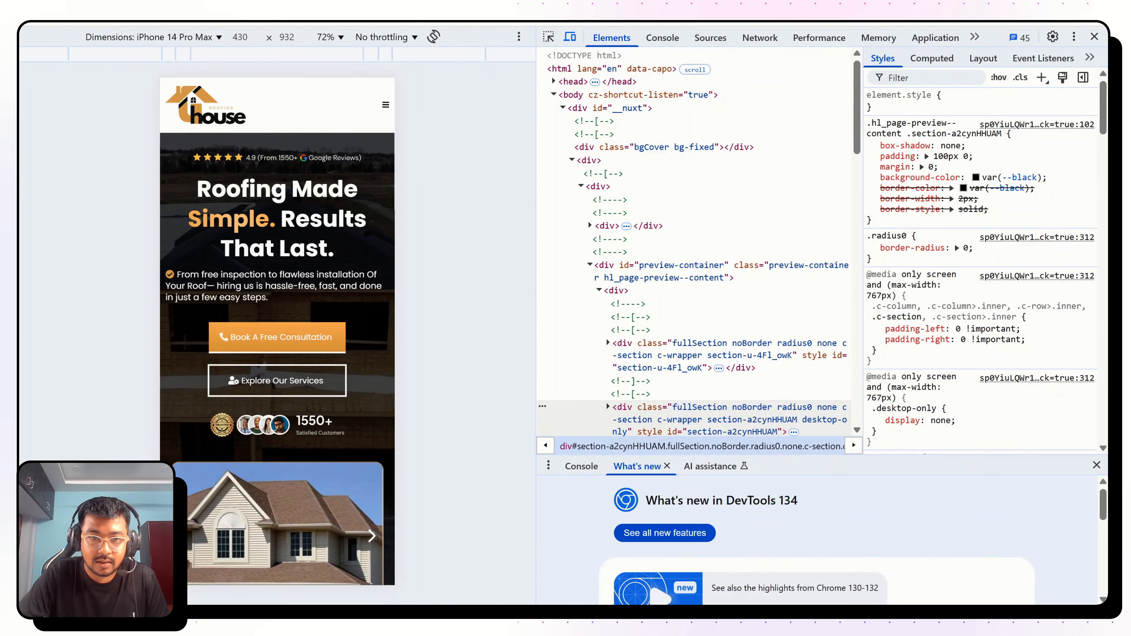
left_click(384, 106)
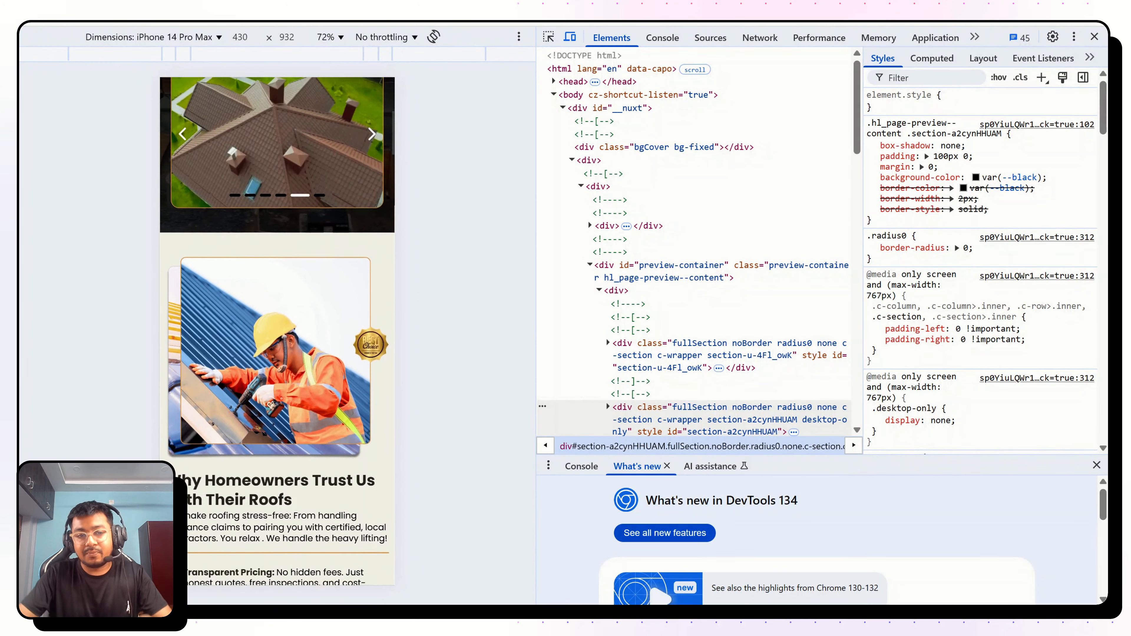
Close the developer tools and check the Services submenu in the previewed page's desktop header
left_click(1094, 37)
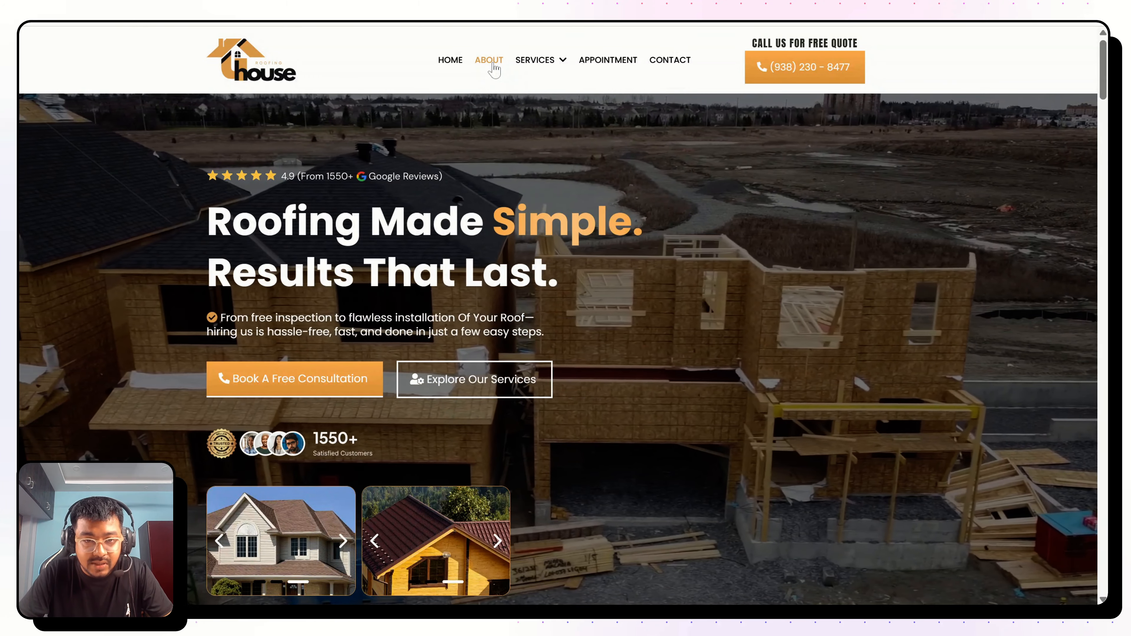
mouse_move(517, 67)
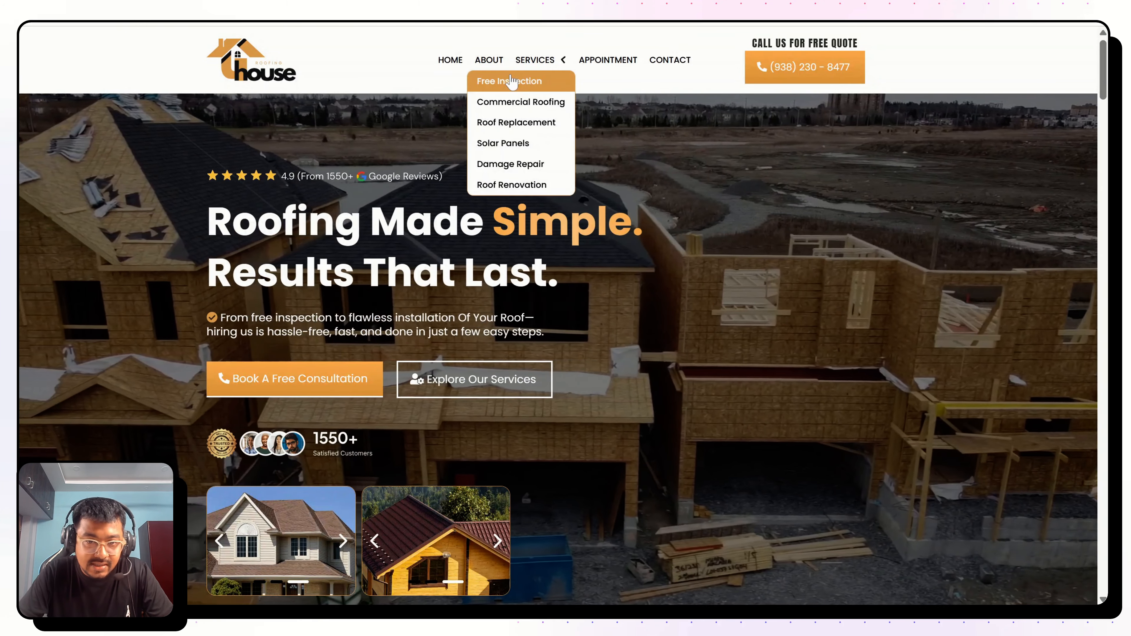